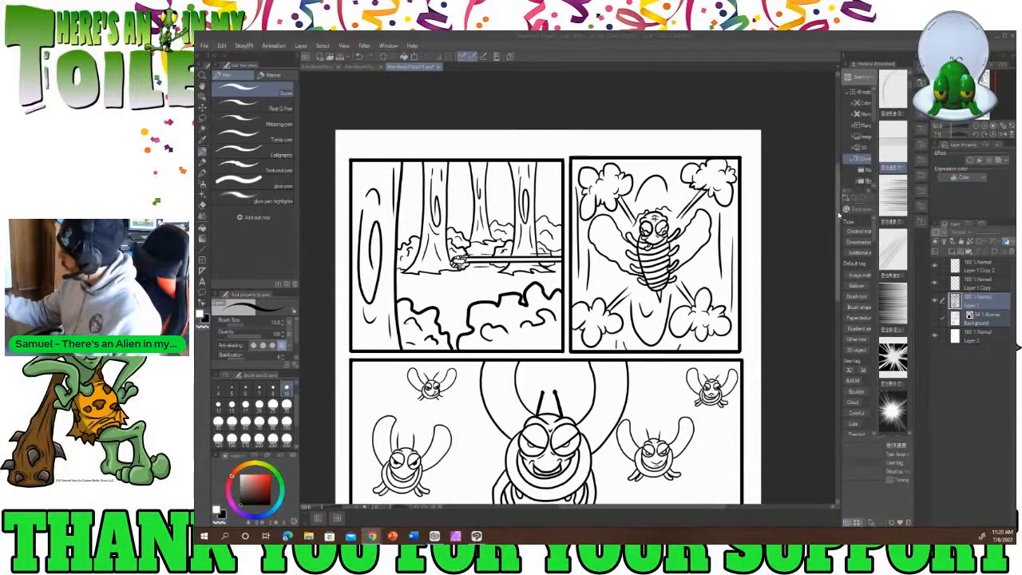
Review the uncoloured line-art page and compare it with the two finished coloured comic pages.
{"action": "scroll", "coordinate": [548, 320], "scroll_direction": "down", "scroll_amount": 3}
{"action": "scroll", "coordinate": [548, 287], "scroll_direction": "down", "scroll_amount": 8}
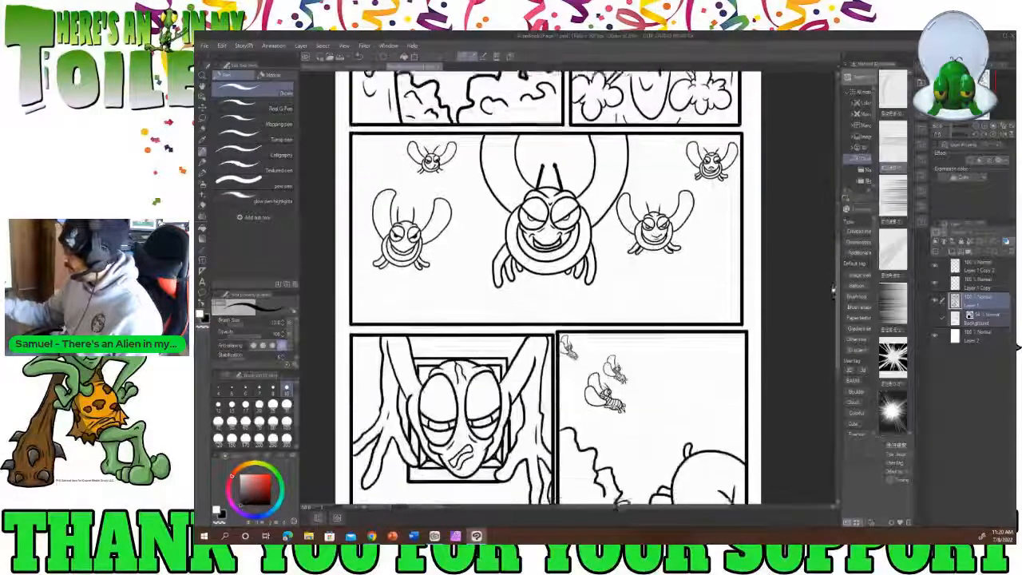
{"action": "scroll", "coordinate": [833, 328], "scroll_direction": "up", "scroll_amount": 8}
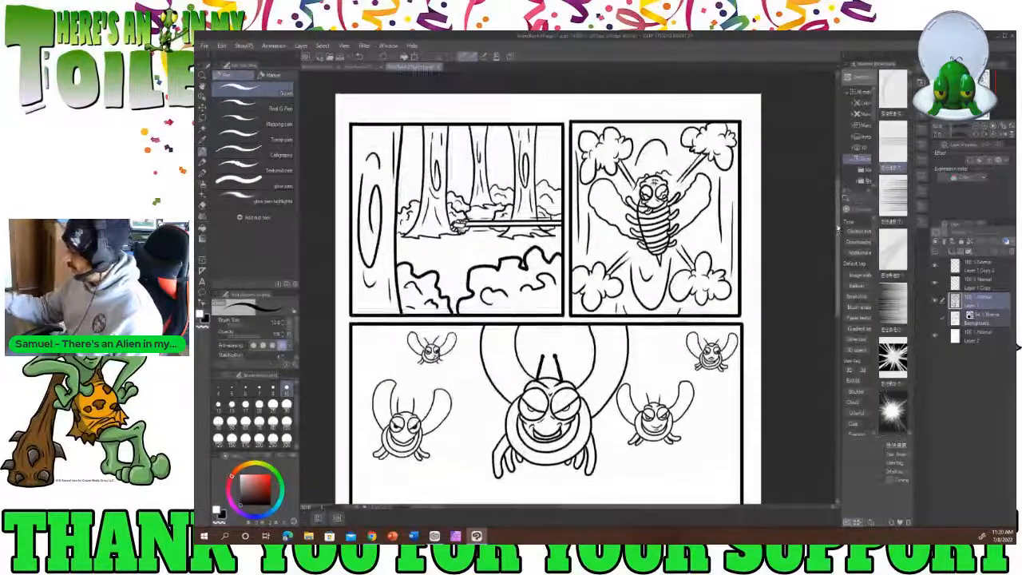
{"action": "scroll", "coordinate": [838, 237], "scroll_direction": "down", "scroll_amount": 1}
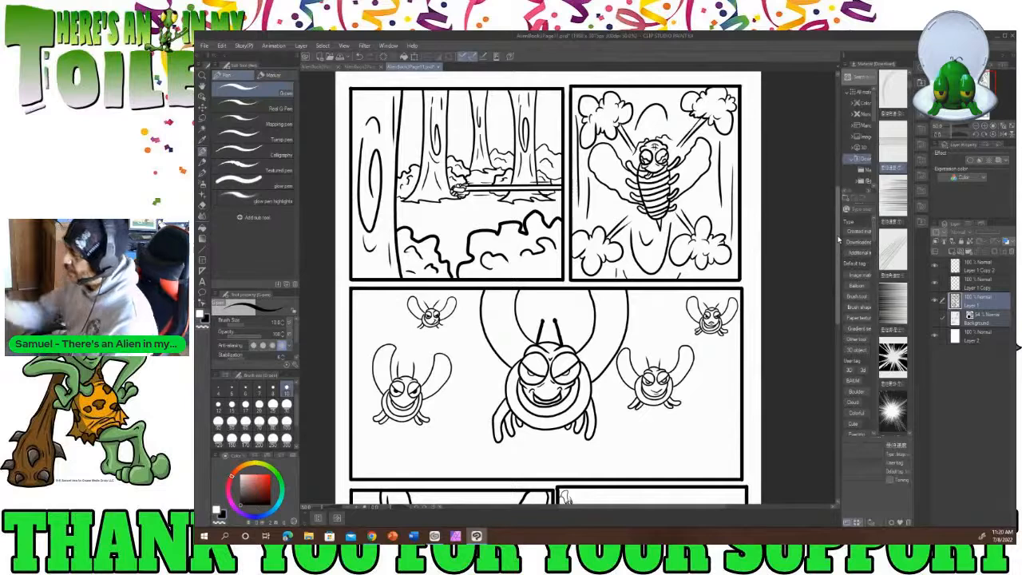
{"action": "left_click", "coordinate": [365, 67]}
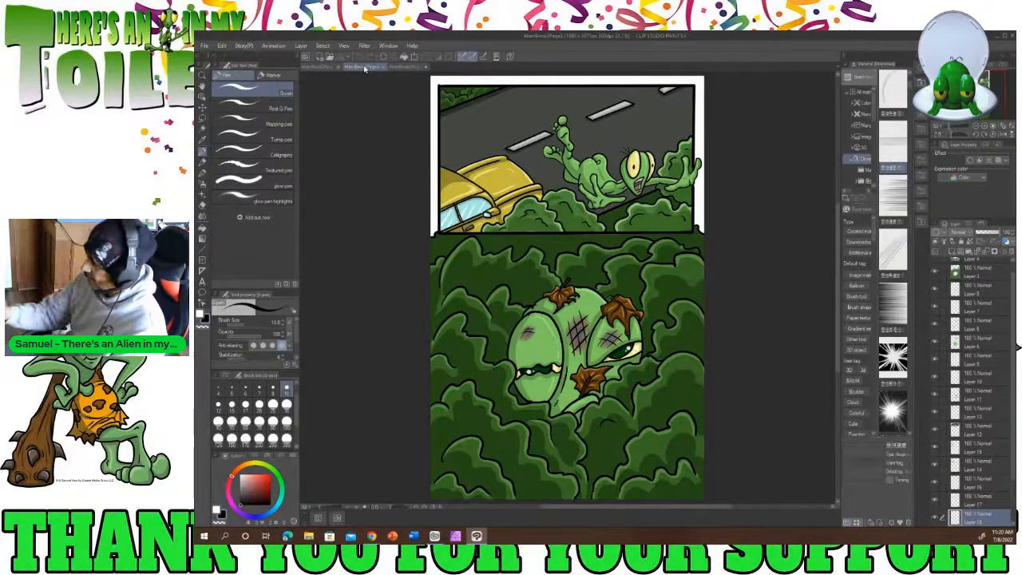
{"action": "left_click", "coordinate": [321, 67]}
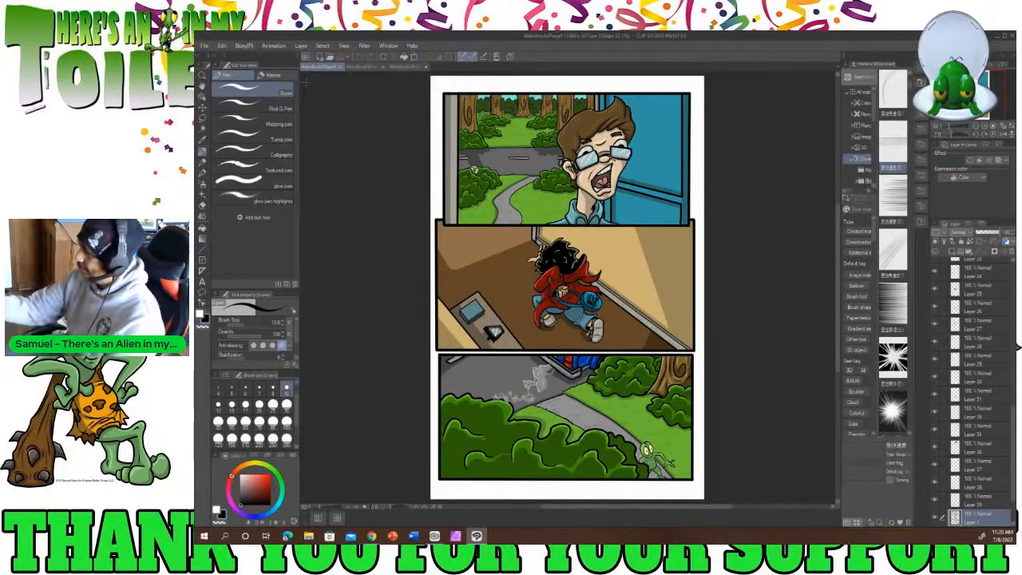
{"action": "left_click", "coordinate": [406, 67]}
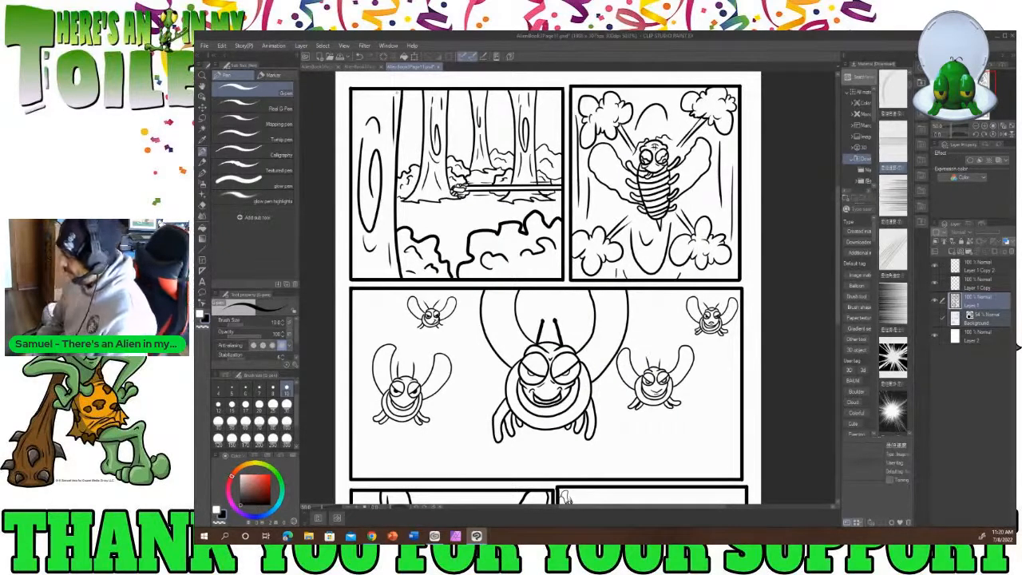
{"action": "left_click_drag", "start_coordinate": [840, 232], "coordinate": [861, 230]}
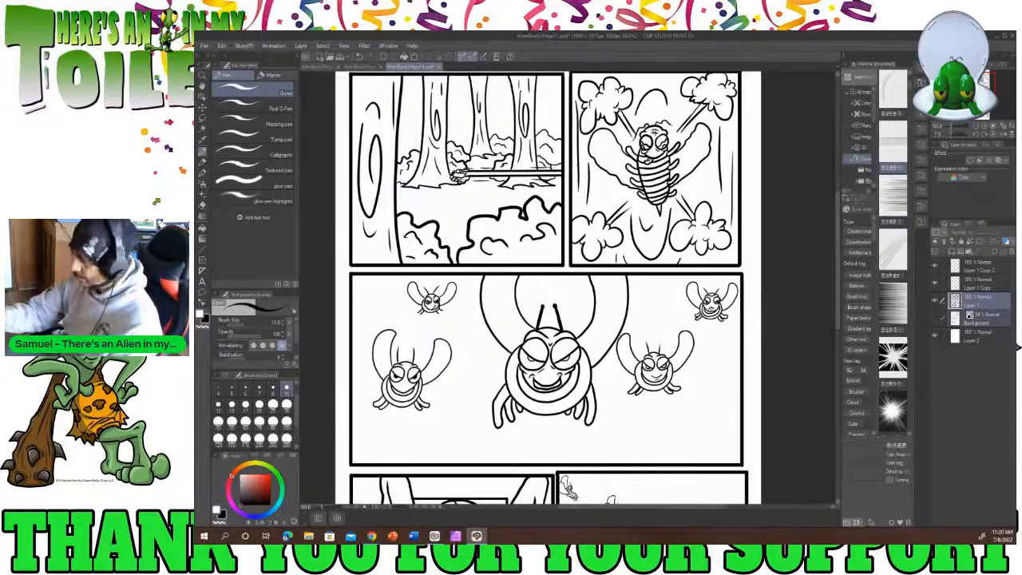
Set the Auto select tool to apply to connected pixels only and clear the trial selection.
{"action": "left_click", "coordinate": [203, 130]}
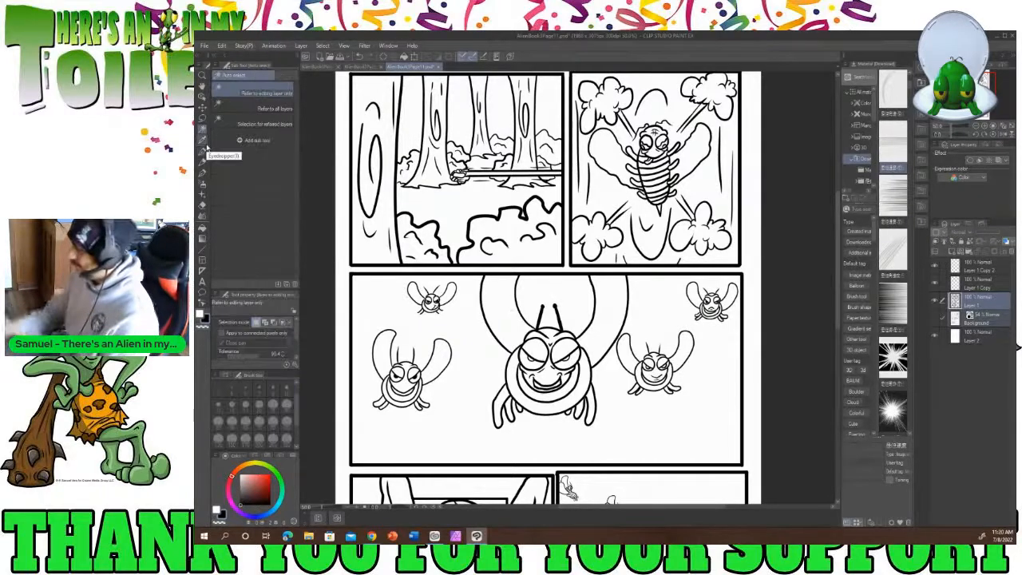
{"action": "left_click", "coordinate": [381, 202]}
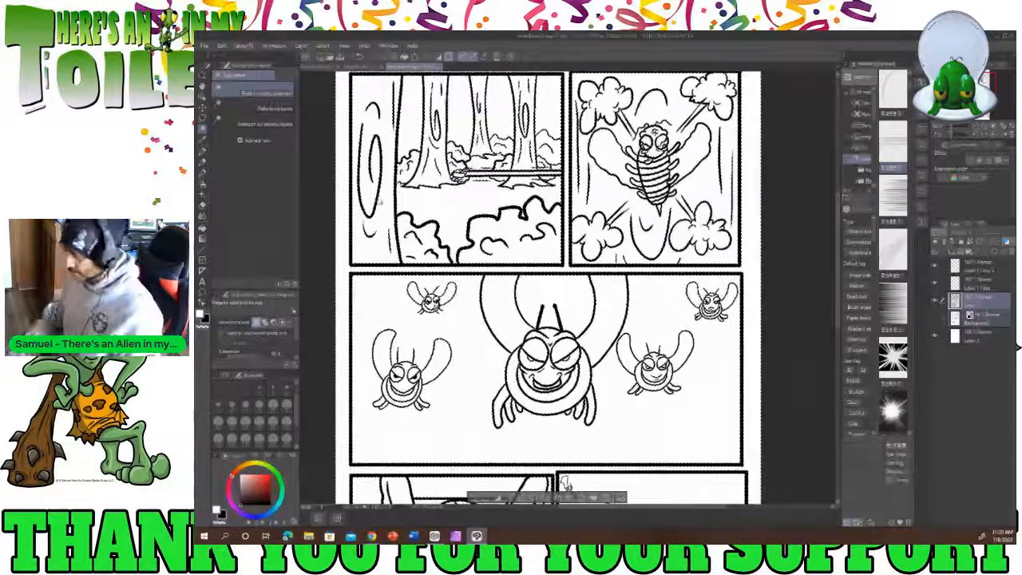
{"action": "left_click", "coordinate": [222, 333]}
{"action": "key", "text": "ctrl+d"}
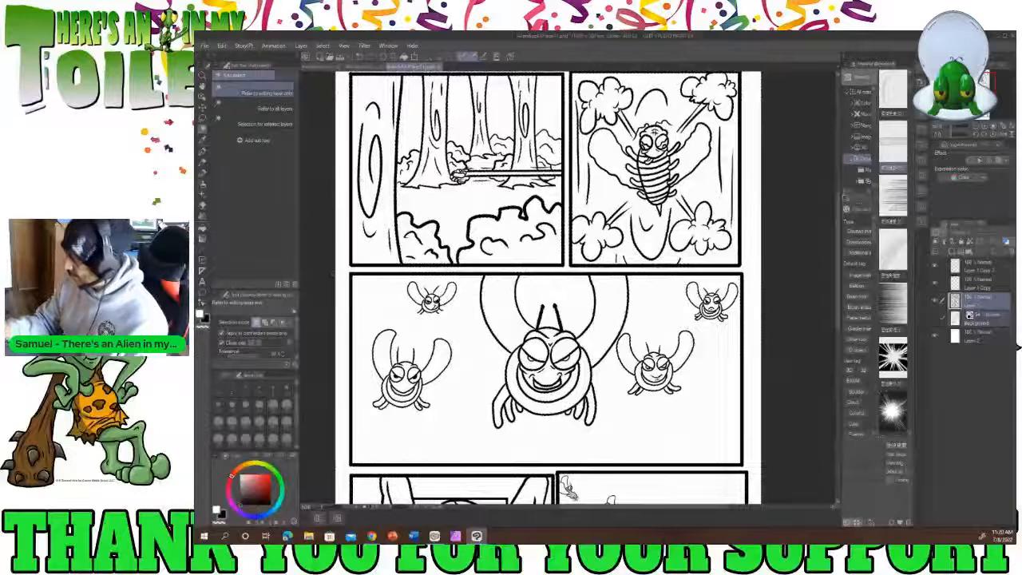
Select the tree trunks in the forest panel and the bark background around the insect in the neighbouring panel.
{"action": "left_click", "coordinate": [385, 205]}
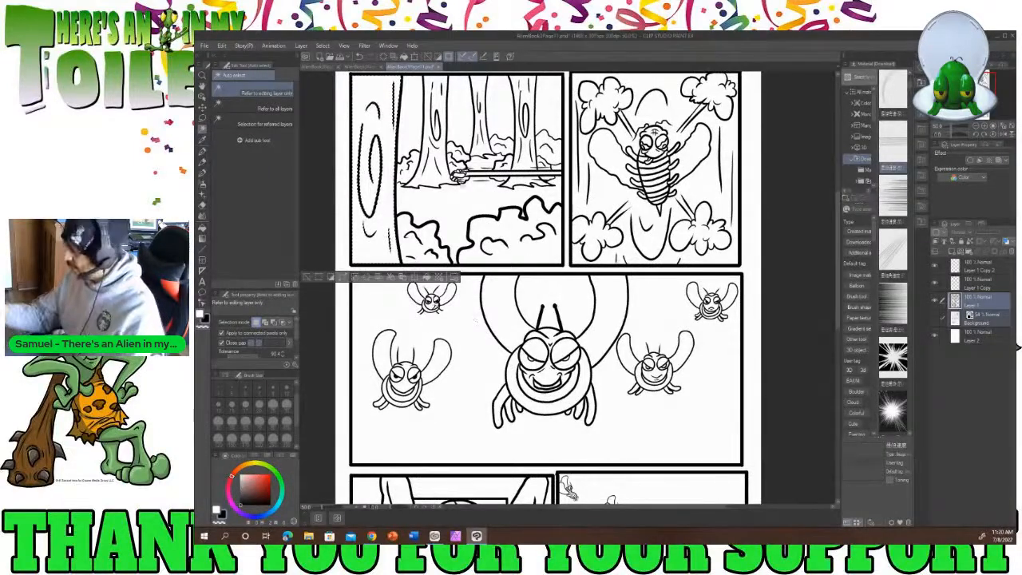
{"action": "left_click", "coordinate": [436, 152], "text": "shift"}
{"action": "left_click", "coordinate": [481, 132], "text": "shift"}
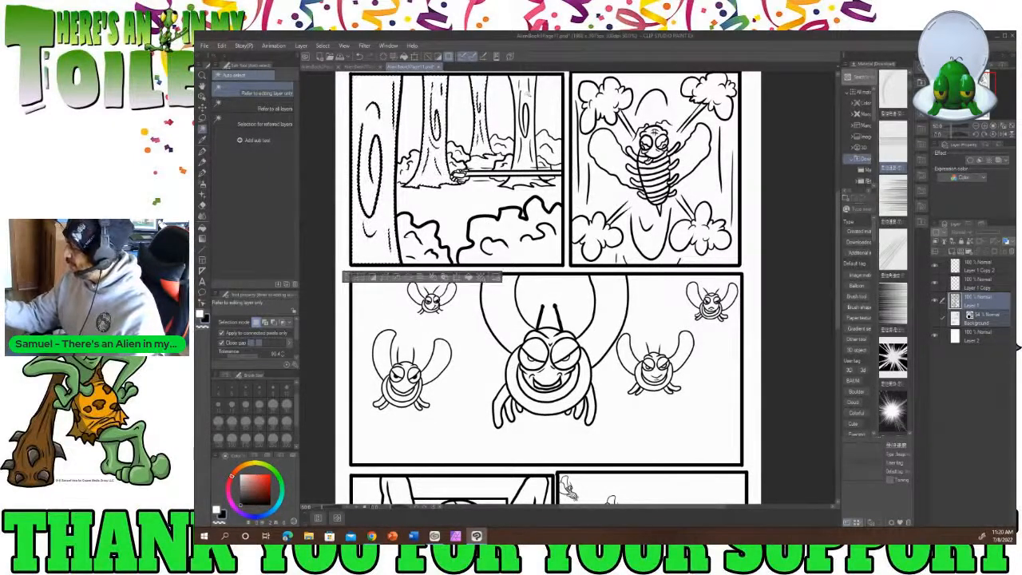
{"action": "left_click", "coordinate": [527, 94], "text": "shift"}
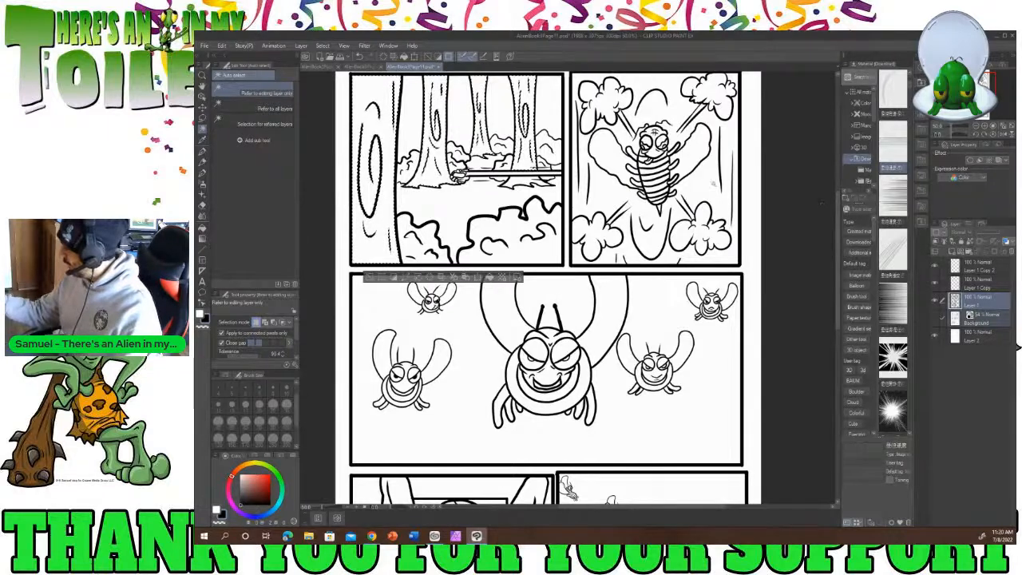
{"action": "left_click", "coordinate": [714, 184], "text": "shift"}
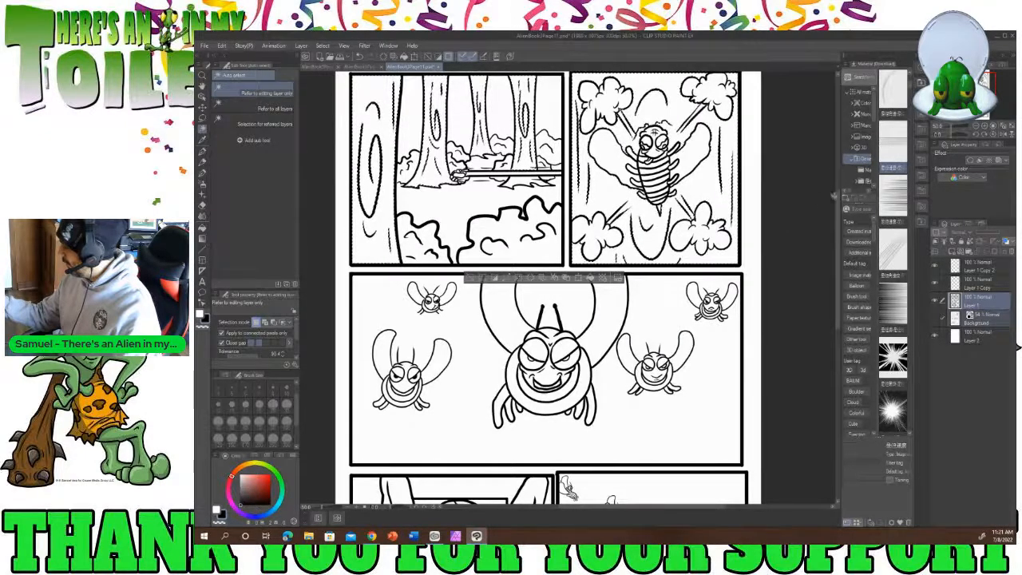
Add a new layer directly above the Background layer for the tree colour.
{"action": "scroll", "coordinate": [837, 223], "scroll_direction": "down", "scroll_amount": 5}
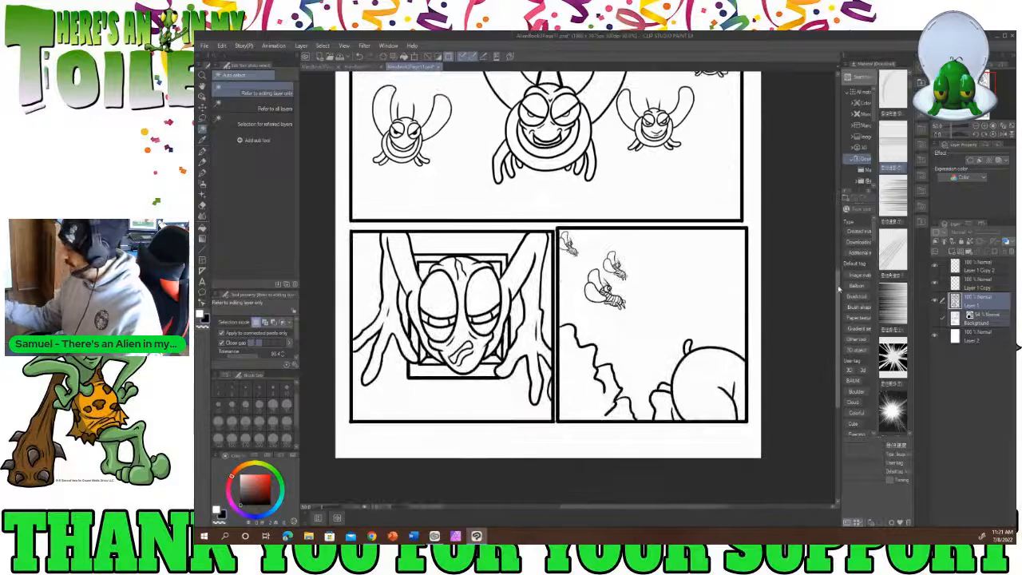
{"action": "scroll", "coordinate": [840, 254], "scroll_direction": "up", "scroll_amount": 5}
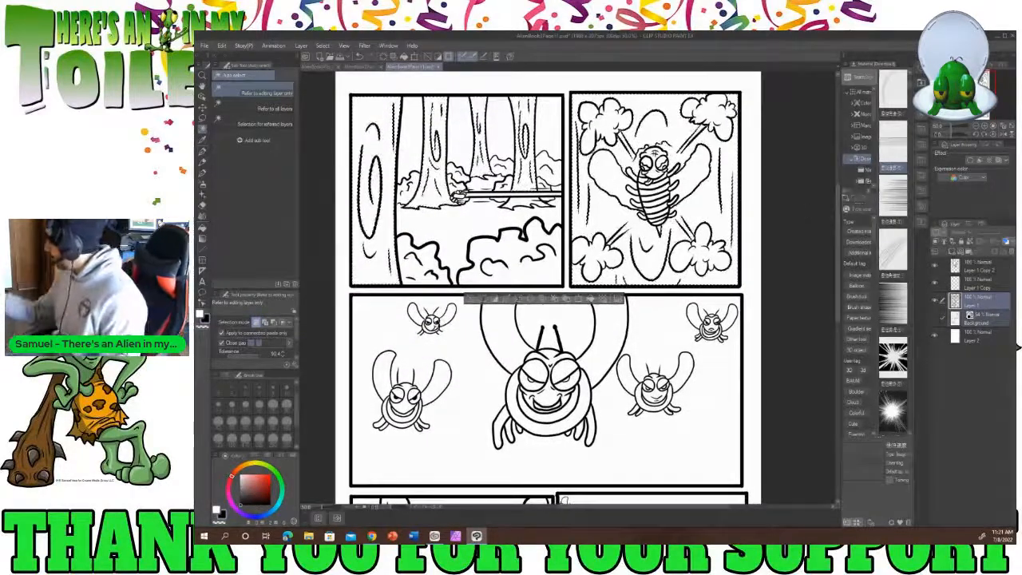
{"action": "left_click", "coordinate": [962, 318]}
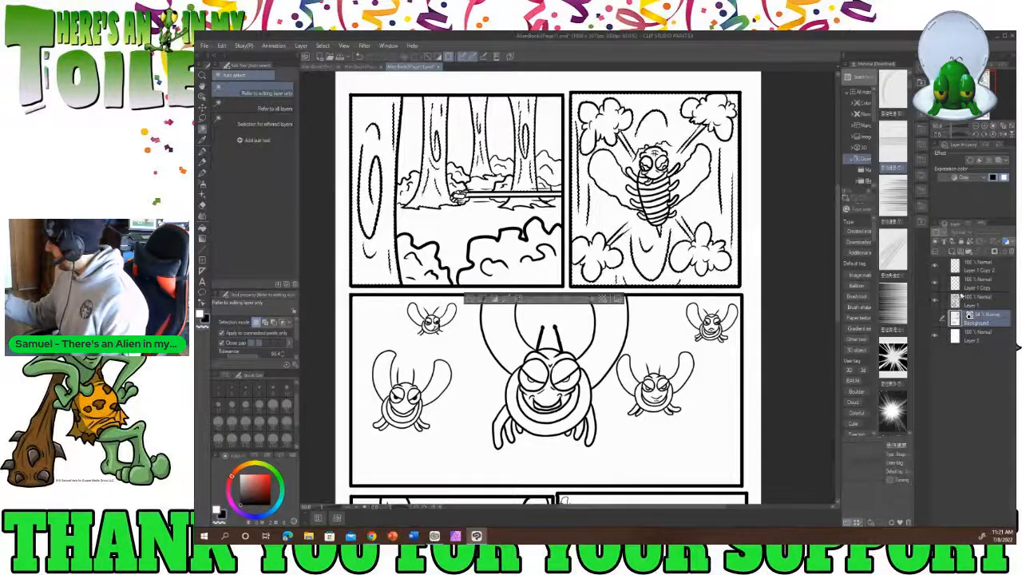
{"action": "left_click", "coordinate": [953, 252]}
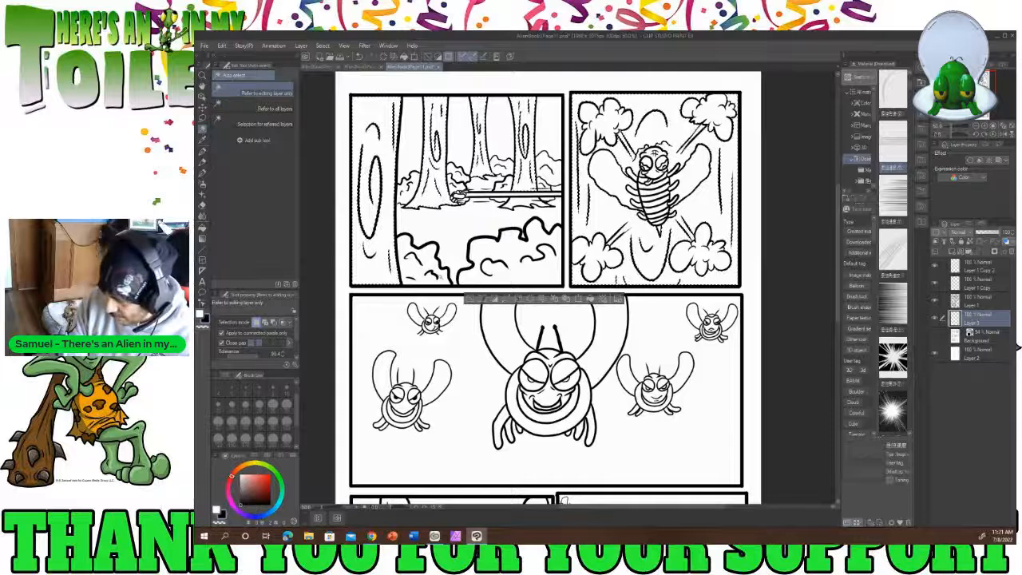
Sample the brown of the tree trunks from the coloured page with the shouting boy and return to the line-art page.
{"action": "key", "text": "alt+Tab"}
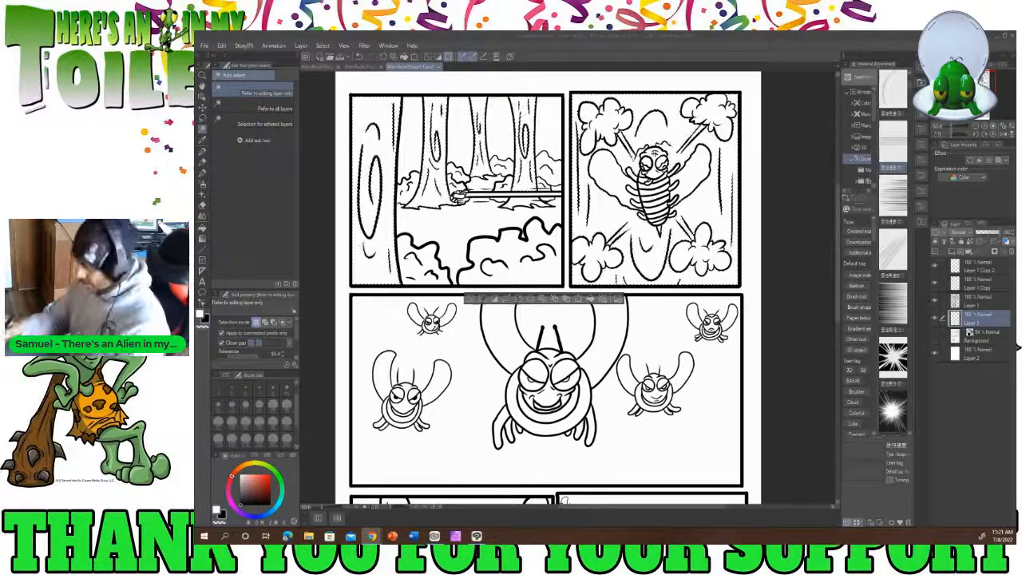
{"action": "left_click", "coordinate": [364, 67]}
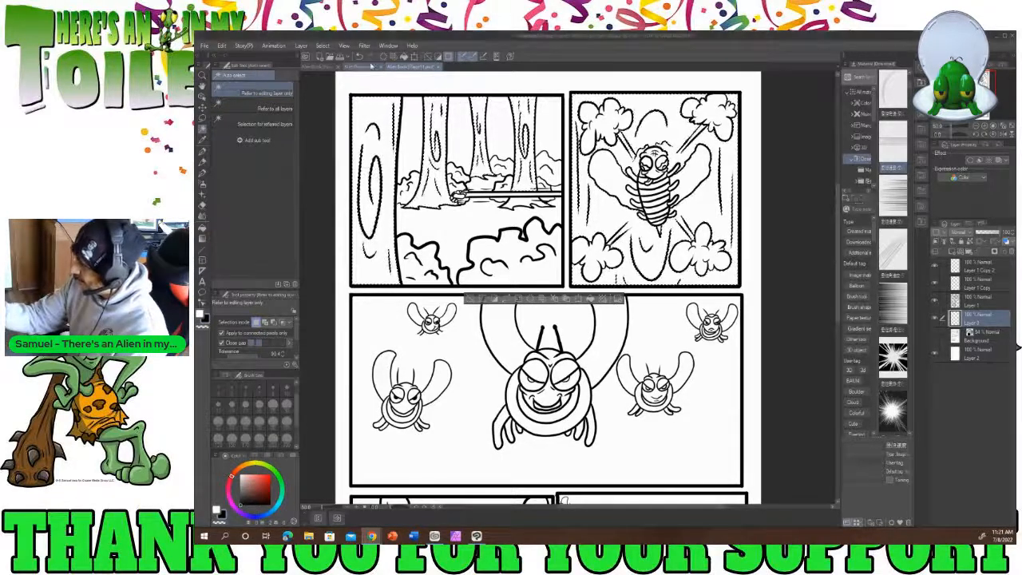
{"action": "left_click", "coordinate": [325, 66]}
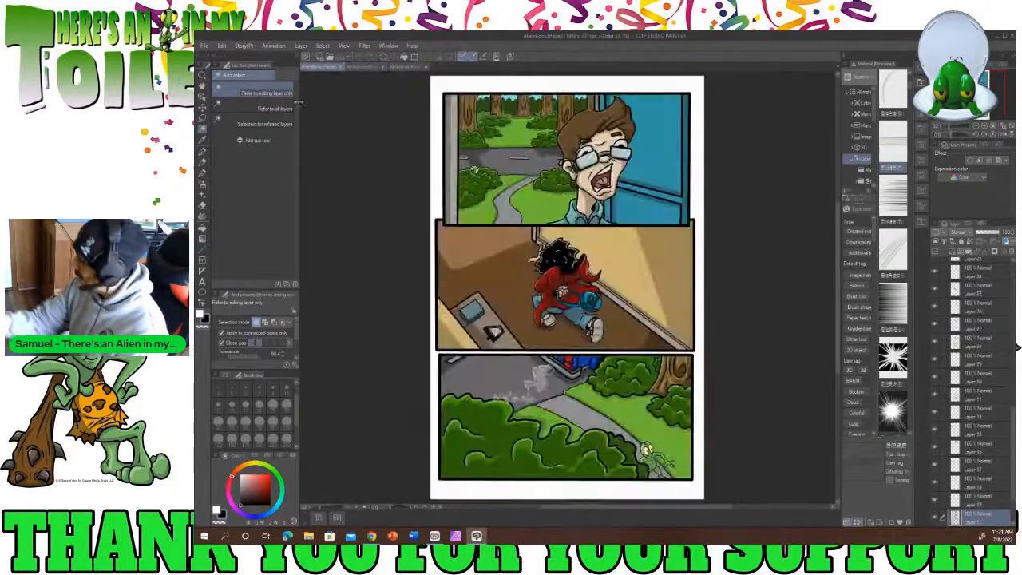
{"action": "left_click", "coordinate": [203, 138]}
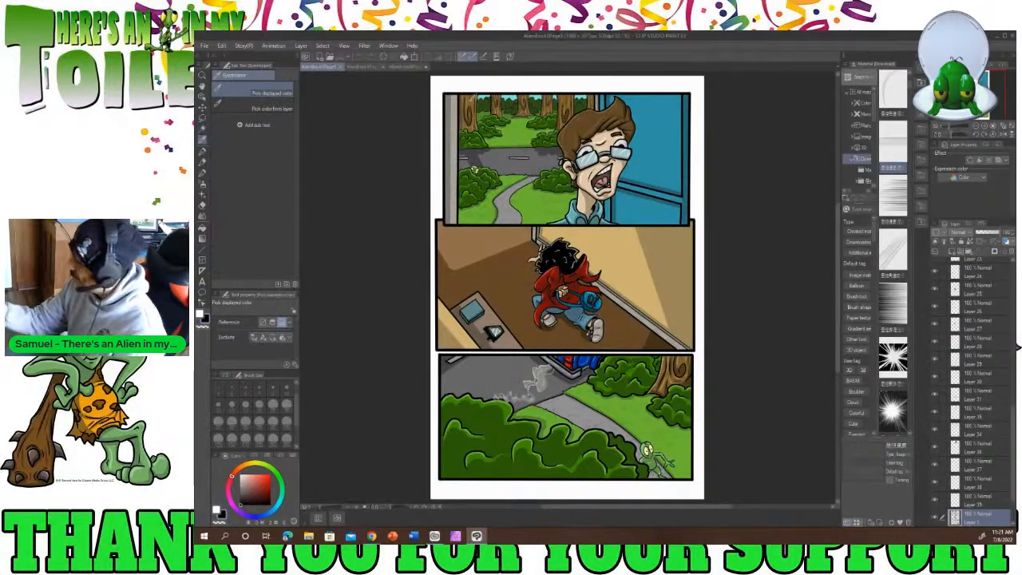
{"action": "left_click", "coordinate": [473, 101]}
{"action": "left_click", "coordinate": [415, 67]}
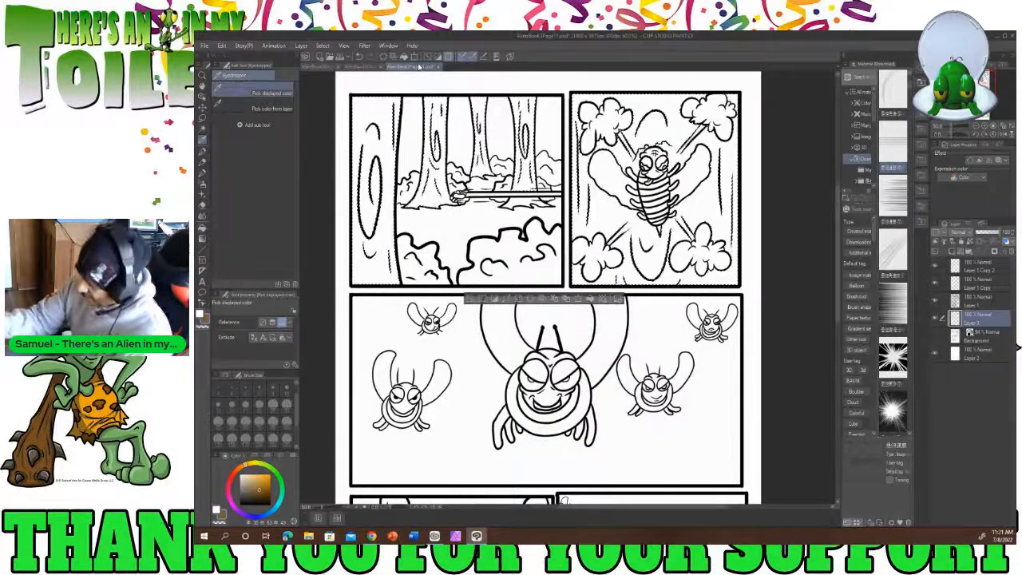
Fill the selected tree trunks and bark background with the sampled brown.
{"action": "left_click", "coordinate": [203, 230]}
{"action": "left_click", "coordinate": [591, 240]}
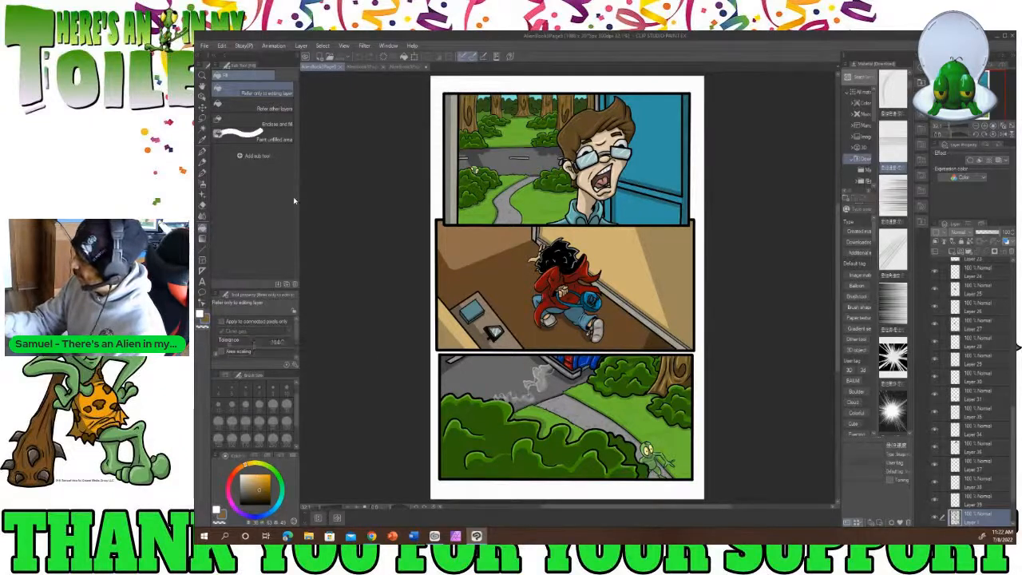
{"action": "left_click", "coordinate": [404, 67]}
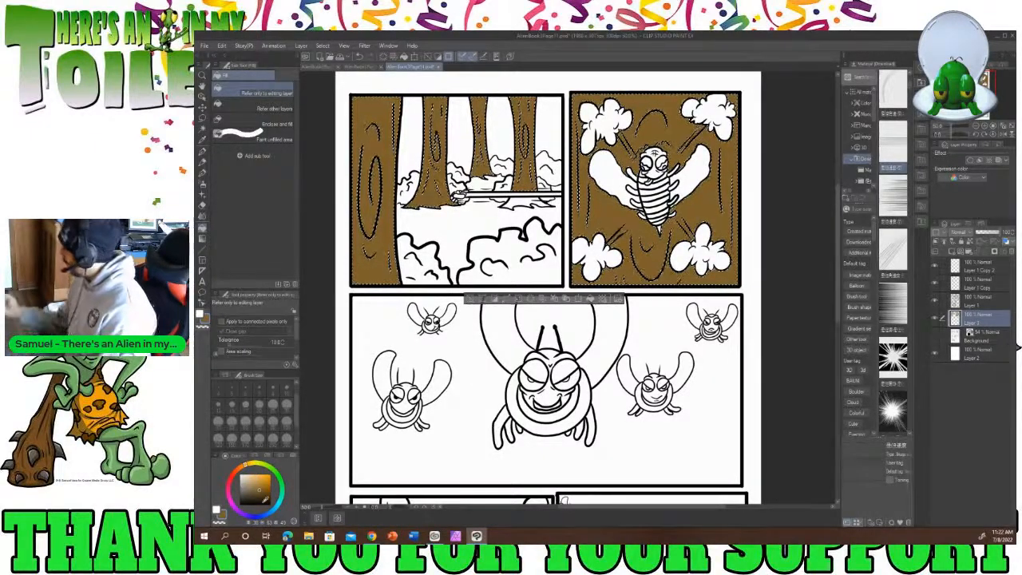
Add a new layer clipped to the brown fill layer and clear the selection.
{"action": "left_click", "coordinate": [953, 252]}
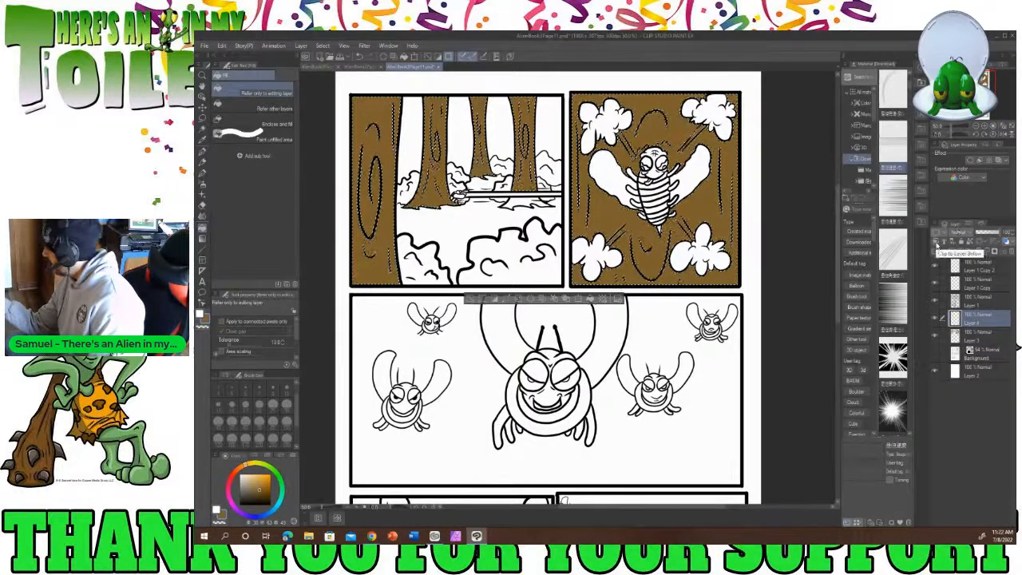
{"action": "left_click", "coordinate": [936, 242]}
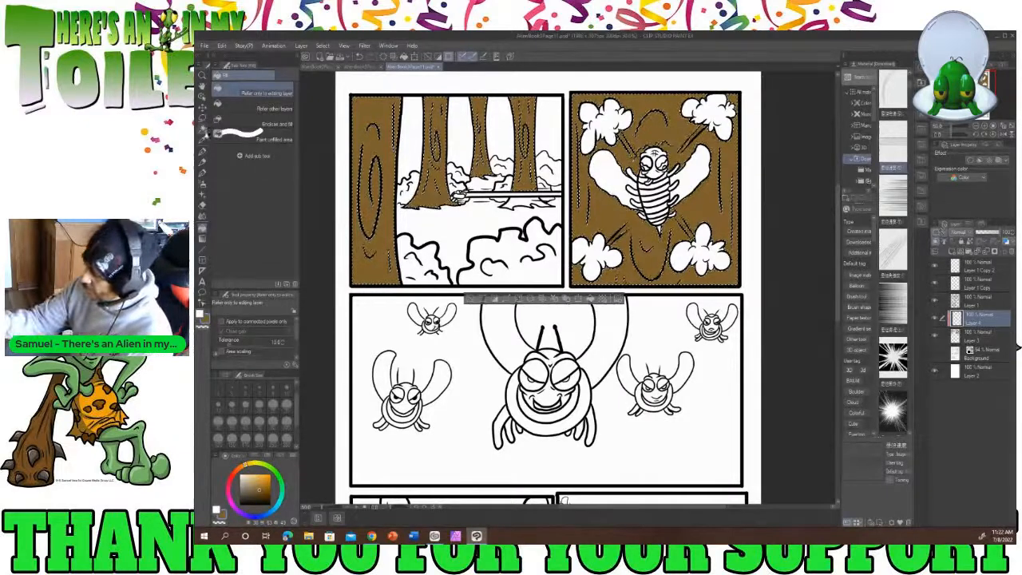
{"action": "left_click", "coordinate": [203, 129]}
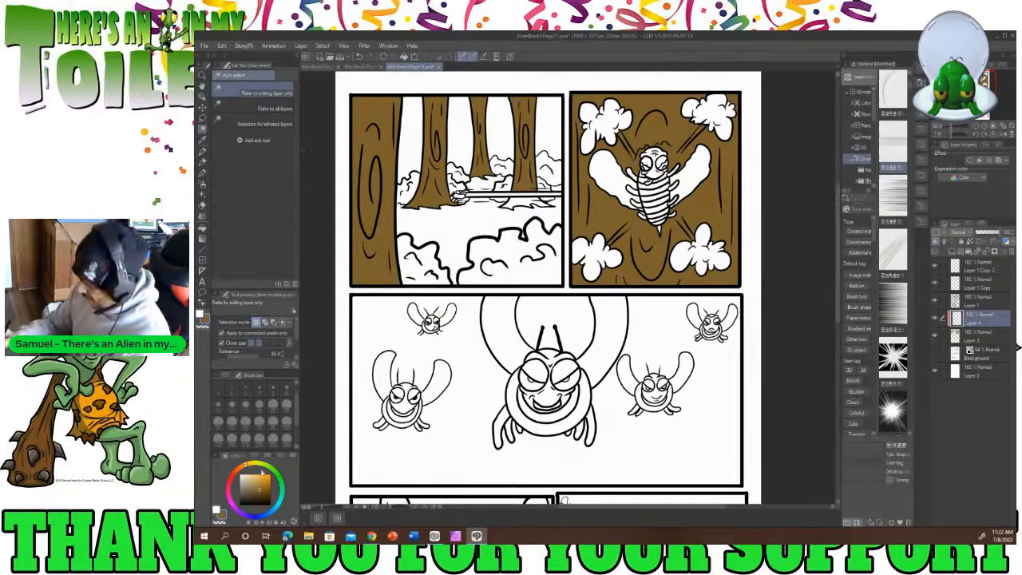
Choose the G-pen and set the clipped layer to Multiply blending at about 34% opacity.
{"action": "left_click", "coordinate": [203, 152]}
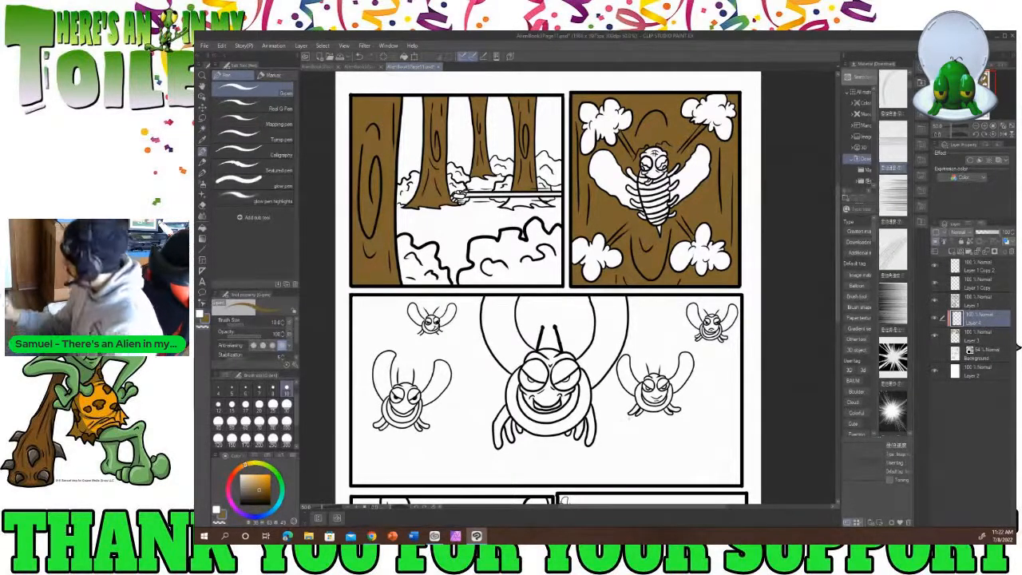
{"action": "left_click", "coordinate": [973, 231]}
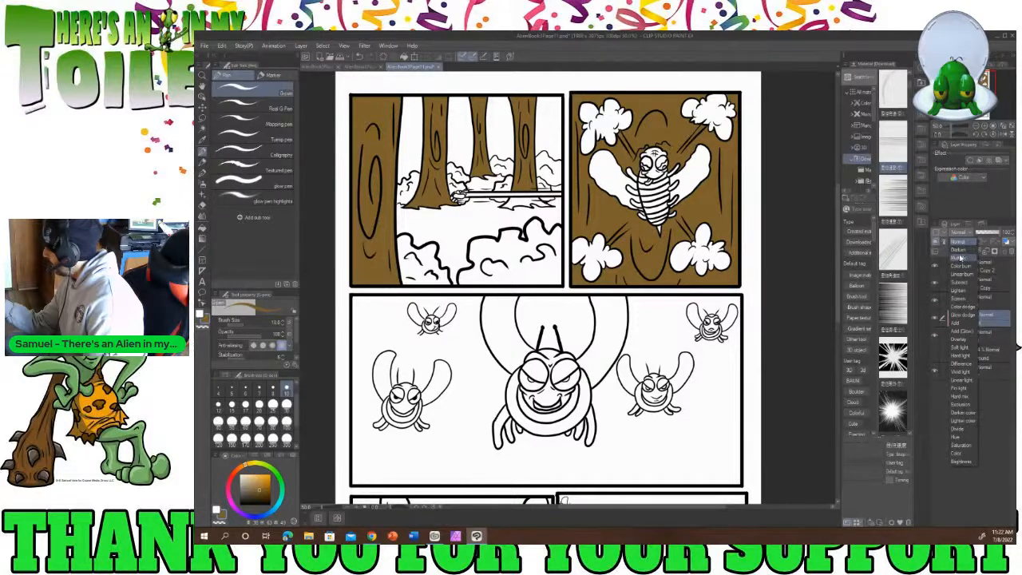
{"action": "left_click", "coordinate": [962, 258]}
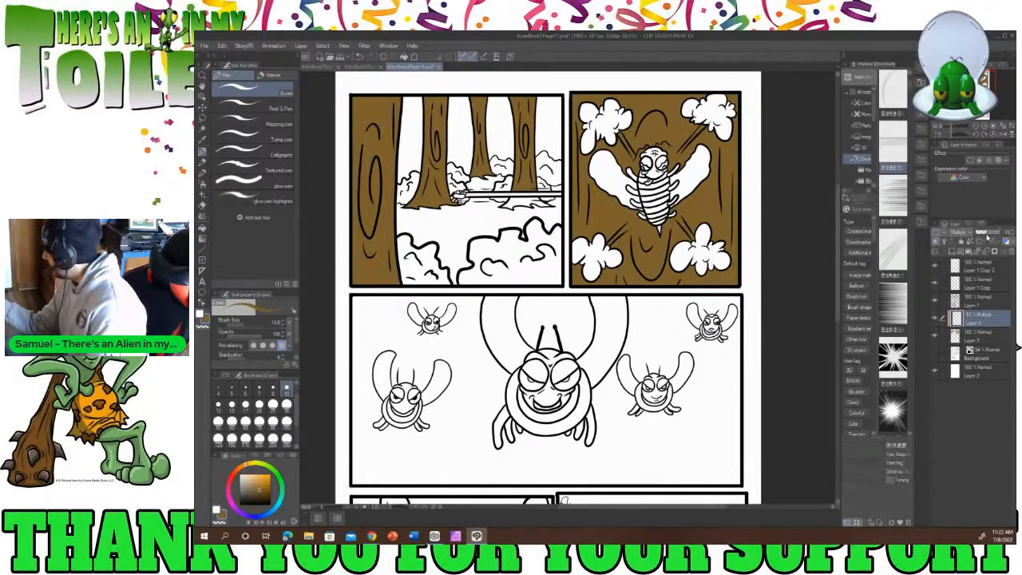
{"action": "left_click_drag", "start_coordinate": [987, 237], "coordinate": [983, 237]}
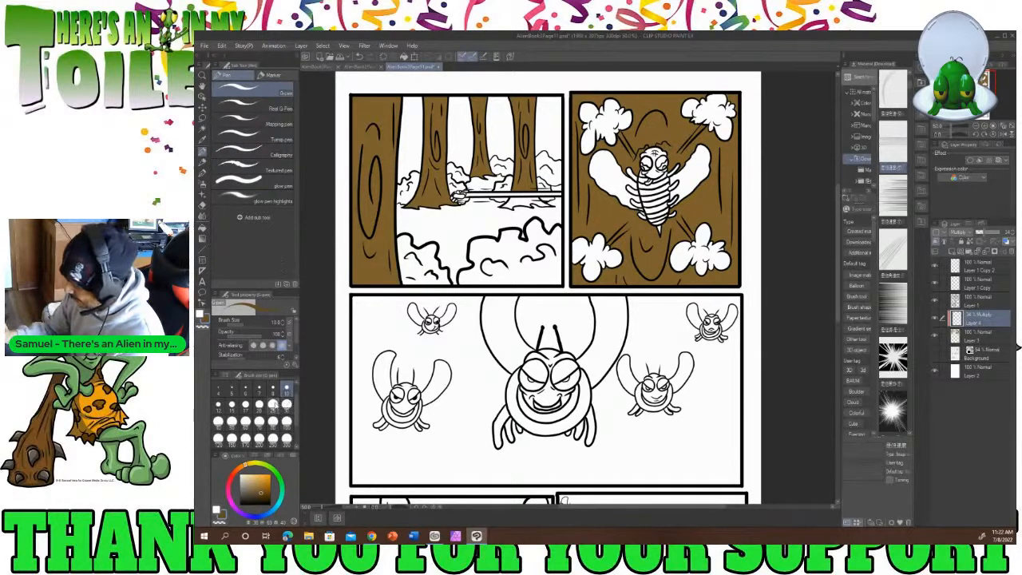
Paint a size 25 shadow stroke down the outer edge of the large foreground trunk and select the brown fill layer.
{"action": "left_click", "coordinate": [273, 404]}
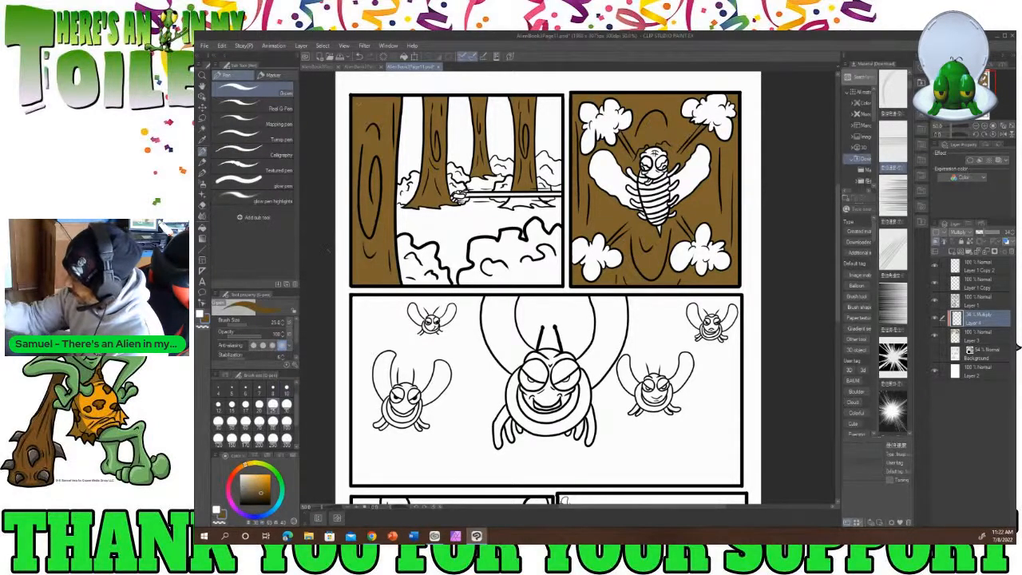
{"action": "left_click_drag", "start_coordinate": [355, 99], "coordinate": [355, 163]}
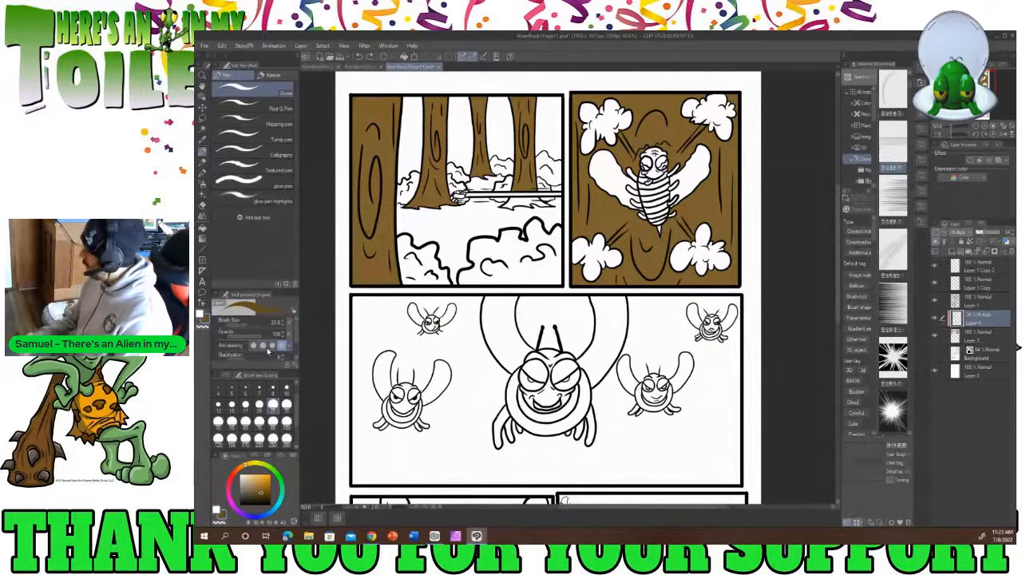
{"action": "left_click", "coordinate": [971, 334]}
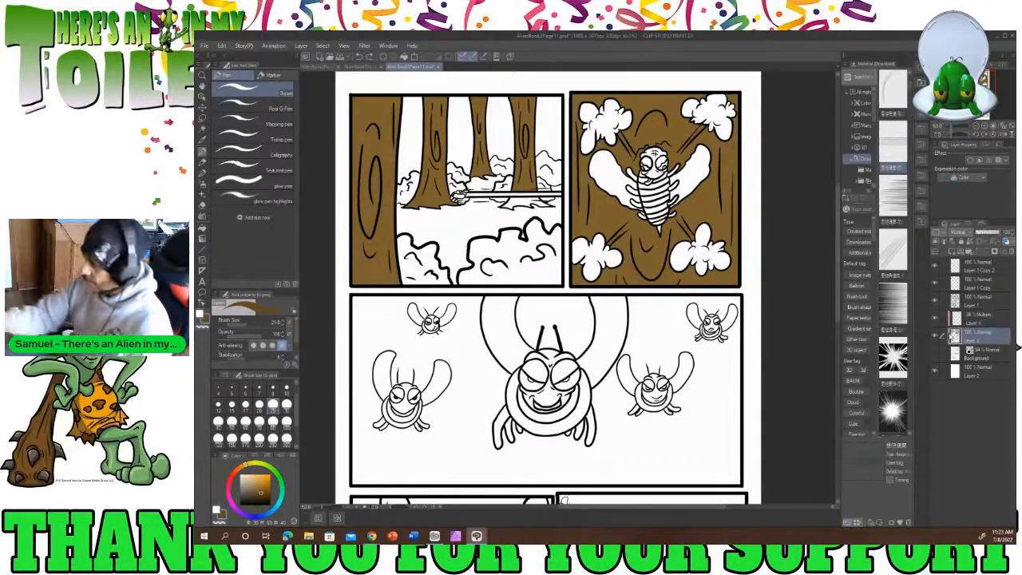
Select the uncoloured roots beneath the third background trunk from the line art layer and fill them with the sampled brown on the fill layer.
{"action": "left_click", "coordinate": [203, 130]}
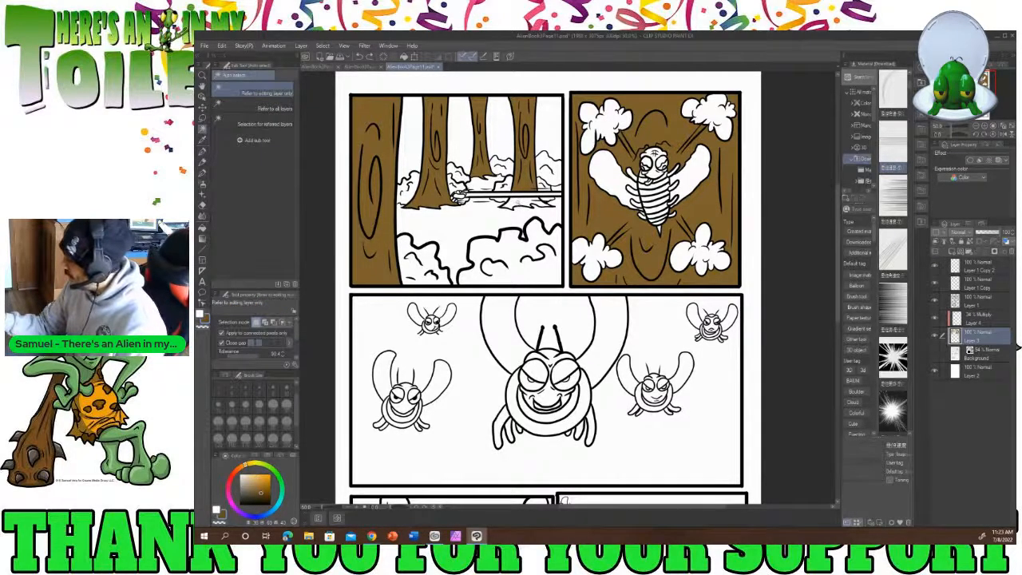
{"action": "left_click", "coordinate": [514, 219]}
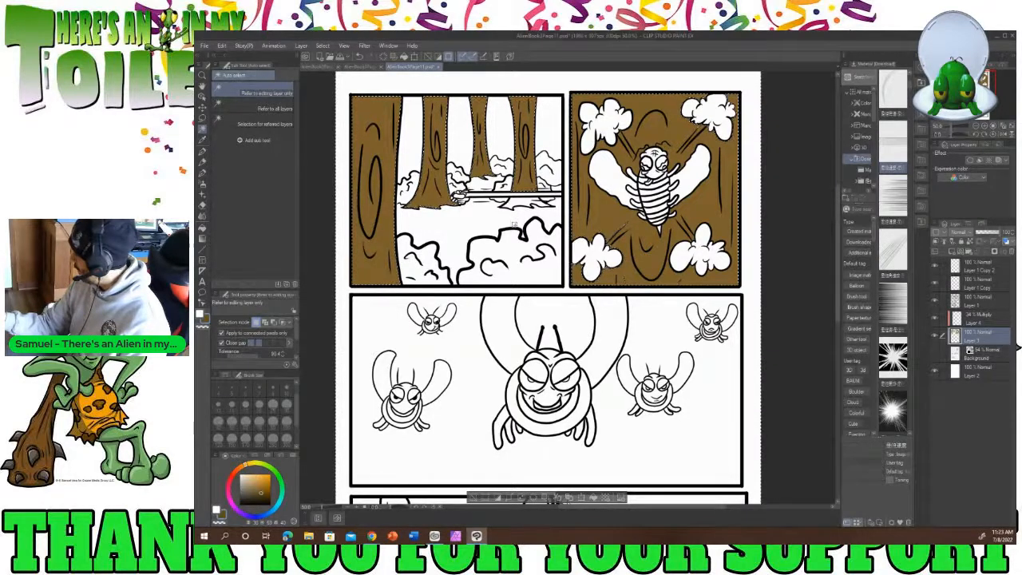
{"action": "left_click", "coordinate": [966, 300]}
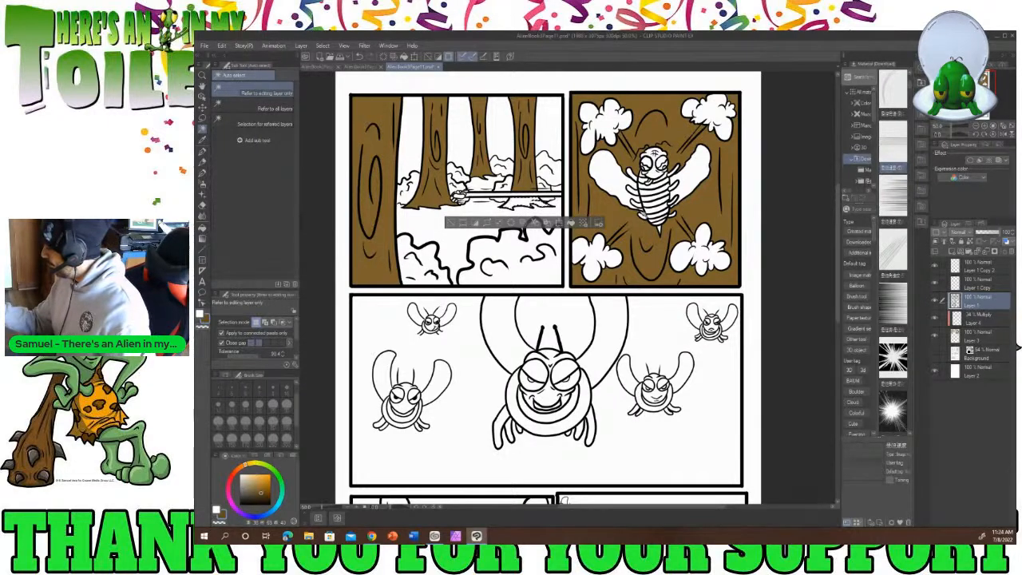
{"action": "left_click", "coordinate": [644, 215], "text": "shift"}
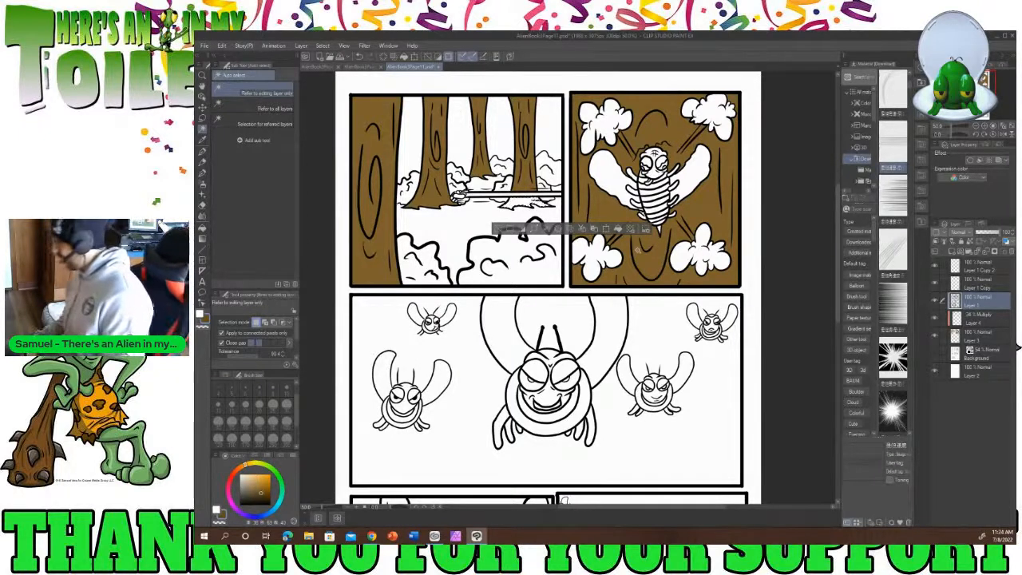
{"action": "left_click", "coordinate": [970, 336]}
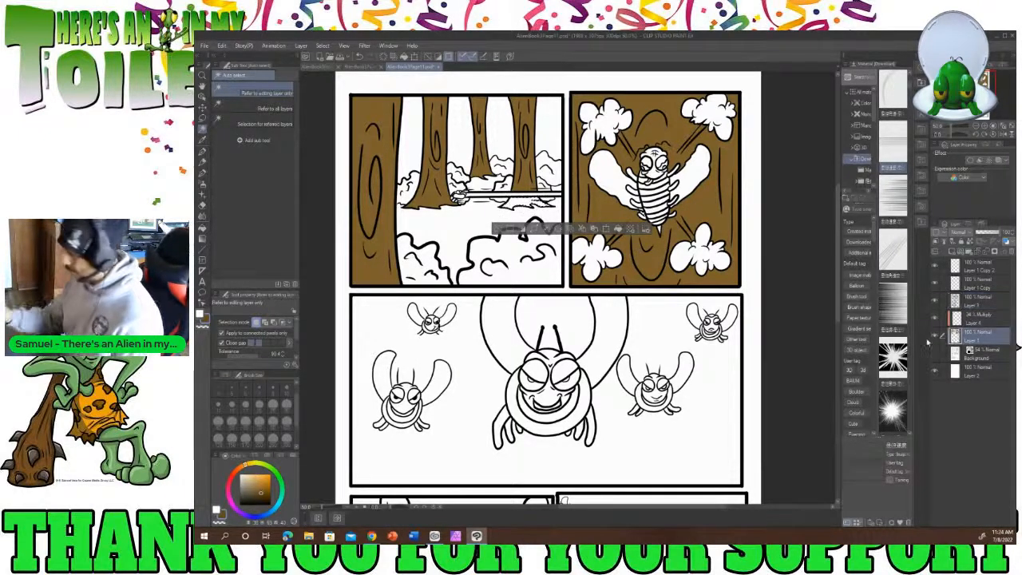
{"action": "left_click", "coordinate": [204, 212]}
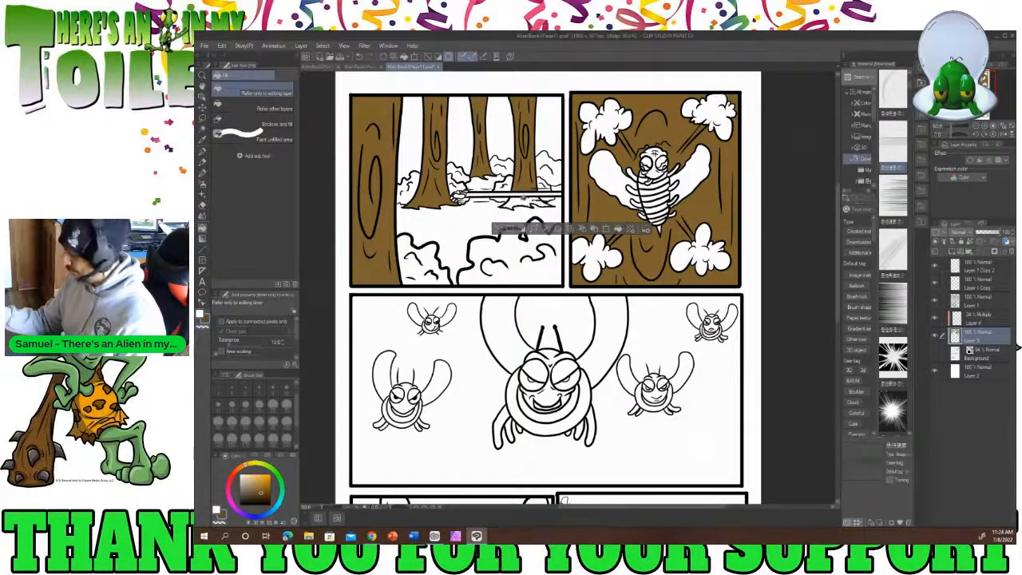
{"action": "left_click", "coordinate": [203, 140]}
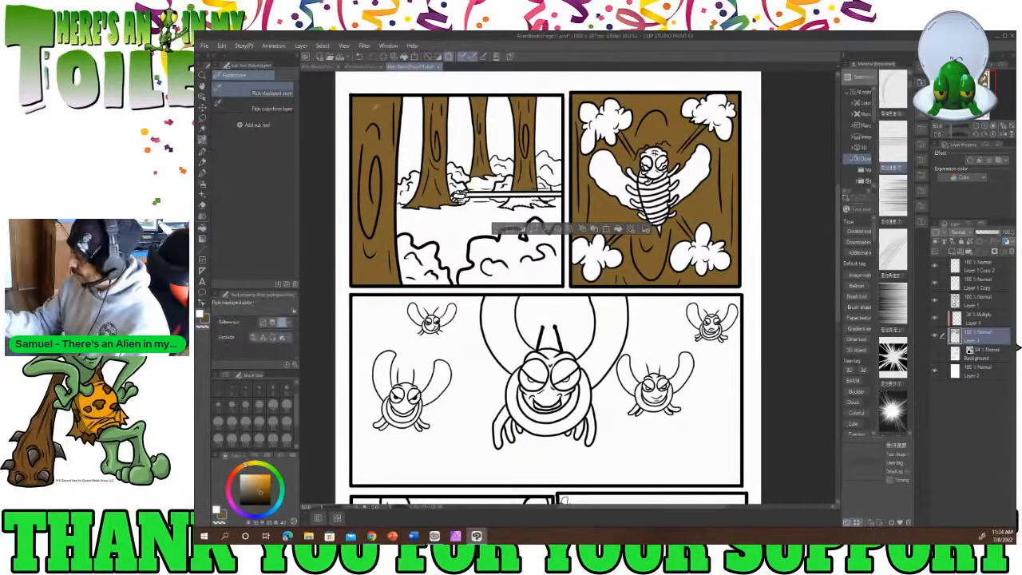
{"action": "left_click", "coordinate": [205, 213]}
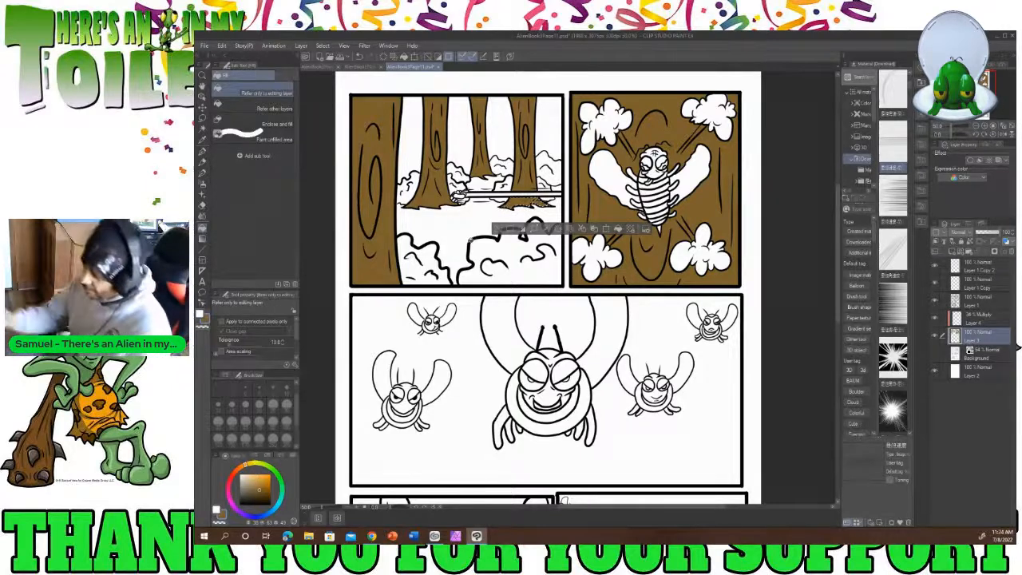
{"action": "left_click", "coordinate": [203, 129]}
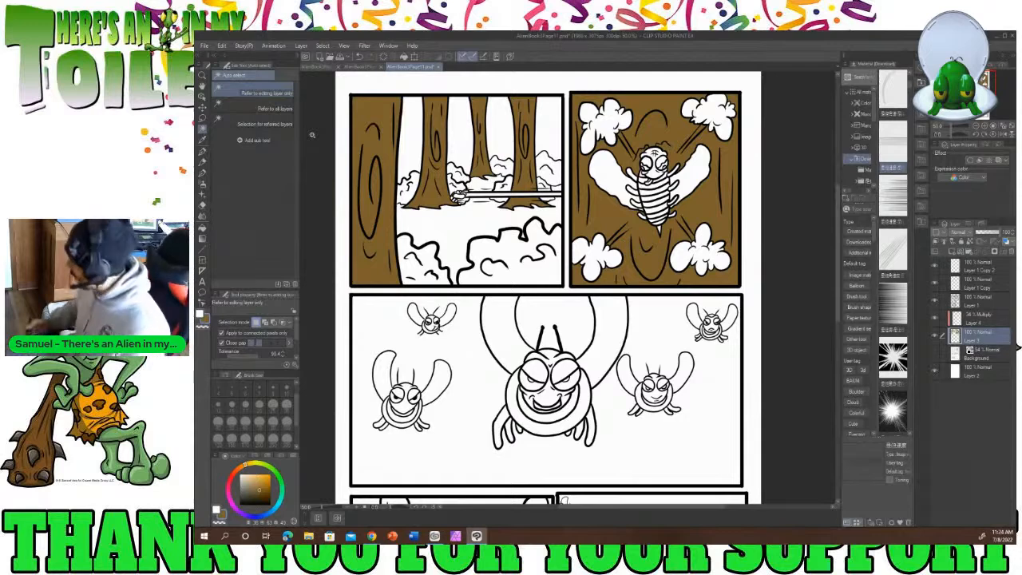
Paint darker brown shadows with a size 40 G-pen along the large foreground trunk's outer edge and knots on the Multiply layer.
{"action": "left_click", "coordinate": [962, 319]}
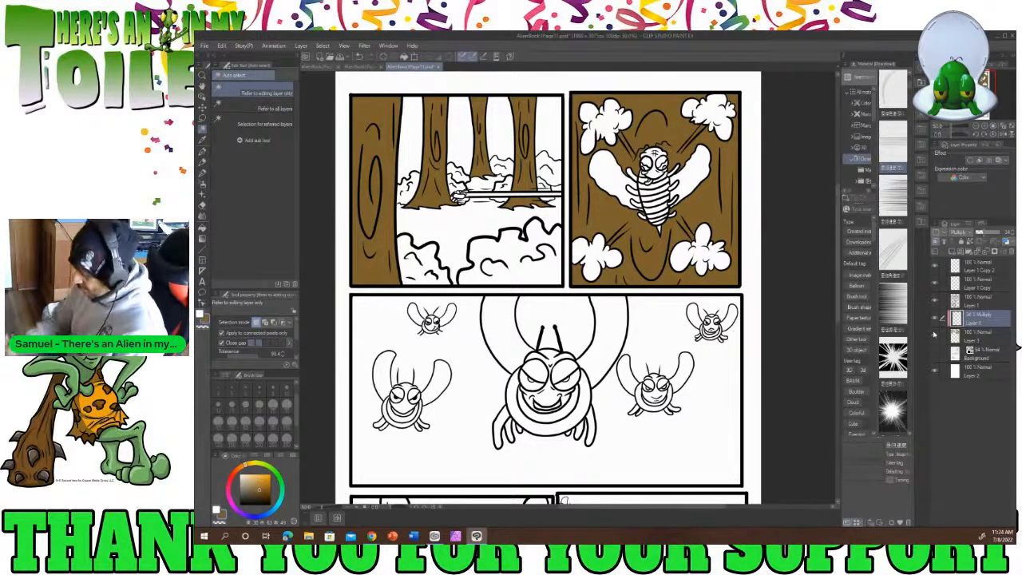
{"action": "left_click", "coordinate": [260, 495]}
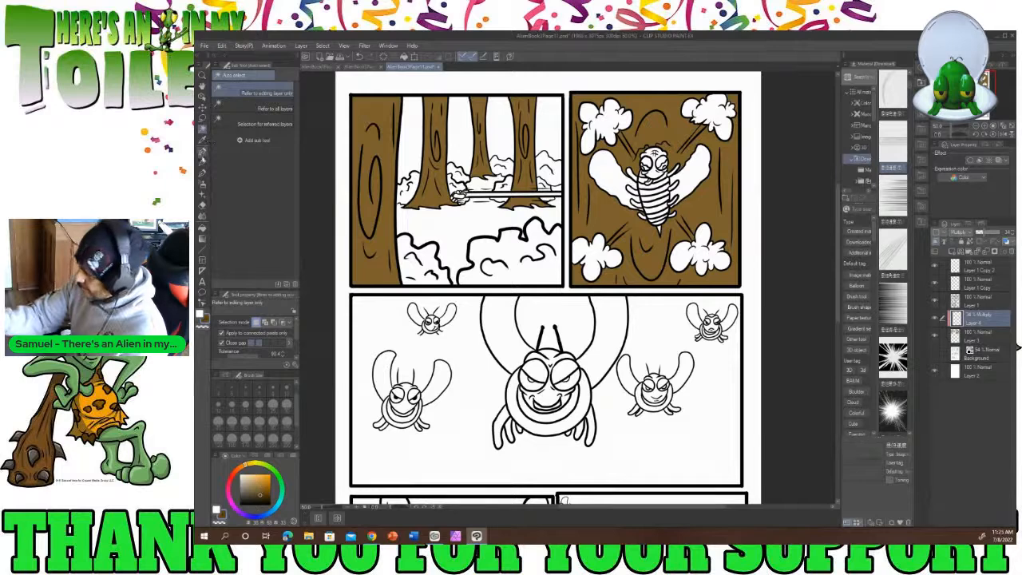
{"action": "left_click", "coordinate": [202, 151]}
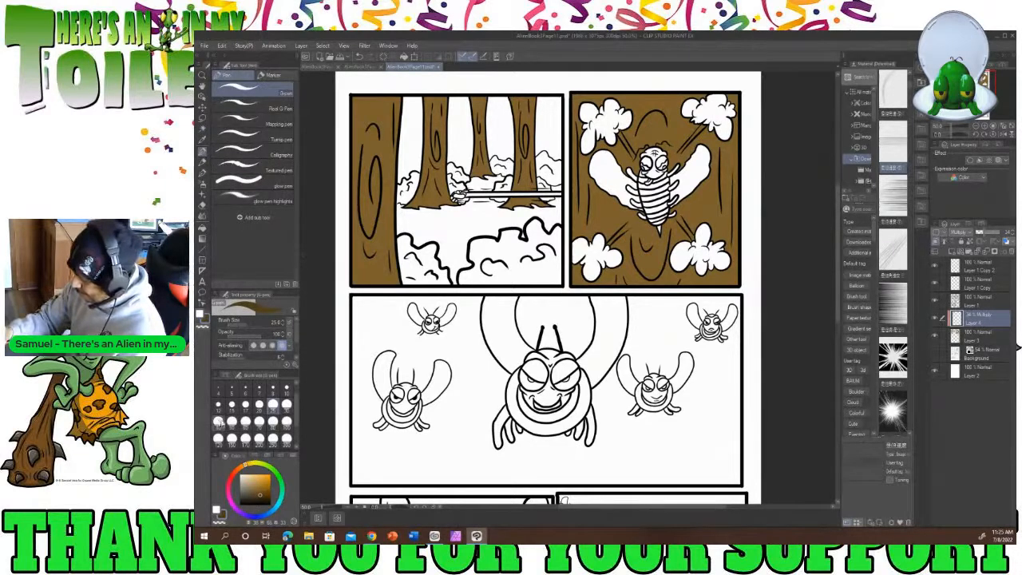
{"action": "left_click", "coordinate": [218, 421]}
{"action": "mouse_move", "coordinate": [355, 94]}
{"action": "left_mouse_down"}
{"action": "mouse_move", "coordinate": [357, 289]}
{"action": "mouse_move", "coordinate": [361, 143]}
{"action": "left_mouse_up"}
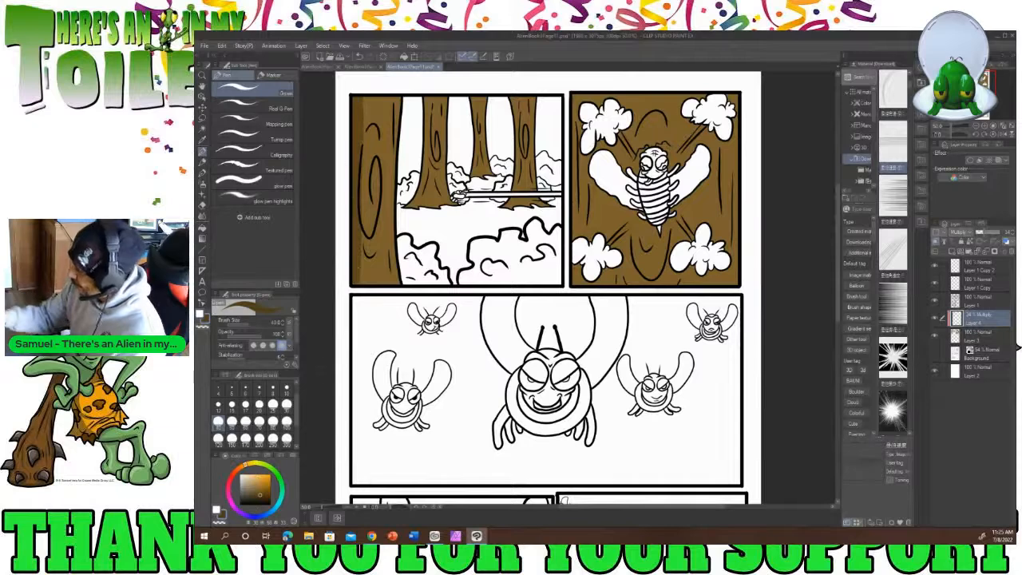
{"action": "mouse_move", "coordinate": [363, 199]}
{"action": "left_mouse_down"}
{"action": "mouse_move", "coordinate": [368, 224]}
{"action": "mouse_move", "coordinate": [378, 163]}
{"action": "mouse_move", "coordinate": [365, 215]}
{"action": "mouse_move", "coordinate": [373, 221]}
{"action": "mouse_move", "coordinate": [361, 223]}
{"action": "mouse_move", "coordinate": [370, 233]}
{"action": "mouse_move", "coordinate": [364, 225]}
{"action": "mouse_move", "coordinate": [374, 223]}
{"action": "left_mouse_up"}
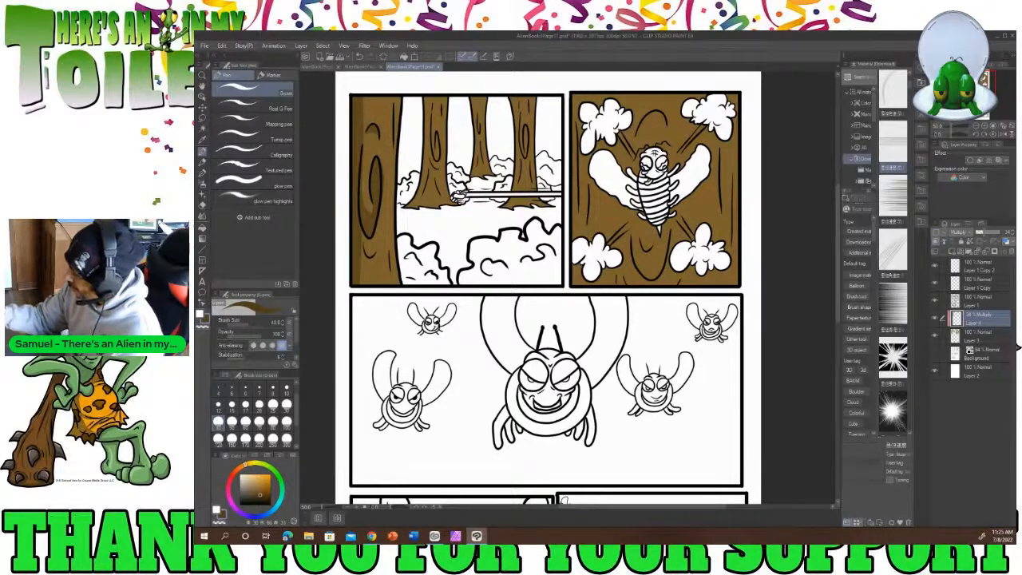
Shade the edges and bark details of the three background trunks in the first panel with the G-pen at size 17.
{"action": "left_click", "coordinate": [245, 405]}
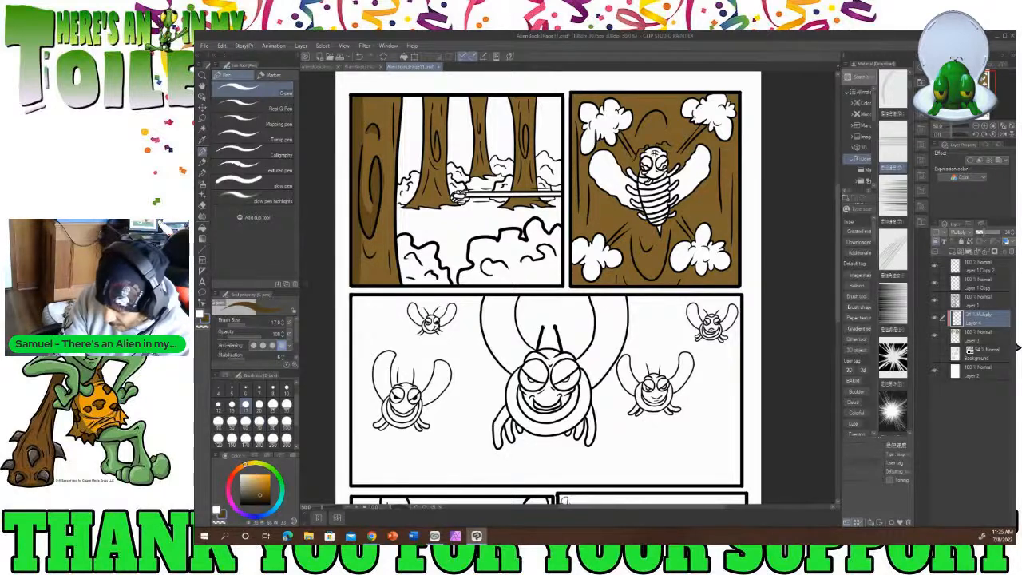
{"action": "key", "text": "alt+Tab"}
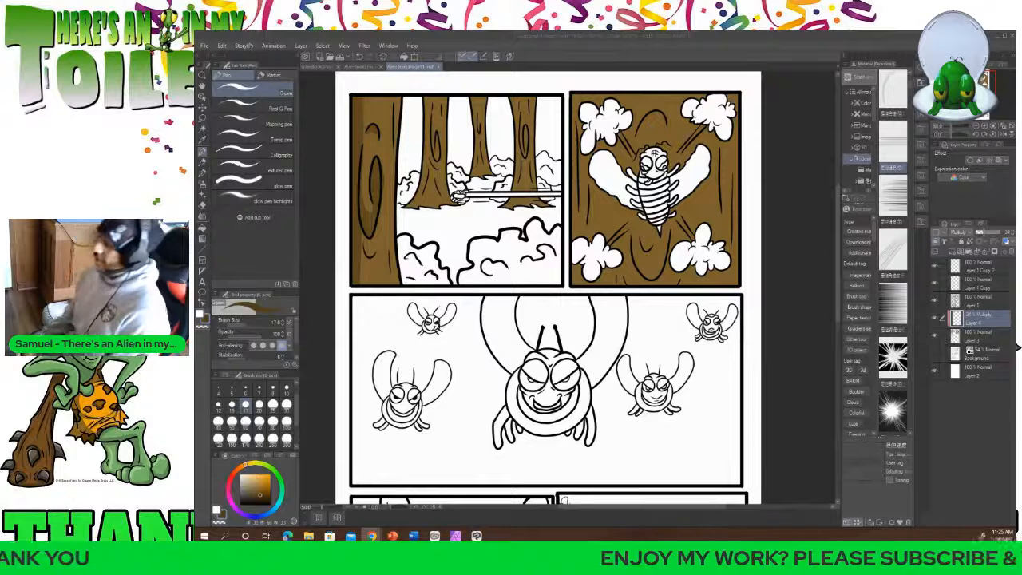
{"action": "left_click", "coordinate": [203, 150]}
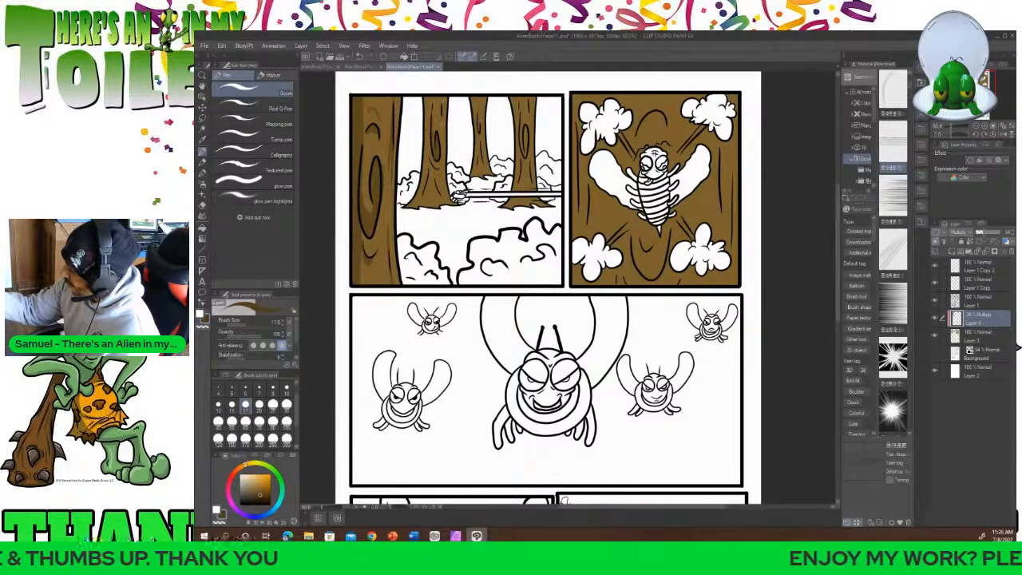
{"action": "mouse_move", "coordinate": [427, 97]}
{"action": "left_mouse_down"}
{"action": "mouse_move", "coordinate": [423, 178]}
{"action": "mouse_move", "coordinate": [409, 204]}
{"action": "left_mouse_up"}
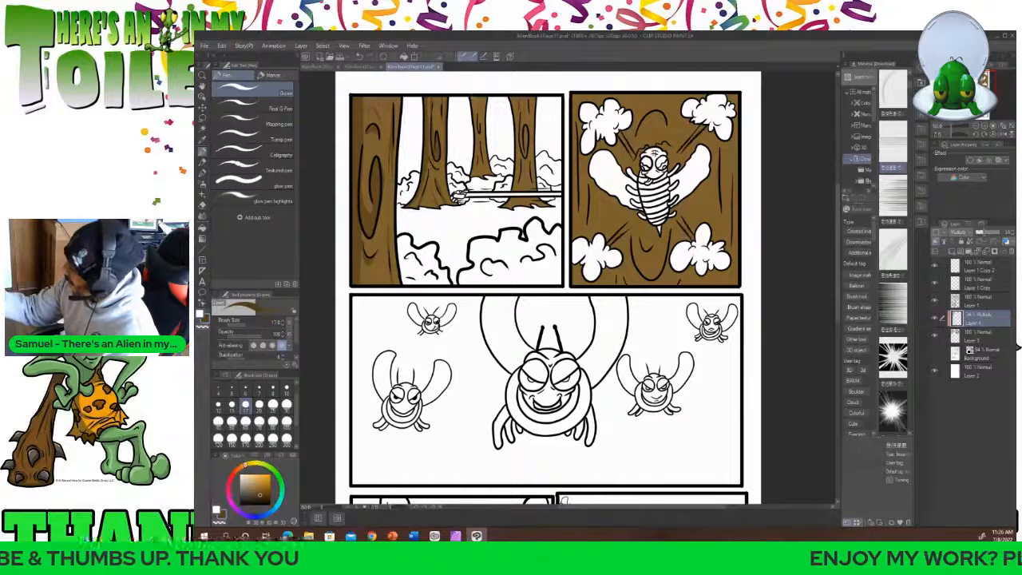
{"action": "left_click_drag", "start_coordinate": [472, 95], "coordinate": [473, 175]}
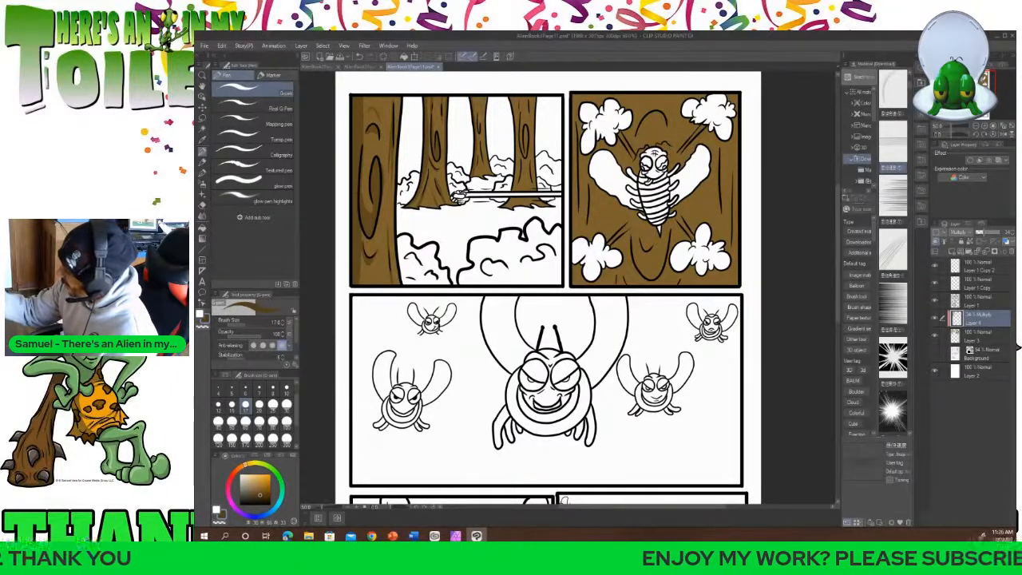
{"action": "left_click_drag", "start_coordinate": [479, 118], "coordinate": [480, 129]}
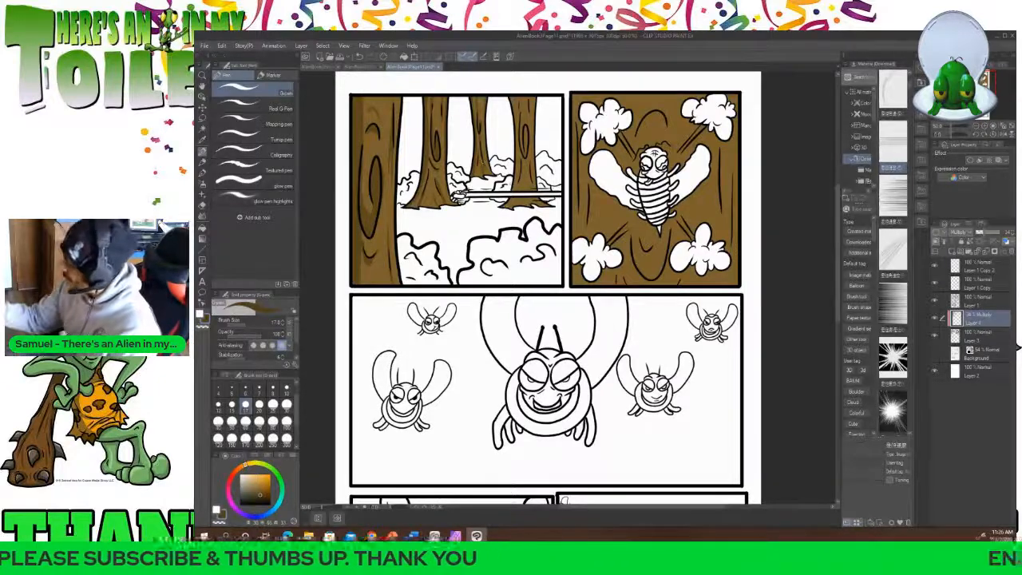
{"action": "left_click_drag", "start_coordinate": [515, 186], "coordinate": [512, 100]}
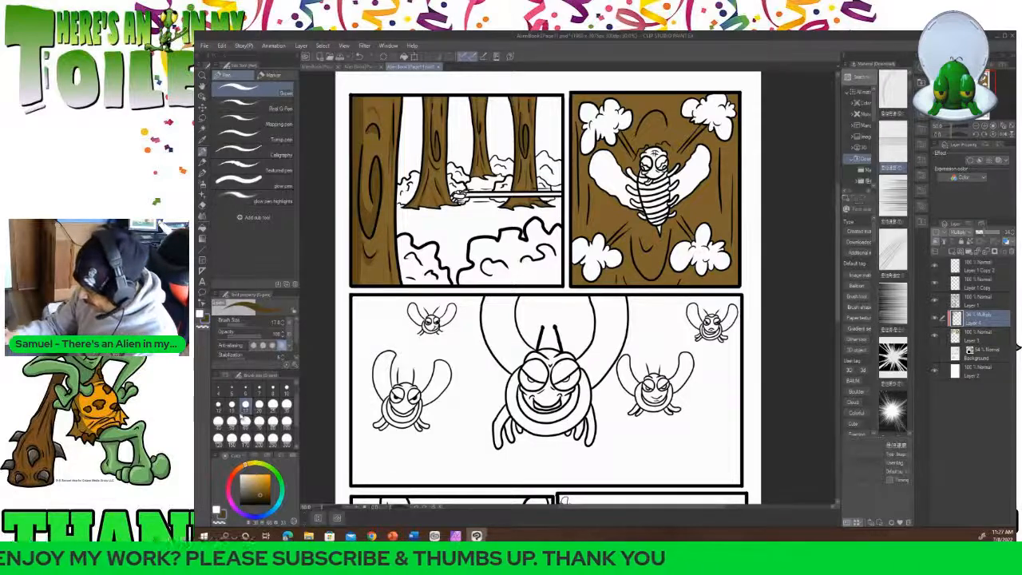
Paint size 40 shadows inside the bark knots below and above the bee in the second panel.
{"action": "left_click", "coordinate": [218, 423]}
{"action": "mouse_move", "coordinate": [631, 224]}
{"action": "left_mouse_down"}
{"action": "mouse_move", "coordinate": [646, 265]}
{"action": "mouse_move", "coordinate": [664, 241]}
{"action": "left_mouse_up"}
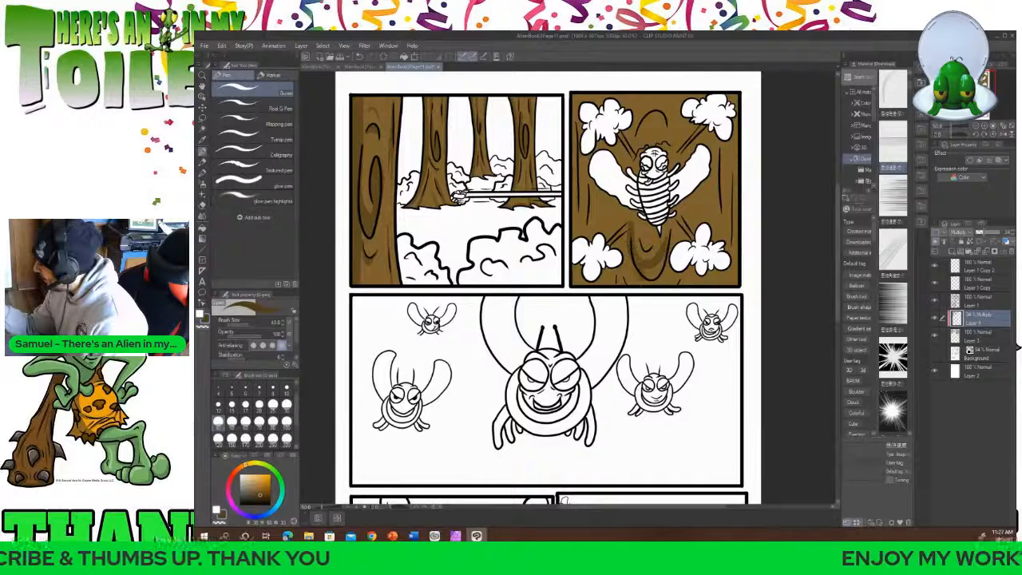
{"action": "left_click_drag", "start_coordinate": [644, 273], "coordinate": [655, 270]}
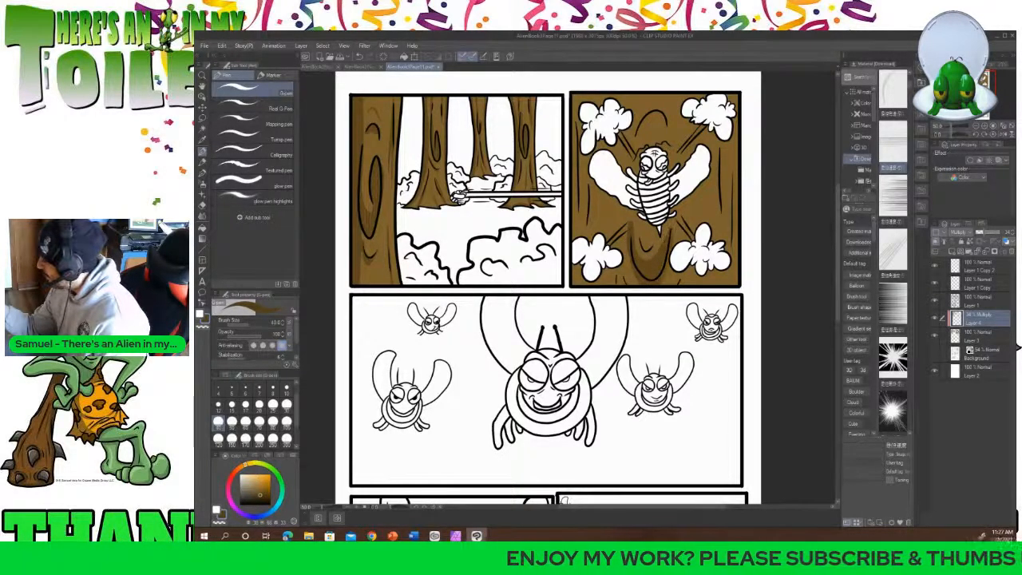
{"action": "left_click_drag", "start_coordinate": [632, 225], "coordinate": [639, 281]}
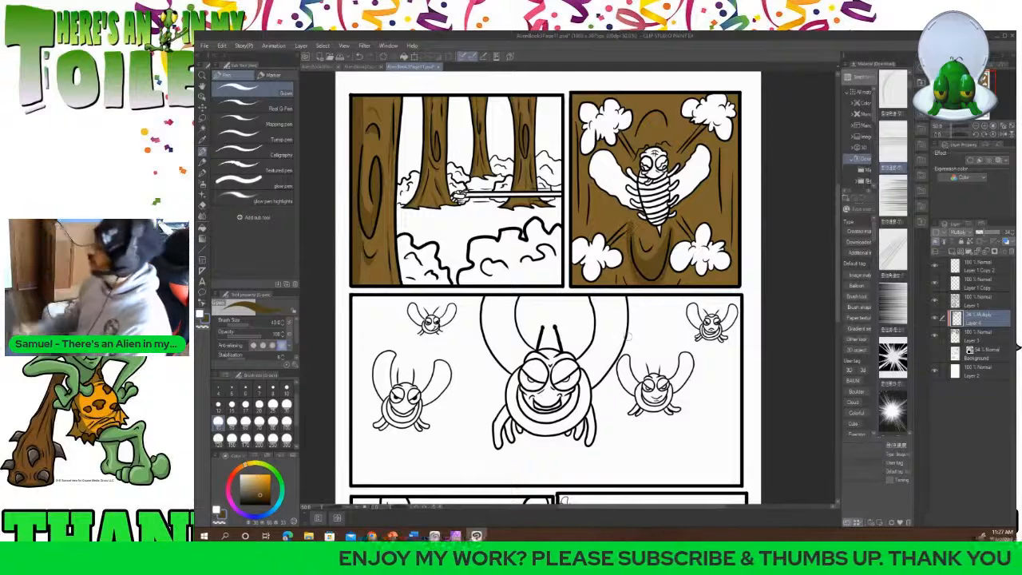
{"action": "mouse_move", "coordinate": [637, 138]}
{"action": "left_mouse_down"}
{"action": "mouse_move", "coordinate": [661, 126]}
{"action": "mouse_move", "coordinate": [658, 112]}
{"action": "mouse_move", "coordinate": [665, 142]}
{"action": "mouse_move", "coordinate": [645, 121]}
{"action": "left_mouse_up"}
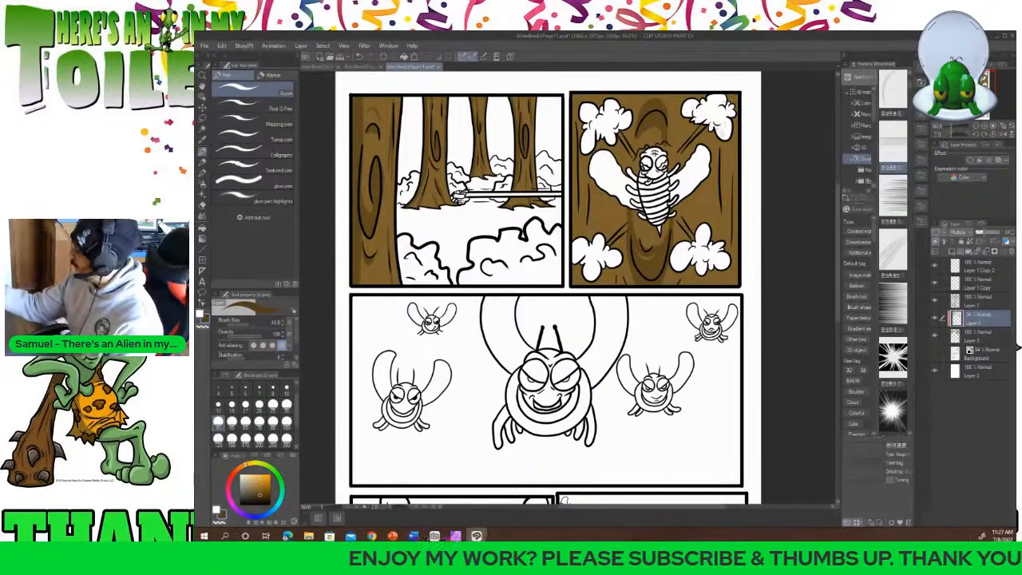
Add vertical shadow strokes along both edges of the second panel's bark and between the blossoms and the bee's wings.
{"action": "left_click_drag", "start_coordinate": [722, 142], "coordinate": [720, 240]}
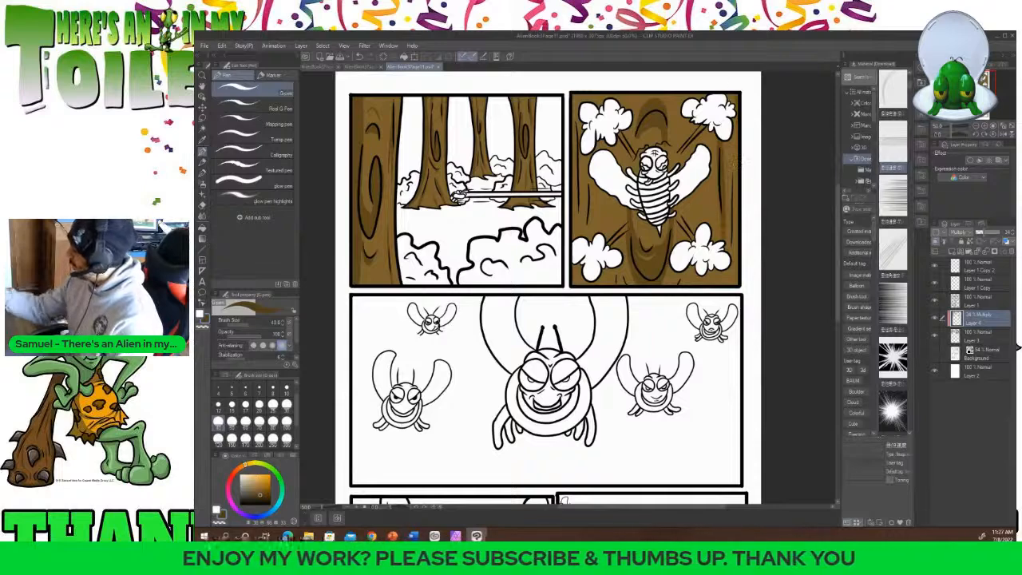
{"action": "left_click_drag", "start_coordinate": [735, 121], "coordinate": [735, 220]}
{"action": "left_click_drag", "start_coordinate": [576, 93], "coordinate": [576, 283]}
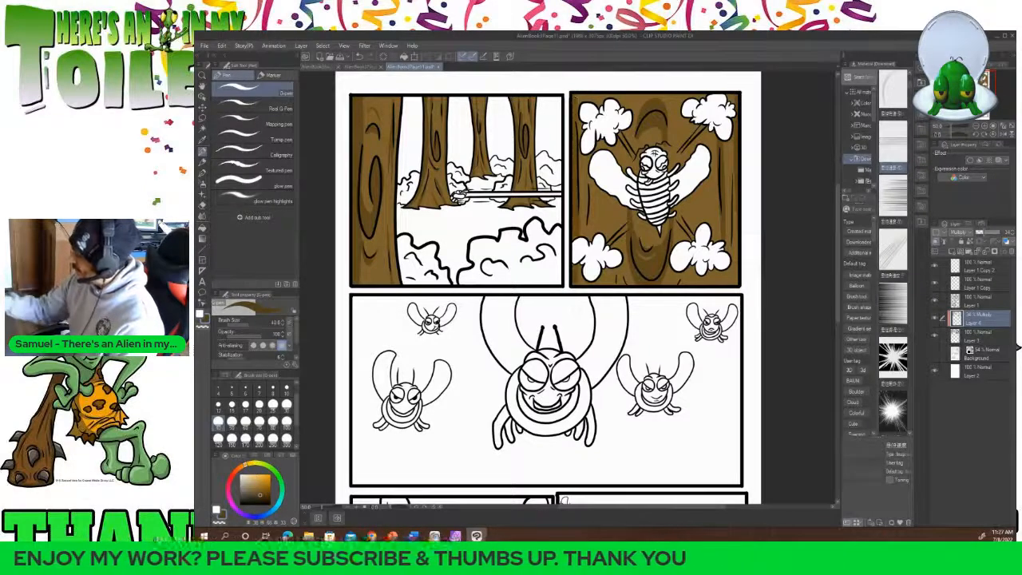
{"action": "mouse_move", "coordinate": [588, 155]}
{"action": "left_mouse_down"}
{"action": "mouse_move", "coordinate": [586, 239]}
{"action": "mouse_move", "coordinate": [616, 294]}
{"action": "left_mouse_up"}
{"action": "left_click_drag", "start_coordinate": [612, 221], "coordinate": [610, 194]}
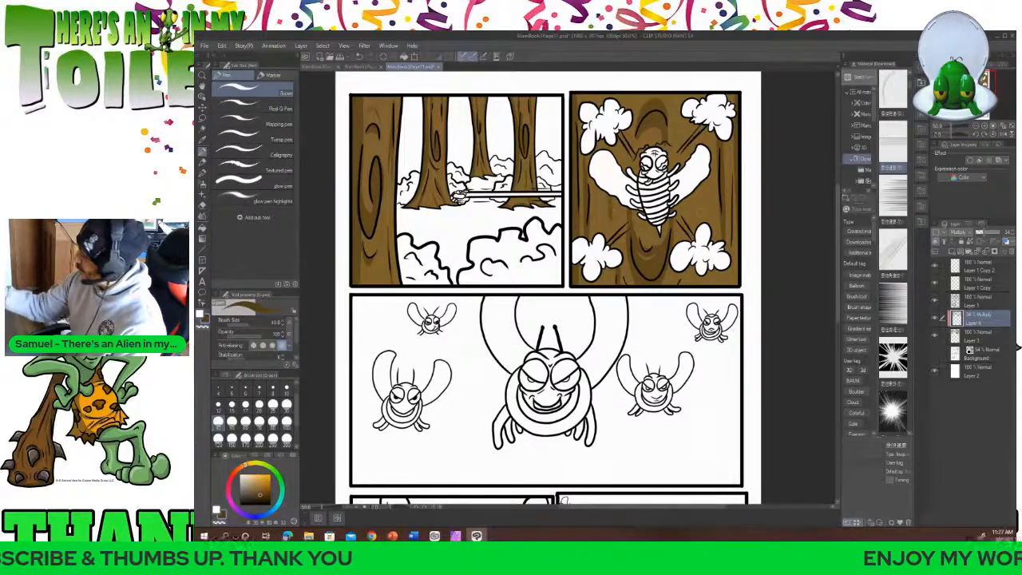
{"action": "left_click_drag", "start_coordinate": [701, 186], "coordinate": [700, 217]}
{"action": "left_click_drag", "start_coordinate": [678, 98], "coordinate": [678, 117]}
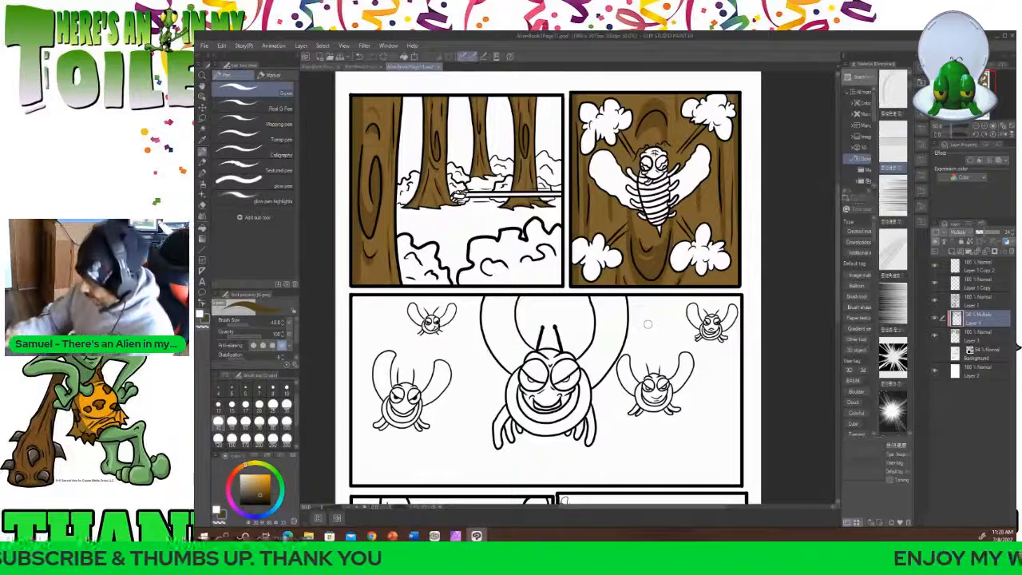
Choose a pale cream colour, add a layer above the shadows with Lighten blending and reduced opacity, and select the brown fill layer.
{"action": "left_click", "coordinate": [248, 476]}
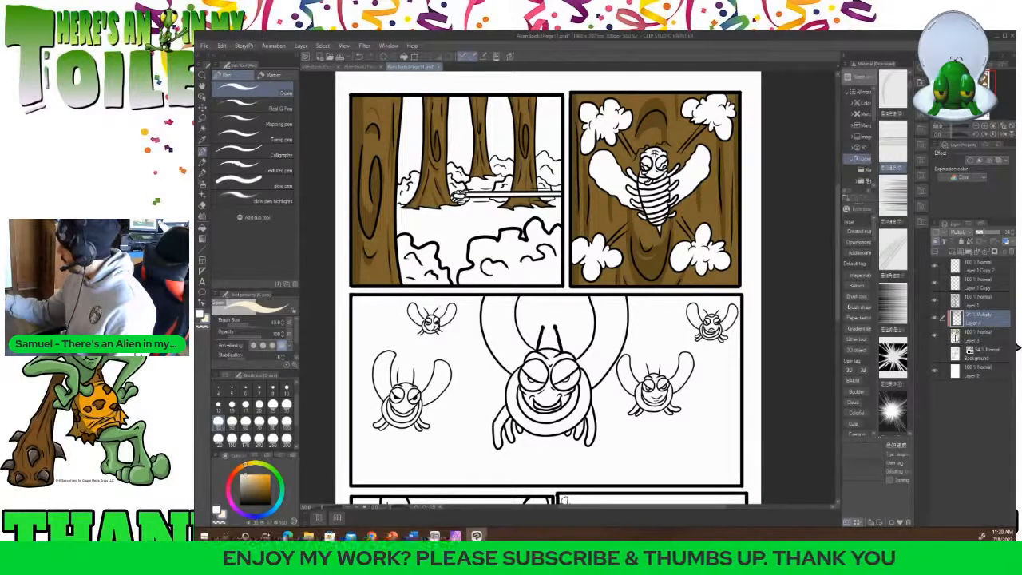
{"action": "left_click", "coordinate": [955, 252]}
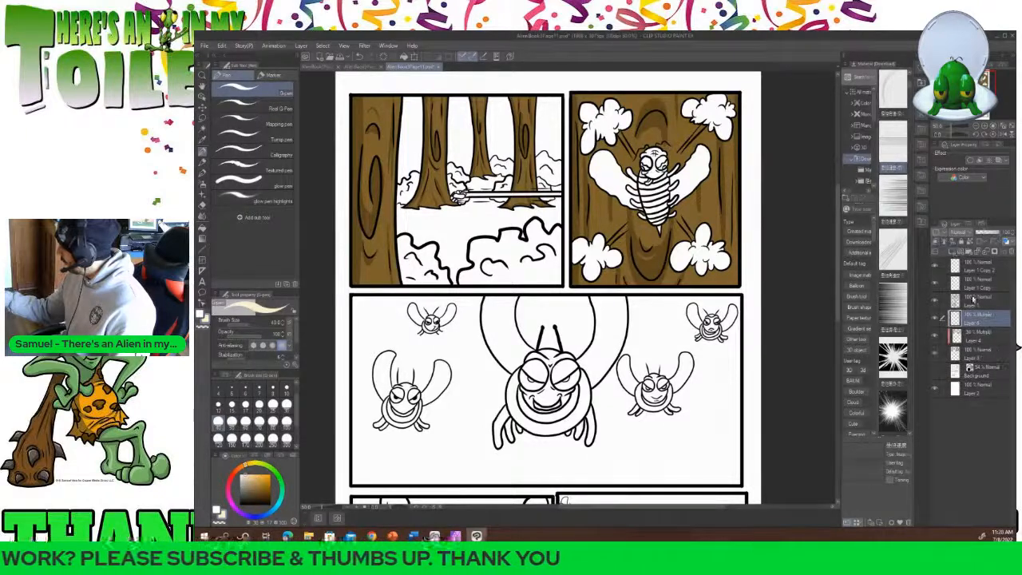
{"action": "left_click", "coordinate": [962, 233]}
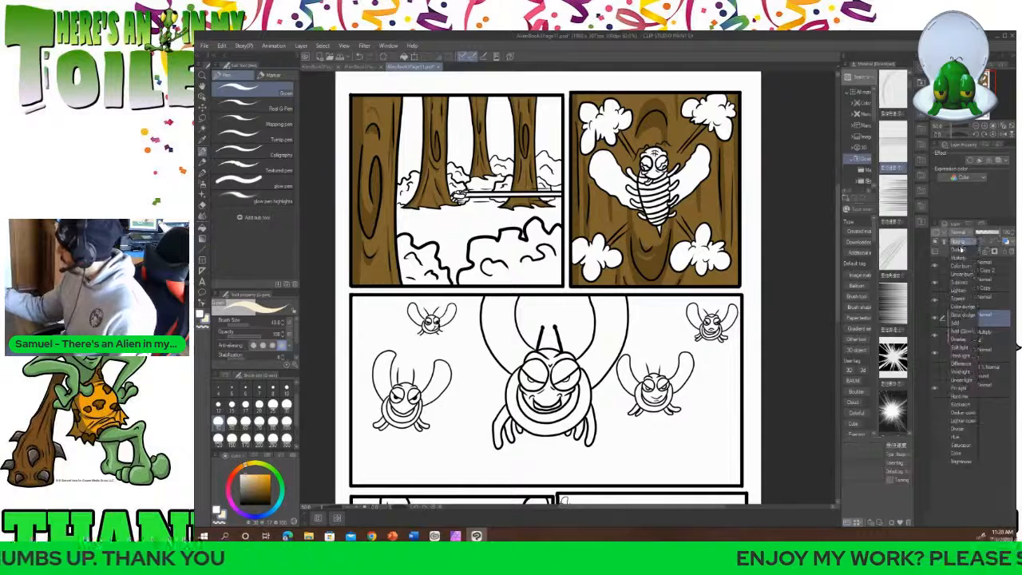
{"action": "left_click", "coordinate": [987, 239]}
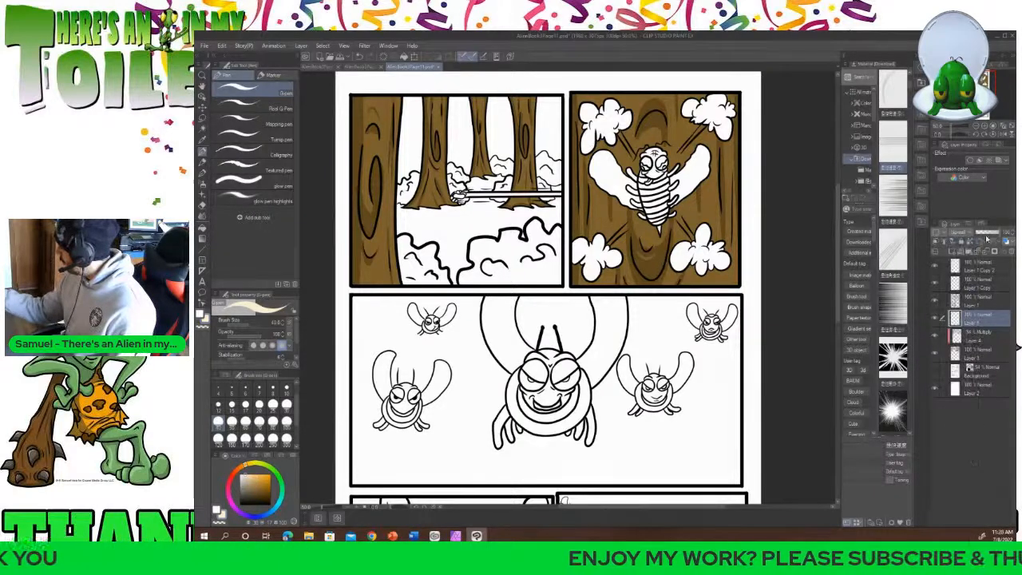
{"action": "left_click", "coordinate": [984, 233]}
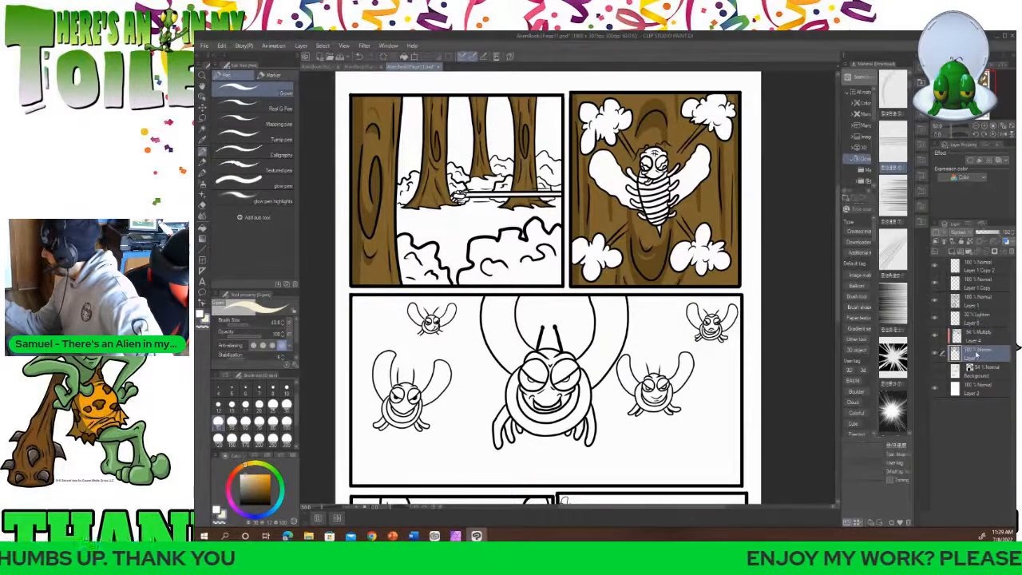
{"action": "left_click", "coordinate": [975, 353]}
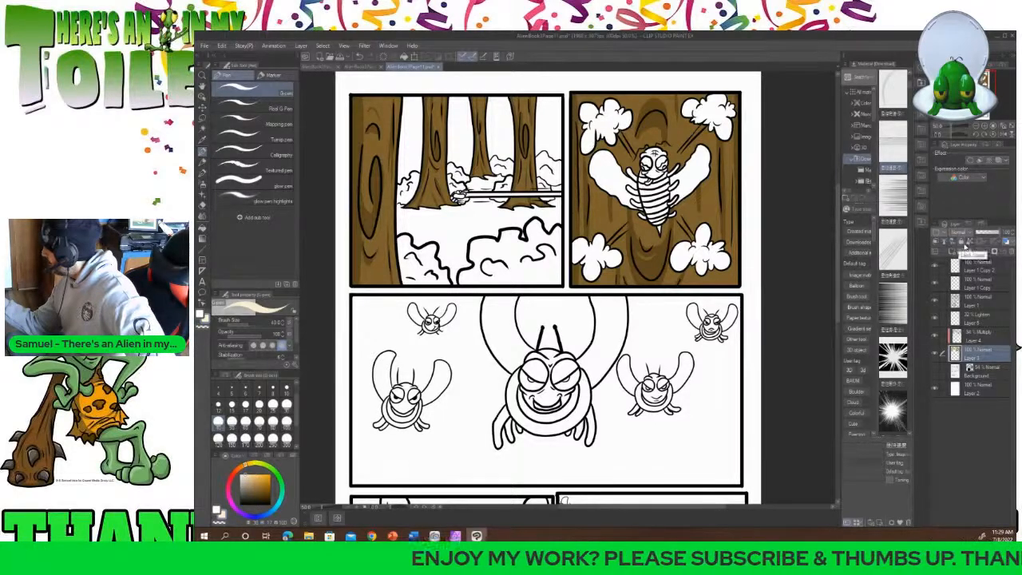
Clip the Lighten layer to the layers below and paint pale highlights on the first panel's trunks, setting the G-pen to size 25.
{"action": "left_click", "coordinate": [974, 318]}
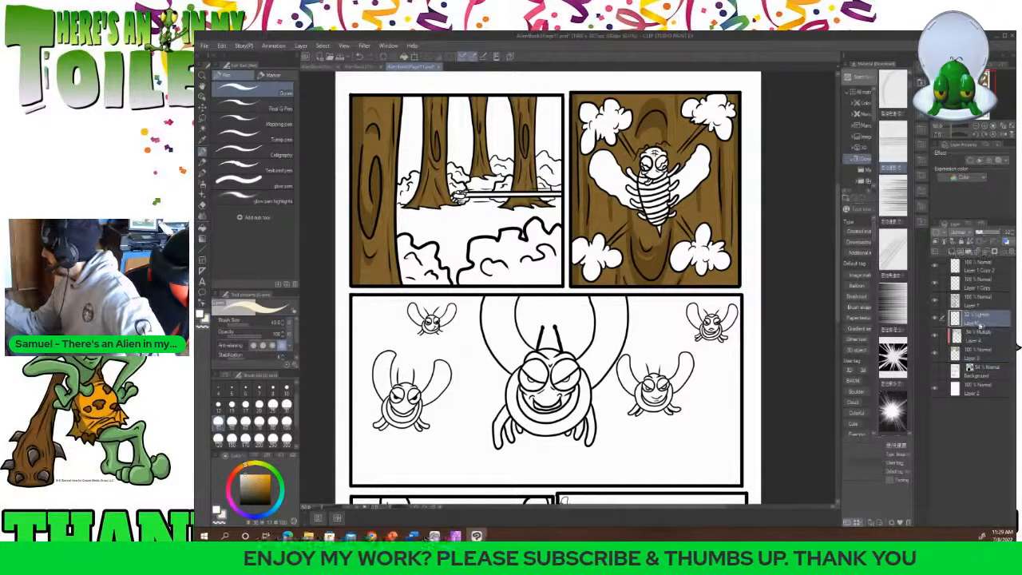
{"action": "mouse_move", "coordinate": [974, 319]}
{"action": "left_mouse_down"}
{"action": "mouse_move", "coordinate": [975, 343]}
{"action": "mouse_move", "coordinate": [974, 320]}
{"action": "left_mouse_up"}
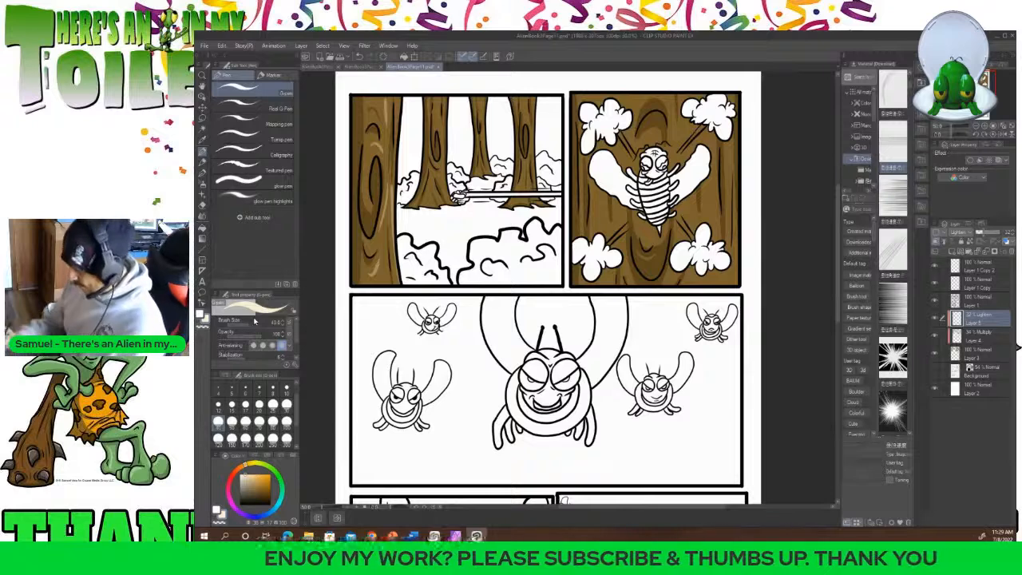
{"action": "left_click", "coordinate": [274, 405]}
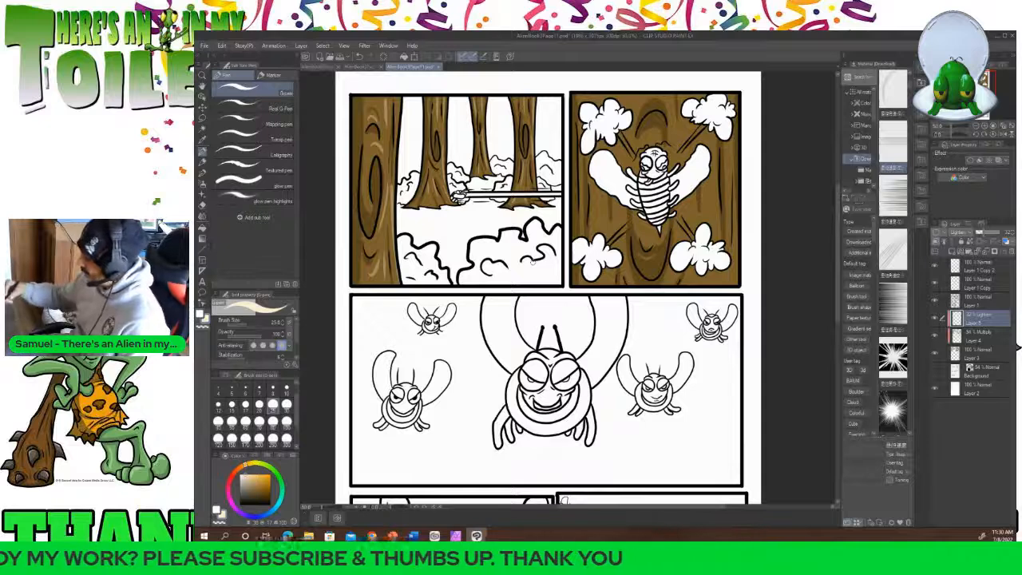
Paint vertical size 25 highlight strokes along the second panel's bark at the panel edge and beneath the bee's wings.
{"action": "left_click_drag", "start_coordinate": [731, 158], "coordinate": [730, 285]}
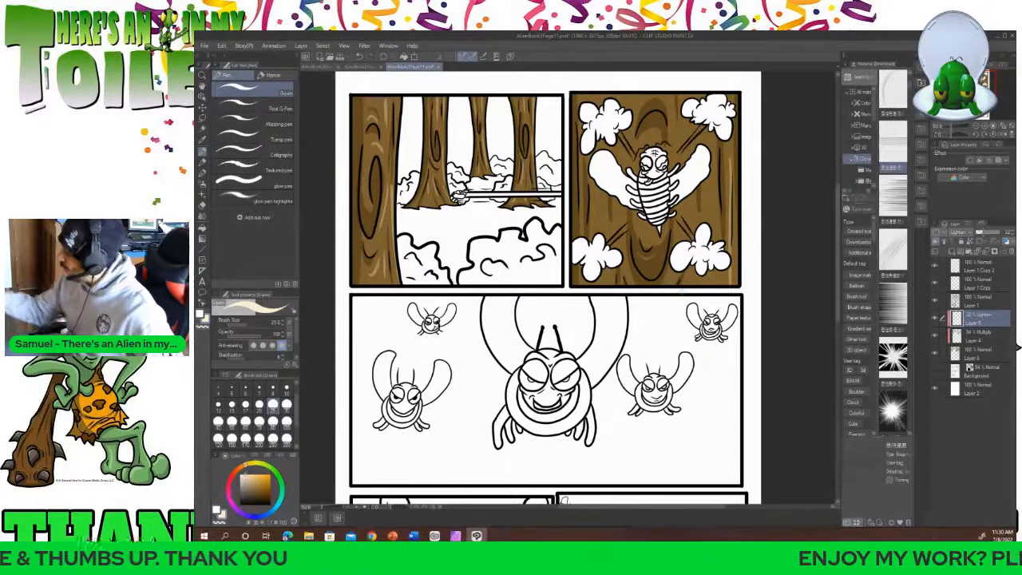
{"action": "left_click_drag", "start_coordinate": [708, 182], "coordinate": [706, 224]}
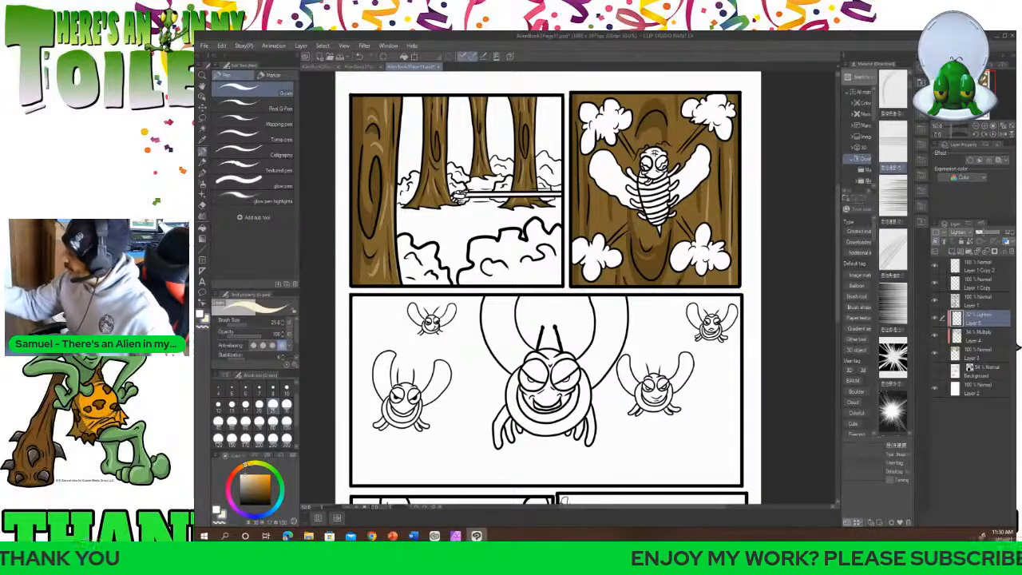
{"action": "left_click_drag", "start_coordinate": [599, 188], "coordinate": [601, 227]}
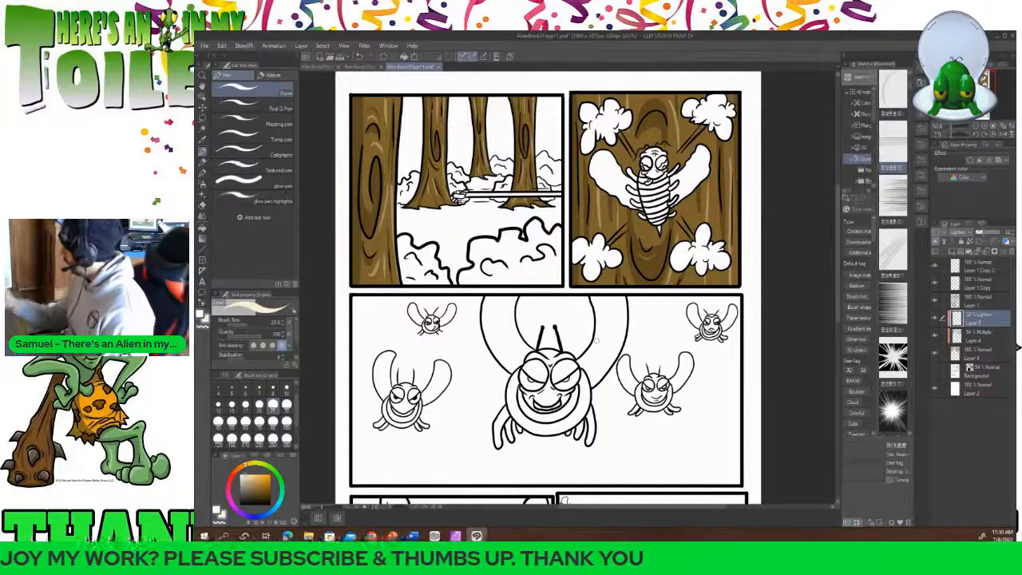
Auto-select the sky between the first panel's trunks on the line-art layer and fill it light blue on a new layer above the highlights.
{"action": "left_click", "coordinate": [961, 301]}
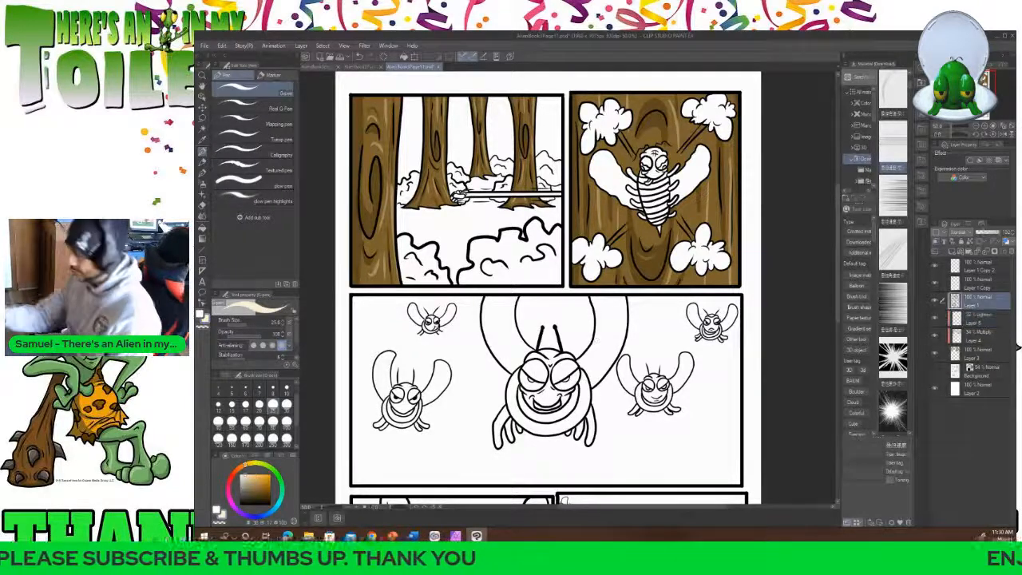
{"action": "left_click", "coordinate": [202, 128]}
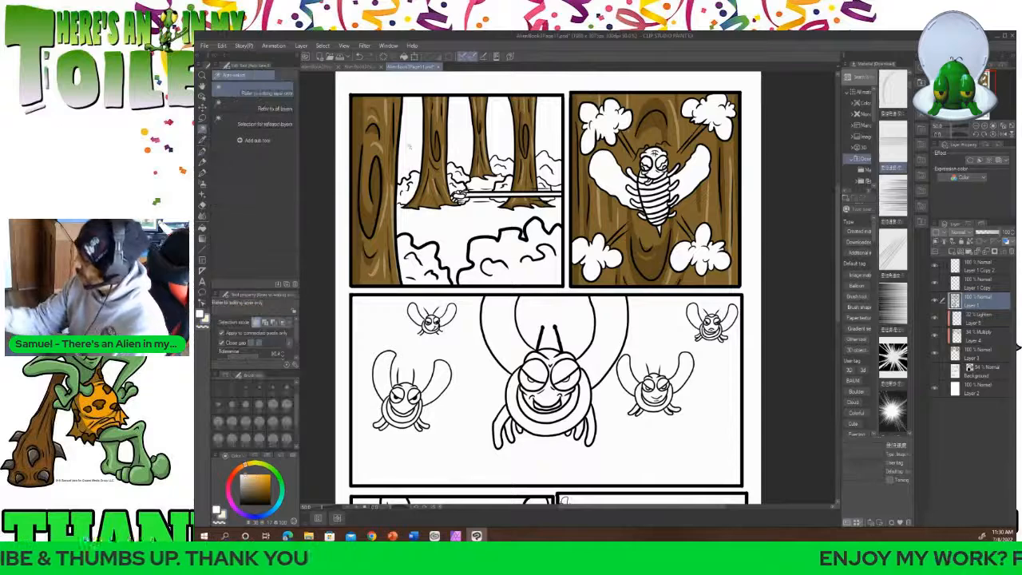
{"action": "left_click", "coordinate": [409, 148]}
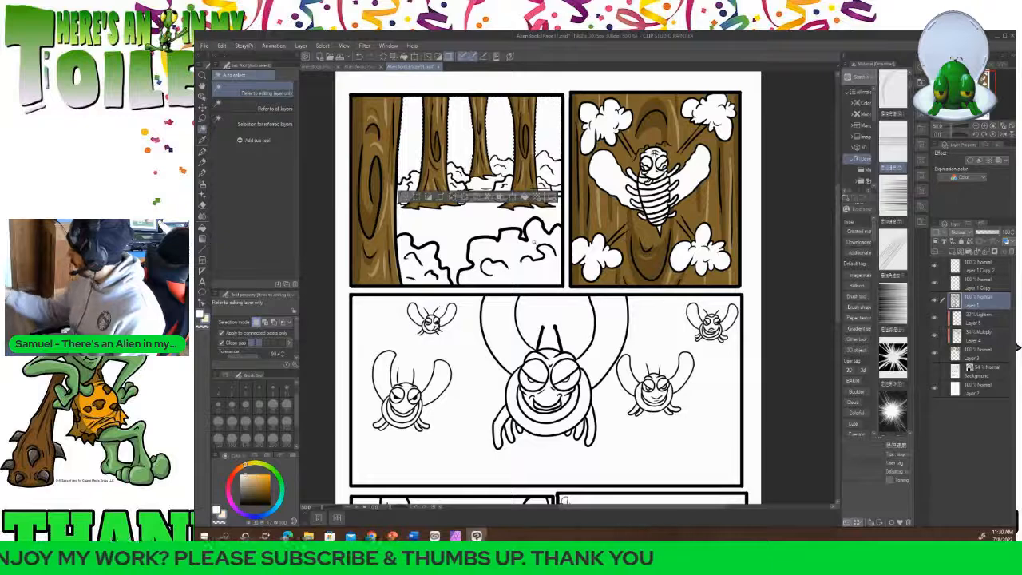
{"action": "left_click", "coordinate": [962, 320]}
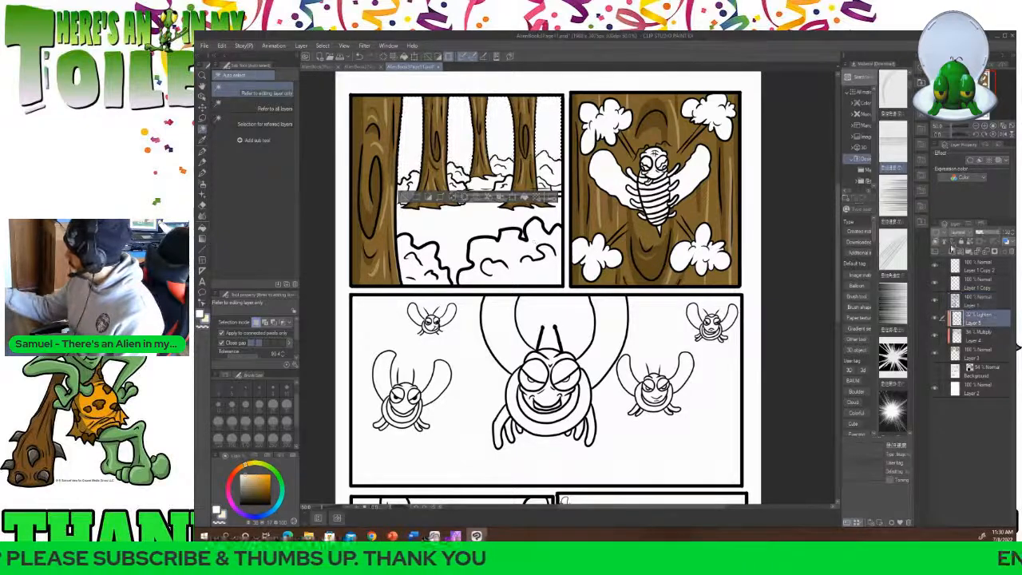
{"action": "left_click", "coordinate": [952, 252]}
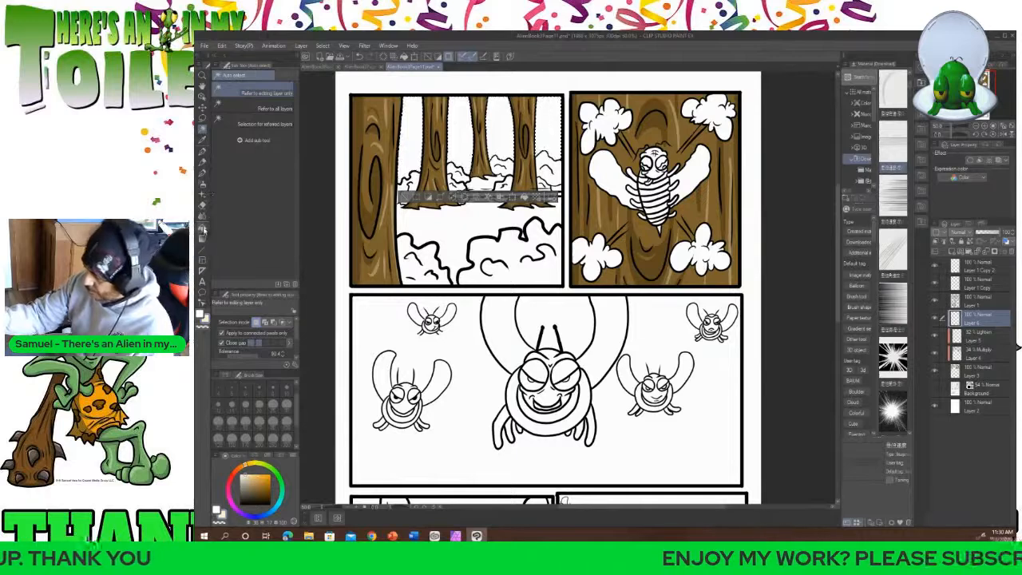
{"action": "left_click", "coordinate": [204, 229]}
{"action": "left_click", "coordinate": [277, 500]}
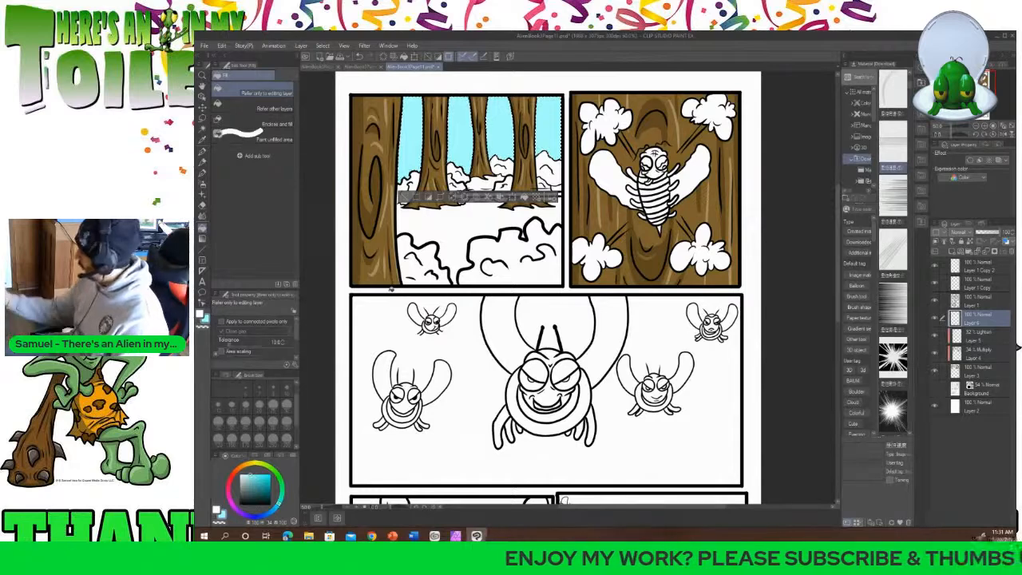
Auto-select the bushes in the first and last panels on the line-art layer and add a new layer above the sky fill.
{"action": "left_click", "coordinate": [963, 302]}
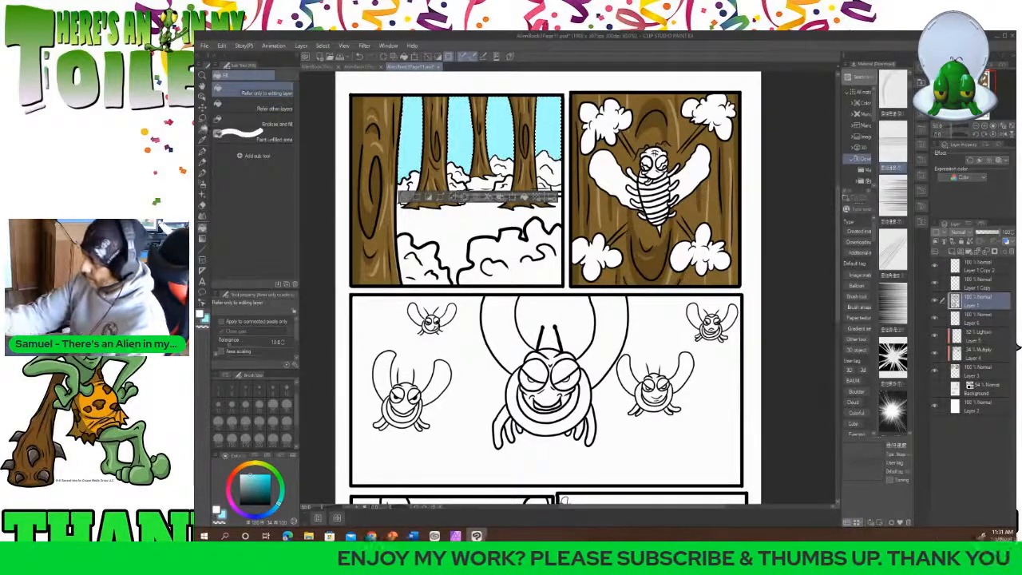
{"action": "left_click", "coordinate": [203, 130]}
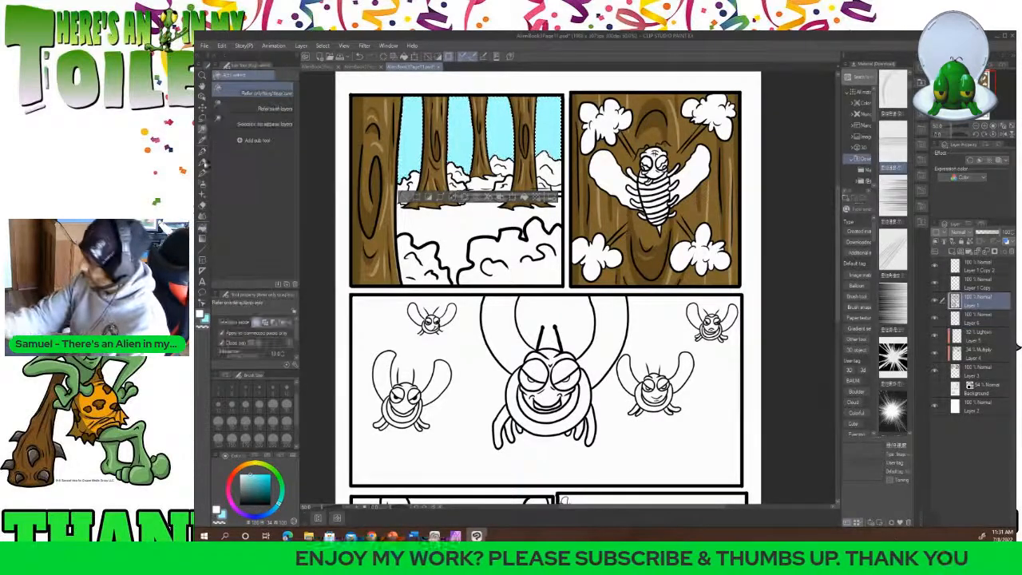
{"action": "left_click", "coordinate": [533, 274]}
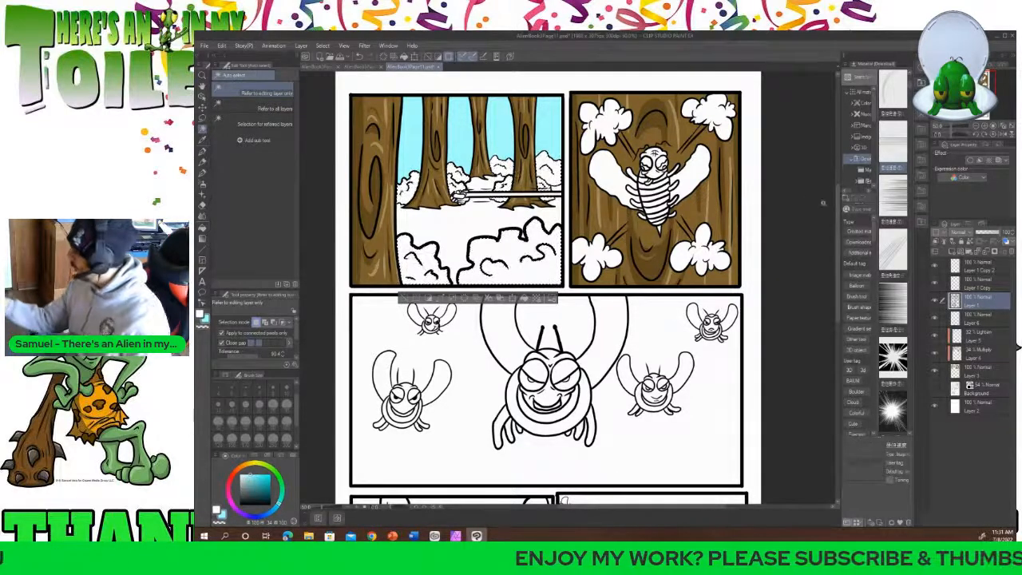
{"action": "scroll", "coordinate": [822, 203], "scroll_direction": "down", "scroll_amount": 5}
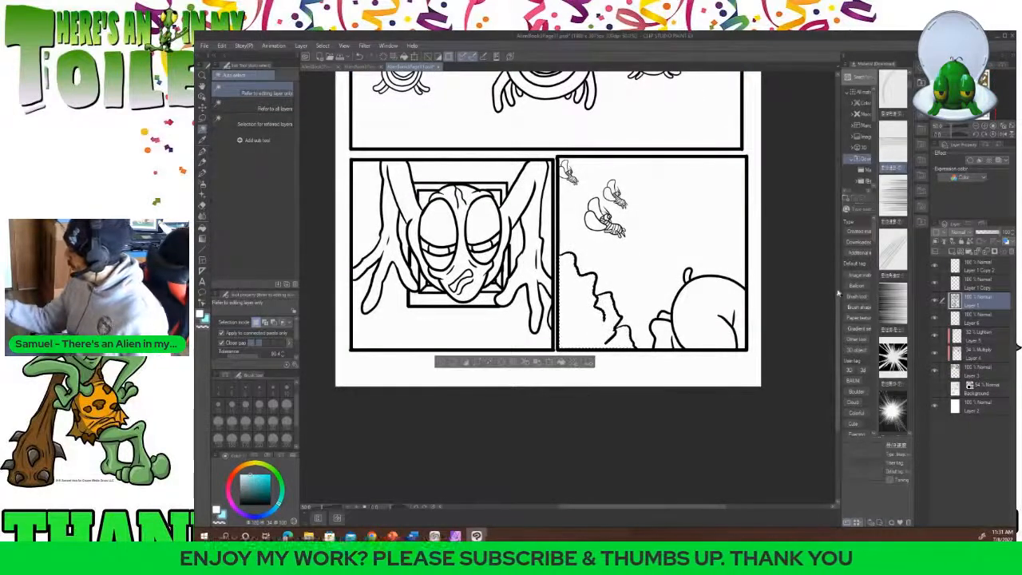
{"action": "scroll", "coordinate": [838, 296], "scroll_direction": "up", "scroll_amount": 5}
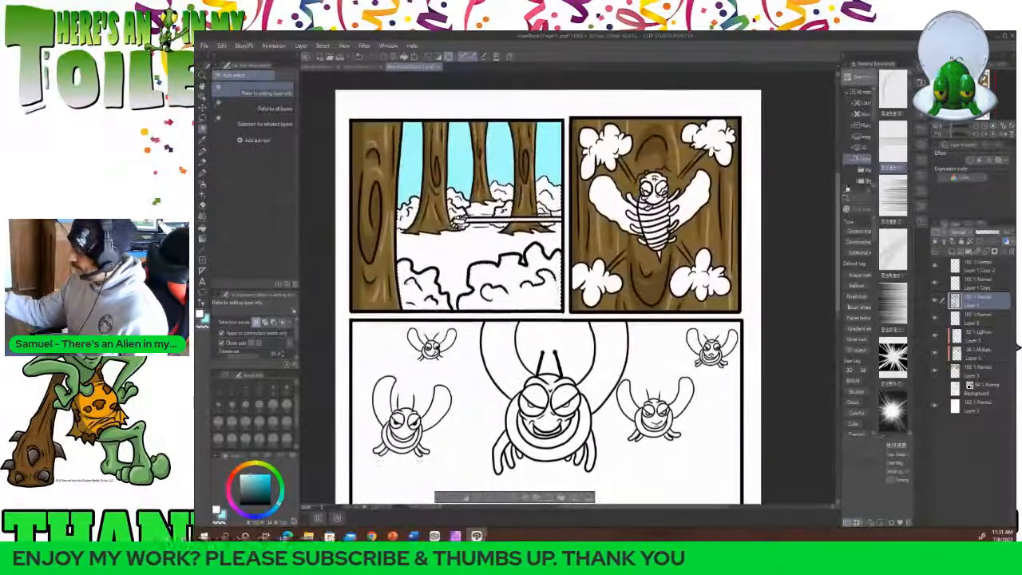
{"action": "scroll", "coordinate": [847, 188], "scroll_direction": "down", "scroll_amount": 1}
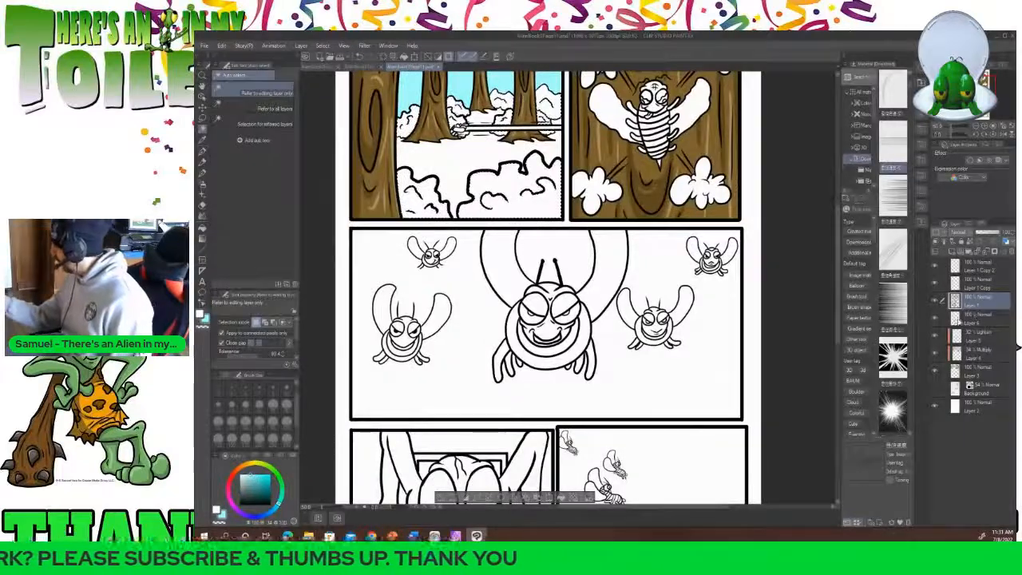
{"action": "left_click", "coordinate": [960, 321]}
{"action": "left_click", "coordinate": [953, 251]}
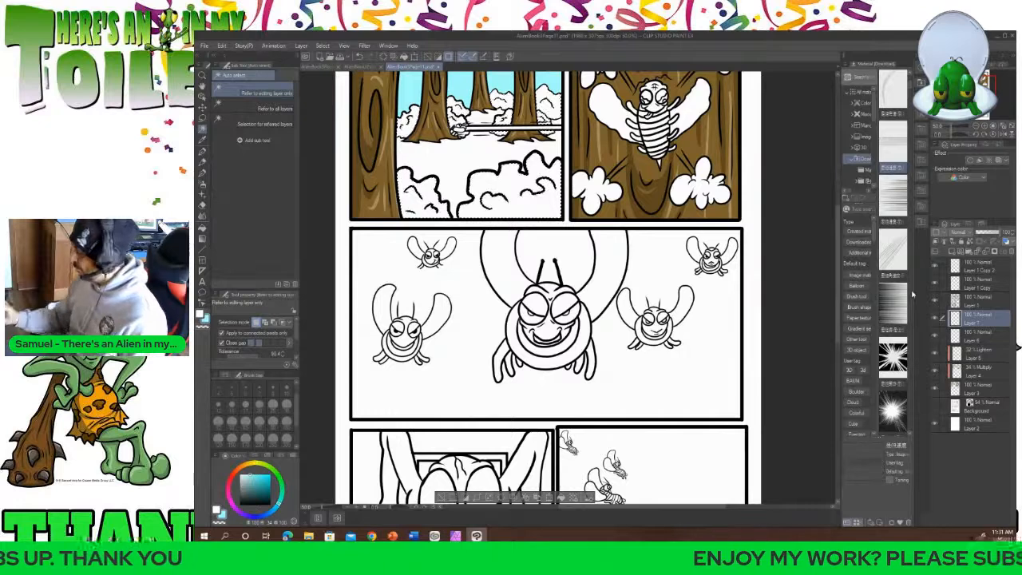
Sample the dark bush green from the finished page, fill the selected bushes with it, and add a clipped layer above the fill.
{"action": "left_click", "coordinate": [321, 68]}
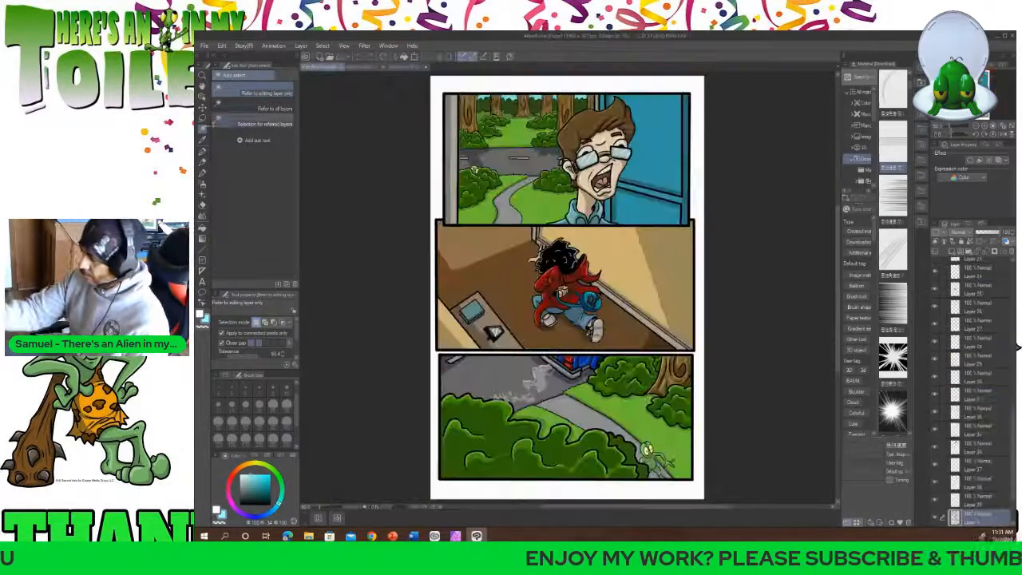
{"action": "left_click", "coordinate": [202, 140]}
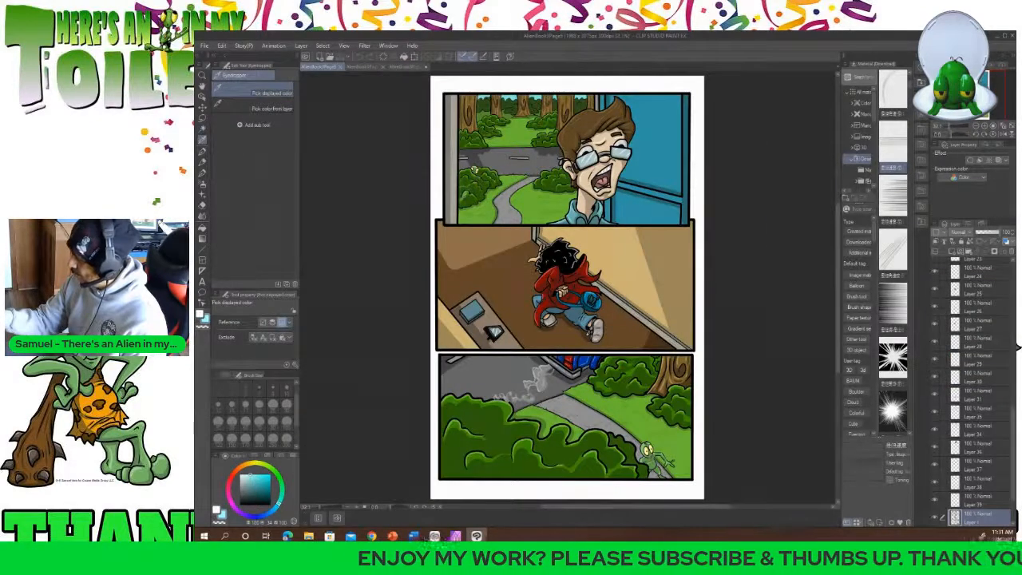
{"action": "left_click", "coordinate": [409, 67]}
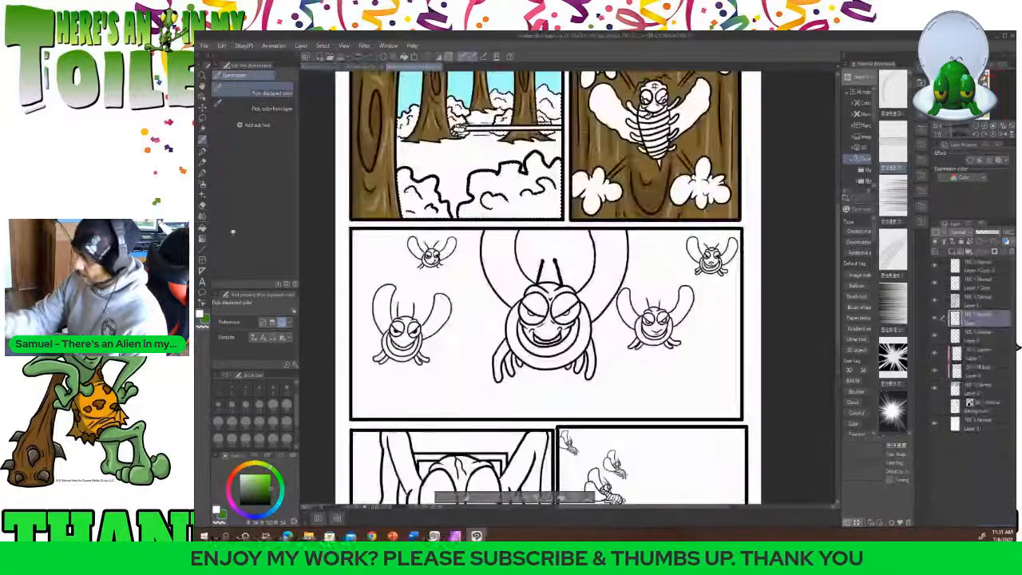
{"action": "left_click", "coordinate": [203, 229]}
{"action": "left_click", "coordinate": [526, 191]}
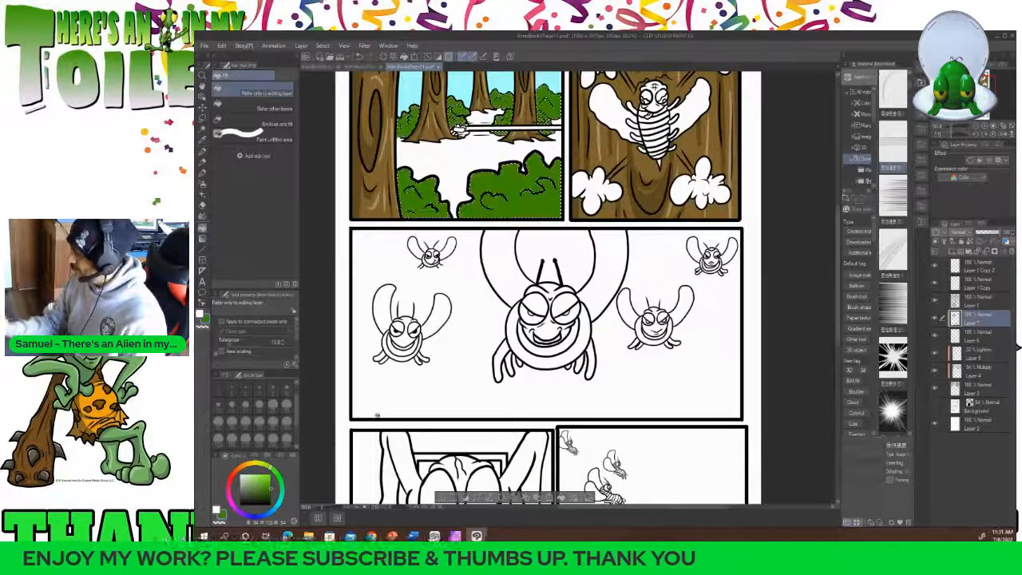
{"action": "left_click", "coordinate": [205, 130]}
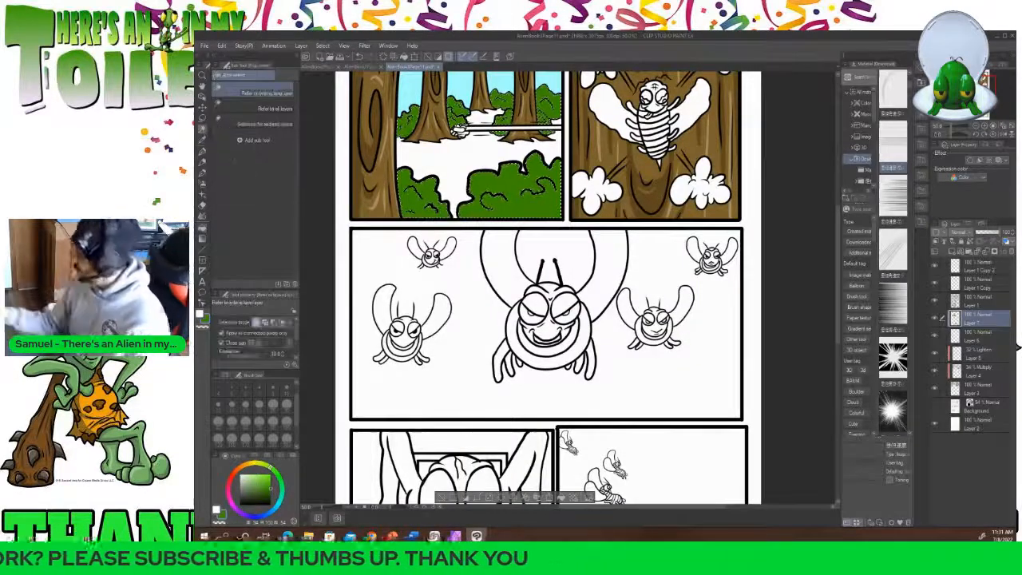
{"action": "left_click", "coordinate": [954, 245]}
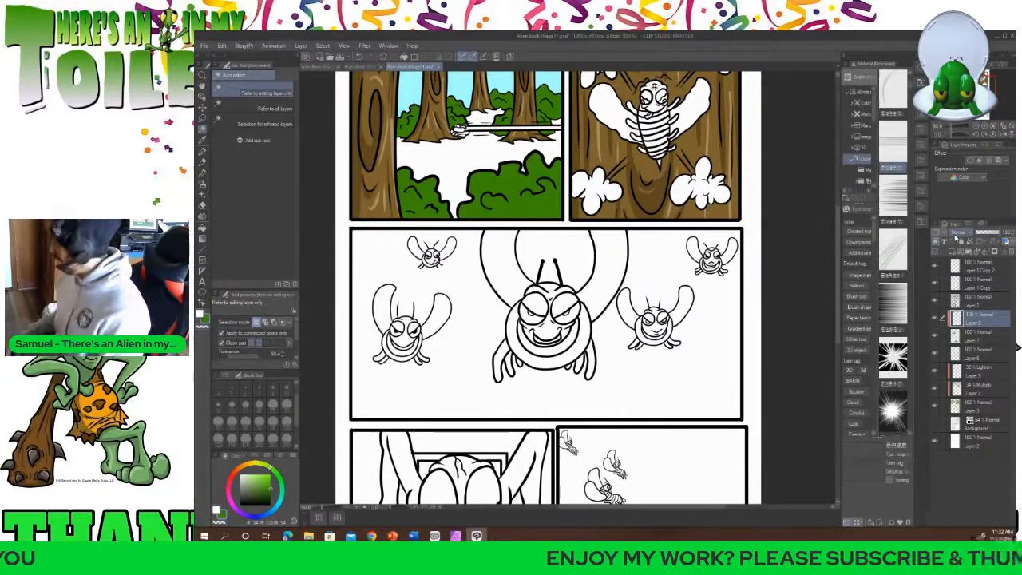
Auto-select the small area beside the flying bee in the first panel, fill it green on the bush layer, and deselect.
{"action": "left_click", "coordinate": [955, 334]}
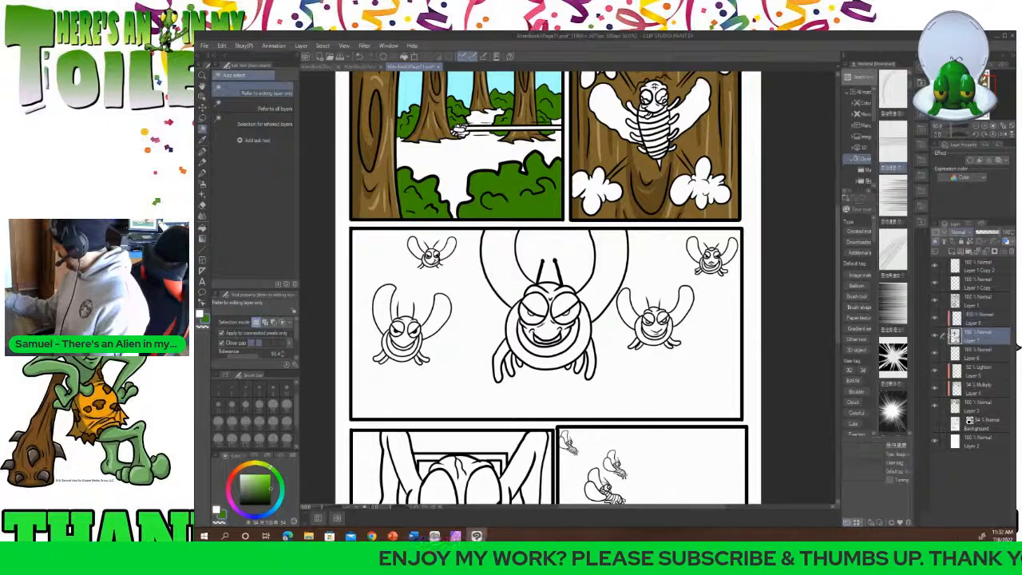
{"action": "left_click", "coordinate": [958, 301]}
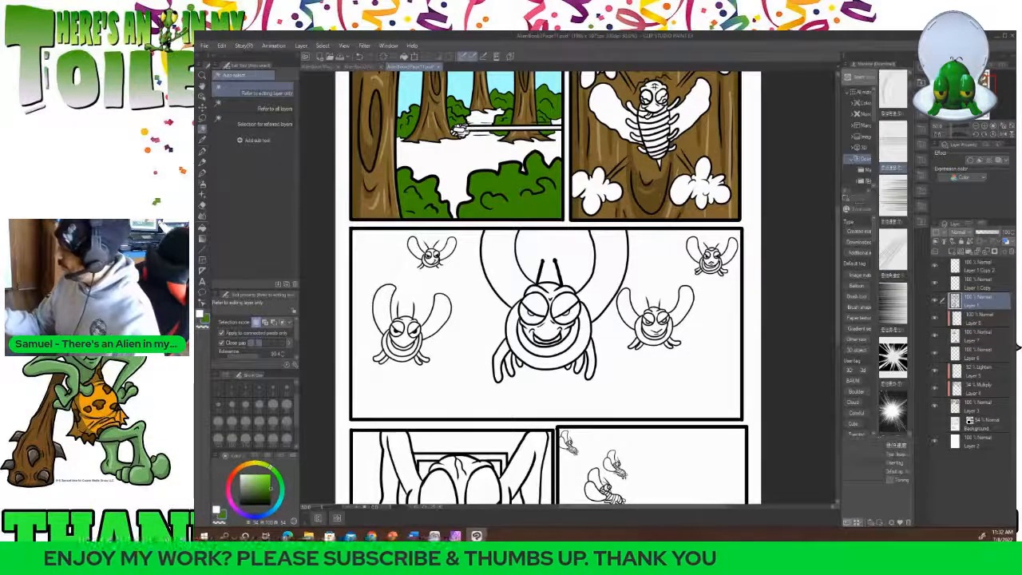
{"action": "left_click", "coordinate": [460, 132]}
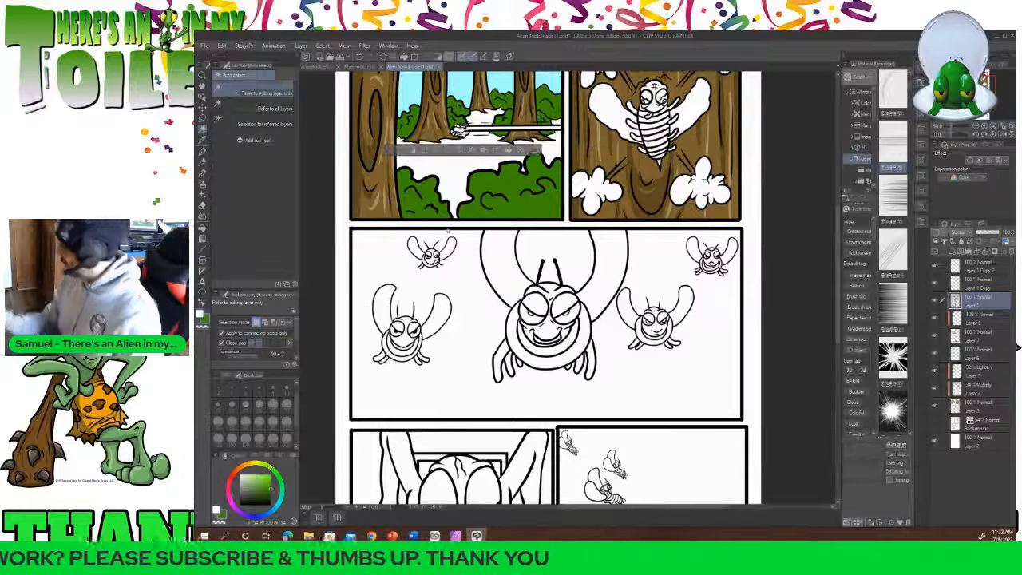
{"action": "left_click", "coordinate": [968, 336]}
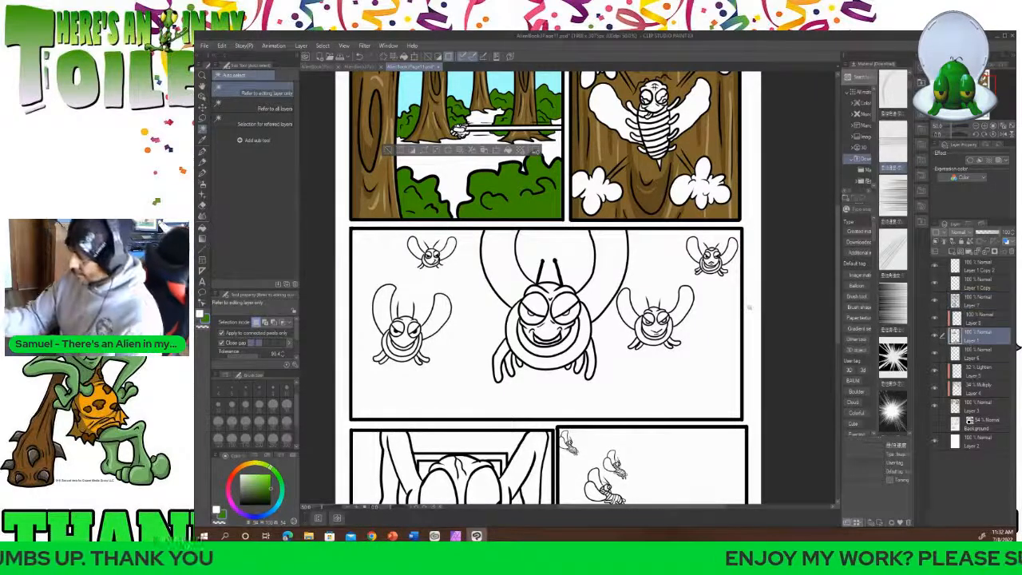
{"action": "left_click", "coordinate": [203, 205]}
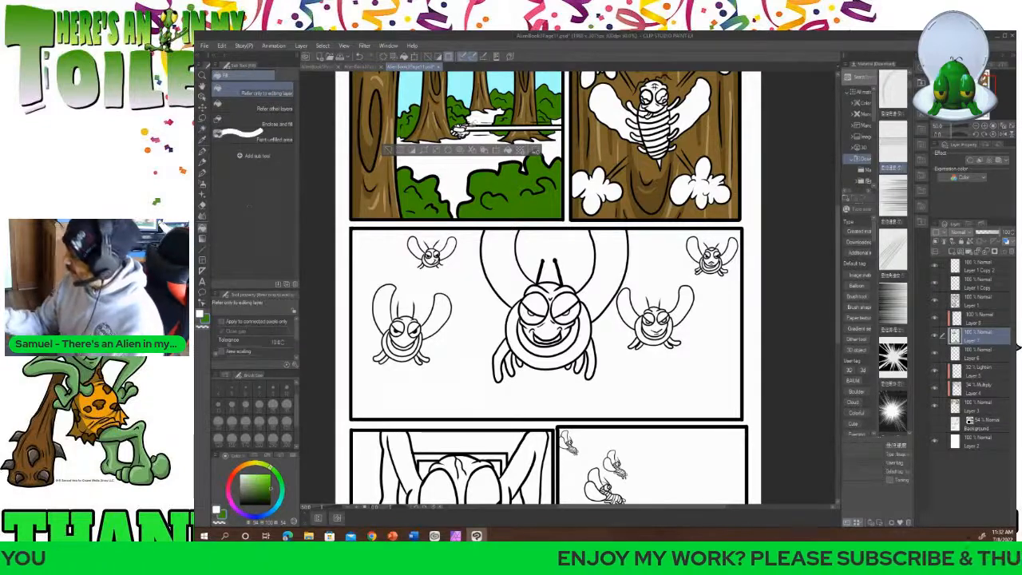
{"action": "left_click", "coordinate": [465, 136]}
{"action": "left_click", "coordinate": [203, 129]}
{"action": "left_click", "coordinate": [310, 149]}
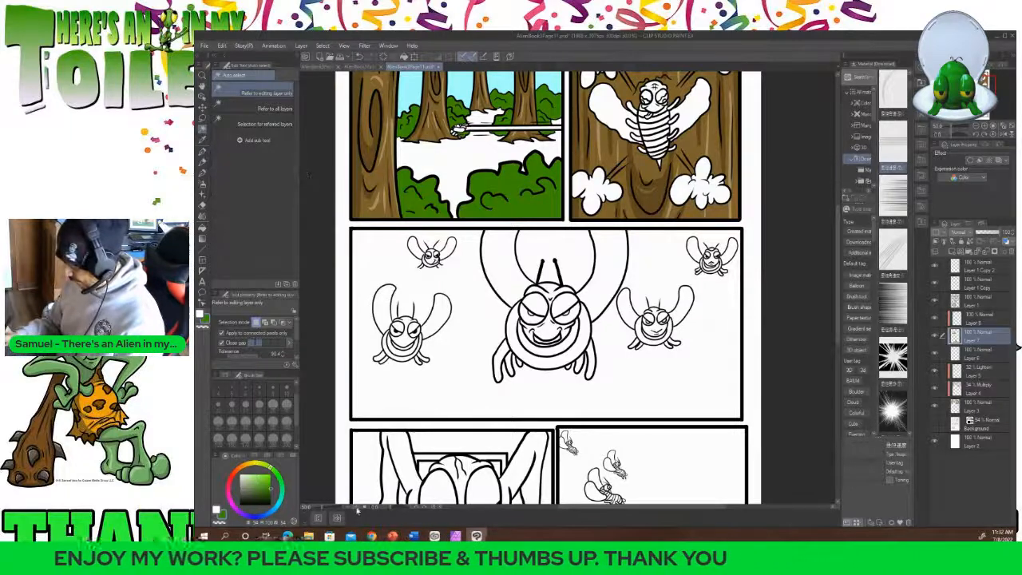
Auto-select the small gap below the flying bee on the line-art layer and fill it green on the bush layer.
{"action": "left_click", "coordinate": [357, 507]}
{"action": "left_click", "coordinate": [357, 508]}
{"action": "left_click_drag", "start_coordinate": [623, 507], "coordinate": [597, 507]}
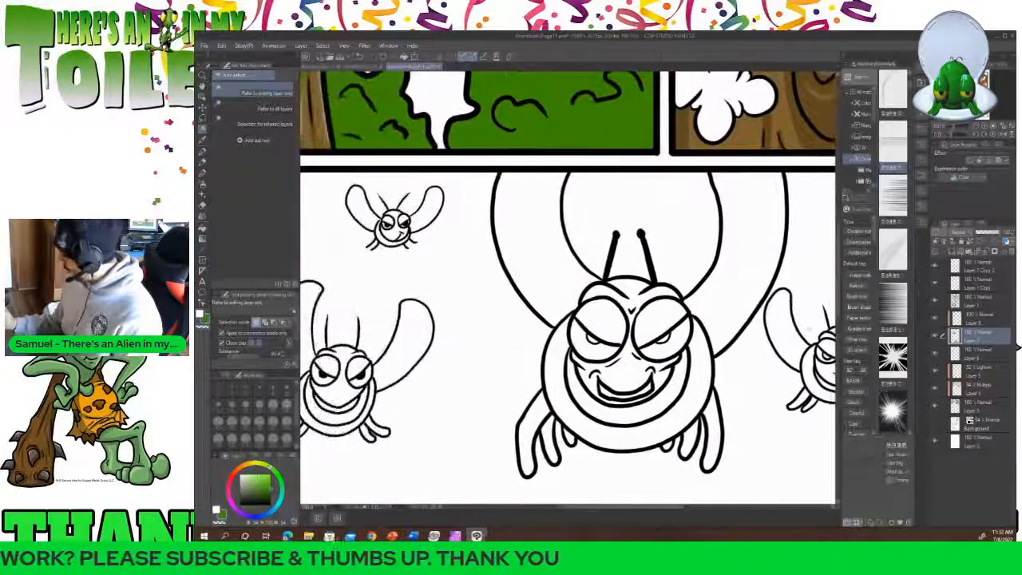
{"action": "left_click_drag", "start_coordinate": [839, 294], "coordinate": [839, 238]}
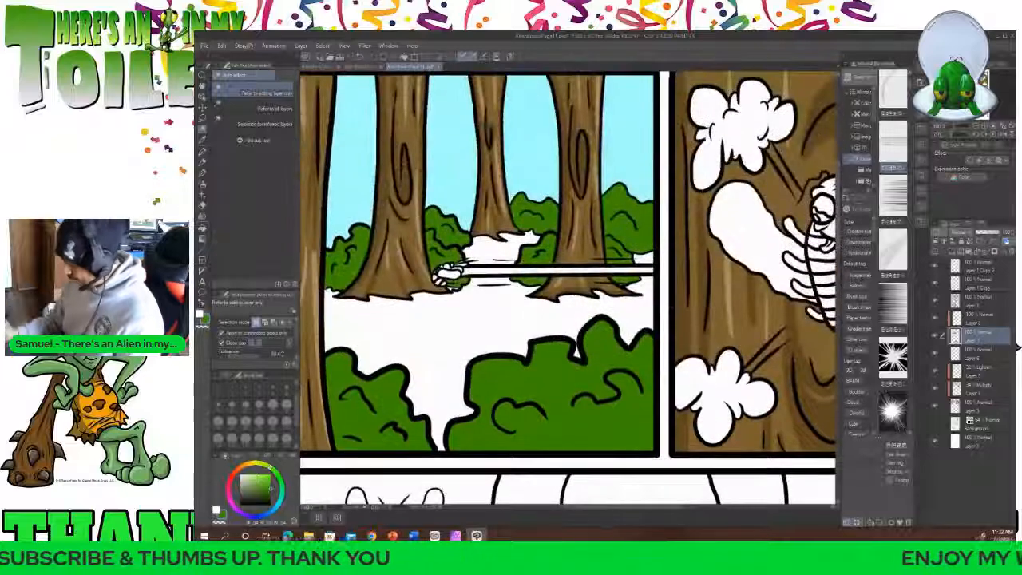
{"action": "left_click", "coordinate": [357, 508]}
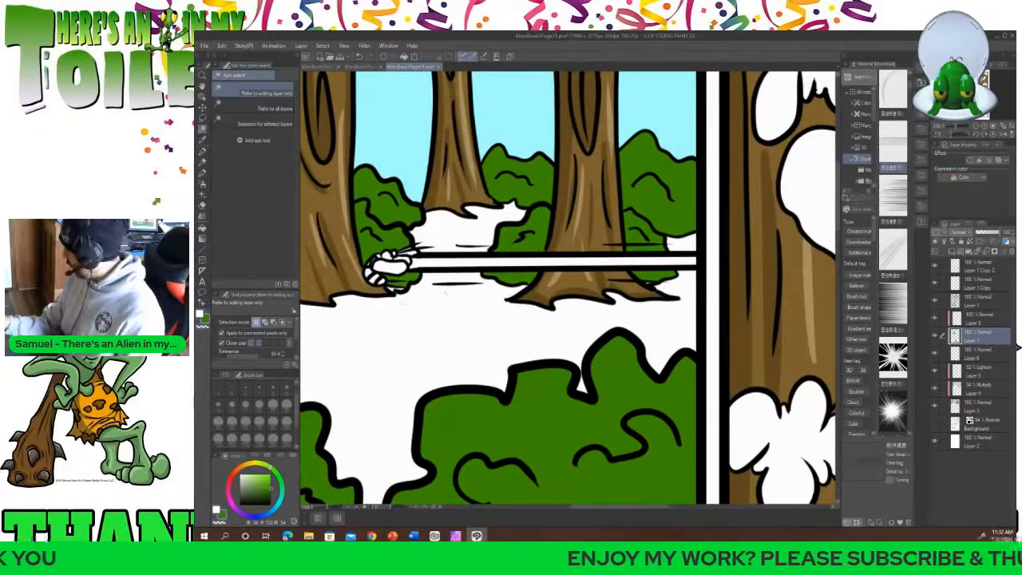
{"action": "left_click", "coordinate": [958, 306]}
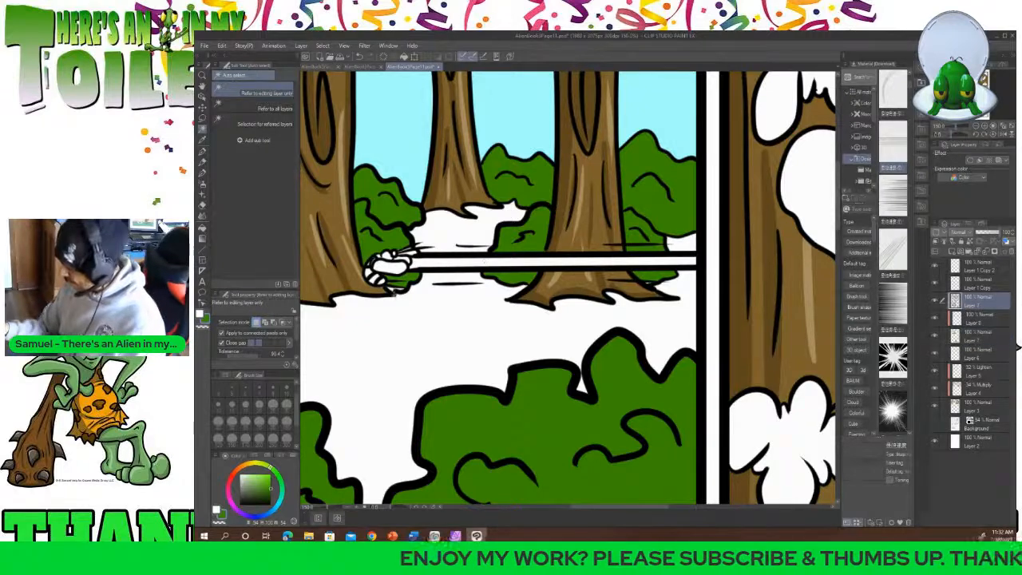
{"action": "left_click", "coordinate": [393, 289]}
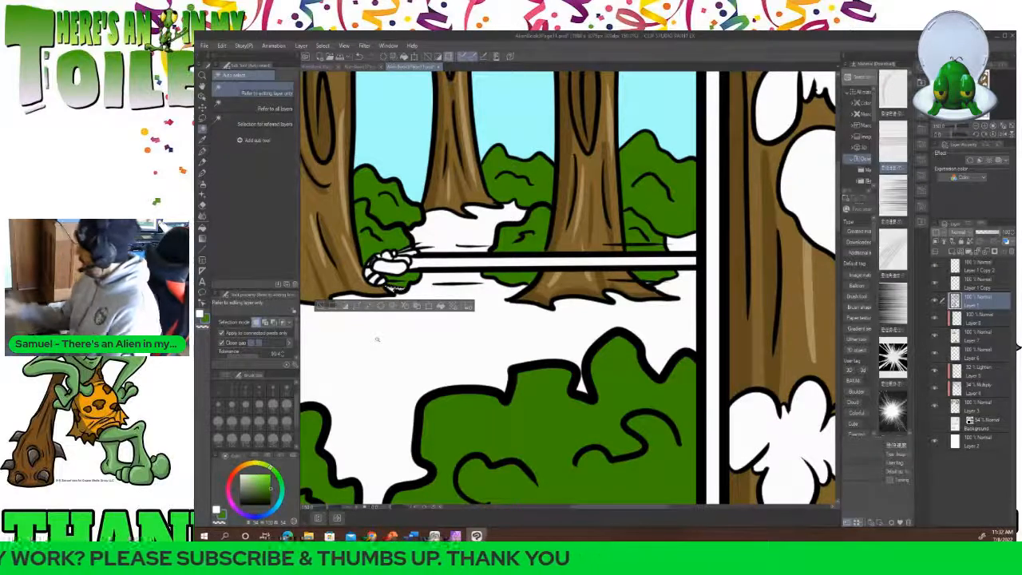
{"action": "left_click", "coordinate": [968, 335]}
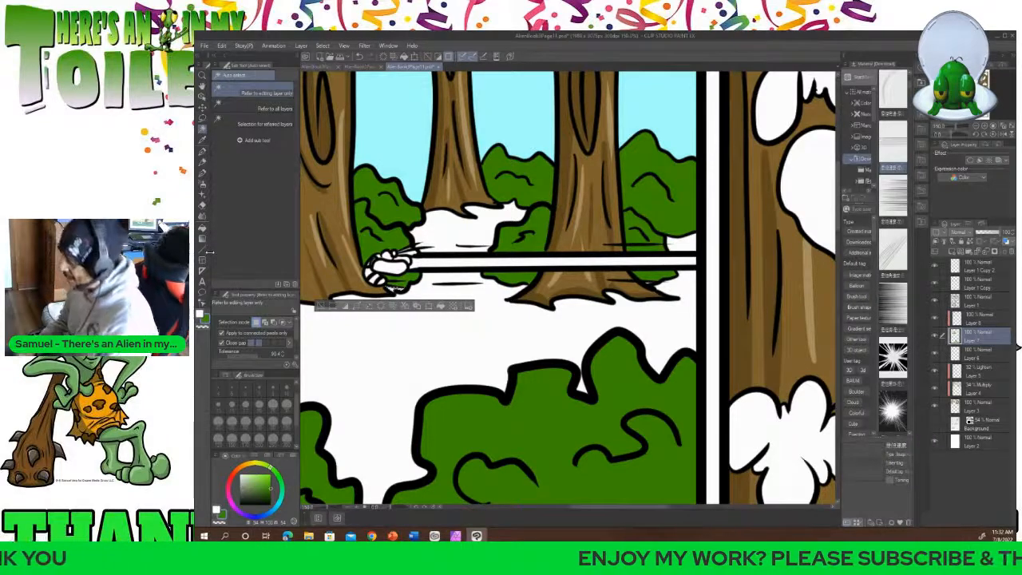
{"action": "left_click", "coordinate": [202, 229]}
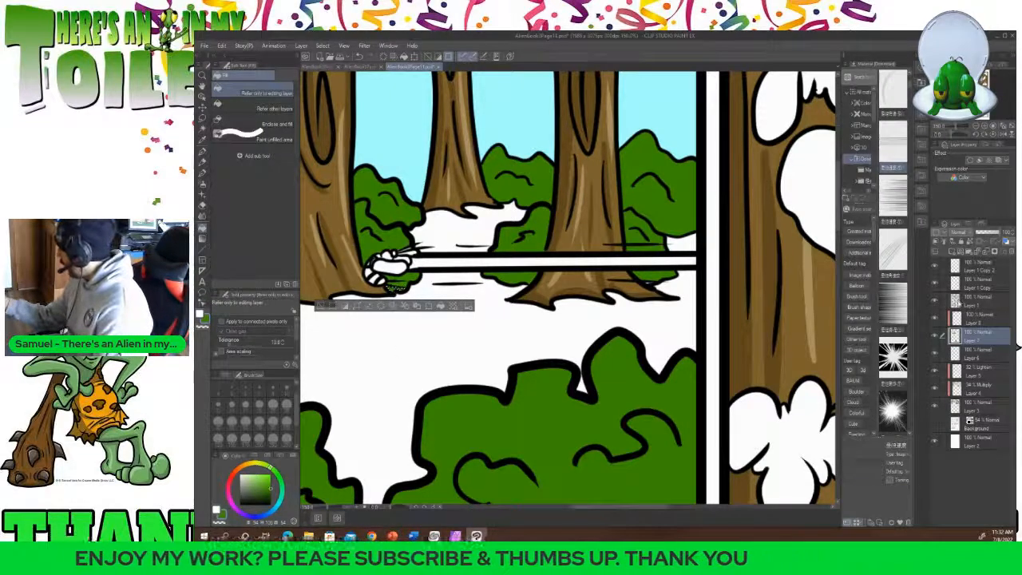
Select the small gaps by the bee's wings and the nearby trunk's roots, fill them green on the bush layer, and deselect.
{"action": "left_click", "coordinate": [956, 302]}
{"action": "left_click", "coordinate": [203, 128]}
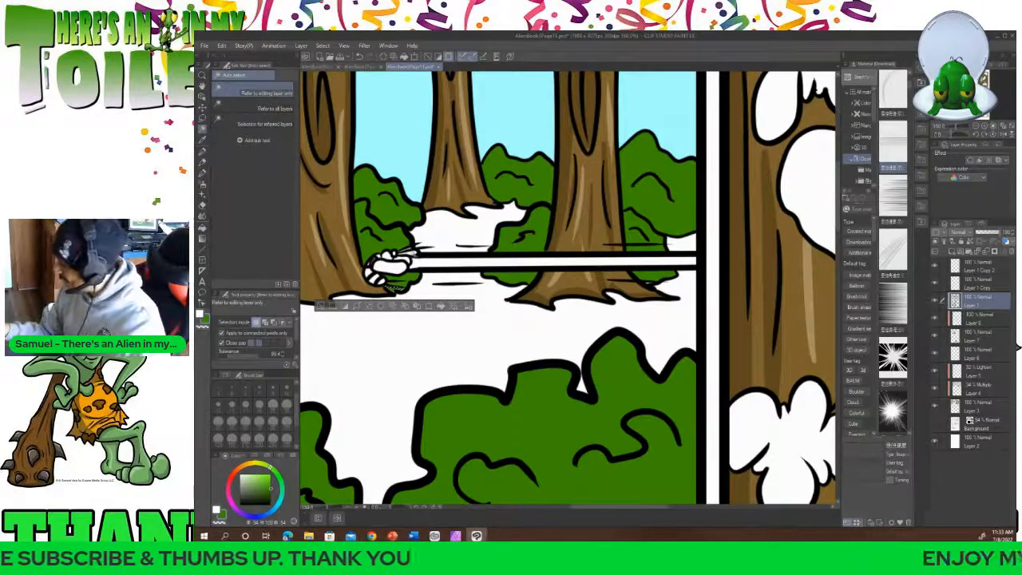
{"action": "left_click", "coordinate": [414, 259]}
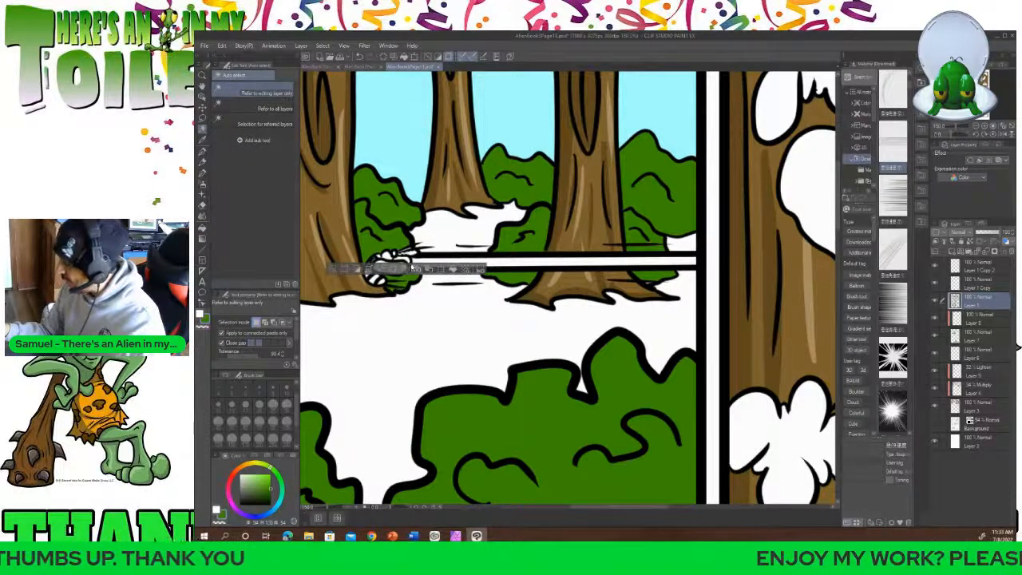
{"action": "left_click", "coordinate": [202, 117]}
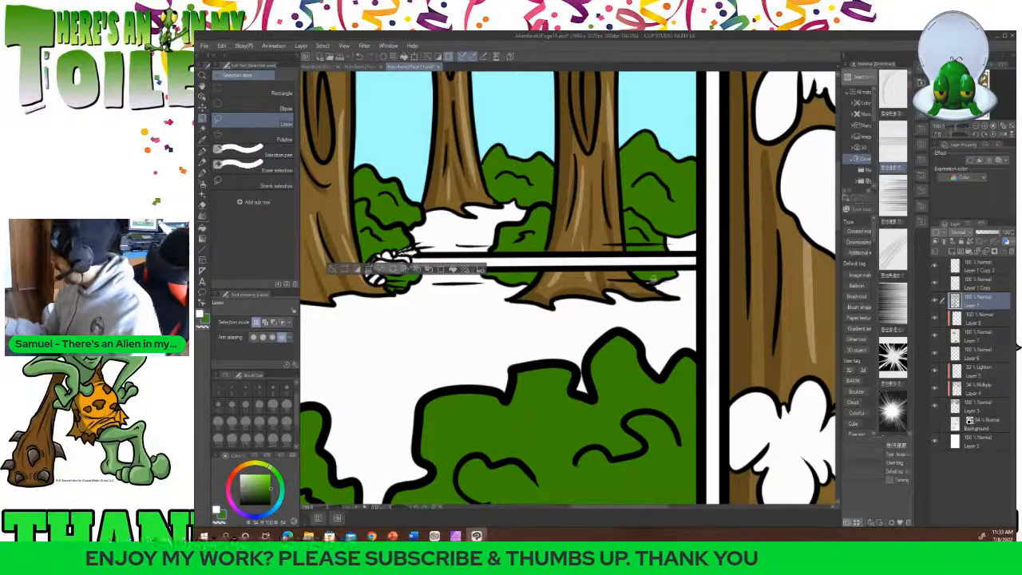
{"action": "left_click_drag", "start_coordinate": [653, 279], "coordinate": [651, 280]}
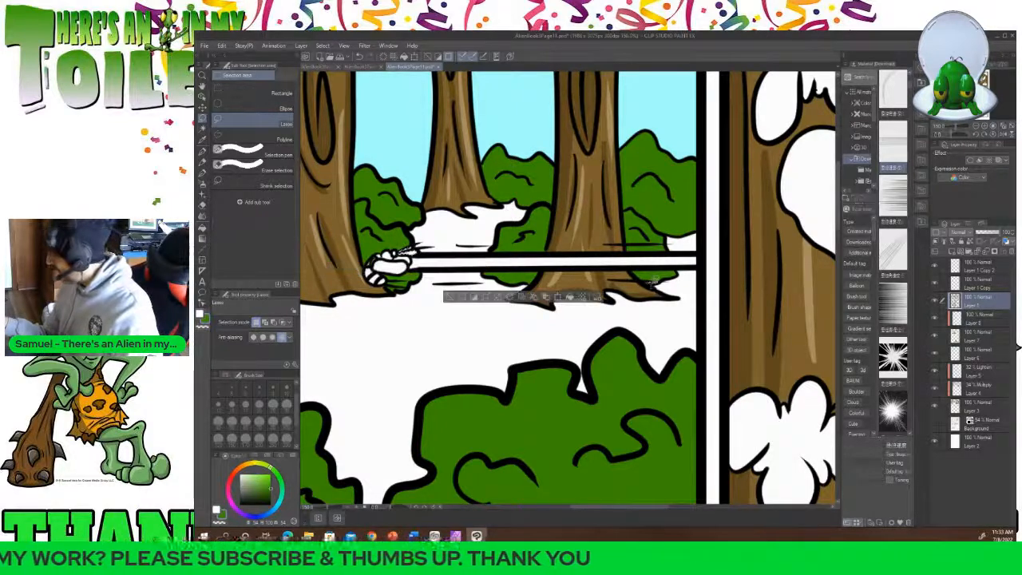
{"action": "left_click", "coordinate": [961, 338]}
{"action": "left_click", "coordinate": [207, 229]}
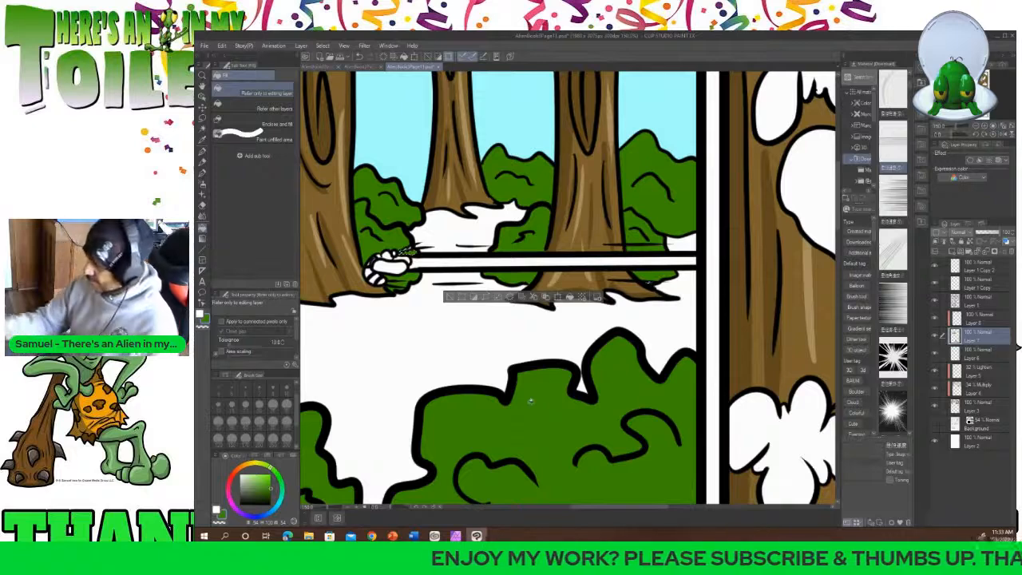
{"action": "left_click", "coordinate": [203, 129]}
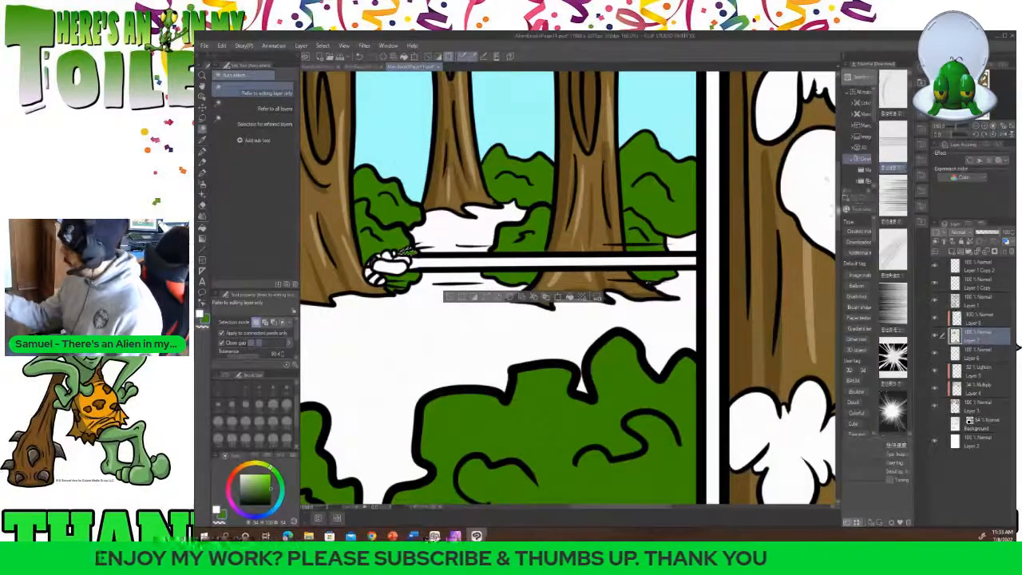
{"action": "scroll", "coordinate": [567, 287], "scroll_direction": "up", "scroll_amount": 5}
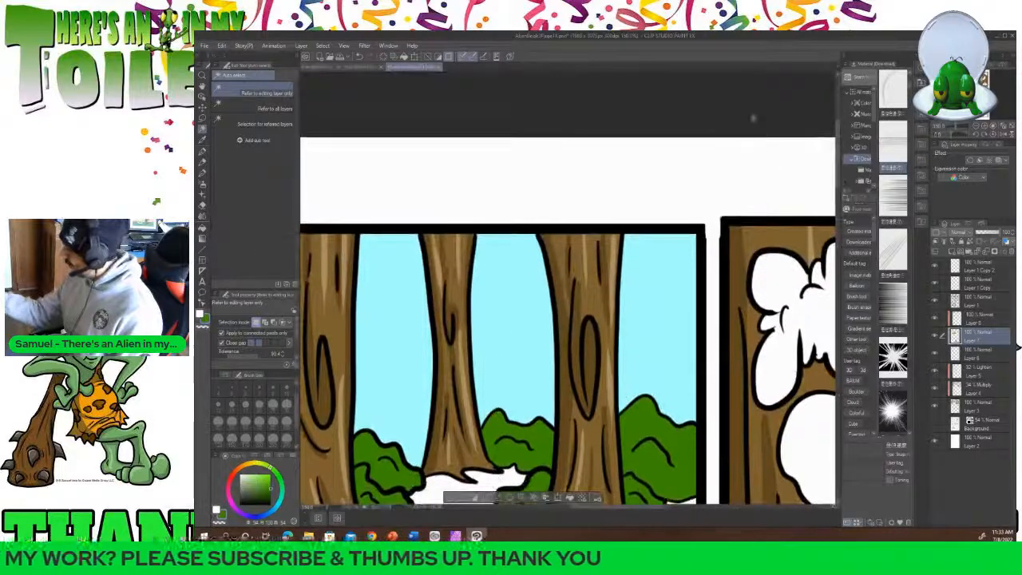
{"action": "scroll", "coordinate": [753, 118], "scroll_direction": "down", "scroll_amount": 10}
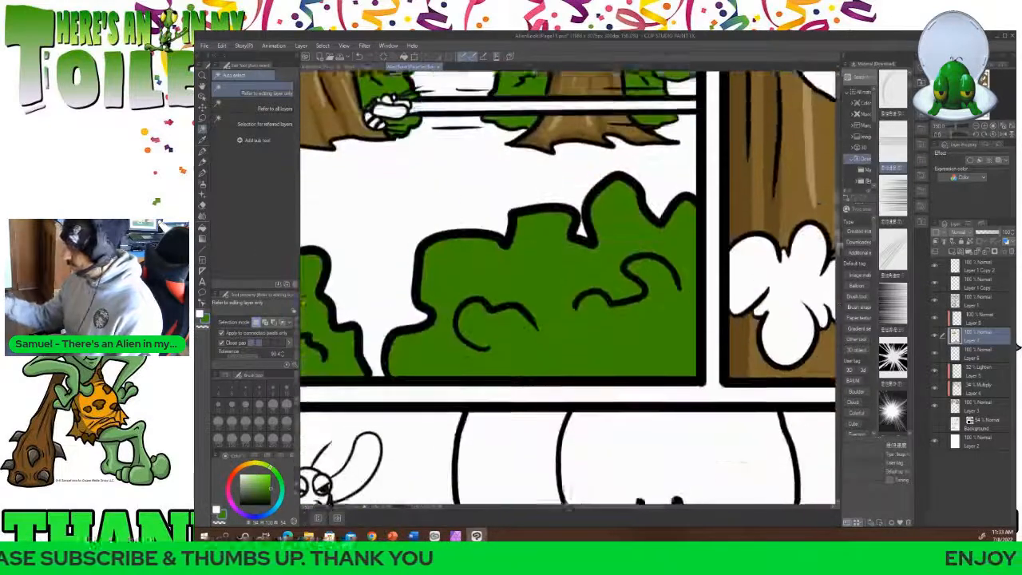
Set the clipped layer above the bush fill to Multiply and lower its opacity.
{"action": "scroll", "coordinate": [810, 246], "scroll_direction": "up", "scroll_amount": 3}
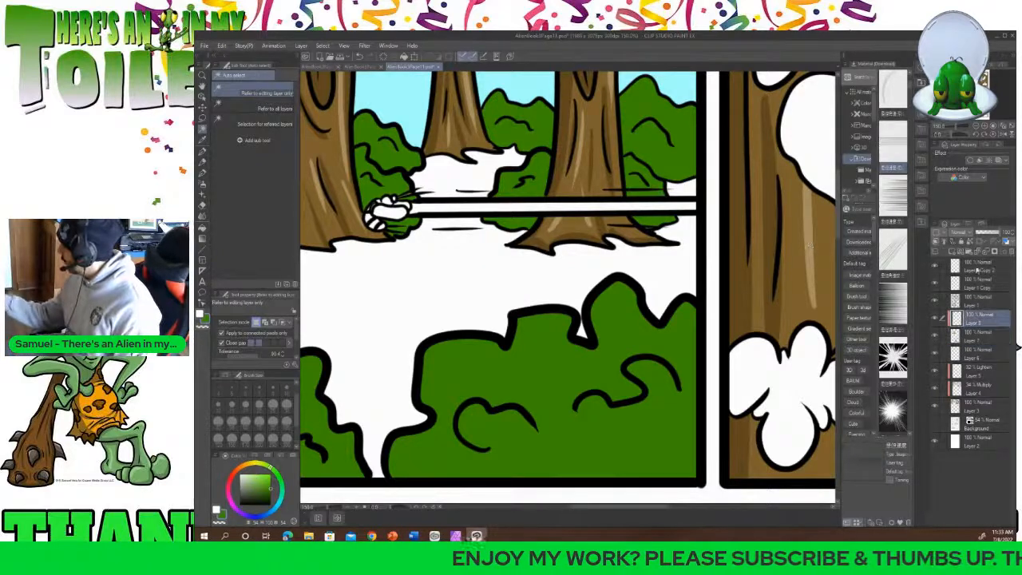
{"action": "left_click", "coordinate": [958, 239]}
{"action": "left_click", "coordinate": [964, 257]}
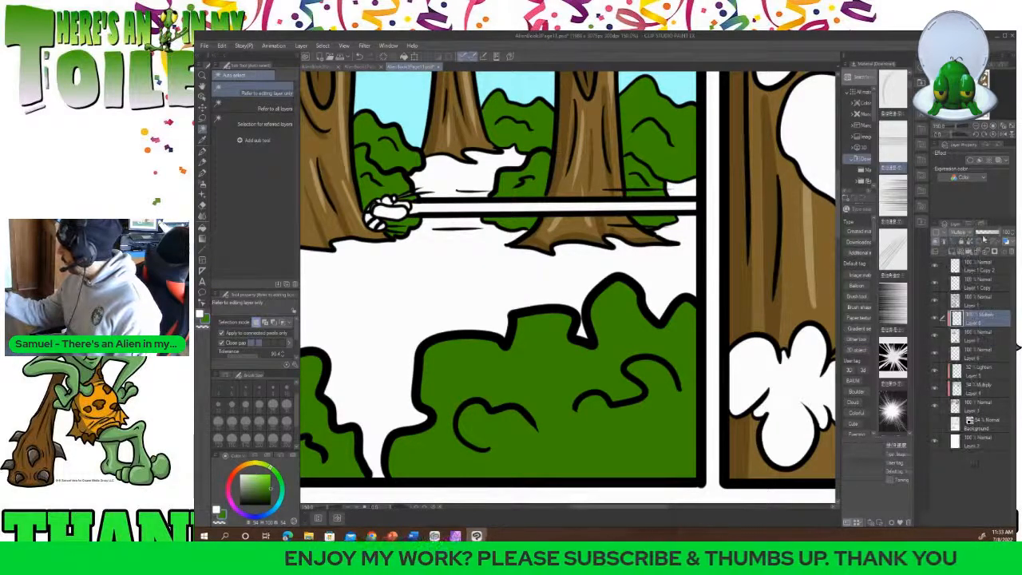
Paint dark green shadows over the first panel's large right foreground bush with the G-pen at size 25.
{"action": "left_click", "coordinate": [204, 154]}
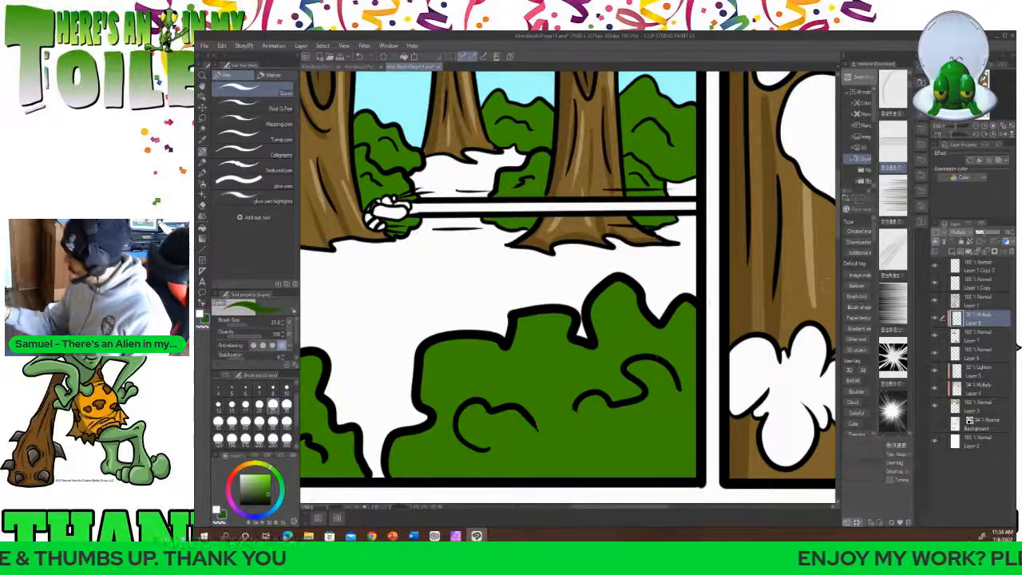
{"action": "scroll", "coordinate": [567, 287], "scroll_direction": "down", "scroll_amount": 3}
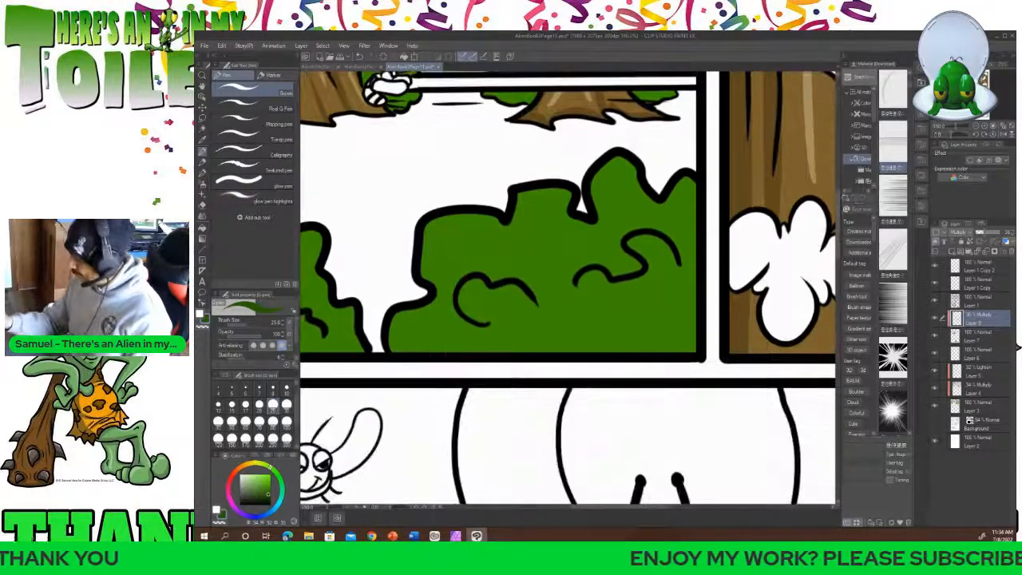
{"action": "mouse_move", "coordinate": [422, 356]}
{"action": "left_mouse_down"}
{"action": "mouse_move", "coordinate": [419, 325]}
{"action": "mouse_move", "coordinate": [435, 335]}
{"action": "mouse_move", "coordinate": [423, 356]}
{"action": "mouse_move", "coordinate": [442, 341]}
{"action": "mouse_move", "coordinate": [460, 347]}
{"action": "mouse_move", "coordinate": [434, 334]}
{"action": "mouse_move", "coordinate": [462, 347]}
{"action": "mouse_move", "coordinate": [512, 331]}
{"action": "mouse_move", "coordinate": [482, 303]}
{"action": "mouse_move", "coordinate": [514, 305]}
{"action": "mouse_move", "coordinate": [519, 344]}
{"action": "left_mouse_up"}
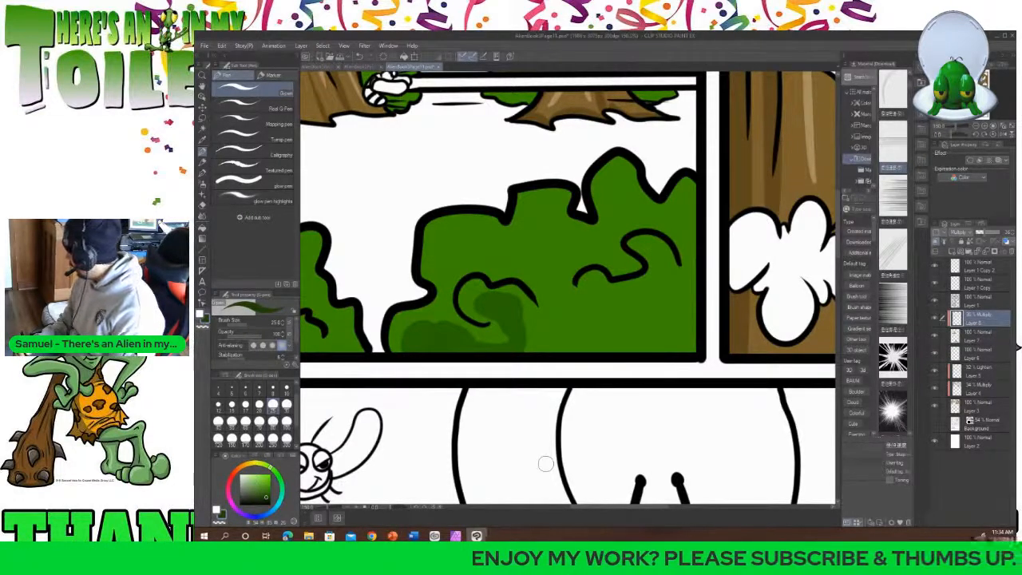
{"action": "mouse_move", "coordinate": [416, 336]}
{"action": "left_mouse_down"}
{"action": "mouse_move", "coordinate": [523, 323]}
{"action": "mouse_move", "coordinate": [559, 348]}
{"action": "mouse_move", "coordinate": [534, 351]}
{"action": "mouse_move", "coordinate": [550, 335]}
{"action": "mouse_move", "coordinate": [599, 353]}
{"action": "mouse_move", "coordinate": [608, 319]}
{"action": "mouse_move", "coordinate": [605, 340]}
{"action": "mouse_move", "coordinate": [620, 345]}
{"action": "mouse_move", "coordinate": [635, 308]}
{"action": "mouse_move", "coordinate": [655, 319]}
{"action": "mouse_move", "coordinate": [656, 345]}
{"action": "mouse_move", "coordinate": [660, 260]}
{"action": "mouse_move", "coordinate": [664, 331]}
{"action": "left_mouse_up"}
{"action": "mouse_move", "coordinate": [662, 276]}
{"action": "left_mouse_down"}
{"action": "mouse_move", "coordinate": [655, 286]}
{"action": "mouse_move", "coordinate": [657, 251]}
{"action": "left_mouse_up"}
{"action": "mouse_move", "coordinate": [654, 295]}
{"action": "left_mouse_down"}
{"action": "mouse_move", "coordinate": [587, 302]}
{"action": "mouse_move", "coordinate": [603, 292]}
{"action": "left_mouse_up"}
{"action": "mouse_move", "coordinate": [660, 331]}
{"action": "left_mouse_down"}
{"action": "mouse_move", "coordinate": [665, 351]}
{"action": "mouse_move", "coordinate": [682, 345]}
{"action": "mouse_move", "coordinate": [695, 304]}
{"action": "mouse_move", "coordinate": [688, 348]}
{"action": "mouse_move", "coordinate": [703, 318]}
{"action": "left_mouse_up"}
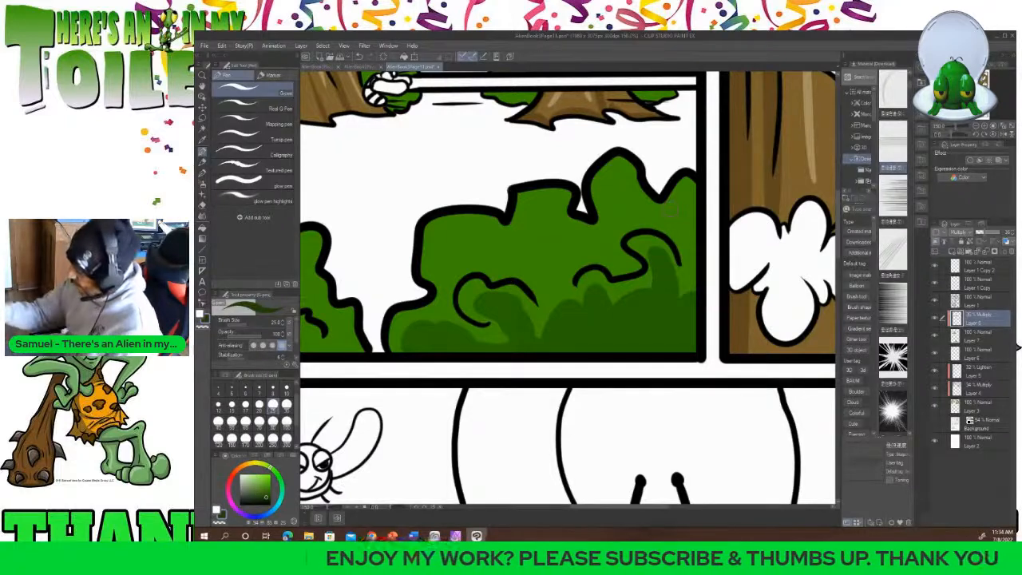
{"action": "mouse_move", "coordinate": [439, 278]}
{"action": "left_mouse_down"}
{"action": "mouse_move", "coordinate": [435, 257]}
{"action": "mouse_move", "coordinate": [470, 238]}
{"action": "mouse_move", "coordinate": [510, 254]}
{"action": "mouse_move", "coordinate": [551, 225]}
{"action": "mouse_move", "coordinate": [586, 237]}
{"action": "mouse_move", "coordinate": [651, 207]}
{"action": "mouse_move", "coordinate": [680, 209]}
{"action": "mouse_move", "coordinate": [689, 240]}
{"action": "left_mouse_up"}
{"action": "mouse_move", "coordinate": [447, 278]}
{"action": "left_mouse_down"}
{"action": "mouse_move", "coordinate": [476, 263]}
{"action": "mouse_move", "coordinate": [500, 275]}
{"action": "mouse_move", "coordinate": [444, 264]}
{"action": "mouse_move", "coordinate": [481, 247]}
{"action": "mouse_move", "coordinate": [493, 264]}
{"action": "mouse_move", "coordinate": [524, 258]}
{"action": "mouse_move", "coordinate": [525, 236]}
{"action": "mouse_move", "coordinate": [536, 256]}
{"action": "mouse_move", "coordinate": [507, 273]}
{"action": "mouse_move", "coordinate": [590, 267]}
{"action": "mouse_move", "coordinate": [574, 273]}
{"action": "mouse_move", "coordinate": [568, 248]}
{"action": "mouse_move", "coordinate": [554, 262]}
{"action": "mouse_move", "coordinate": [536, 239]}
{"action": "mouse_move", "coordinate": [576, 244]}
{"action": "mouse_move", "coordinate": [578, 258]}
{"action": "mouse_move", "coordinate": [607, 266]}
{"action": "mouse_move", "coordinate": [636, 262]}
{"action": "mouse_move", "coordinate": [622, 269]}
{"action": "mouse_move", "coordinate": [631, 261]}
{"action": "mouse_move", "coordinate": [623, 242]}
{"action": "mouse_move", "coordinate": [595, 250]}
{"action": "mouse_move", "coordinate": [628, 243]}
{"action": "left_mouse_up"}
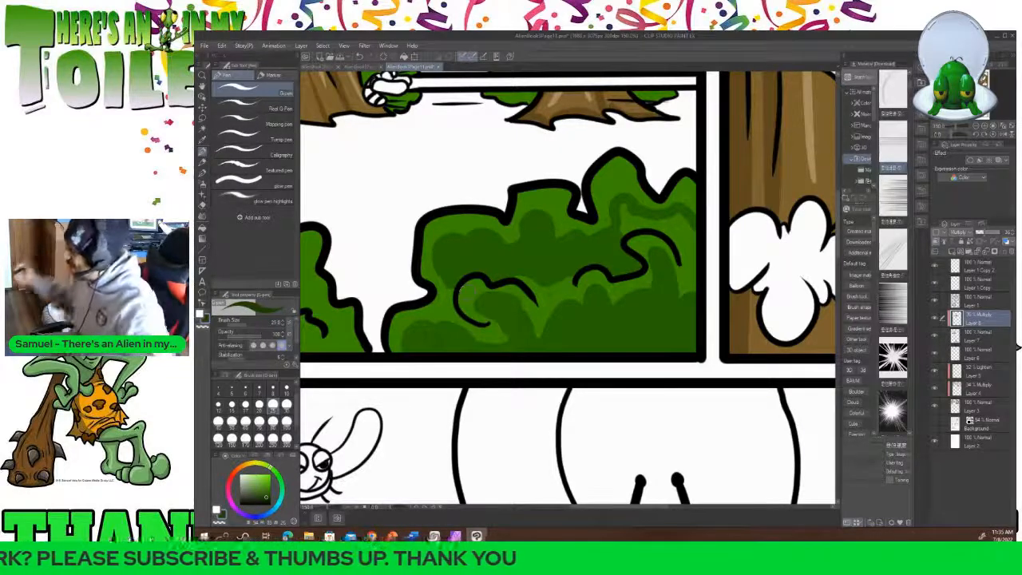
{"action": "mouse_move", "coordinate": [622, 221]}
{"action": "left_mouse_down"}
{"action": "mouse_move", "coordinate": [650, 221]}
{"action": "mouse_move", "coordinate": [679, 236]}
{"action": "mouse_move", "coordinate": [688, 254]}
{"action": "mouse_move", "coordinate": [699, 239]}
{"action": "mouse_move", "coordinate": [690, 232]}
{"action": "mouse_move", "coordinate": [662, 226]}
{"action": "mouse_move", "coordinate": [702, 250]}
{"action": "left_mouse_up"}
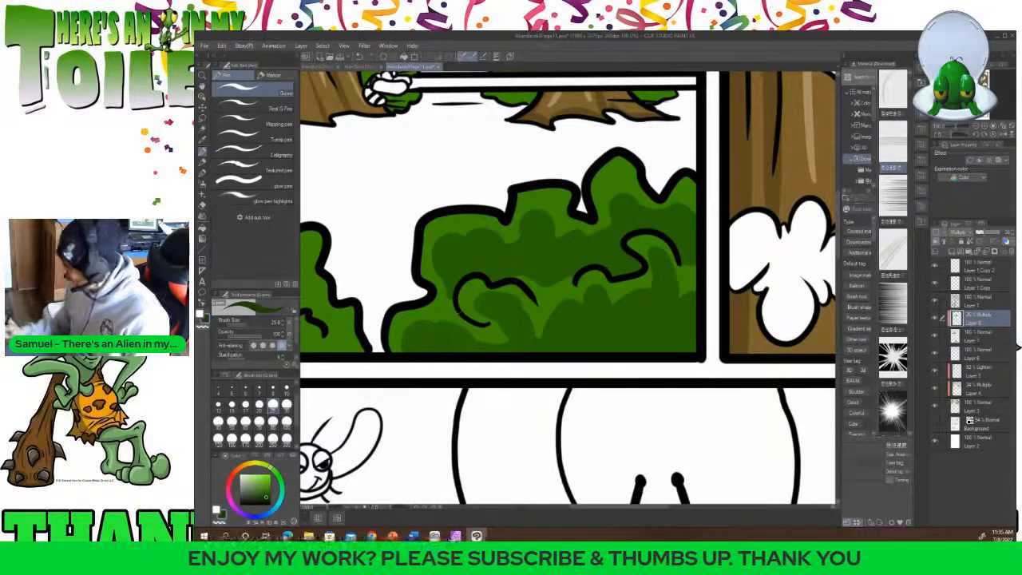
Shade the first panel's left foreground bush with dark green patches along its base, inner curls and middle.
{"action": "left_click_drag", "start_coordinate": [642, 507], "coordinate": [614, 532]}
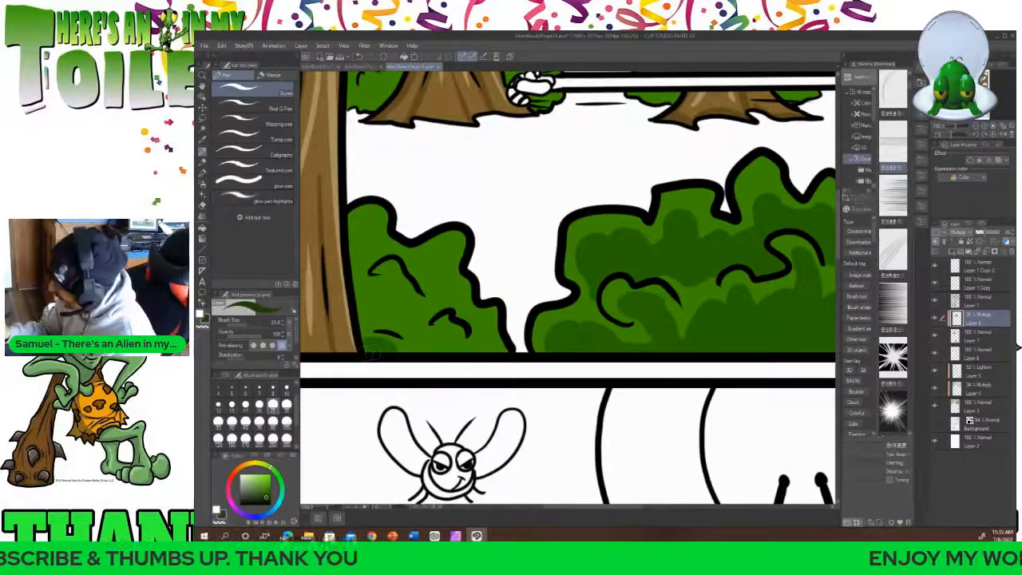
{"action": "mouse_move", "coordinate": [351, 296]}
{"action": "left_mouse_down"}
{"action": "mouse_move", "coordinate": [381, 291]}
{"action": "mouse_move", "coordinate": [424, 315]}
{"action": "mouse_move", "coordinate": [410, 321]}
{"action": "mouse_move", "coordinate": [377, 300]}
{"action": "mouse_move", "coordinate": [394, 317]}
{"action": "left_mouse_up"}
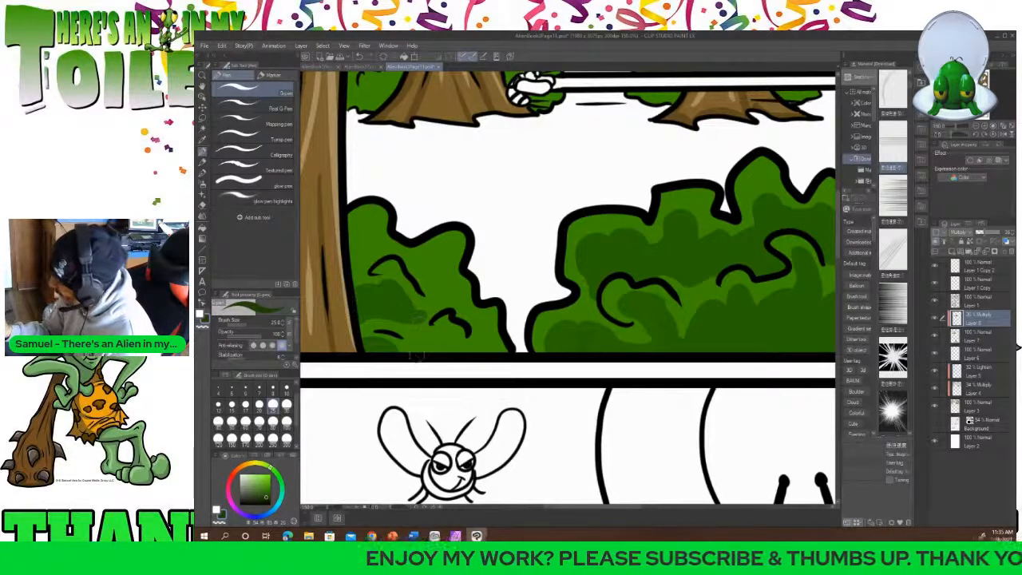
{"action": "mouse_move", "coordinate": [419, 357]}
{"action": "left_mouse_down"}
{"action": "mouse_move", "coordinate": [467, 360]}
{"action": "mouse_move", "coordinate": [447, 341]}
{"action": "mouse_move", "coordinate": [489, 353]}
{"action": "mouse_move", "coordinate": [461, 323]}
{"action": "mouse_move", "coordinate": [477, 328]}
{"action": "mouse_move", "coordinate": [451, 289]}
{"action": "mouse_move", "coordinate": [452, 300]}
{"action": "mouse_move", "coordinate": [412, 267]}
{"action": "mouse_move", "coordinate": [430, 286]}
{"action": "left_mouse_up"}
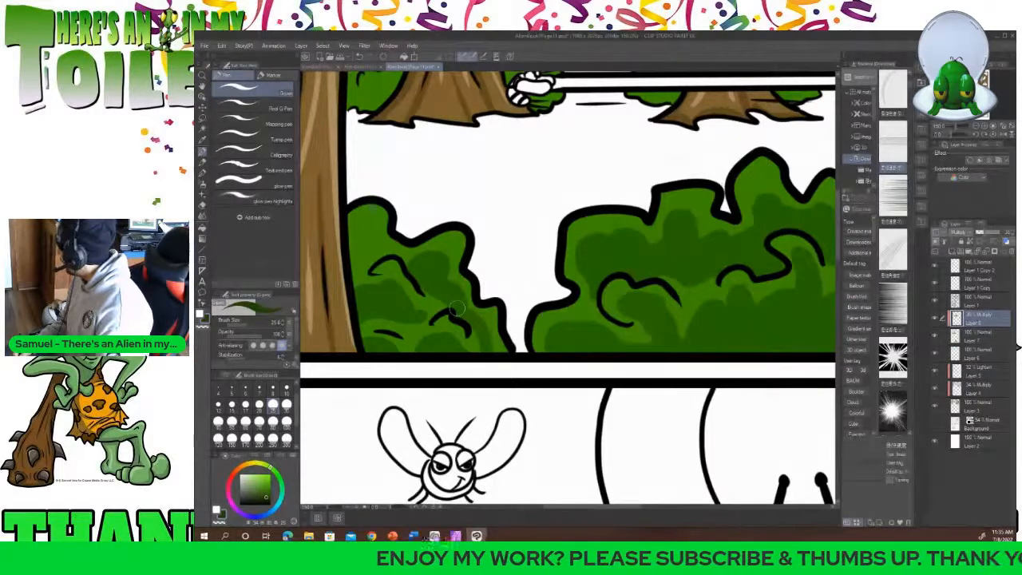
{"action": "mouse_move", "coordinate": [349, 239]}
{"action": "left_mouse_down"}
{"action": "mouse_move", "coordinate": [357, 230]}
{"action": "mouse_move", "coordinate": [392, 259]}
{"action": "mouse_move", "coordinate": [356, 246]}
{"action": "mouse_move", "coordinate": [367, 259]}
{"action": "left_mouse_up"}
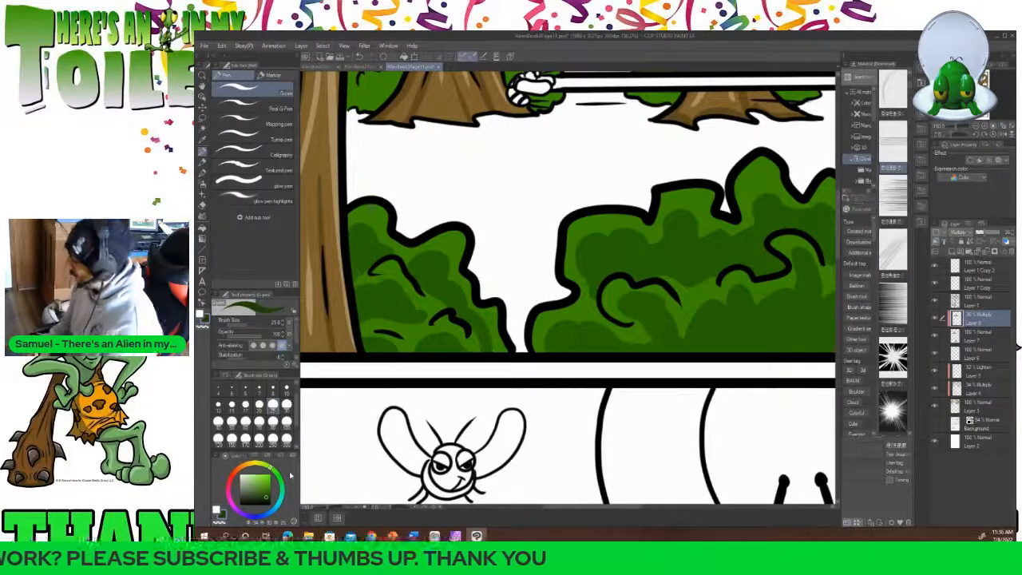
{"action": "mouse_move", "coordinate": [419, 284]}
{"action": "left_mouse_down"}
{"action": "mouse_move", "coordinate": [439, 308]}
{"action": "mouse_move", "coordinate": [449, 294]}
{"action": "left_mouse_up"}
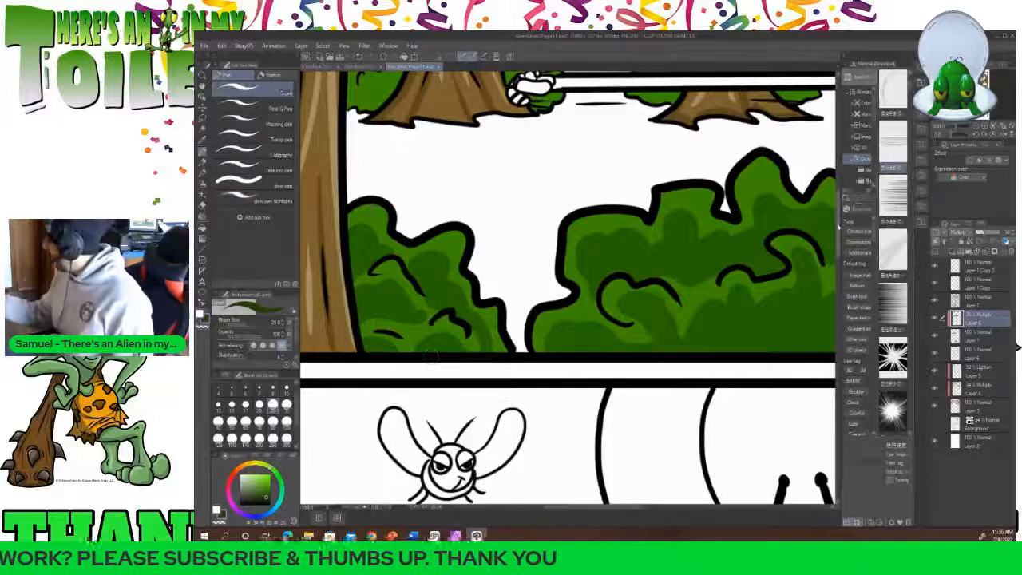
Shade the background bushes between the first panel's trunks in dark green with the G-pen at size 15.
{"action": "left_click_drag", "start_coordinate": [839, 227], "coordinate": [838, 190]}
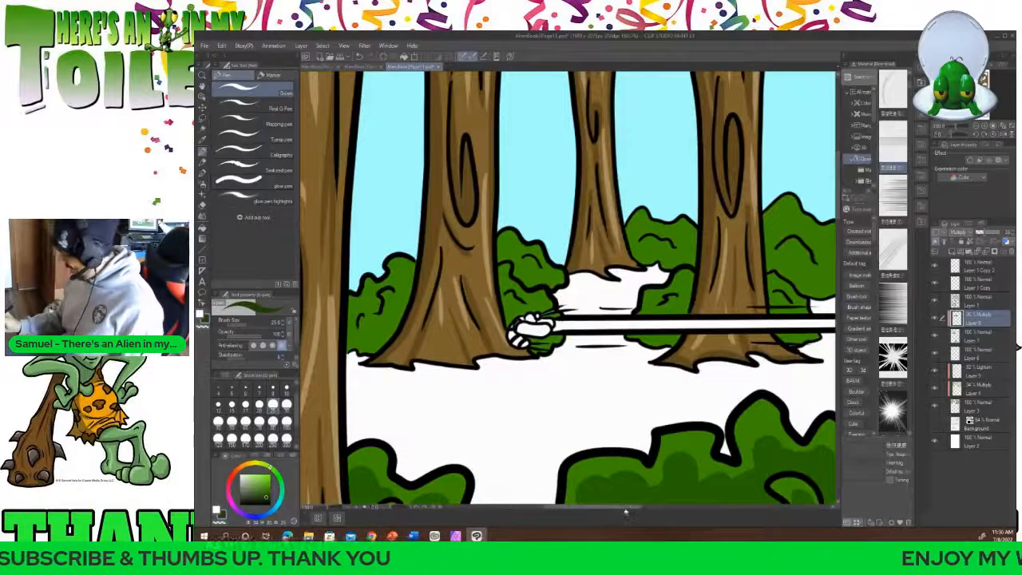
{"action": "left_click_drag", "start_coordinate": [626, 508], "coordinate": [602, 512]}
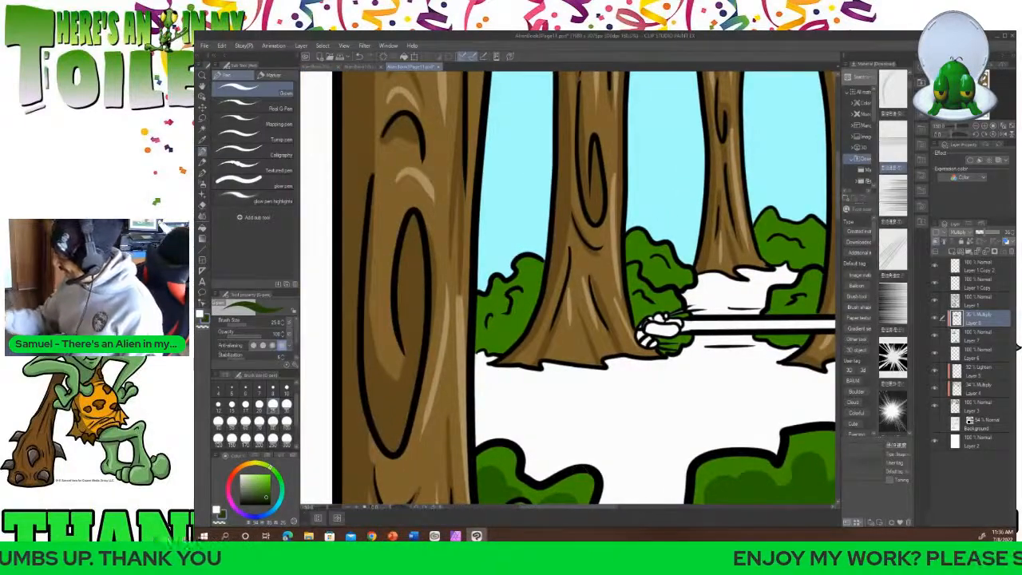
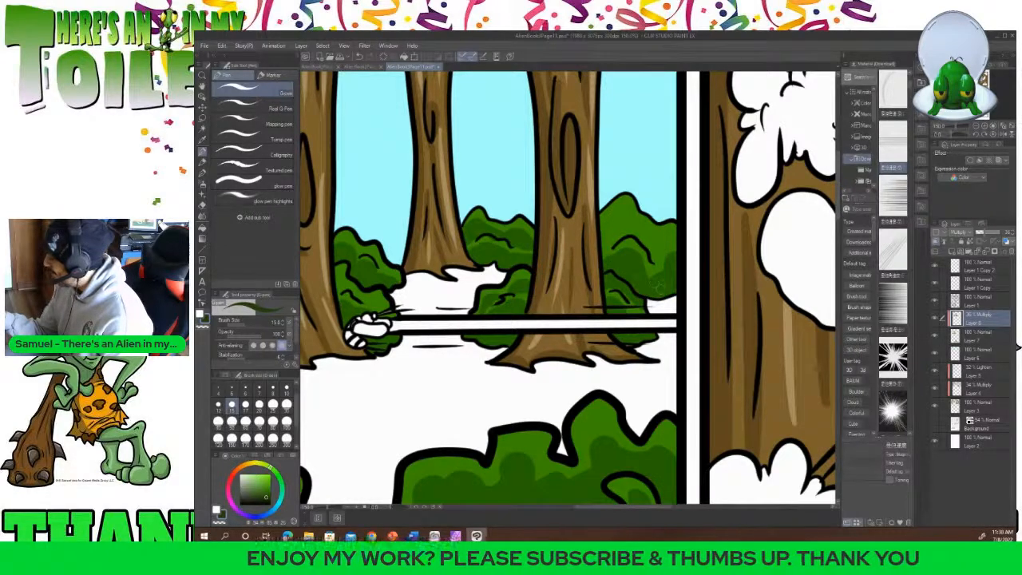
{"action": "mouse_move", "coordinate": [599, 249]}
{"action": "left_mouse_down"}
{"action": "mouse_move", "coordinate": [618, 211]}
{"action": "mouse_move", "coordinate": [610, 233]}
{"action": "mouse_move", "coordinate": [624, 228]}
{"action": "mouse_move", "coordinate": [615, 217]}
{"action": "mouse_move", "coordinate": [602, 243]}
{"action": "mouse_move", "coordinate": [630, 224]}
{"action": "mouse_move", "coordinate": [654, 248]}
{"action": "left_mouse_up"}
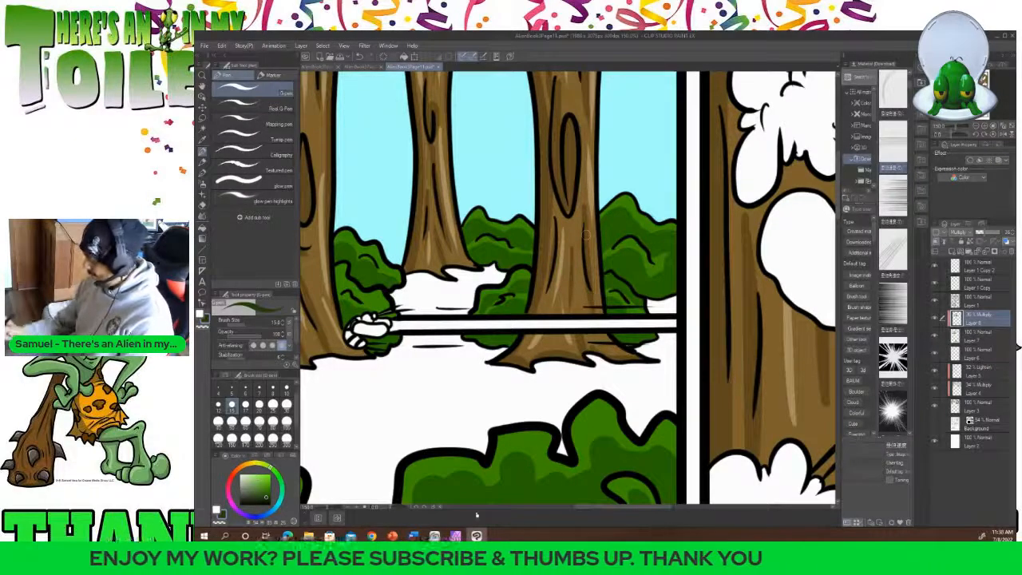
Shade the bush in the last panel with dark green patches using the G-pen at size 30.
{"action": "left_click", "coordinate": [349, 509]}
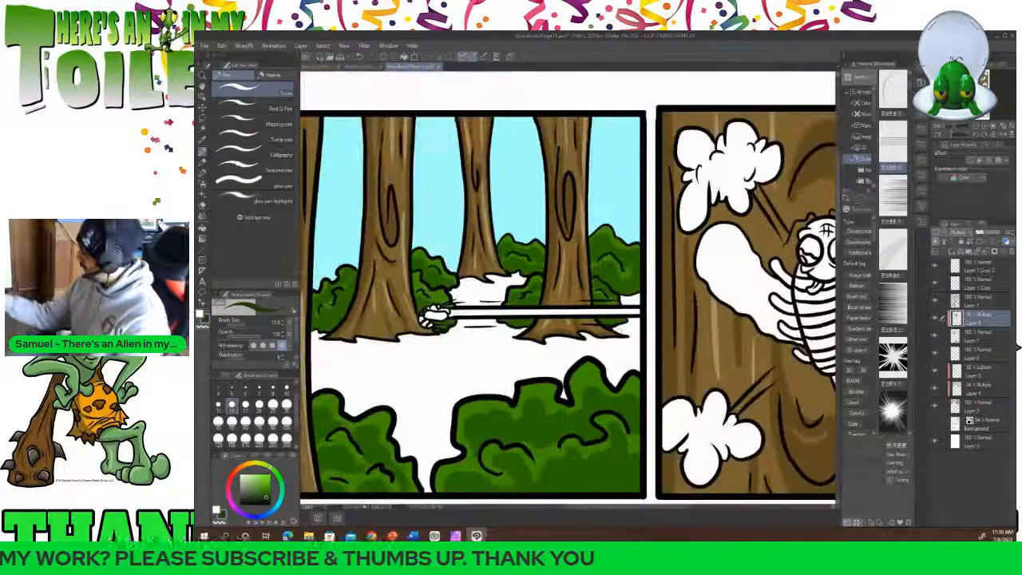
{"action": "scroll", "coordinate": [568, 288], "scroll_direction": "down", "scroll_amount": 10}
{"action": "scroll", "coordinate": [568, 288], "scroll_direction": "down", "scroll_amount": 5}
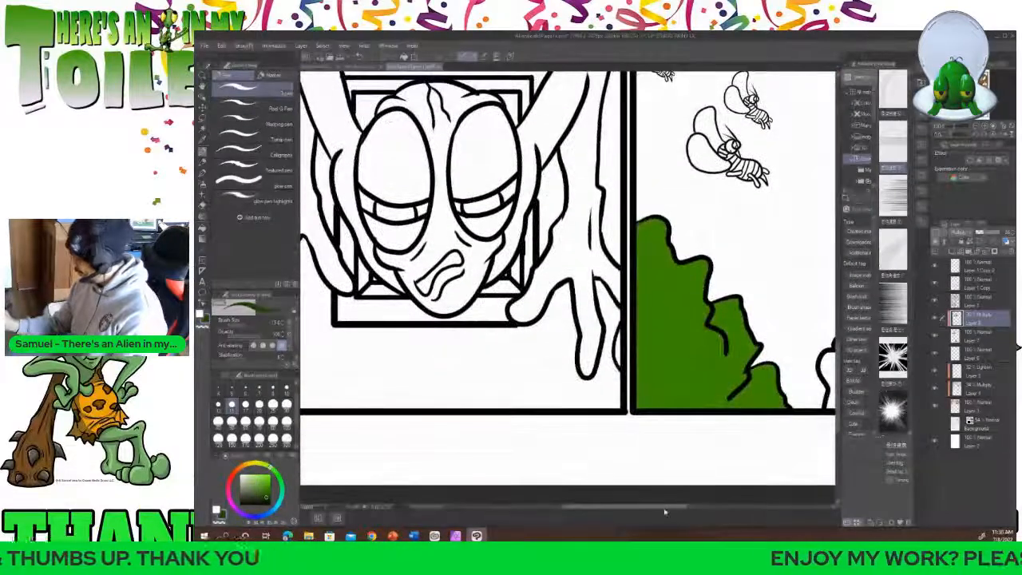
{"action": "scroll", "coordinate": [665, 512], "scroll_direction": "right", "scroll_amount": 4}
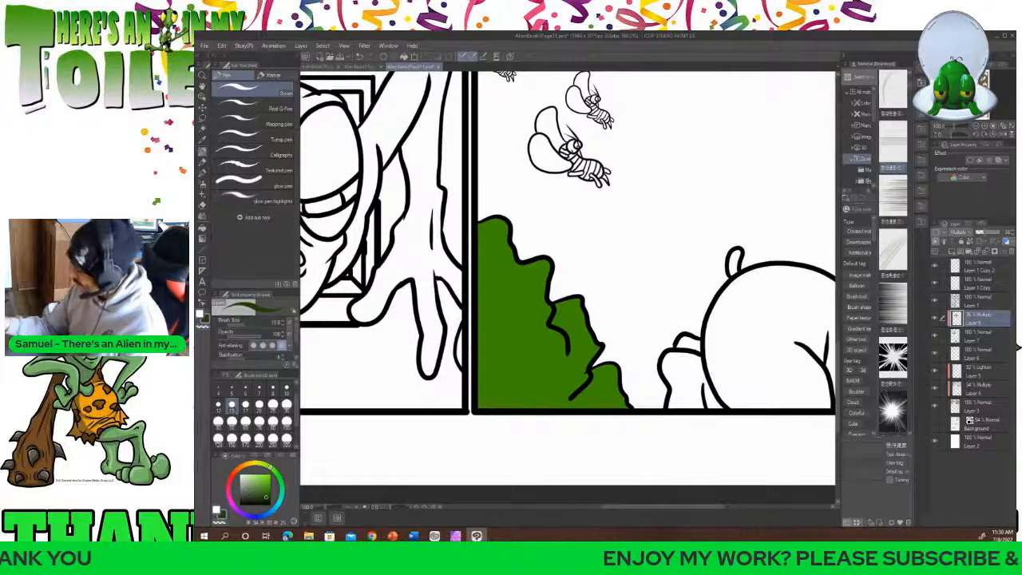
{"action": "left_click", "coordinate": [286, 406]}
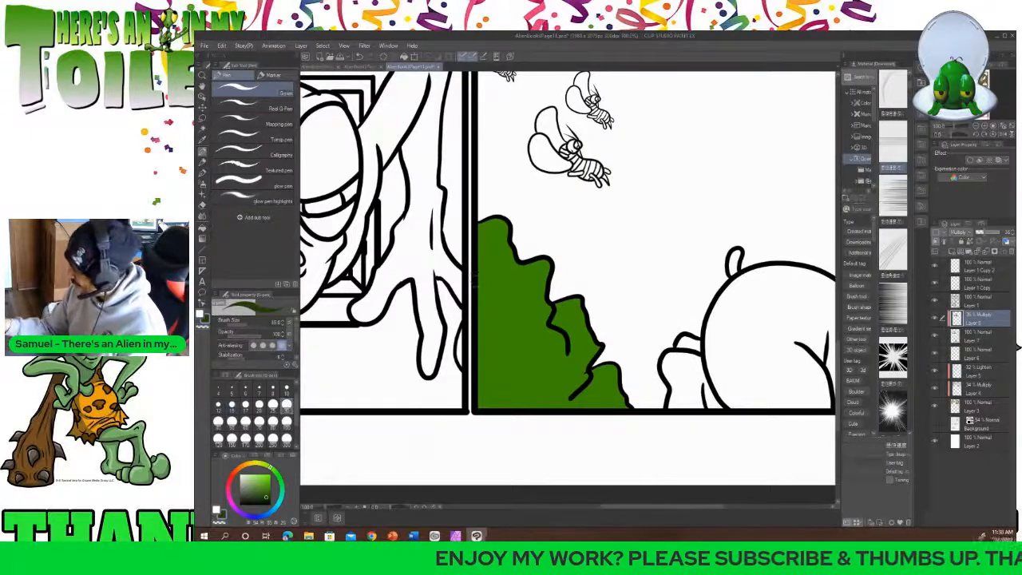
{"action": "mouse_move", "coordinate": [492, 276]}
{"action": "left_mouse_down"}
{"action": "mouse_move", "coordinate": [515, 344]}
{"action": "mouse_move", "coordinate": [549, 374]}
{"action": "mouse_move", "coordinate": [559, 411]}
{"action": "mouse_move", "coordinate": [480, 408]}
{"action": "mouse_move", "coordinate": [478, 307]}
{"action": "mouse_move", "coordinate": [489, 277]}
{"action": "mouse_move", "coordinate": [490, 383]}
{"action": "mouse_move", "coordinate": [506, 346]}
{"action": "mouse_move", "coordinate": [499, 399]}
{"action": "mouse_move", "coordinate": [510, 367]}
{"action": "mouse_move", "coordinate": [523, 391]}
{"action": "mouse_move", "coordinate": [536, 376]}
{"action": "mouse_move", "coordinate": [540, 395]}
{"action": "mouse_move", "coordinate": [531, 383]}
{"action": "mouse_move", "coordinate": [528, 403]}
{"action": "left_mouse_up"}
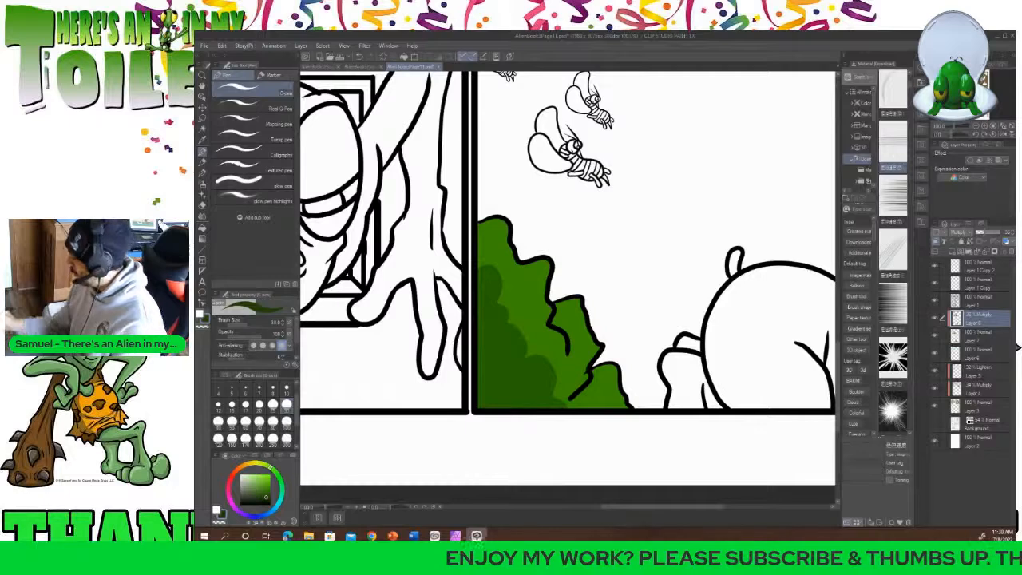
{"action": "mouse_move", "coordinate": [591, 414]}
{"action": "left_mouse_down"}
{"action": "mouse_move", "coordinate": [601, 390]}
{"action": "mouse_move", "coordinate": [614, 411]}
{"action": "mouse_move", "coordinate": [601, 396]}
{"action": "mouse_move", "coordinate": [572, 411]}
{"action": "mouse_move", "coordinate": [573, 327]}
{"action": "mouse_move", "coordinate": [560, 318]}
{"action": "mouse_move", "coordinate": [572, 364]}
{"action": "left_mouse_up"}
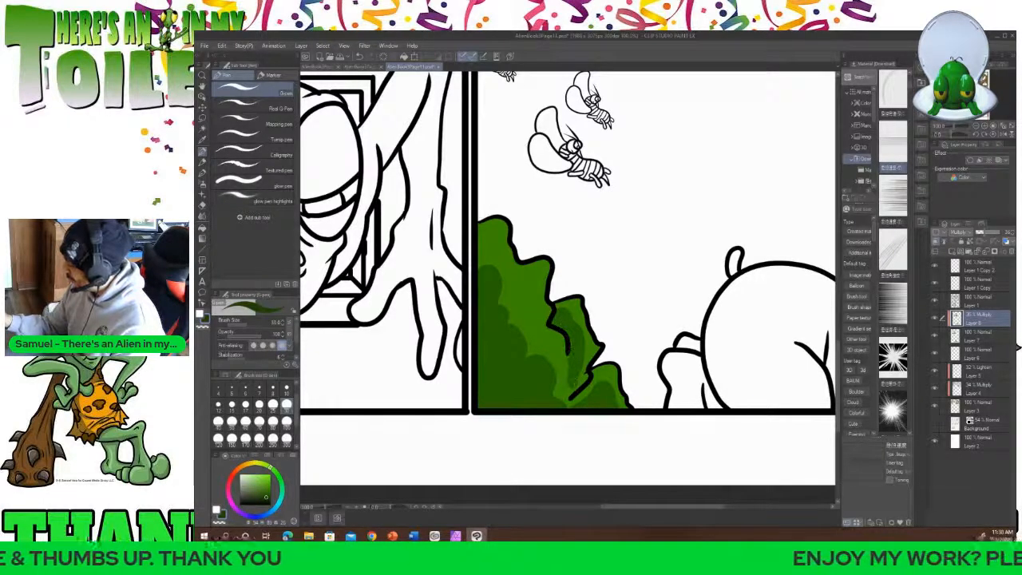
{"action": "mouse_move", "coordinate": [525, 270]}
{"action": "left_mouse_down"}
{"action": "mouse_move", "coordinate": [547, 318]}
{"action": "mouse_move", "coordinate": [523, 276]}
{"action": "mouse_move", "coordinate": [496, 240]}
{"action": "left_mouse_up"}
{"action": "mouse_move", "coordinate": [517, 276]}
{"action": "left_mouse_down"}
{"action": "mouse_move", "coordinate": [521, 311]}
{"action": "mouse_move", "coordinate": [560, 331]}
{"action": "mouse_move", "coordinate": [567, 349]}
{"action": "left_mouse_up"}
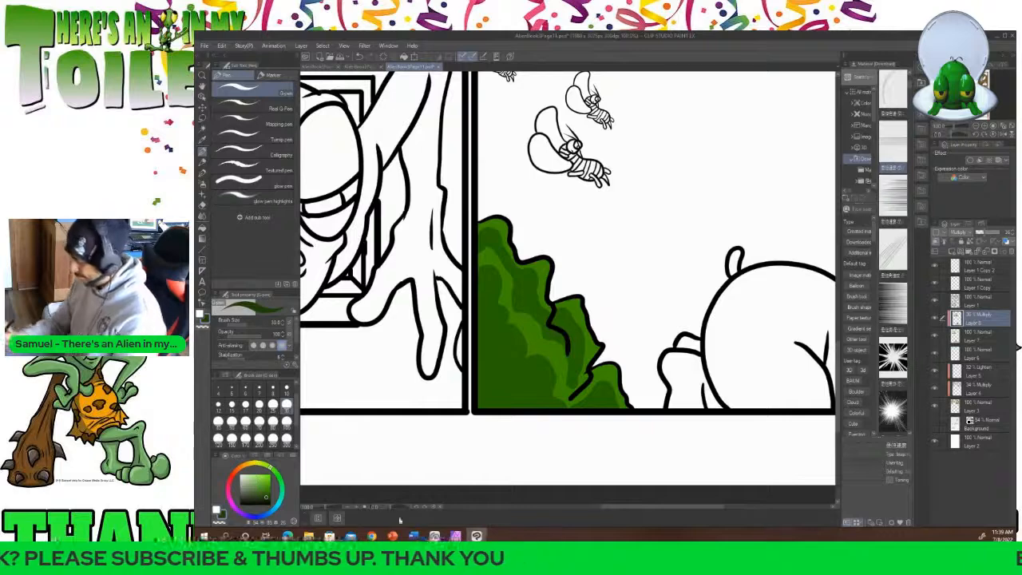
Select the white ground areas of the first panel with Auto select on the line-art layer.
{"action": "left_click", "coordinate": [348, 509]}
{"action": "left_click", "coordinate": [348, 509]}
{"action": "left_click", "coordinate": [347, 509]}
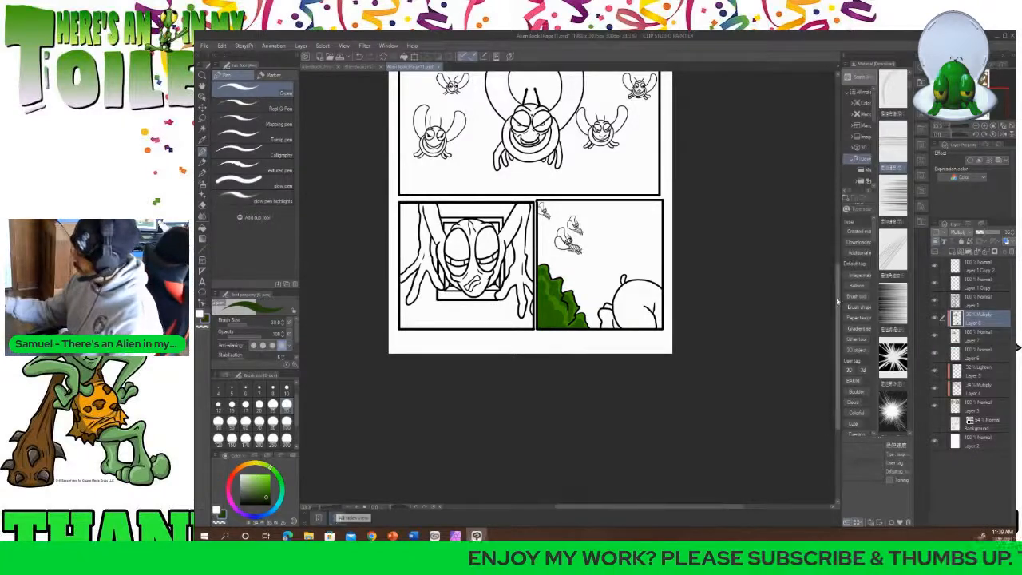
{"action": "scroll", "coordinate": [836, 291], "scroll_direction": "up", "scroll_amount": 1}
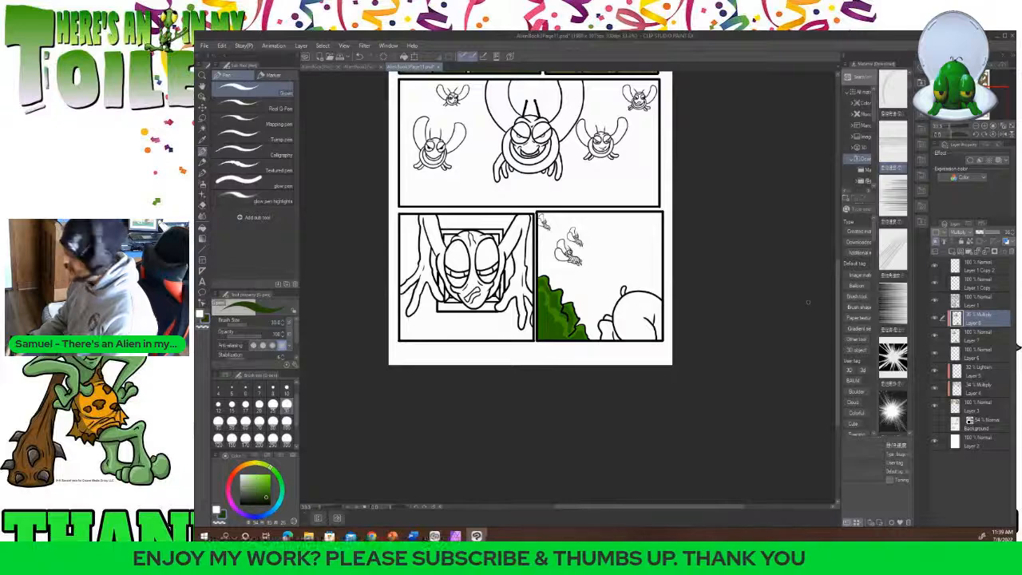
{"action": "scroll", "coordinate": [808, 302], "scroll_direction": "up", "scroll_amount": 5}
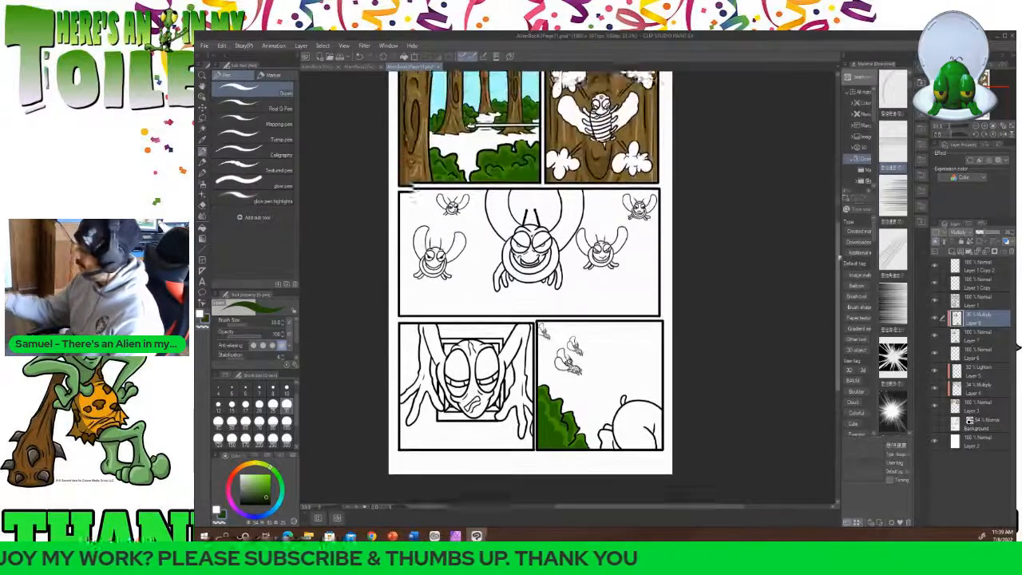
{"action": "scroll", "coordinate": [530, 312], "scroll_direction": "down", "scroll_amount": 1}
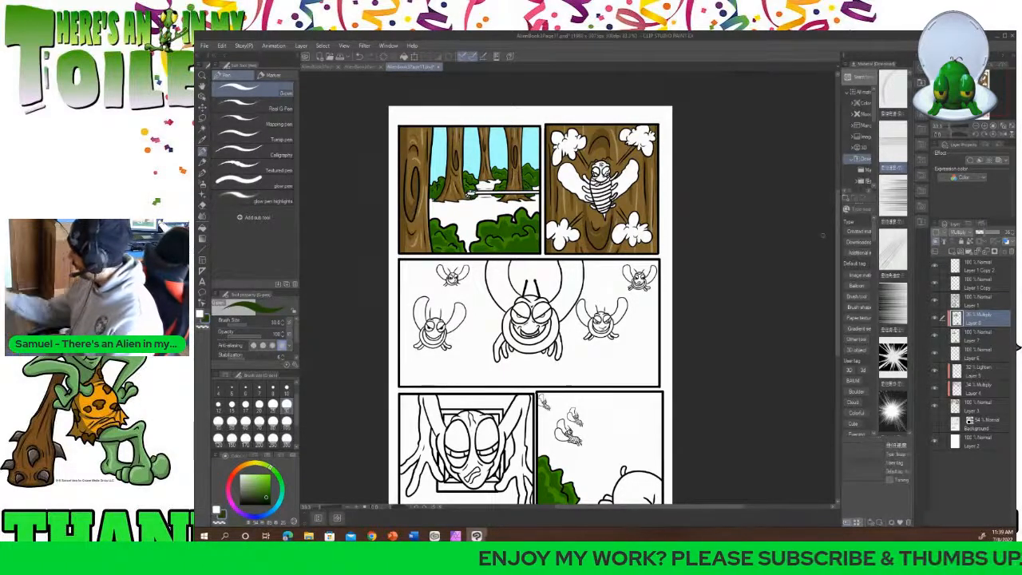
{"action": "left_click", "coordinate": [962, 303]}
{"action": "left_click", "coordinate": [202, 130]}
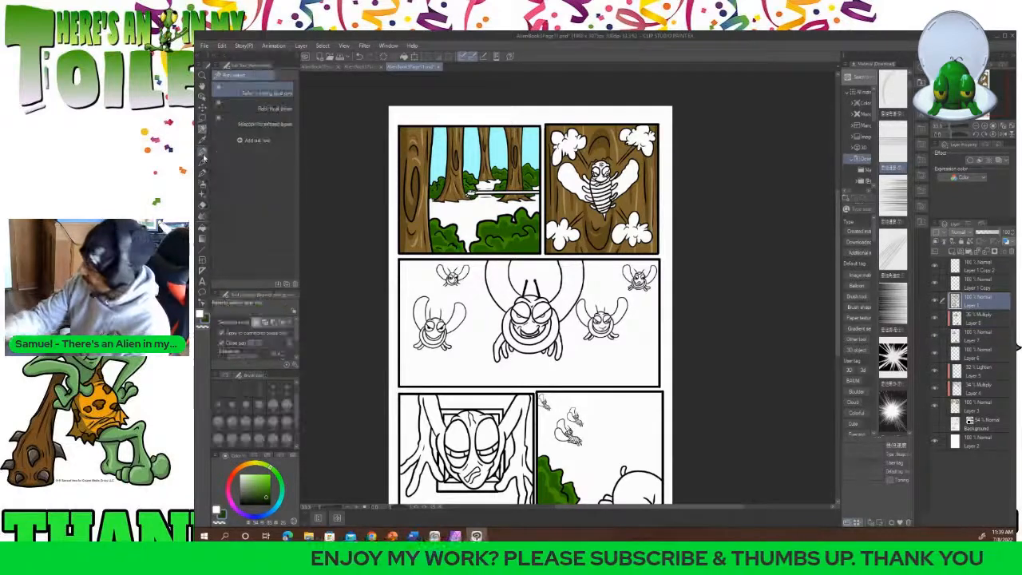
{"action": "left_click", "coordinate": [464, 237]}
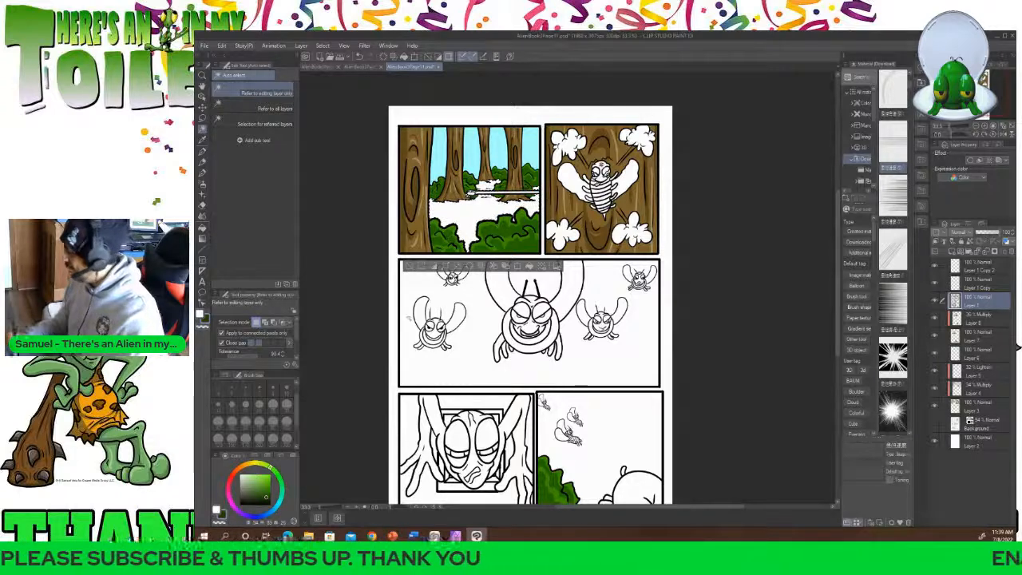
Try filling the first panel's selected ground with medium green on the bush fill layer.
{"action": "left_click", "coordinate": [985, 336]}
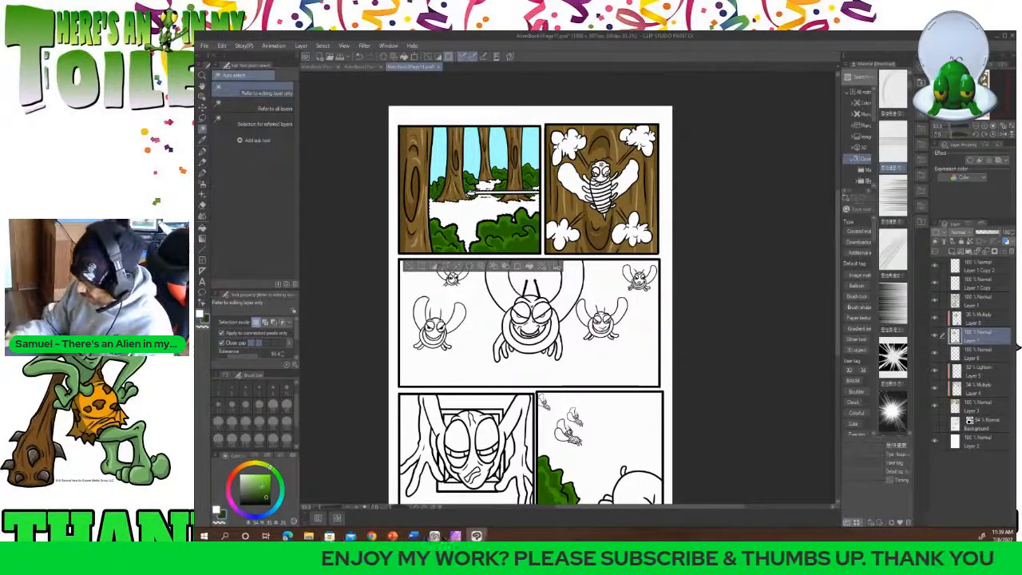
{"action": "left_click", "coordinate": [203, 226]}
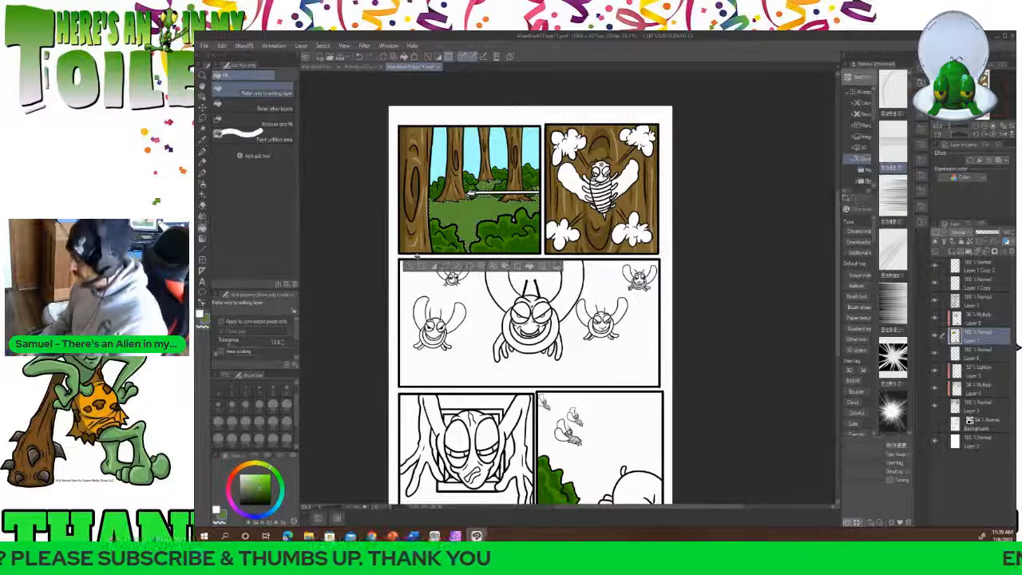
{"action": "left_click", "coordinate": [357, 509]}
{"action": "left_click_drag", "start_coordinate": [596, 511], "coordinate": [566, 513]}
{"action": "left_click", "coordinate": [357, 508]}
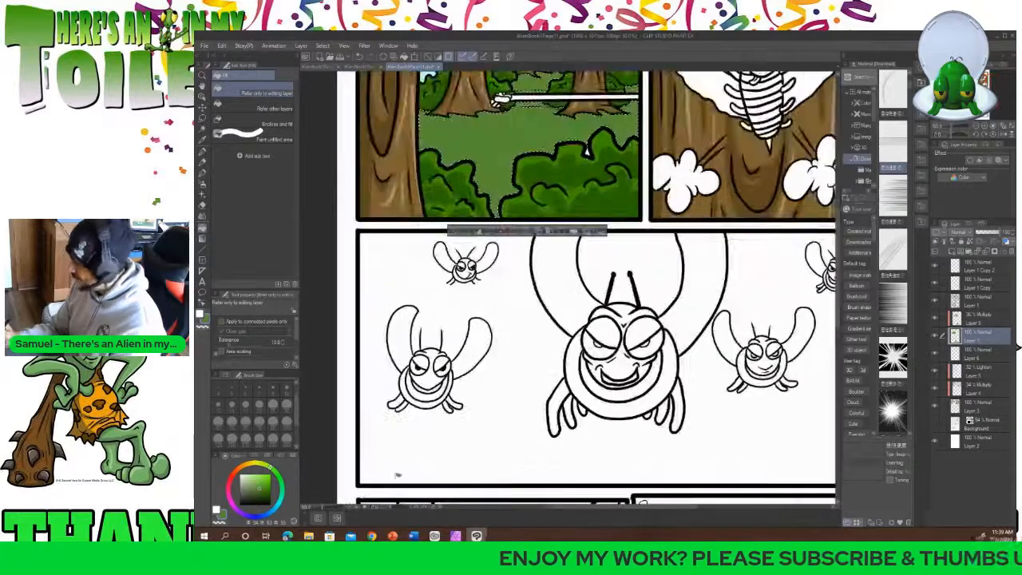
{"action": "left_click_drag", "start_coordinate": [838, 264], "coordinate": [838, 228]}
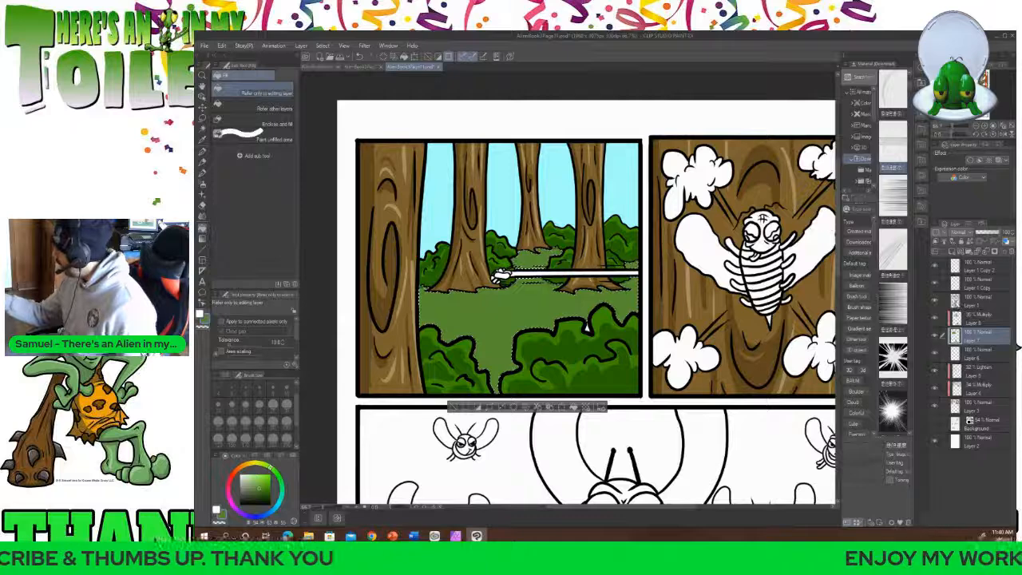
{"action": "left_click", "coordinate": [975, 300]}
{"action": "left_click", "coordinate": [202, 129]}
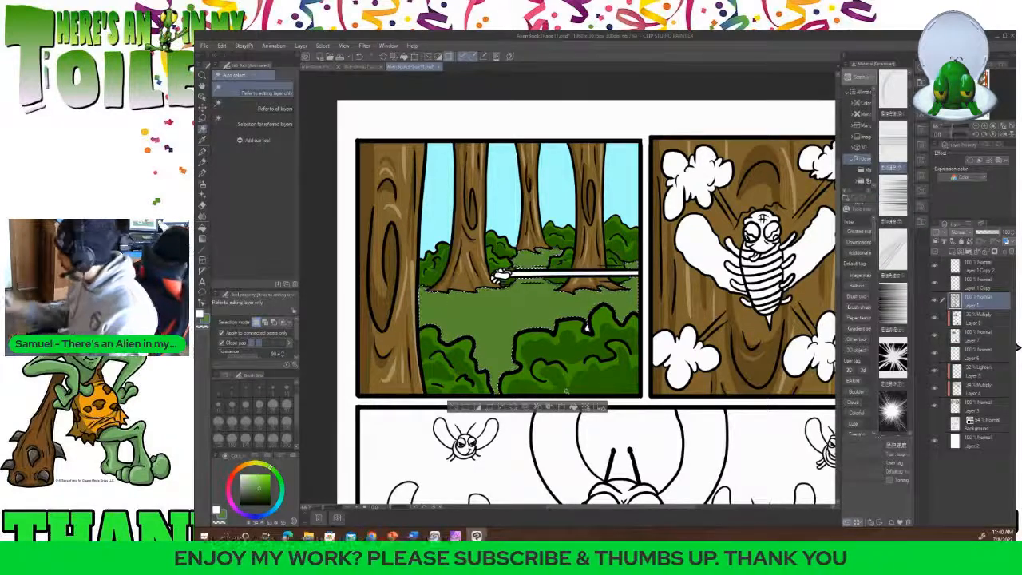
{"action": "left_click", "coordinate": [966, 334]}
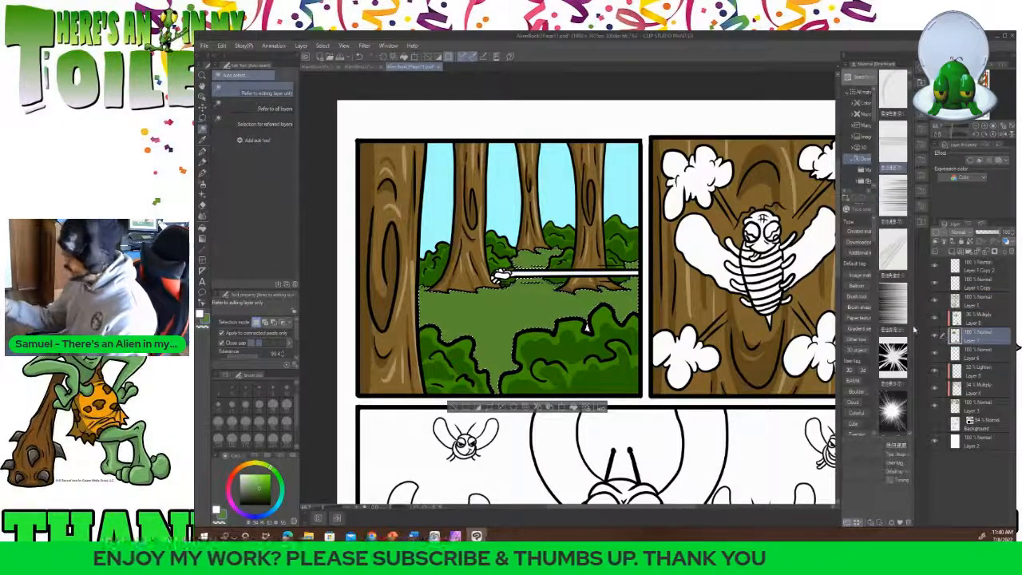
{"action": "left_click", "coordinate": [204, 205]}
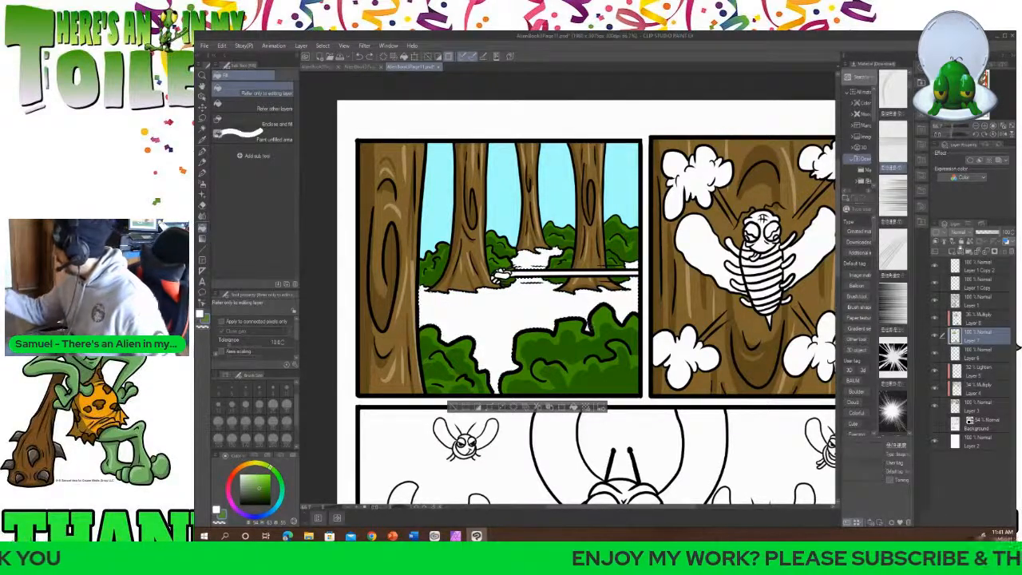
Add a new layer directly above the bushes' Multiply shadow layer.
{"action": "left_click", "coordinate": [953, 252]}
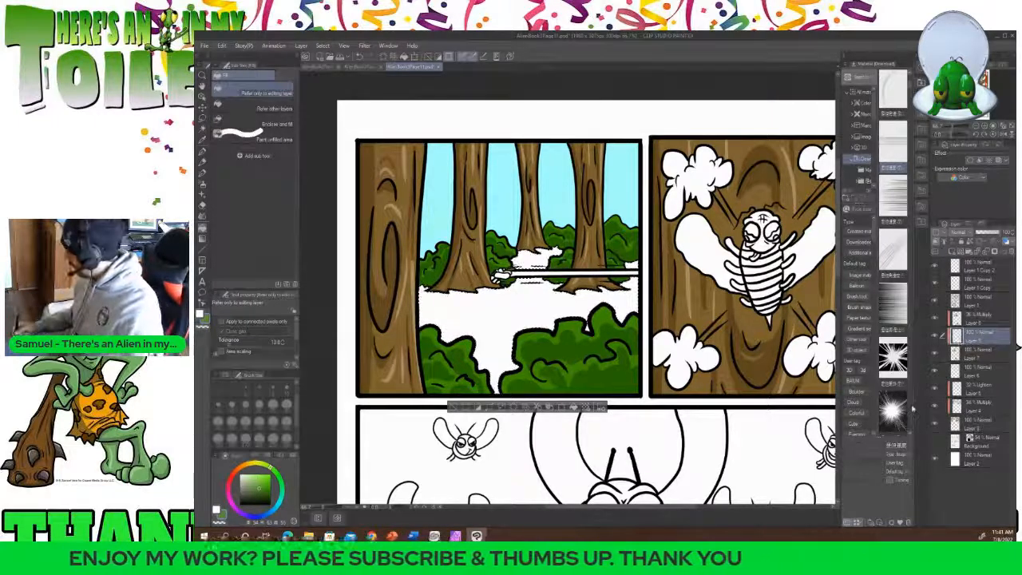
{"action": "key", "text": "ctrl+z"}
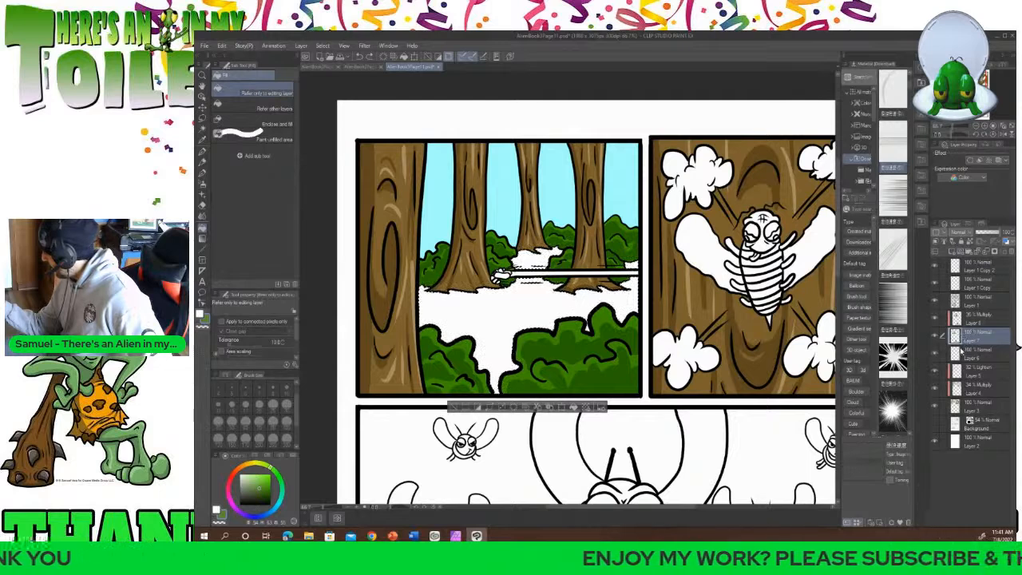
{"action": "left_click", "coordinate": [972, 316]}
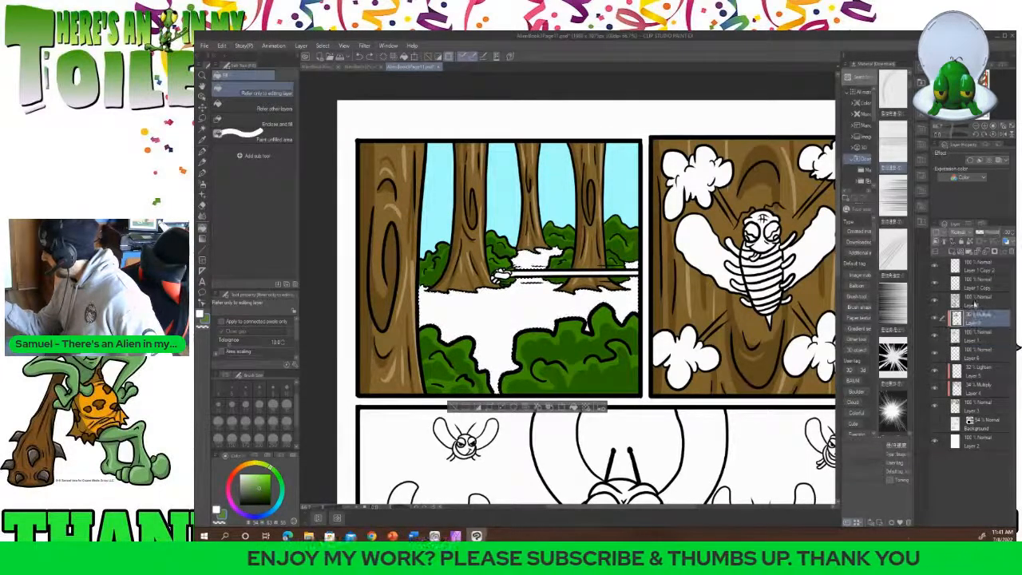
{"action": "left_click", "coordinate": [956, 253]}
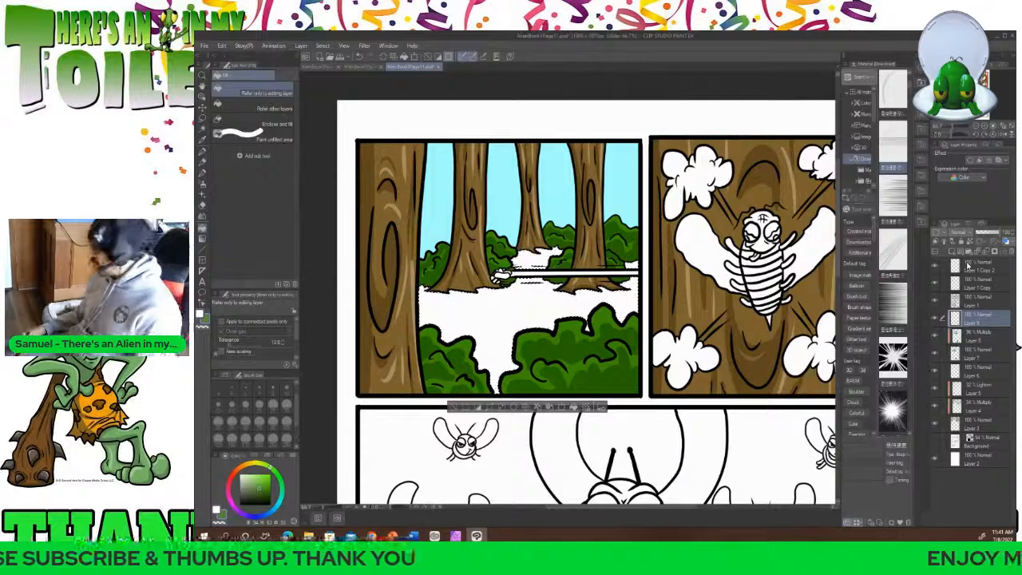
Fill the first panel's selected ground with a muted grey-green on the new layer below the line art.
{"action": "left_click", "coordinate": [978, 299]}
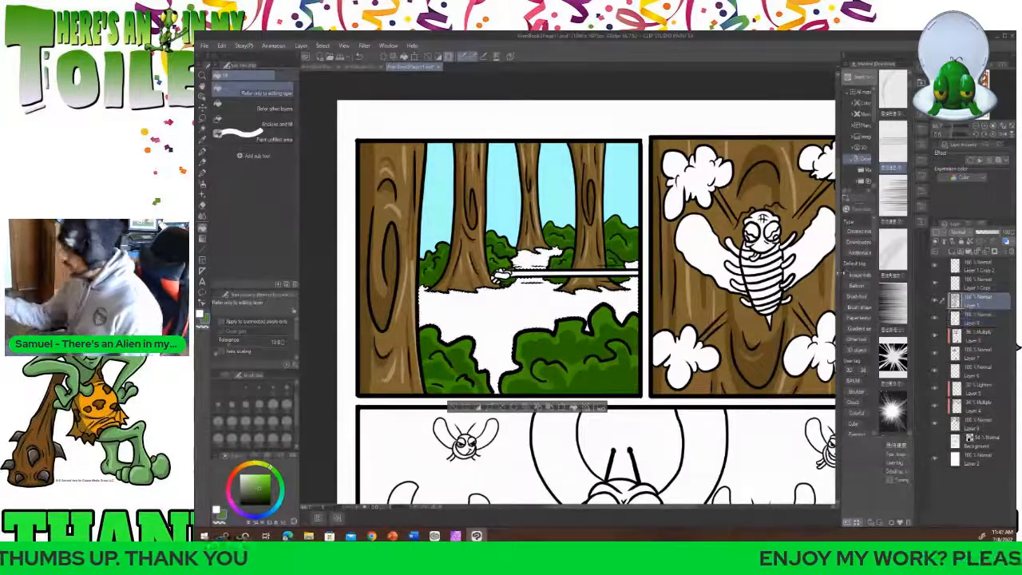
{"action": "key", "text": "w"}
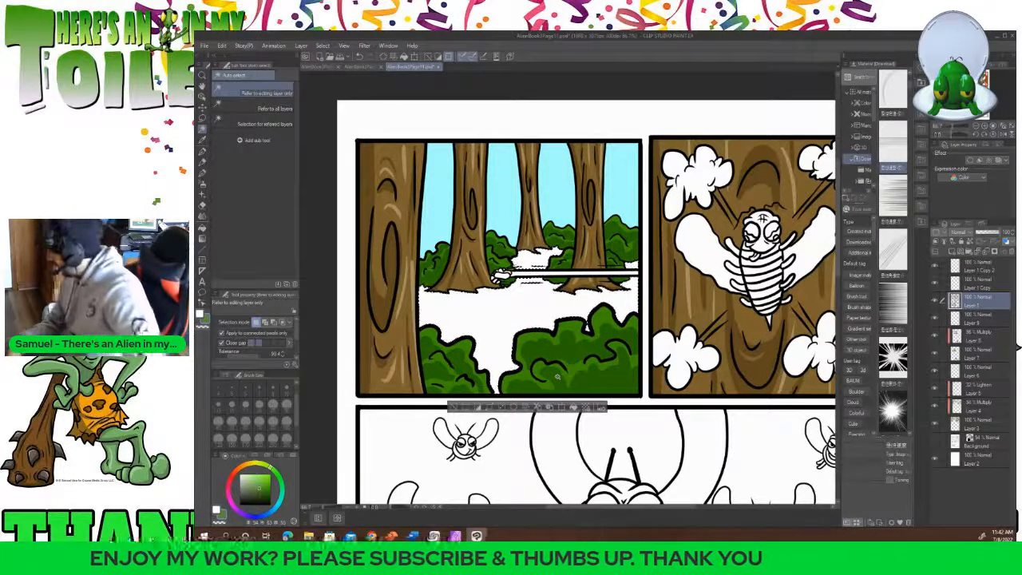
{"action": "left_click", "coordinate": [970, 318]}
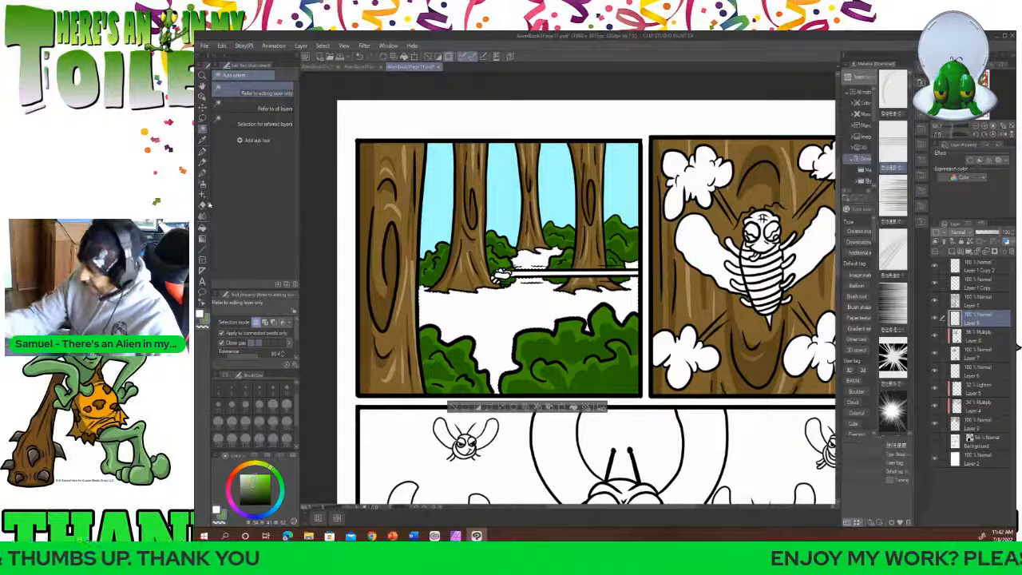
{"action": "left_click", "coordinate": [202, 228]}
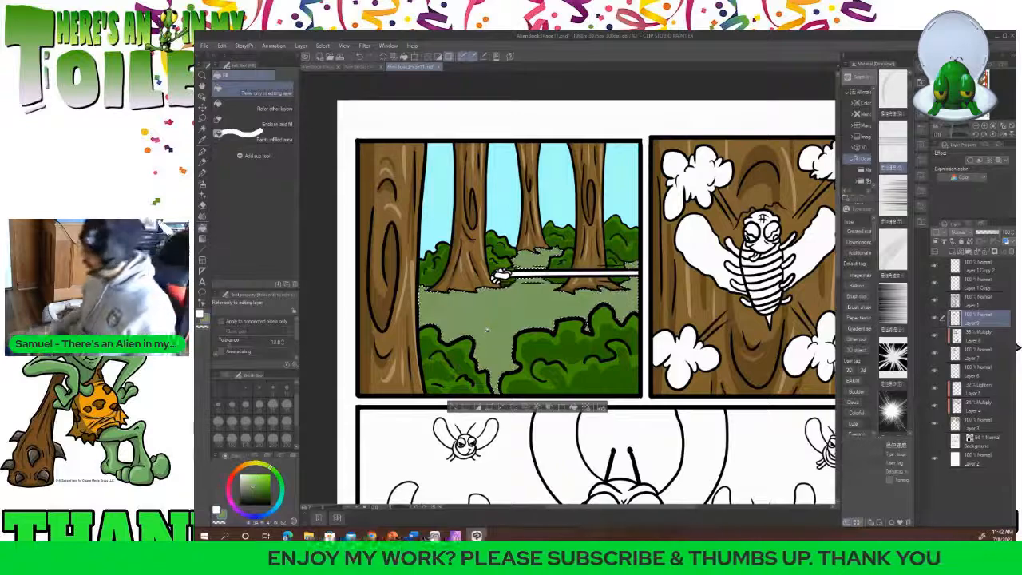
Add a clipped layer above the ground fill, set it to Multiply and lower its opacity.
{"action": "left_click", "coordinate": [370, 511]}
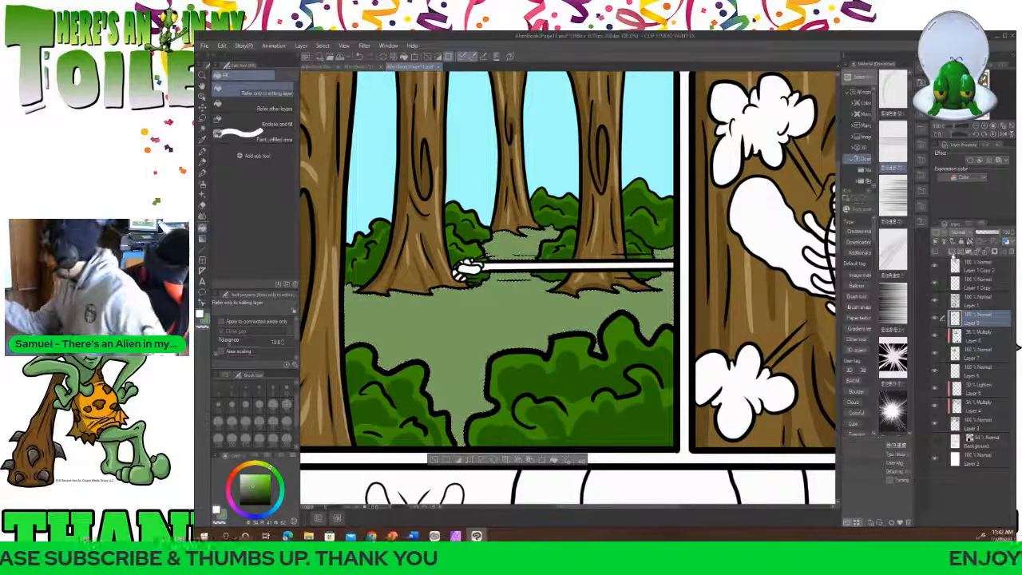
{"action": "left_click", "coordinate": [965, 240]}
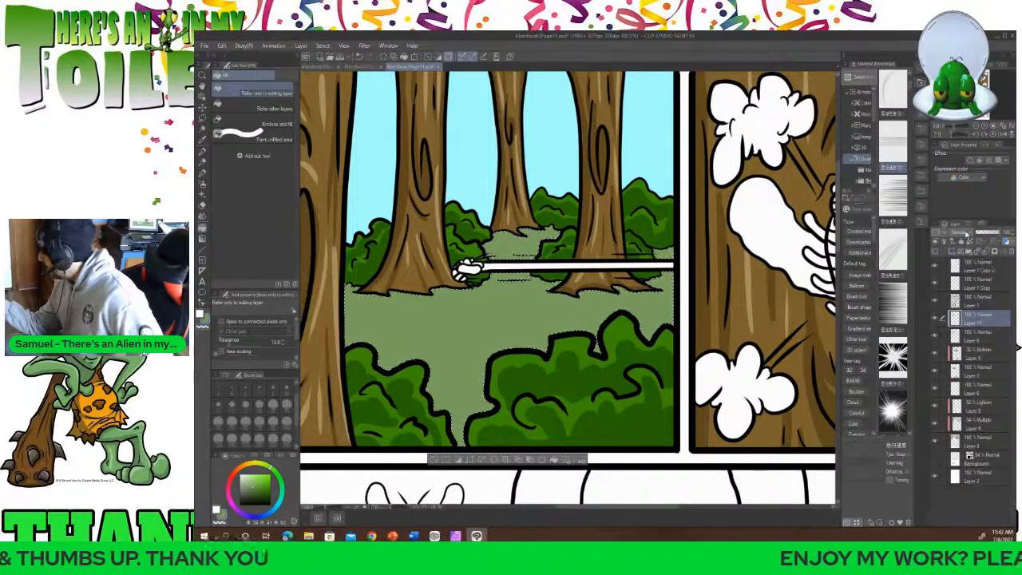
{"action": "left_click", "coordinate": [962, 232]}
{"action": "left_click", "coordinate": [963, 255]}
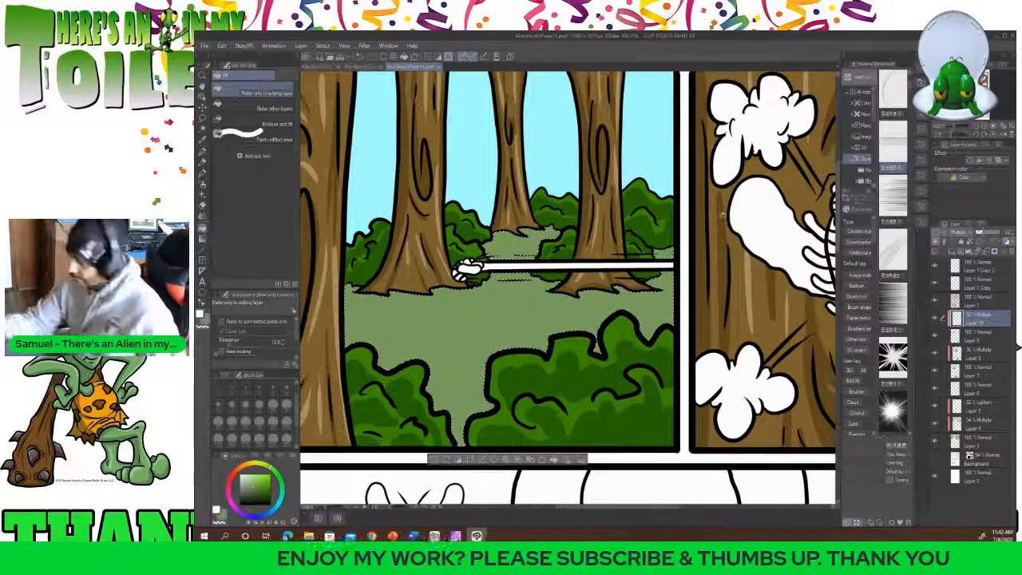
Paint ground shadows beneath the first panel's tree trunks with the G-pen at size 17.
{"action": "left_click", "coordinate": [202, 152]}
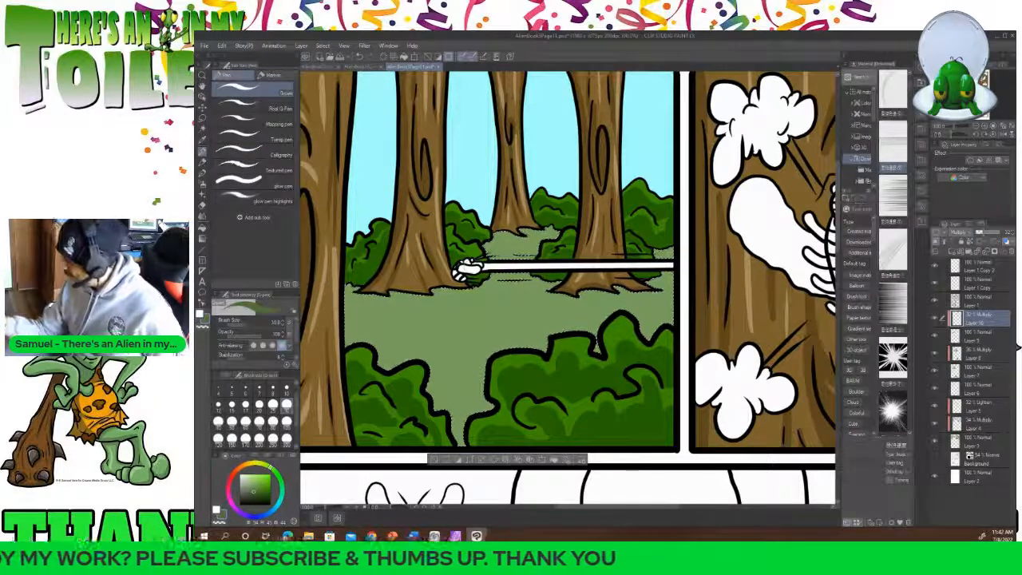
{"action": "left_click", "coordinate": [245, 403]}
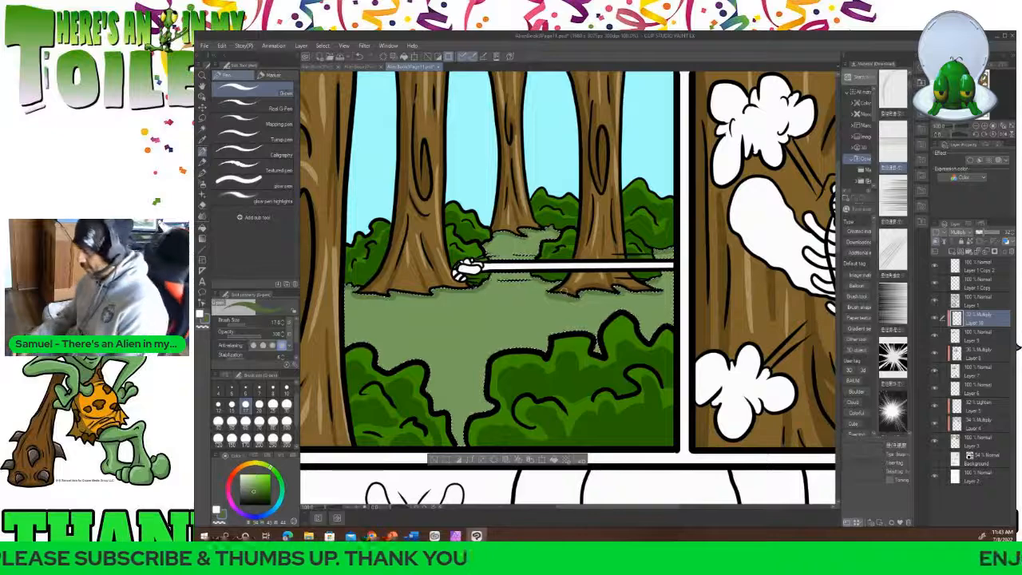
{"action": "mouse_move", "coordinate": [840, 230]}
{"action": "left_mouse_down"}
{"action": "mouse_move", "coordinate": [842, 343]}
{"action": "mouse_move", "coordinate": [840, 230]}
{"action": "left_mouse_up"}
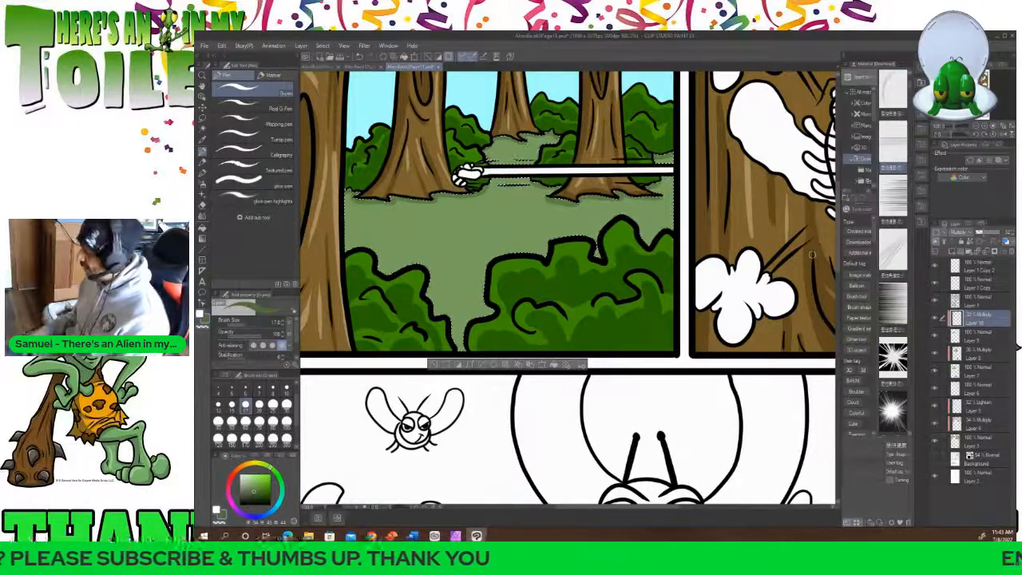
{"action": "mouse_move", "coordinate": [837, 227]}
{"action": "left_mouse_down"}
{"action": "mouse_move", "coordinate": [838, 203]}
{"action": "mouse_move", "coordinate": [838, 214]}
{"action": "left_mouse_up"}
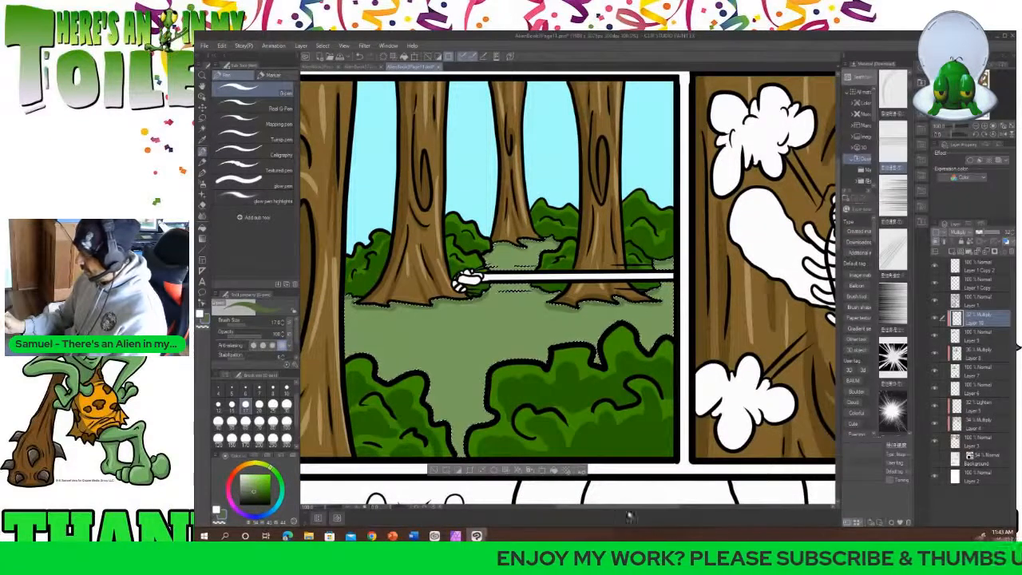
{"action": "mouse_move", "coordinate": [629, 517]}
{"action": "left_mouse_down"}
{"action": "mouse_move", "coordinate": [693, 514]}
{"action": "mouse_move", "coordinate": [641, 511]}
{"action": "left_mouse_up"}
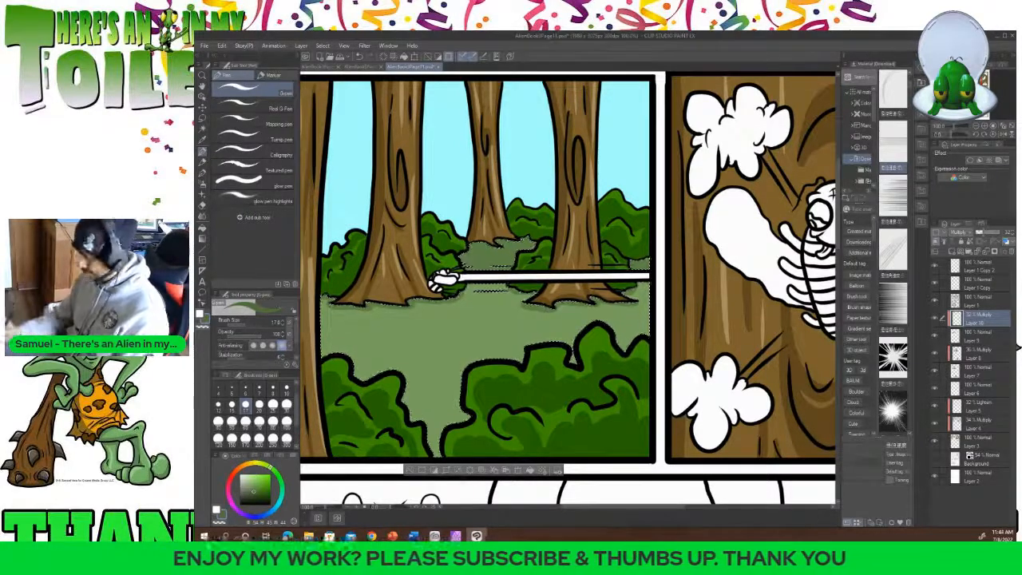
{"action": "key", "text": "ctrl+minus"}
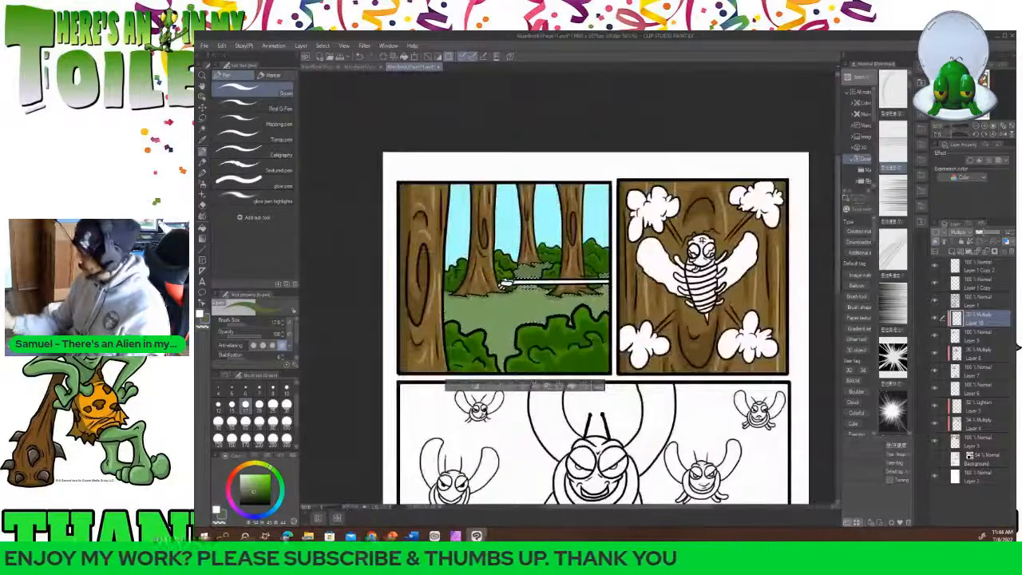
{"action": "left_click_drag", "start_coordinate": [597, 506], "coordinate": [629, 507]}
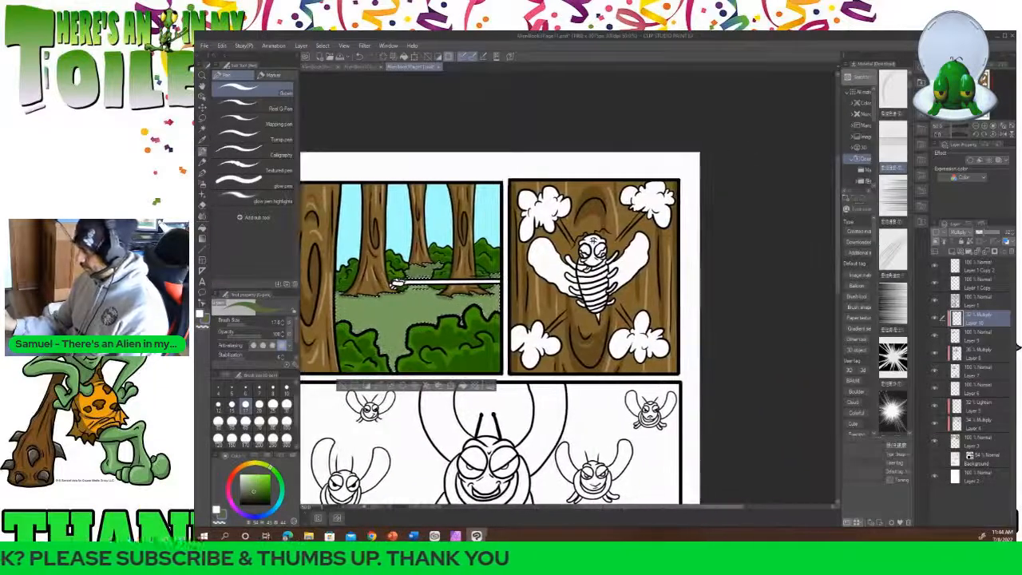
{"action": "scroll", "coordinate": [827, 328], "scroll_direction": "down", "scroll_amount": 10}
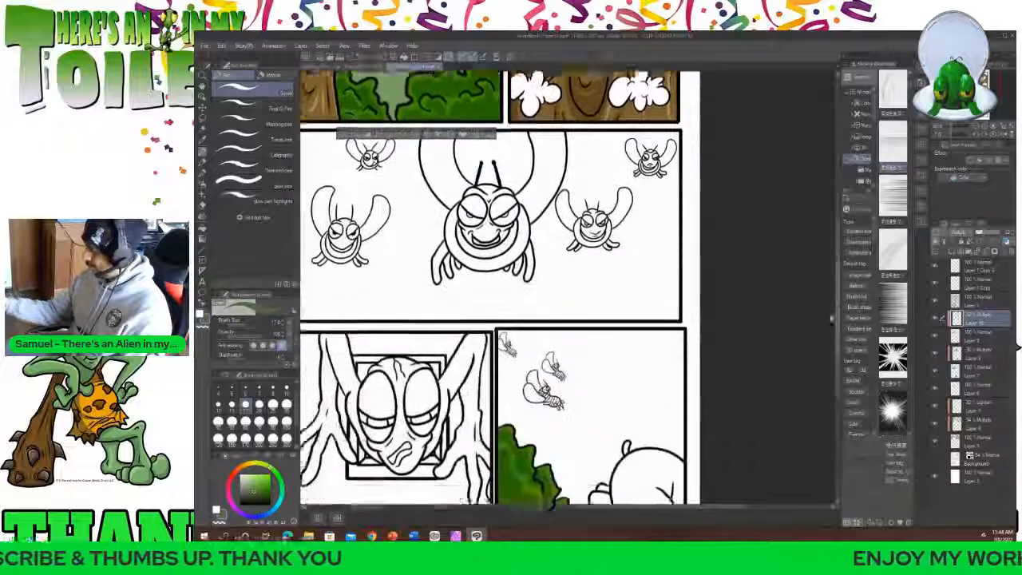
{"action": "scroll", "coordinate": [827, 328], "scroll_direction": "up", "scroll_amount": 8}
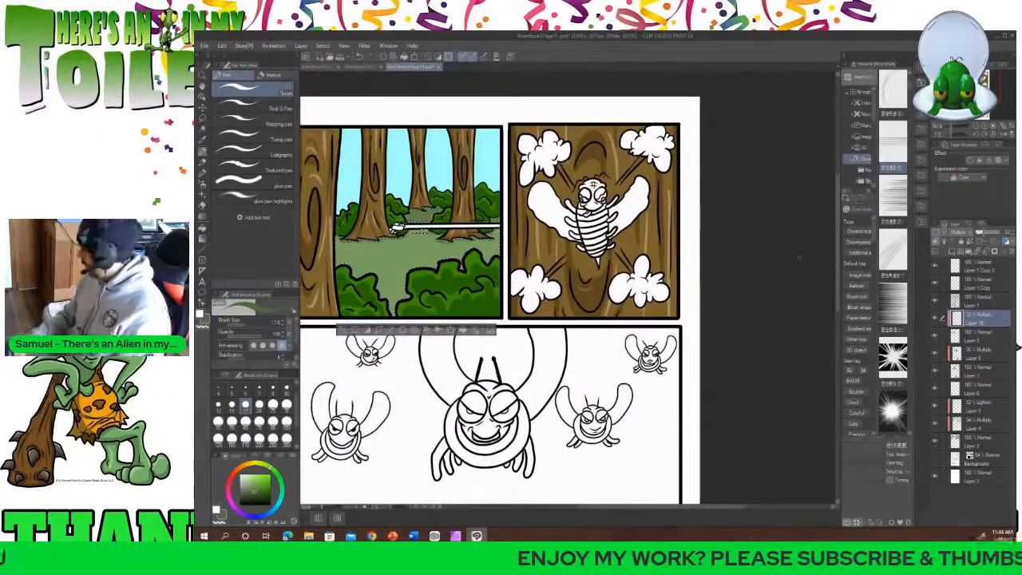
Activate the line-art layer and start an auto selection on the small white bee beside the first panel's tree trunk.
{"action": "left_click", "coordinate": [955, 300]}
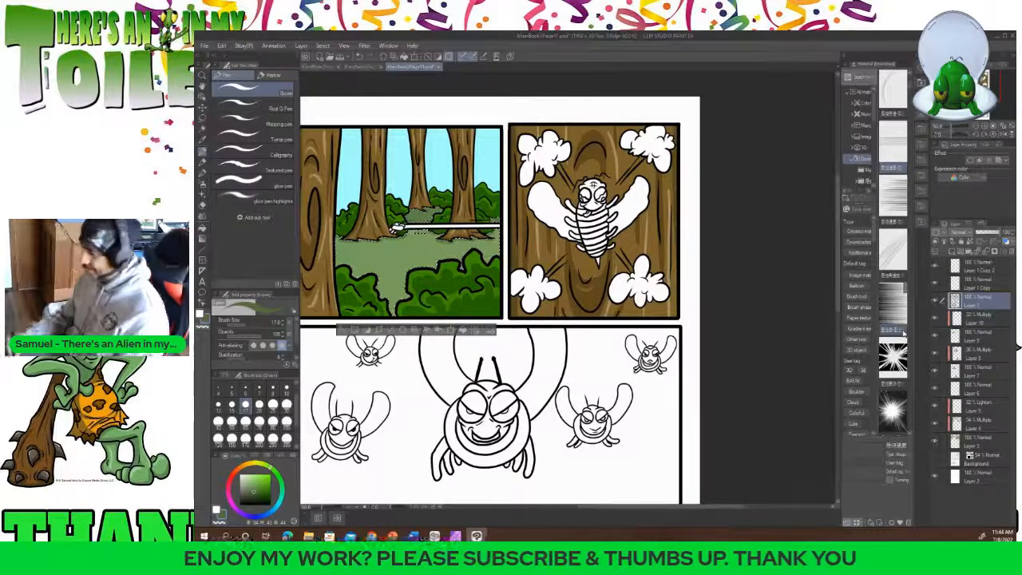
{"action": "left_click", "coordinate": [204, 129]}
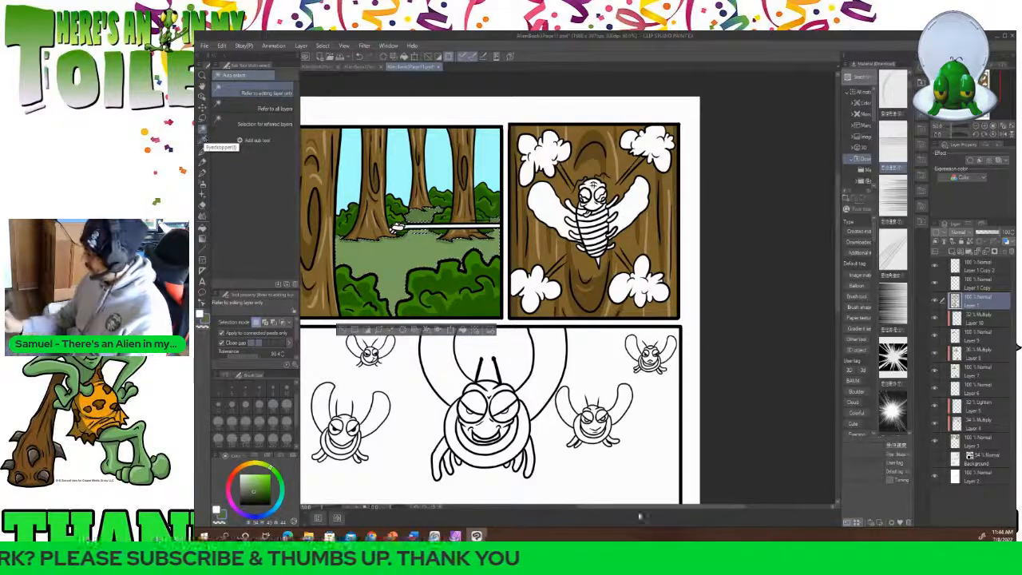
{"action": "left_click_drag", "start_coordinate": [636, 507], "coordinate": [618, 517]}
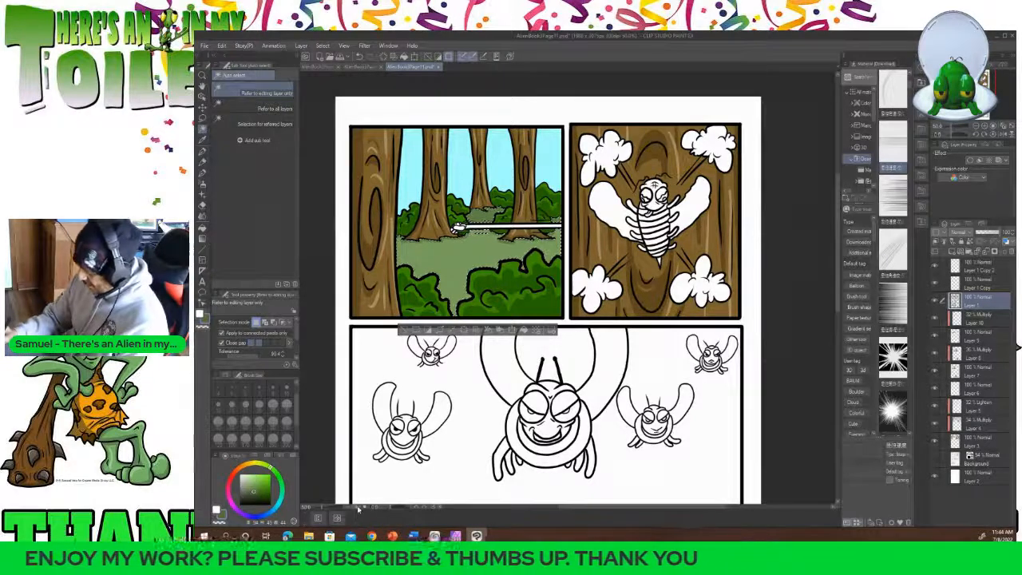
{"action": "key", "text": "ctrl+plus"}
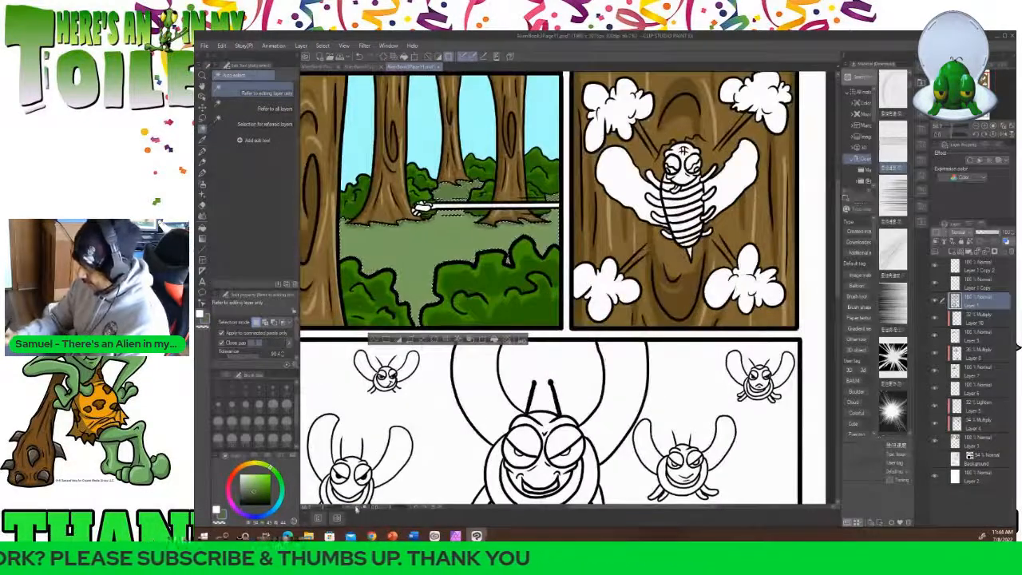
{"action": "key", "text": "ctrl+plus"}
{"action": "left_click_drag", "start_coordinate": [610, 507], "coordinate": [572, 515]}
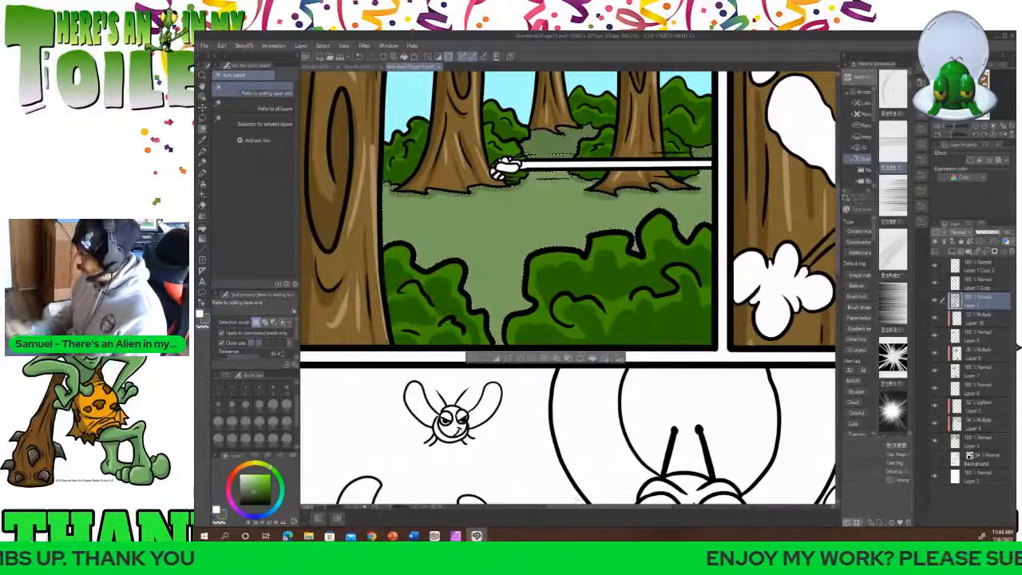
{"action": "left_click", "coordinate": [357, 509]}
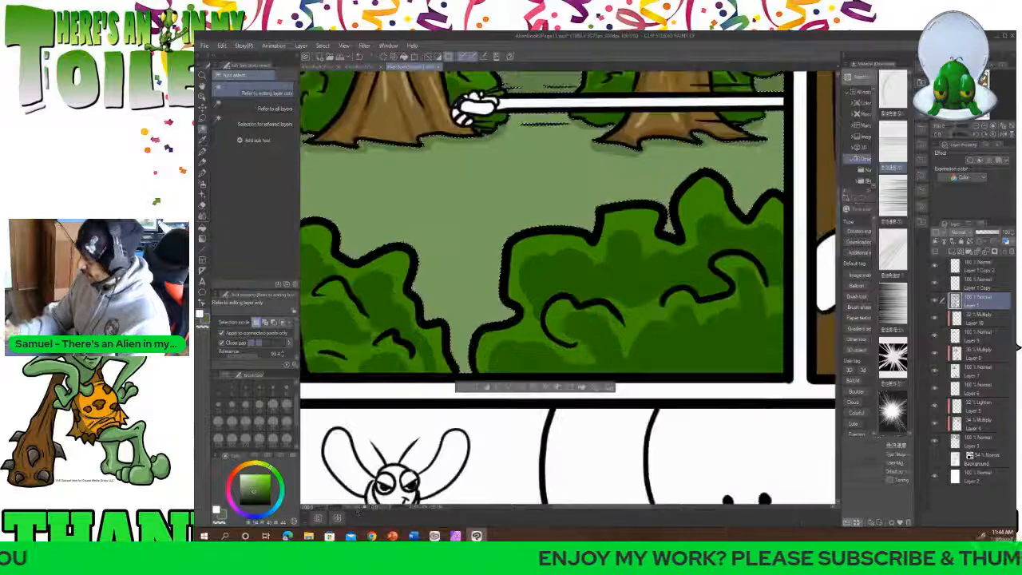
{"action": "mouse_move", "coordinate": [838, 235]}
{"action": "left_mouse_down"}
{"action": "mouse_move", "coordinate": [843, 208]}
{"action": "mouse_move", "coordinate": [841, 228]}
{"action": "left_mouse_up"}
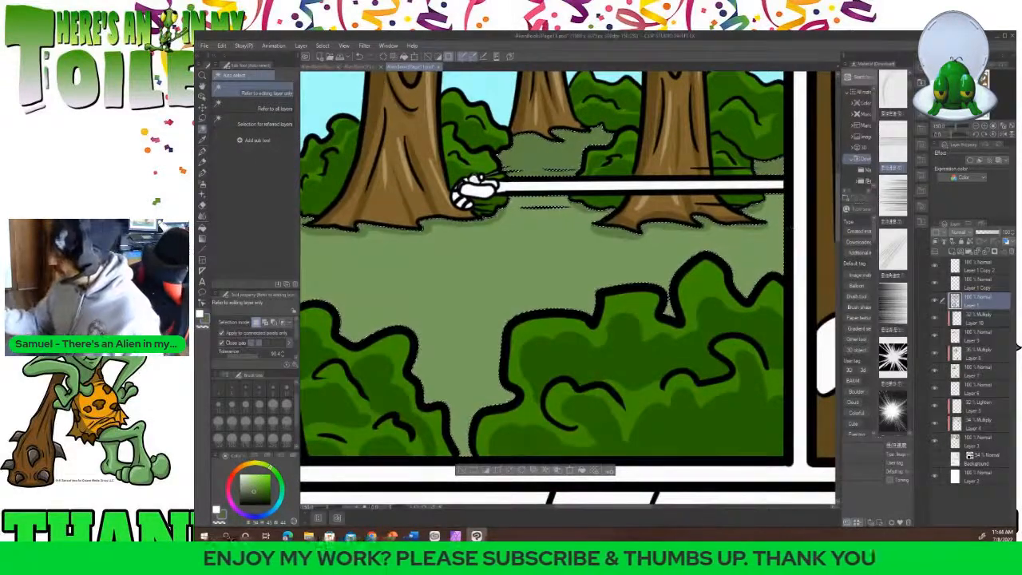
{"action": "left_click", "coordinate": [476, 180]}
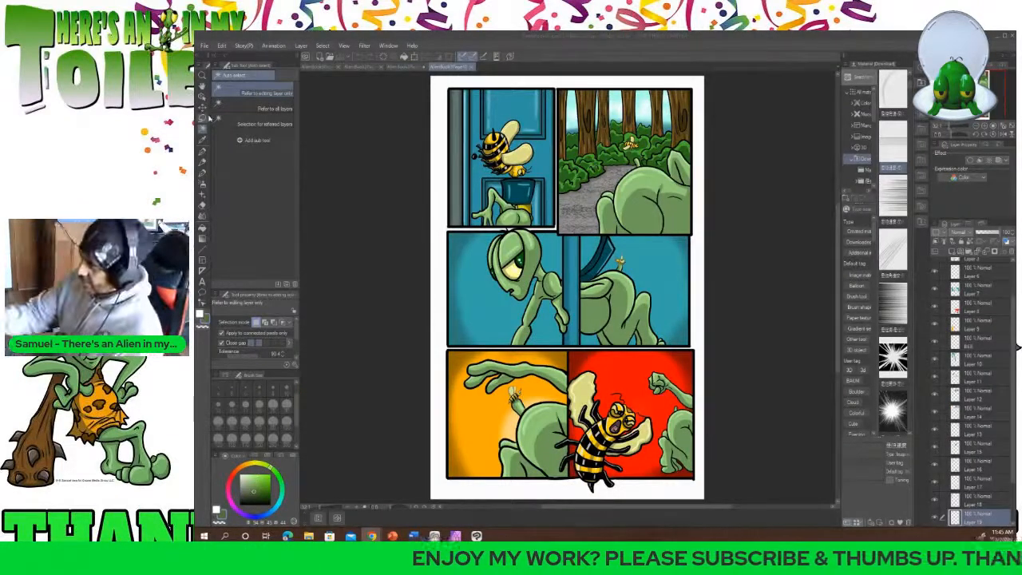
Sample the bee's yellow from the finished page with the eyedropper and return to the page being coloured.
{"action": "left_click", "coordinate": [203, 140]}
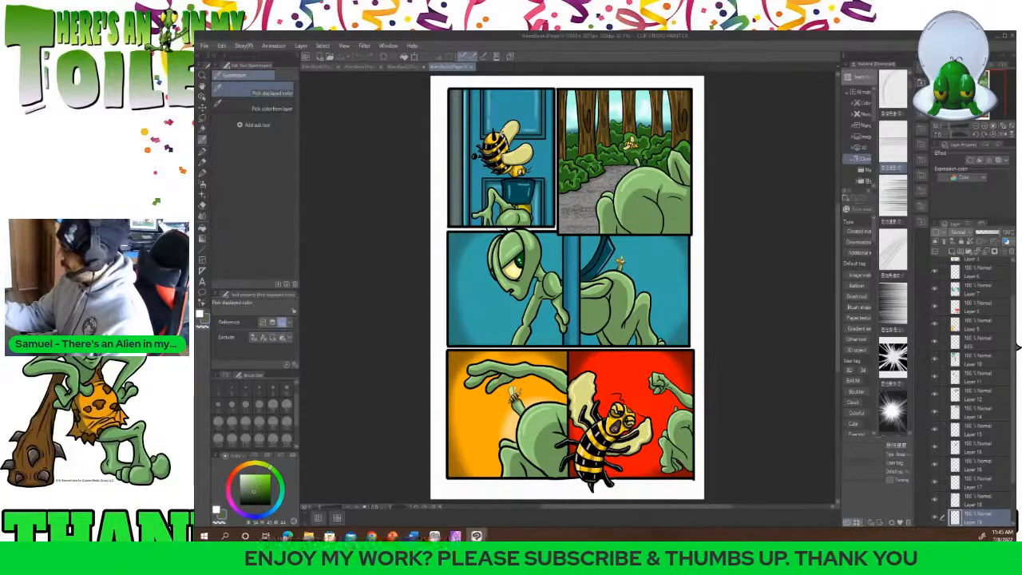
{"action": "left_click", "coordinate": [503, 132]}
{"action": "left_click", "coordinate": [412, 67]}
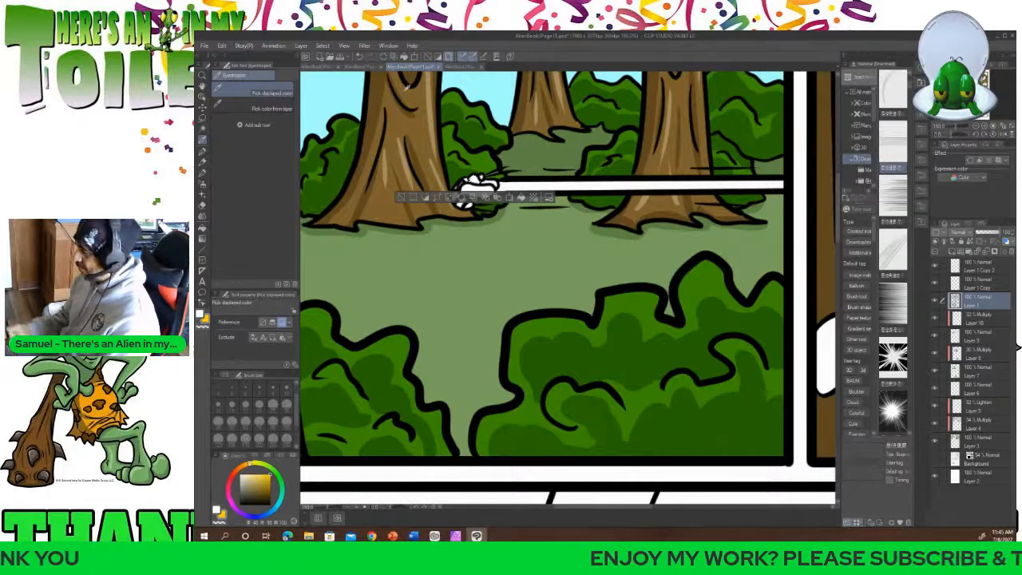
{"action": "left_click", "coordinate": [464, 67]}
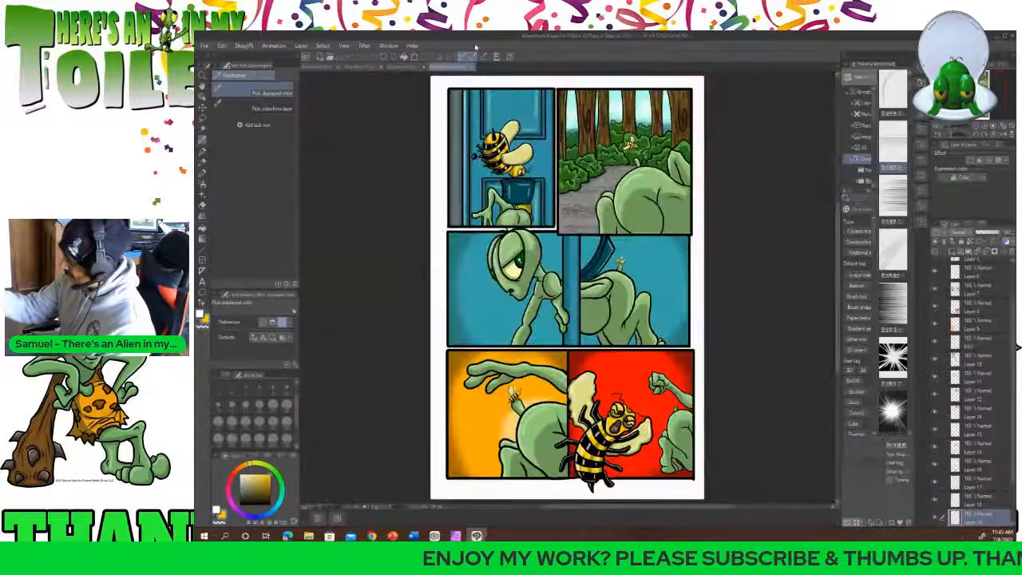
{"action": "left_click", "coordinate": [404, 67]}
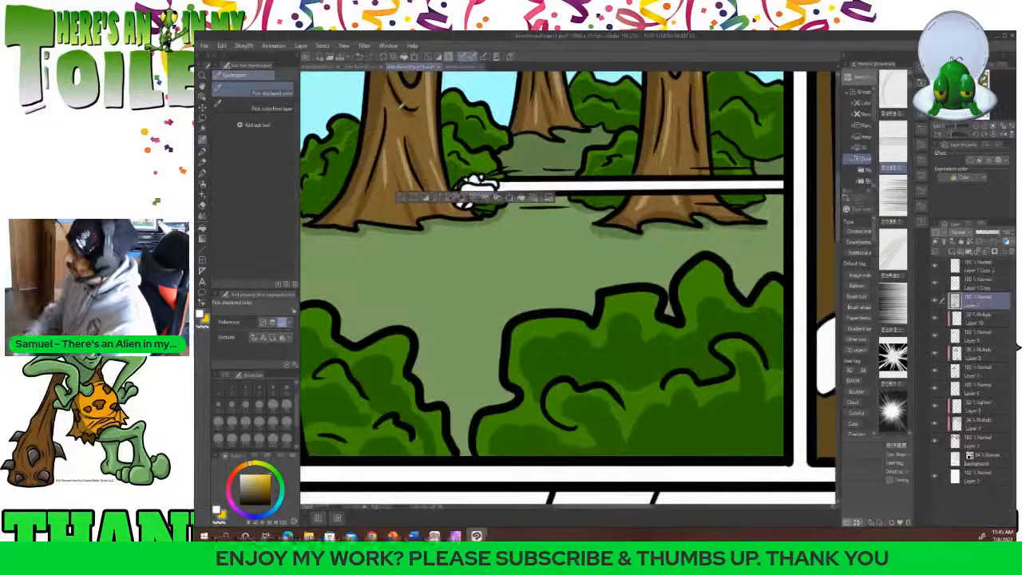
Add the first panel's small bee's body sections to the auto selection, then switch to the lasso selection tool.
{"action": "left_click", "coordinate": [356, 508]}
{"action": "left_click", "coordinate": [205, 129]}
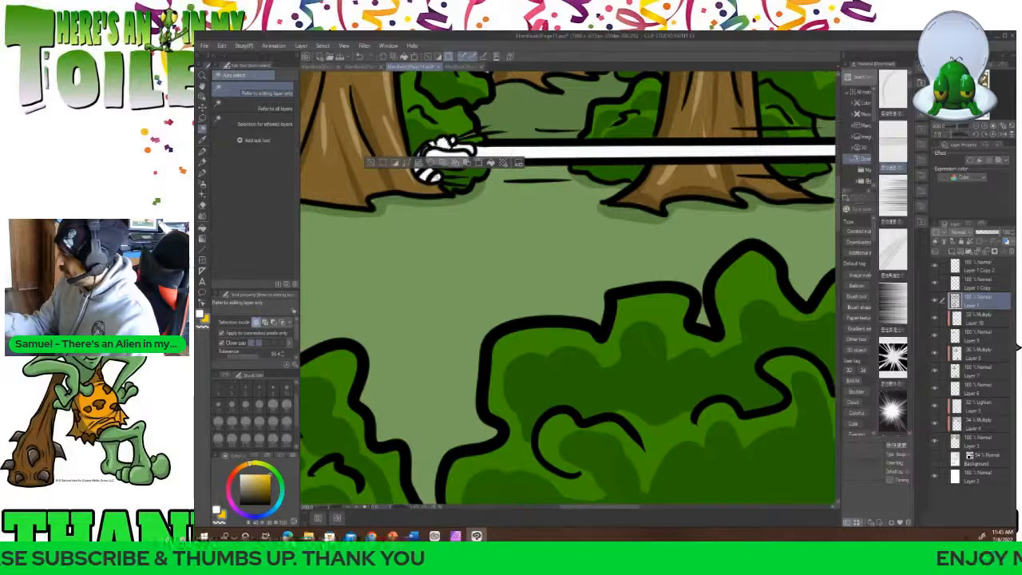
{"action": "left_click", "coordinate": [429, 173], "text": "shift"}
{"action": "left_click", "coordinate": [418, 165], "text": "shift"}
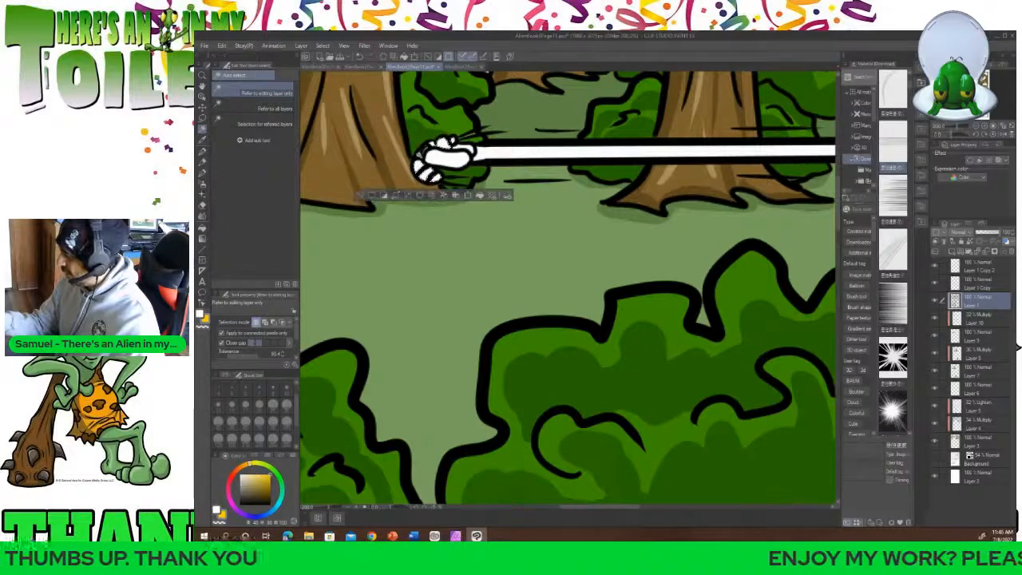
{"action": "left_click", "coordinate": [424, 180], "text": "shift"}
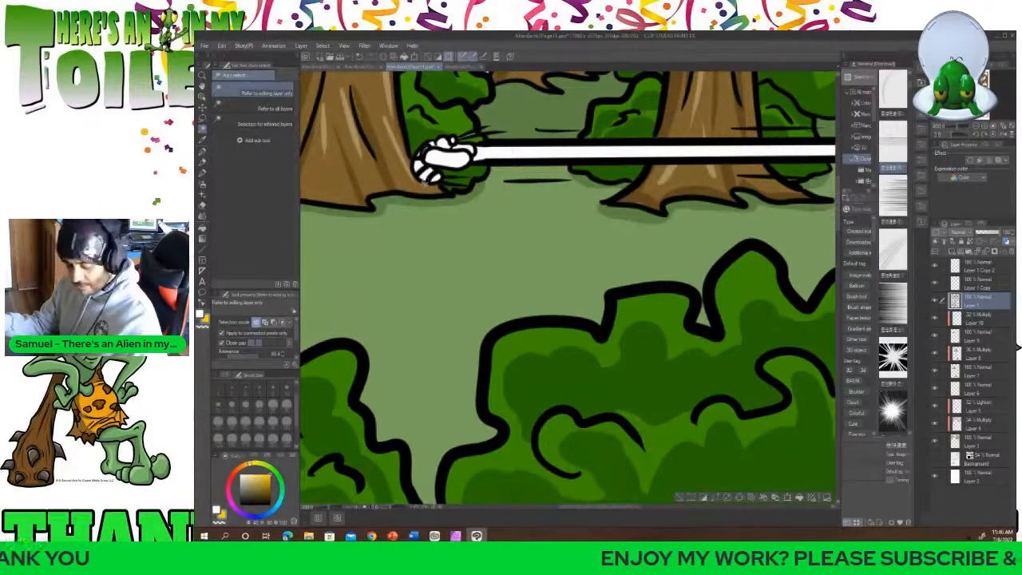
{"action": "key", "text": "ctrl+z"}
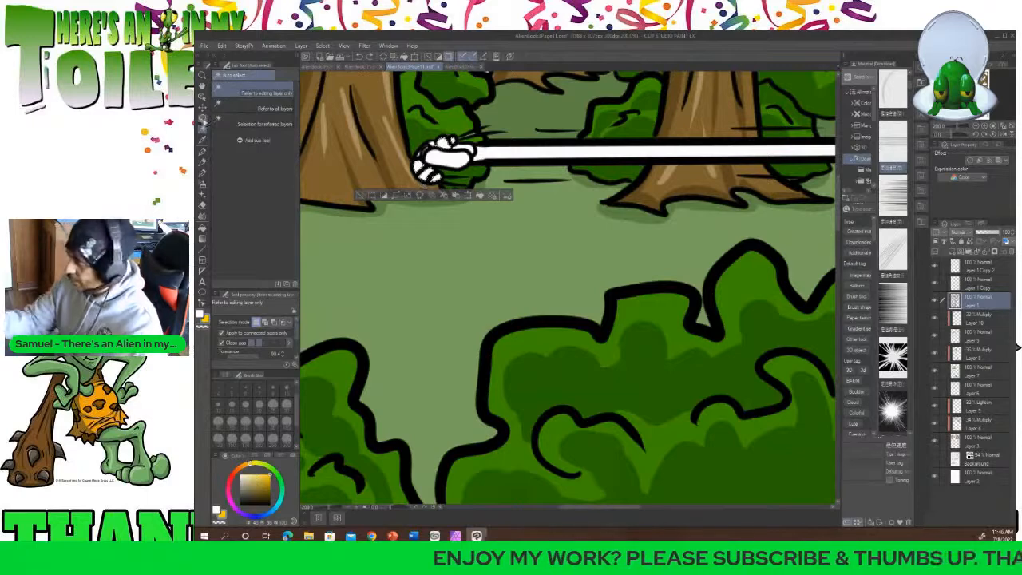
{"action": "key", "text": "m"}
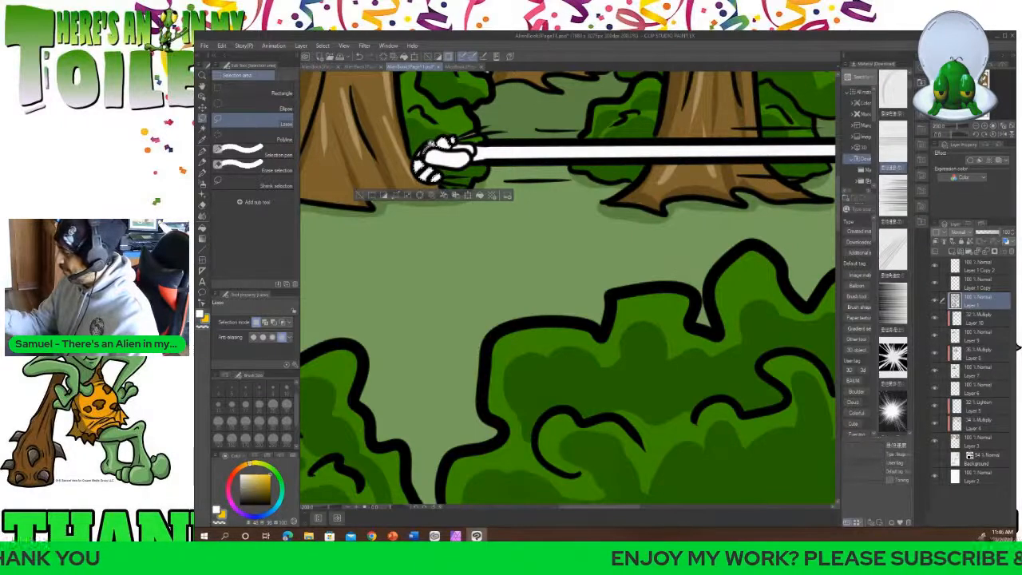
Auto-select the face and lower body ring of the upper-left small bee in the wide third panel.
{"action": "scroll", "coordinate": [427, 182], "scroll_direction": "down", "scroll_amount": 10}
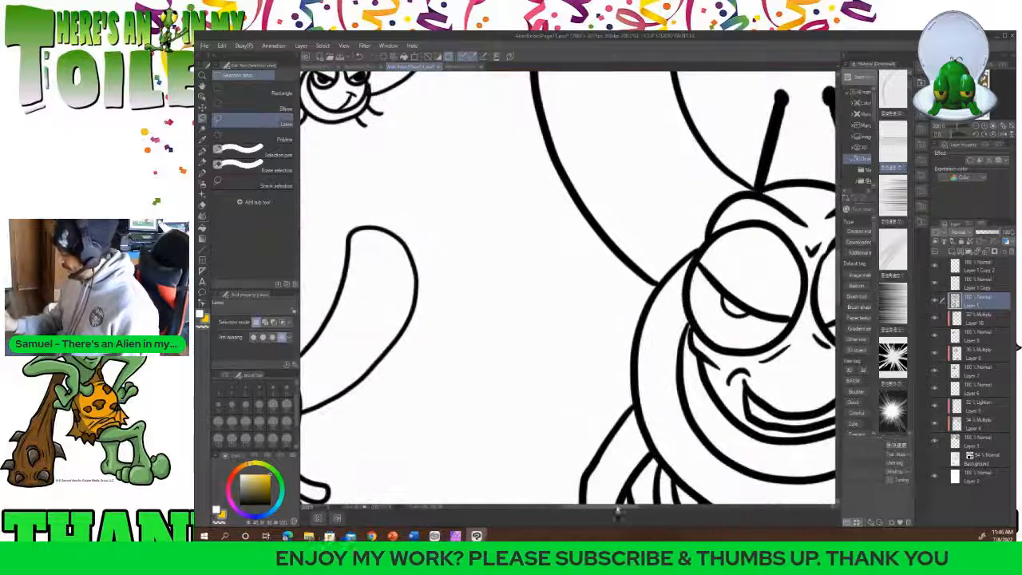
{"action": "left_click_drag", "start_coordinate": [615, 508], "coordinate": [578, 510]}
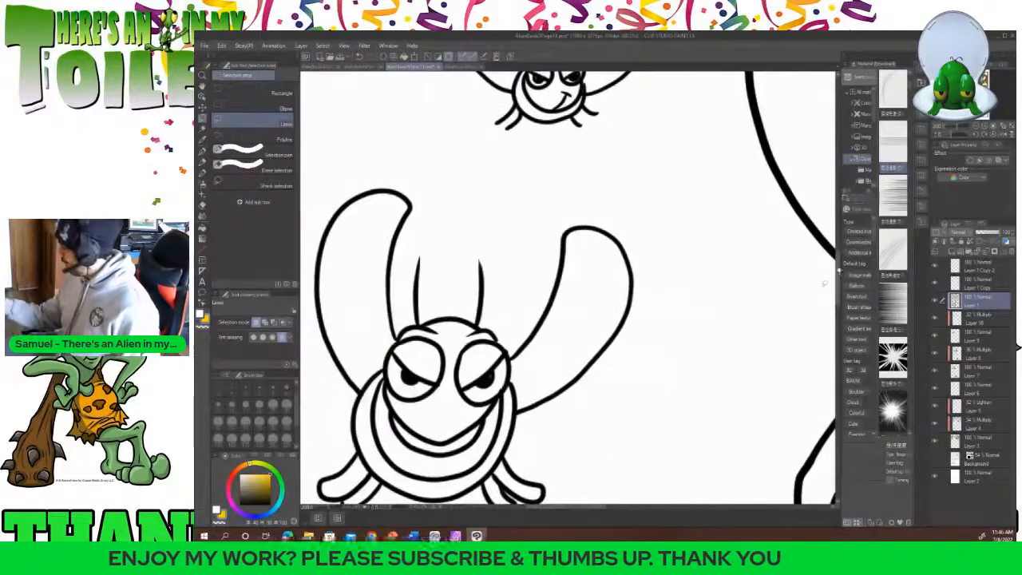
{"action": "scroll", "coordinate": [815, 264], "scroll_direction": "up", "scroll_amount": 3}
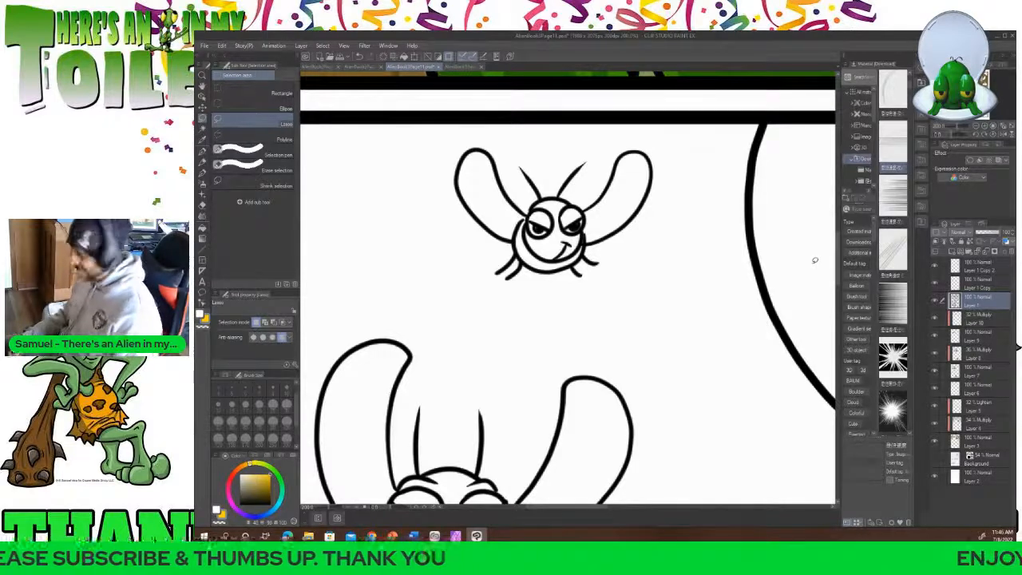
{"action": "left_click", "coordinate": [204, 128]}
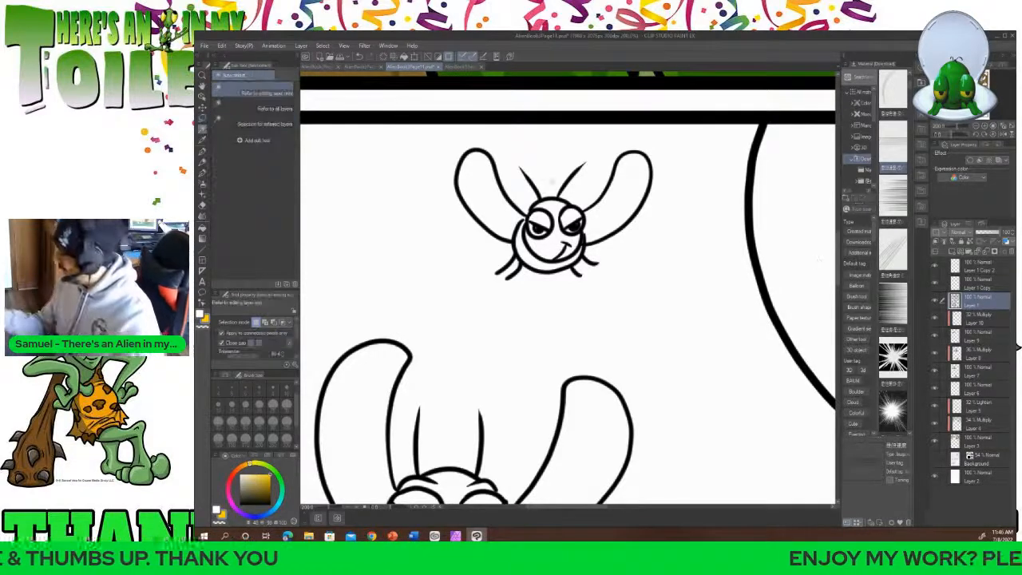
{"action": "left_click", "coordinate": [551, 212]}
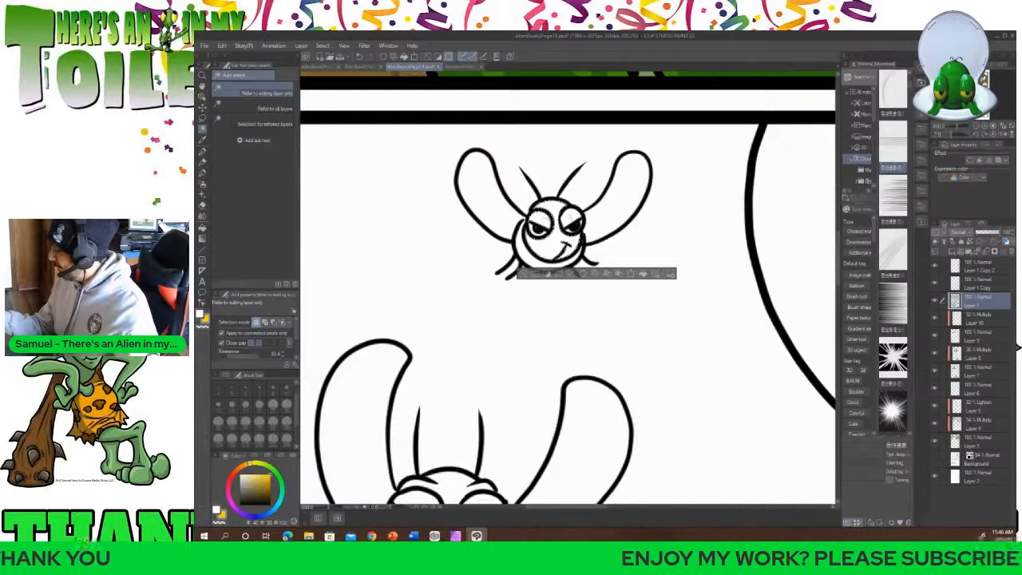
{"action": "left_click", "coordinate": [538, 259], "text": "shift"}
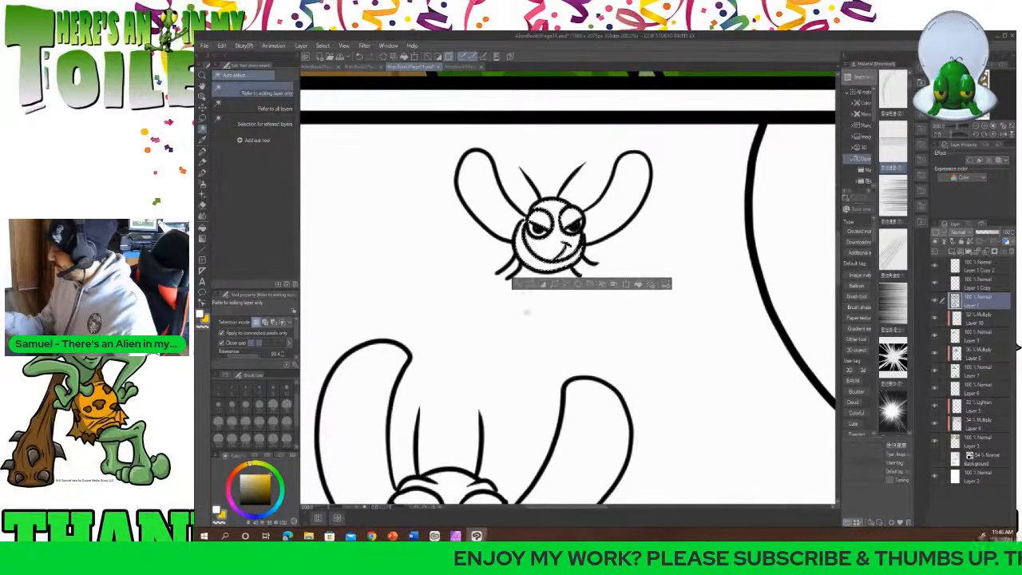
Add the face and body rings of the left medium-sized bee in the third panel to the selection, leaving out its legs.
{"action": "left_click_drag", "start_coordinate": [839, 251], "coordinate": [839, 301]}
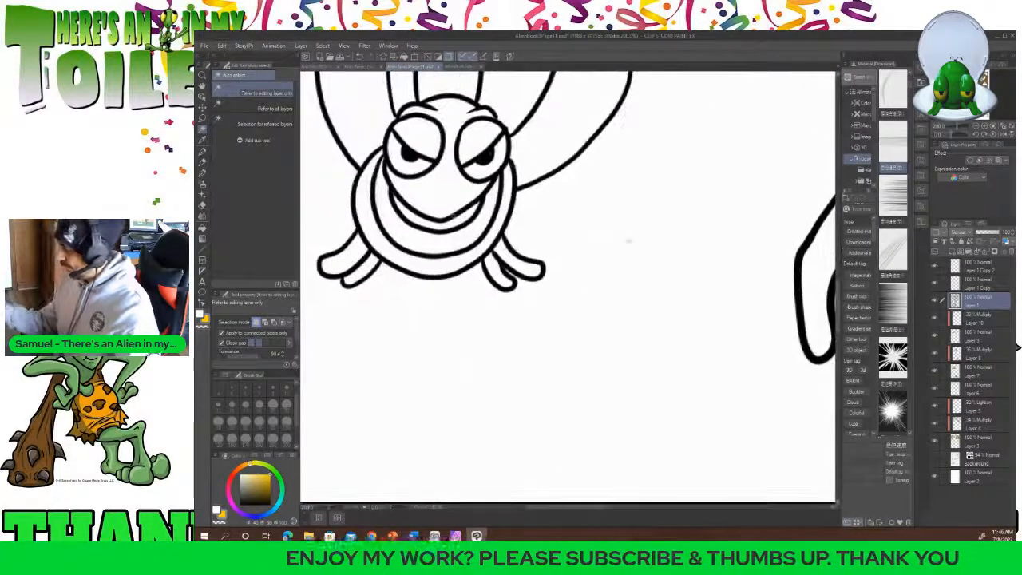
{"action": "left_click", "coordinate": [462, 219], "text": "shift"}
{"action": "left_click", "coordinate": [443, 261], "text": "shift"}
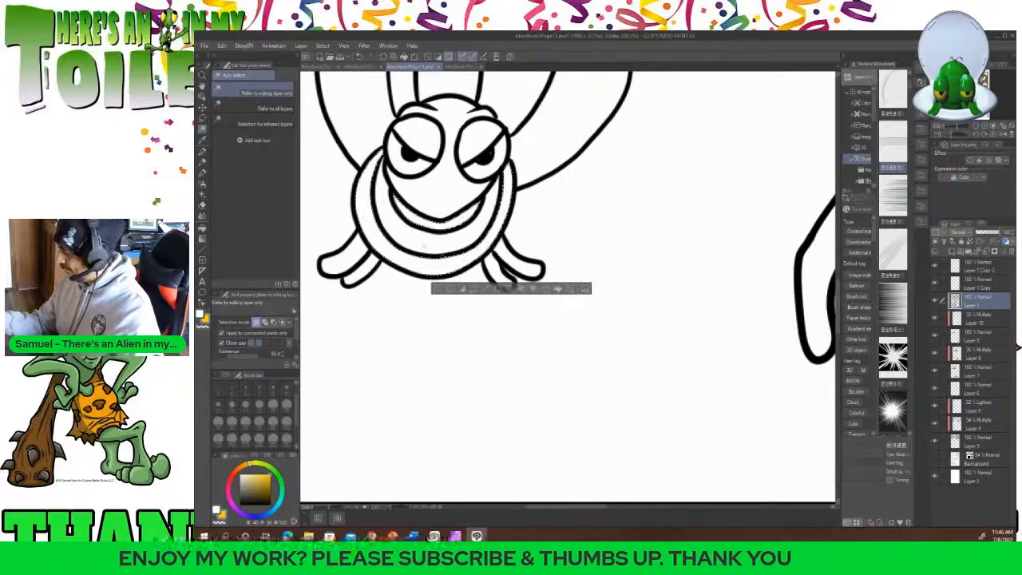
{"action": "left_click", "coordinate": [357, 252], "text": "shift"}
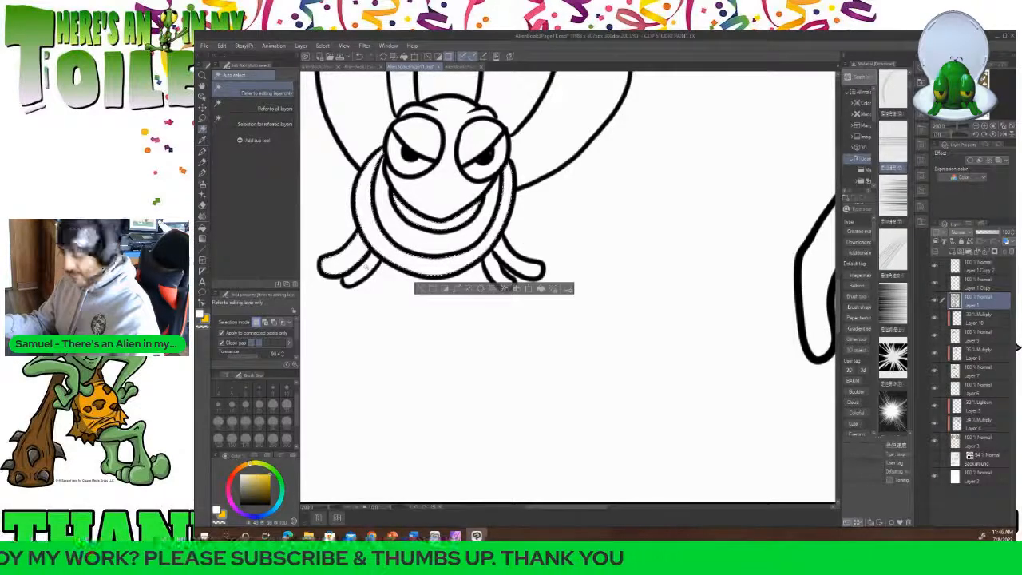
{"action": "key", "text": "ctrl+z"}
{"action": "left_click", "coordinate": [432, 196], "text": "shift"}
{"action": "left_click", "coordinate": [422, 133], "text": "shift"}
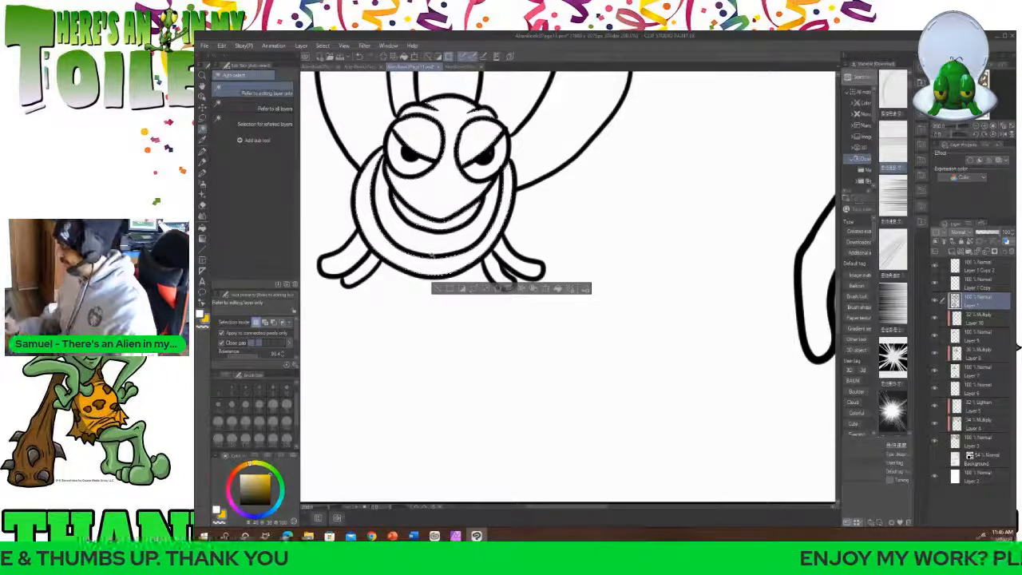
Add the large central bee's face and outer body ring to the selection.
{"action": "left_click_drag", "start_coordinate": [565, 507], "coordinate": [641, 507]}
{"action": "scroll", "coordinate": [739, 231], "scroll_direction": "up", "scroll_amount": 4}
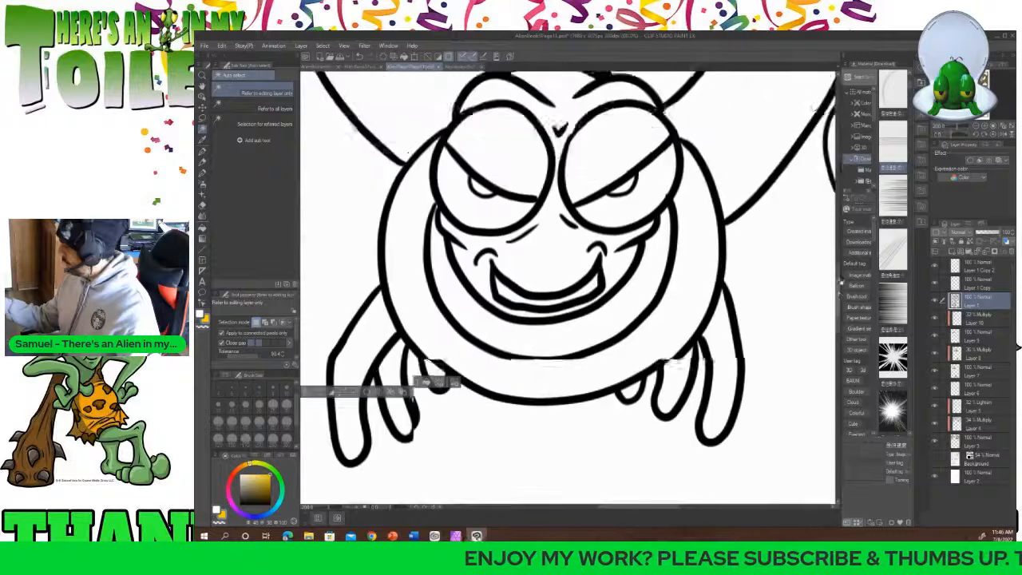
{"action": "left_click", "coordinate": [553, 144], "text": "shift"}
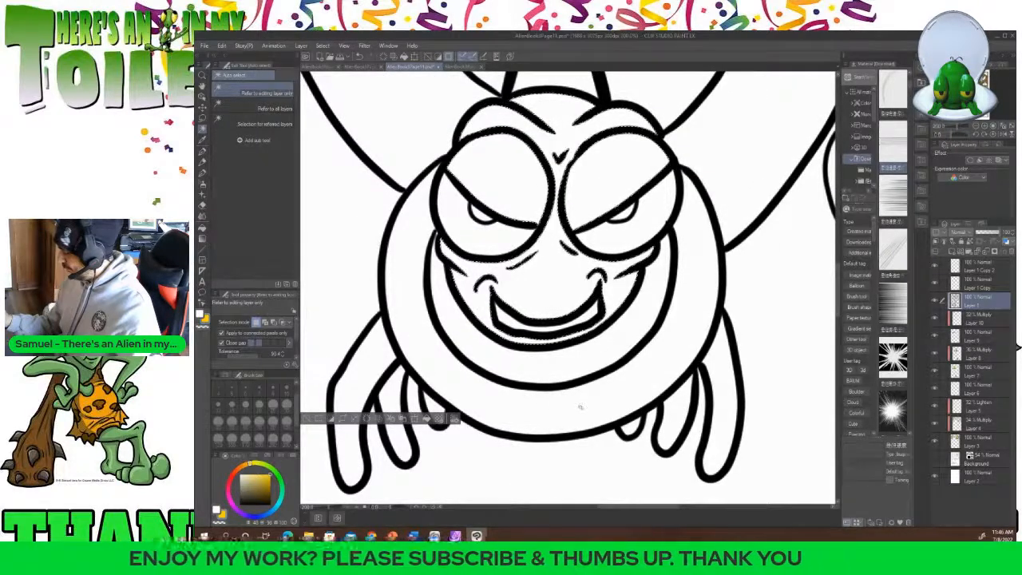
{"action": "left_click", "coordinate": [595, 383], "text": "shift"}
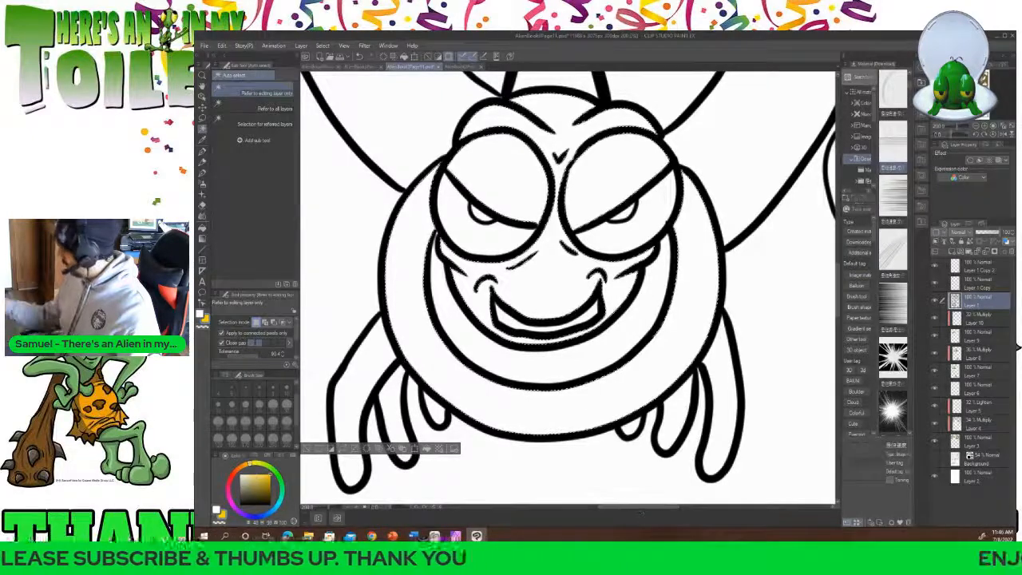
Add the faces and body rings of the right medium-sized bee and the upper-right small bee to the selection.
{"action": "mouse_move", "coordinate": [838, 297]}
{"action": "left_mouse_down"}
{"action": "mouse_move", "coordinate": [844, 256]}
{"action": "mouse_move", "coordinate": [839, 307]}
{"action": "left_mouse_up"}
{"action": "left_click_drag", "start_coordinate": [646, 509], "coordinate": [714, 502]}
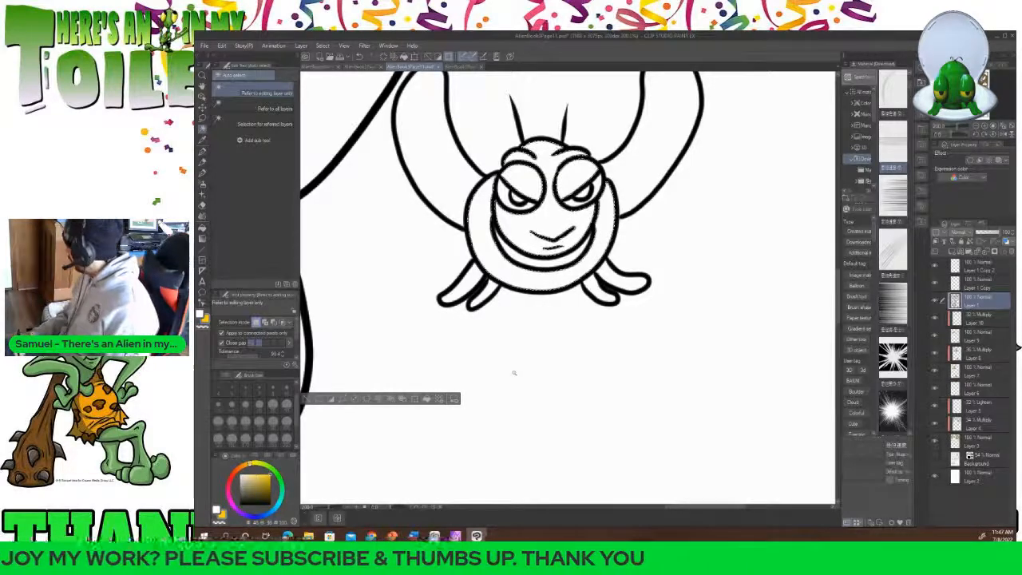
{"action": "left_click_drag", "start_coordinate": [838, 307], "coordinate": [838, 284]}
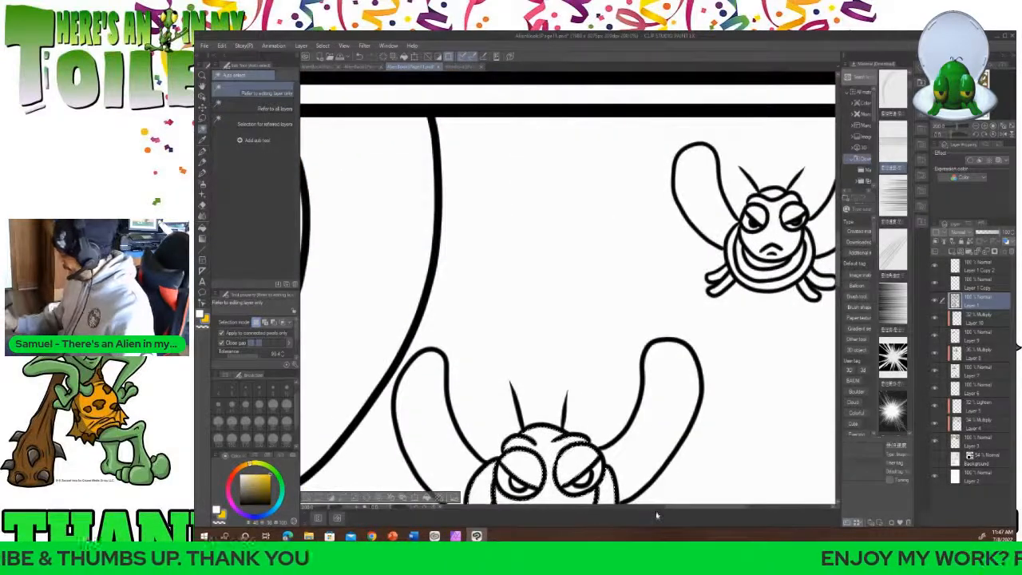
{"action": "left_click_drag", "start_coordinate": [673, 508], "coordinate": [709, 508]}
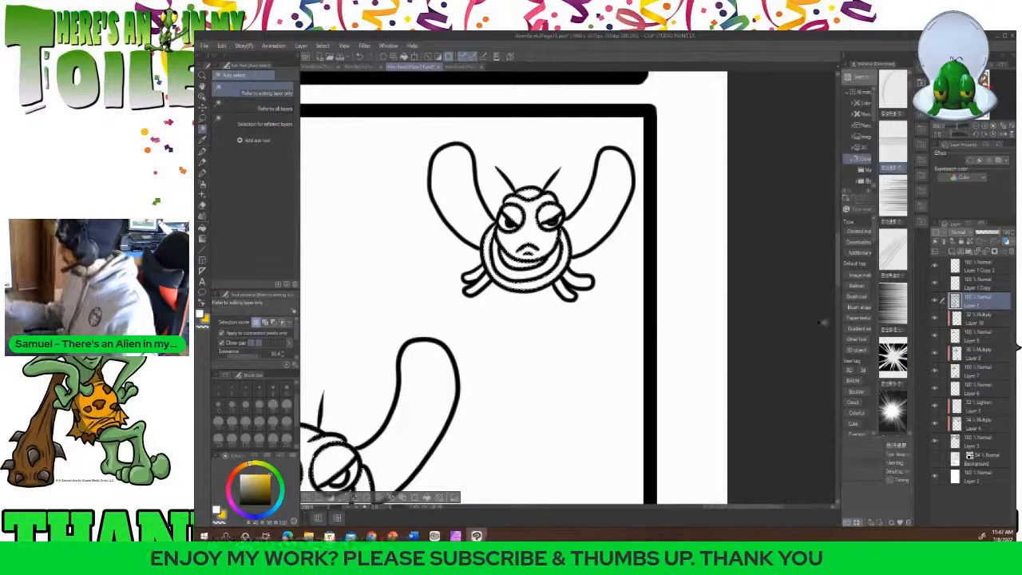
{"action": "scroll", "coordinate": [839, 257], "scroll_direction": "up", "scroll_amount": 1}
Add the head and alternating body stripes of the bee stuck to the tree trunk to the selection.
{"action": "left_click_drag", "start_coordinate": [839, 257], "coordinate": [839, 183]}
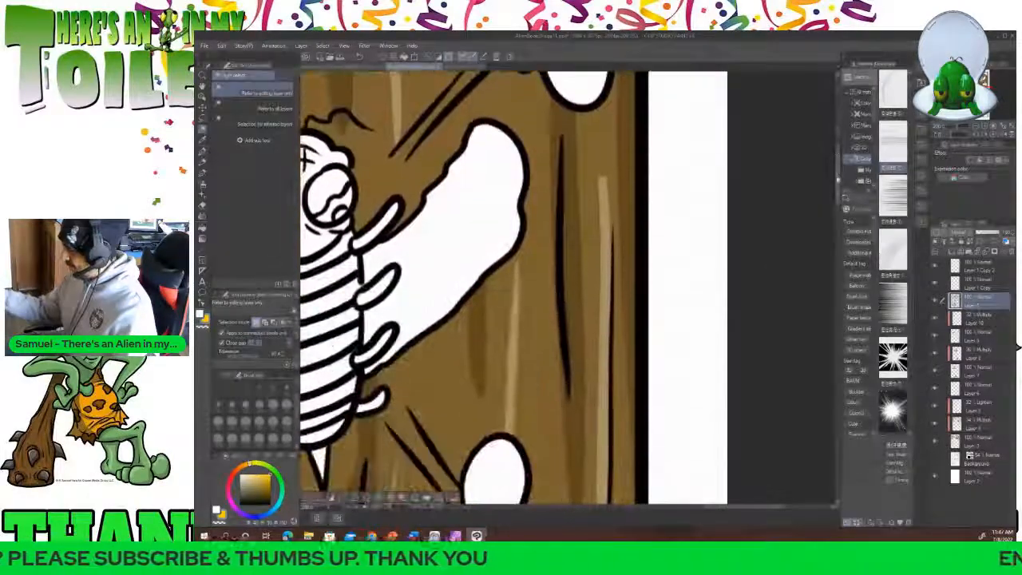
{"action": "left_click_drag", "start_coordinate": [716, 509], "coordinate": [669, 512]}
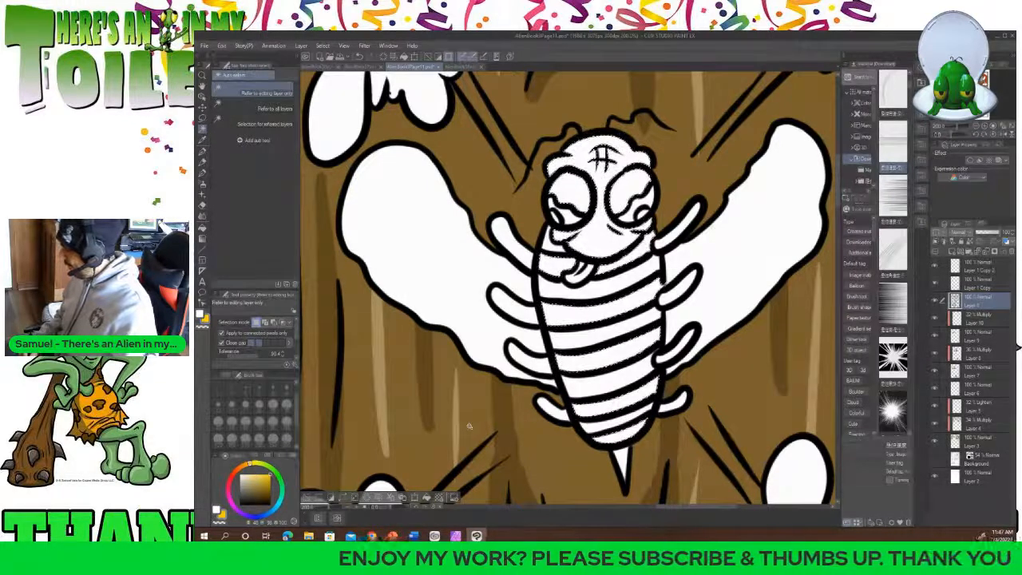
{"action": "scroll", "coordinate": [469, 427], "scroll_direction": "down", "scroll_amount": 15}
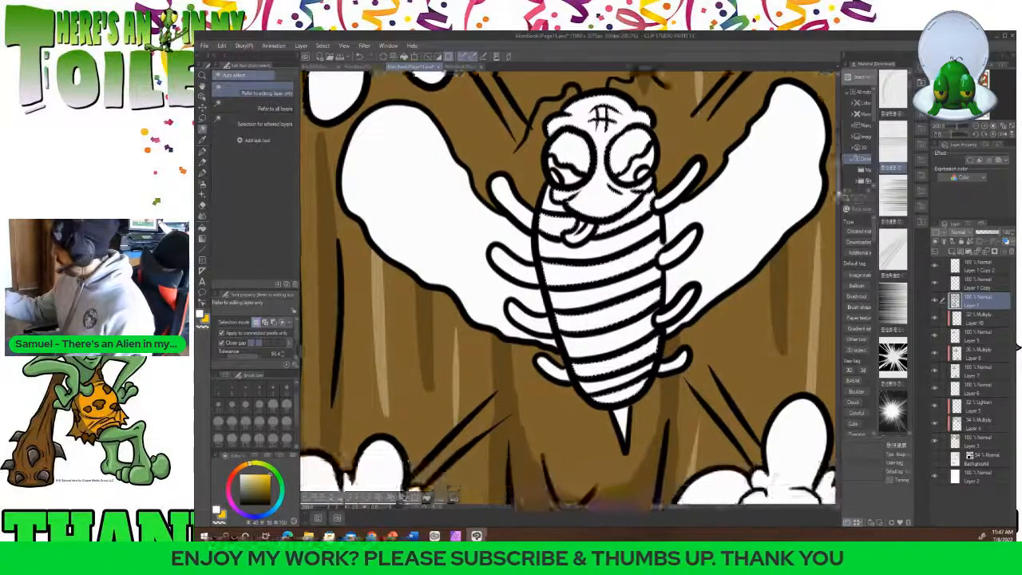
Create a new layer directly above the Multiply Layer 10 and fill the selected bee faces and body sections with yellow.
{"action": "left_click_drag", "start_coordinate": [835, 283], "coordinate": [834, 280]}
{"action": "scroll", "coordinate": [835, 283], "scroll_direction": "down", "scroll_amount": 12}
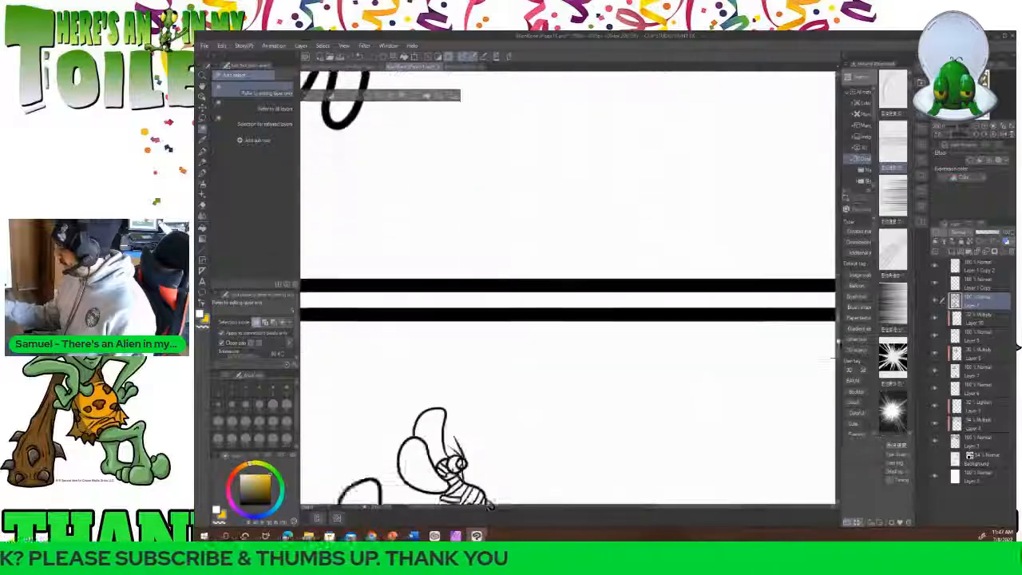
{"action": "left_click_drag", "start_coordinate": [715, 508], "coordinate": [698, 509]}
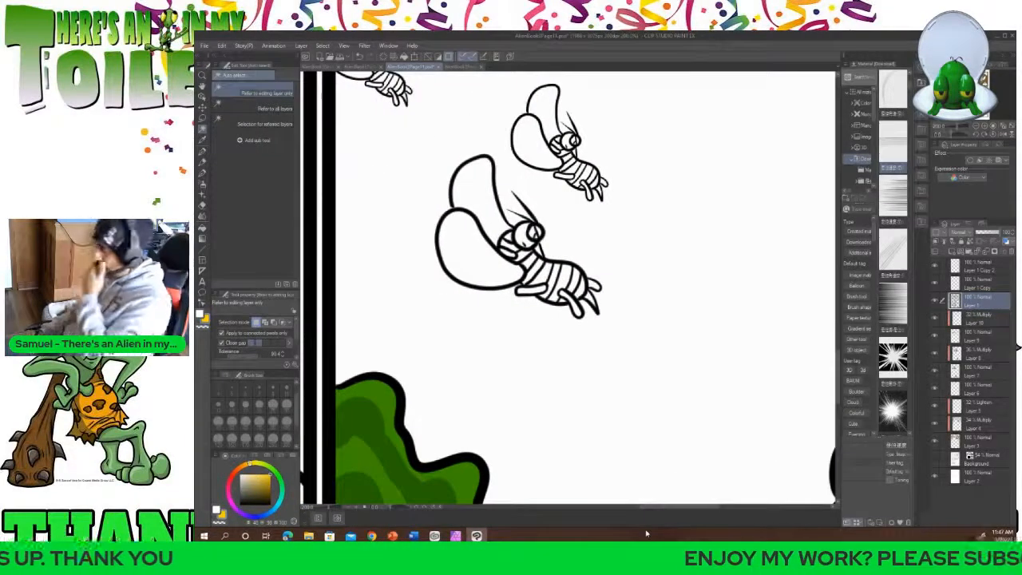
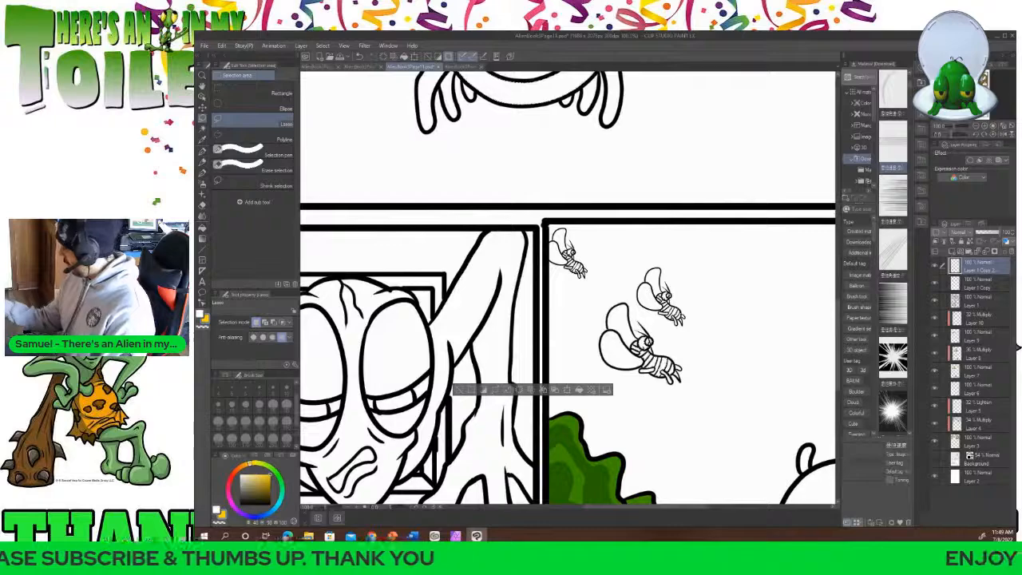
{"action": "scroll", "coordinate": [838, 316], "scroll_direction": "down", "scroll_amount": 5}
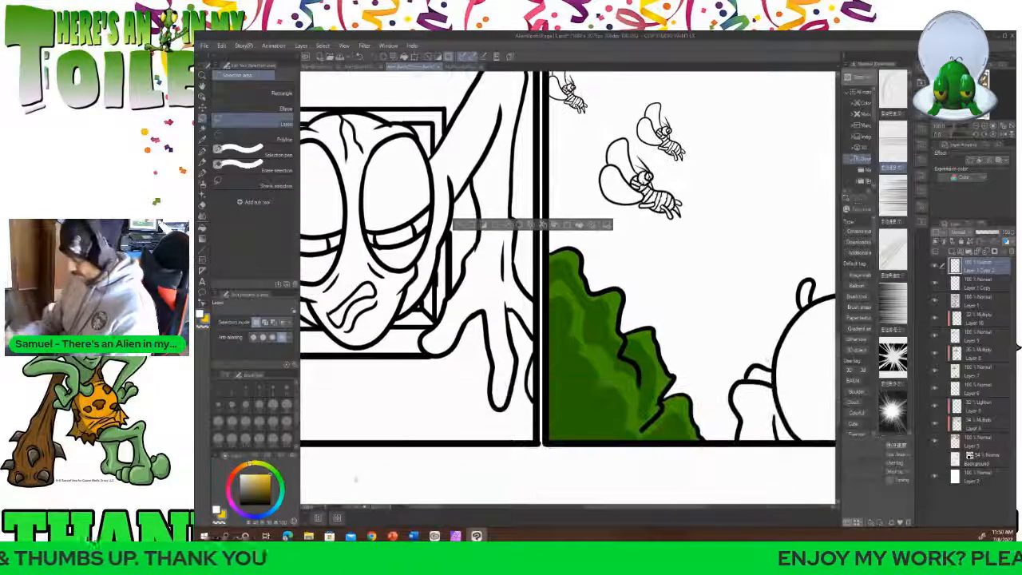
{"action": "left_click", "coordinate": [348, 507]}
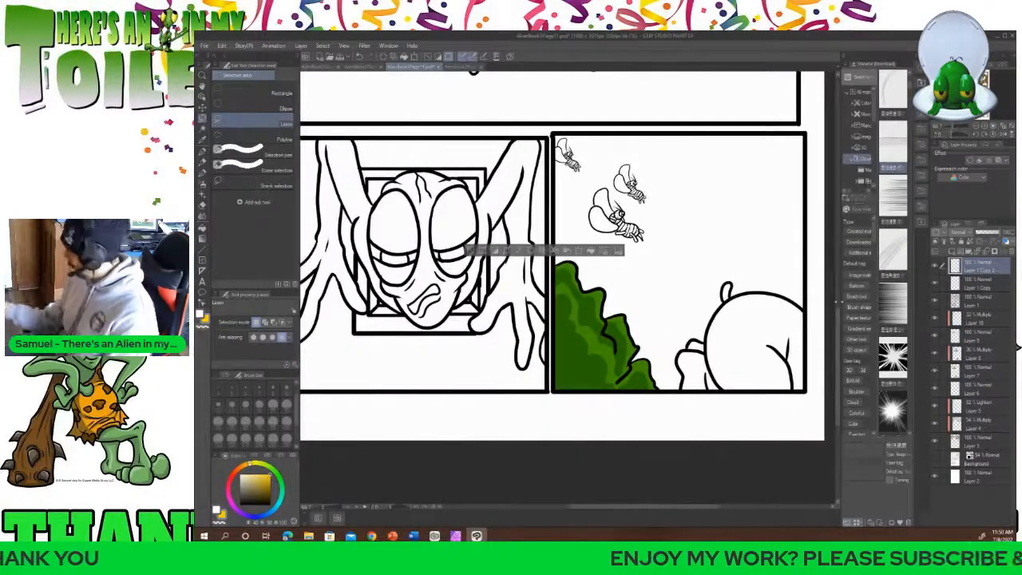
{"action": "left_click_drag", "start_coordinate": [839, 313], "coordinate": [843, 225]}
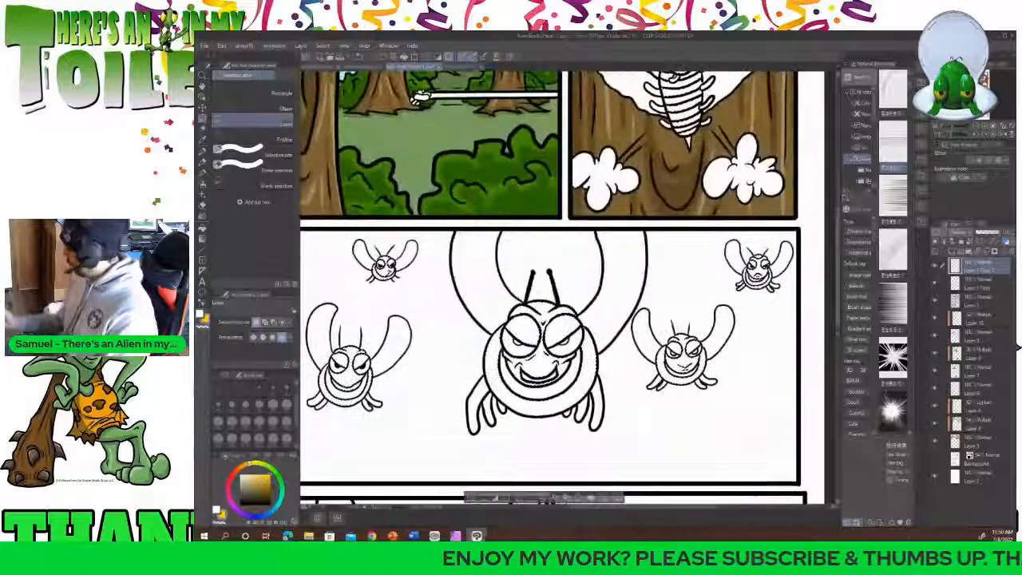
{"action": "left_click", "coordinate": [988, 319]}
{"action": "left_click", "coordinate": [965, 242]}
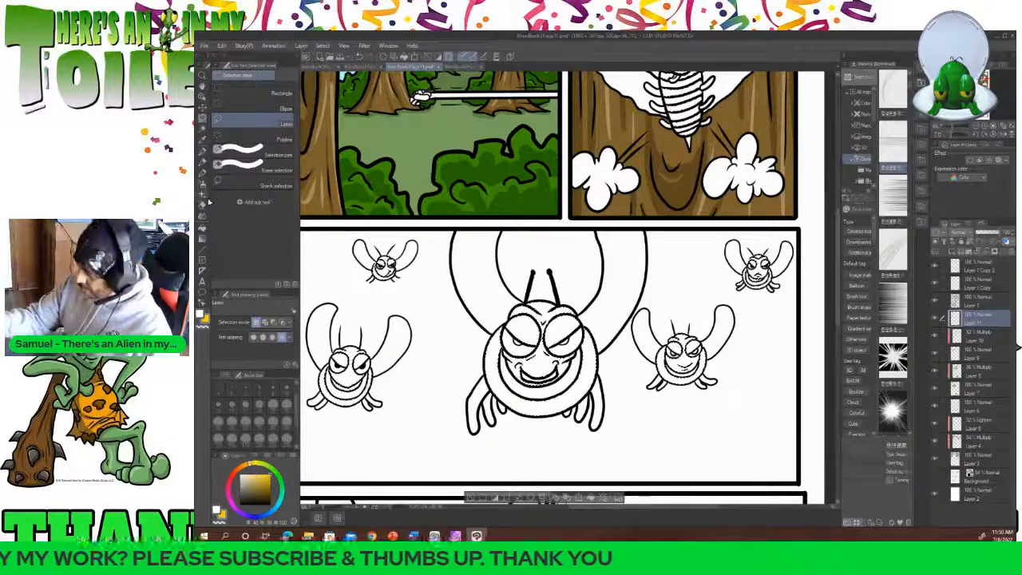
{"action": "left_click", "coordinate": [203, 228]}
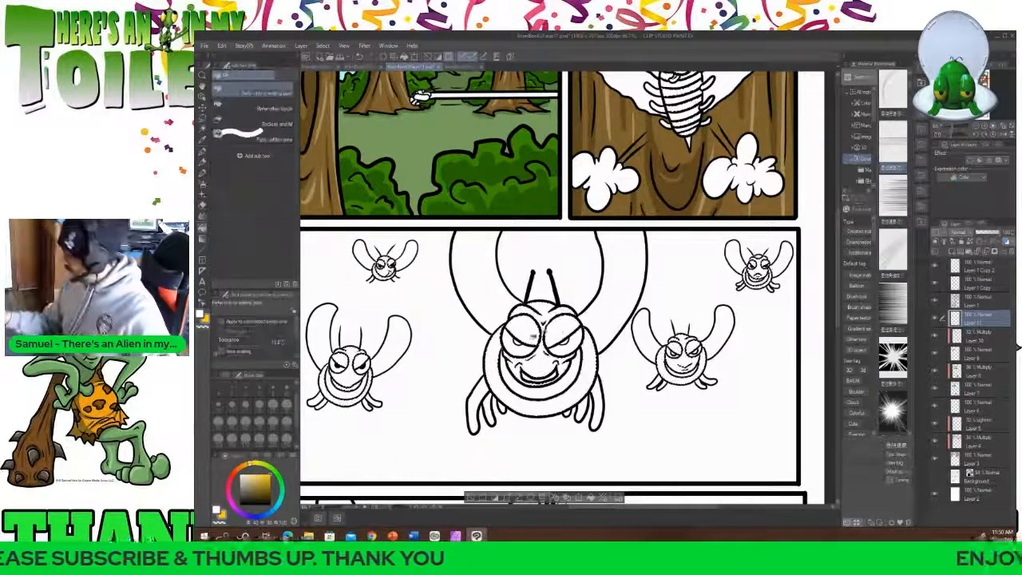
{"action": "left_click", "coordinate": [501, 412]}
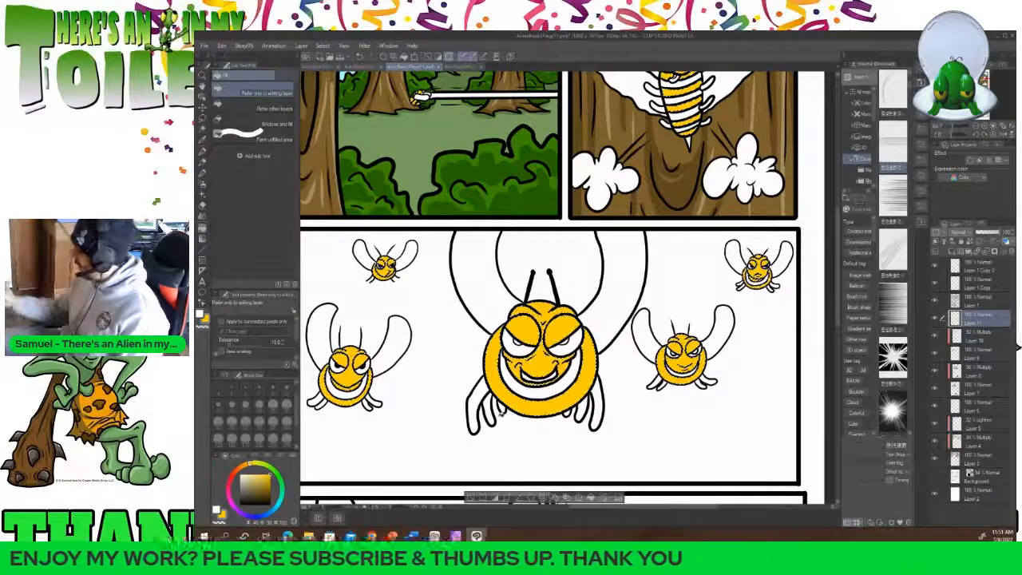
Compare the tree-trunk bee's colouring with the bees on the finished comic page, then return to the current page.
{"action": "scroll", "coordinate": [551, 288], "scroll_direction": "up", "scroll_amount": 5}
{"action": "scroll", "coordinate": [551, 303], "scroll_direction": "down", "scroll_amount": 1}
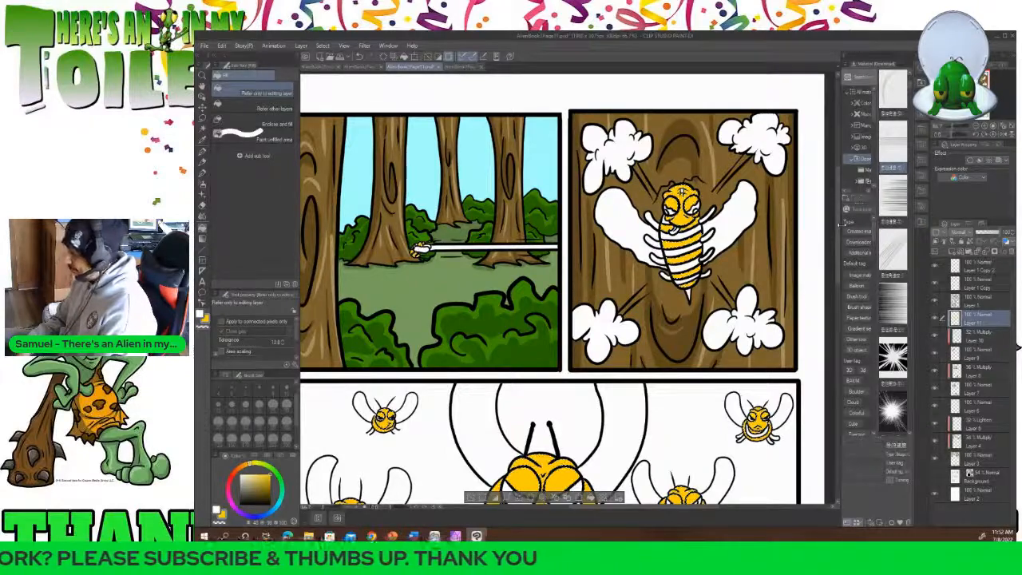
{"action": "left_click", "coordinate": [469, 68]}
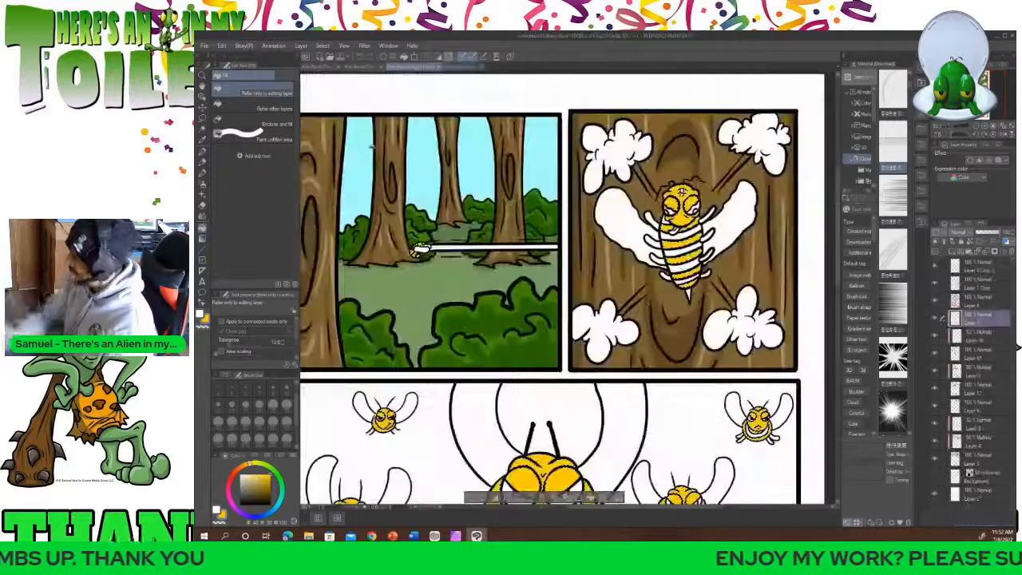
{"action": "left_click", "coordinate": [406, 68]}
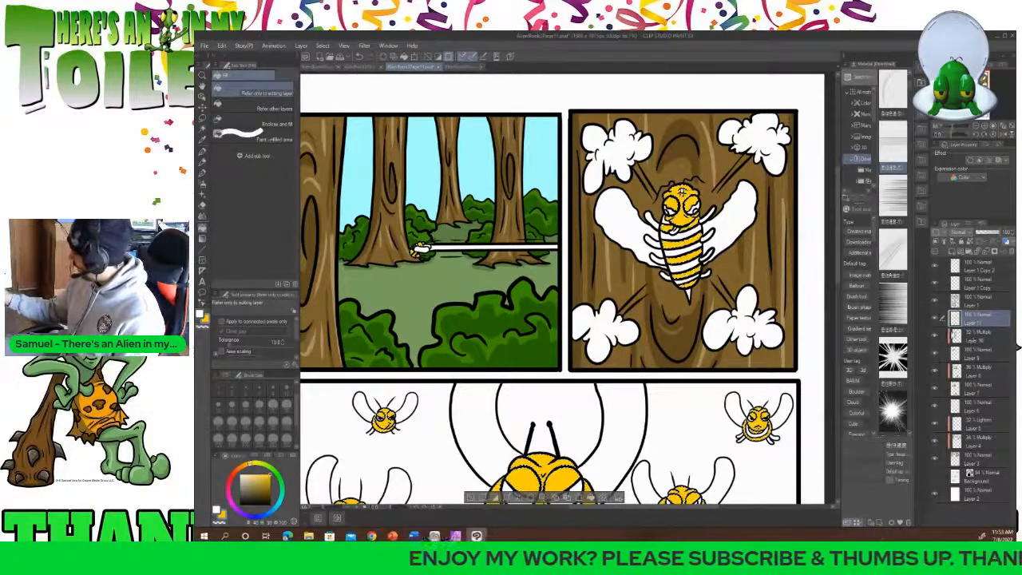
On Layer 1, auto-select the remaining white body stripes of the bee on the tree trunk.
{"action": "left_click", "coordinate": [974, 301]}
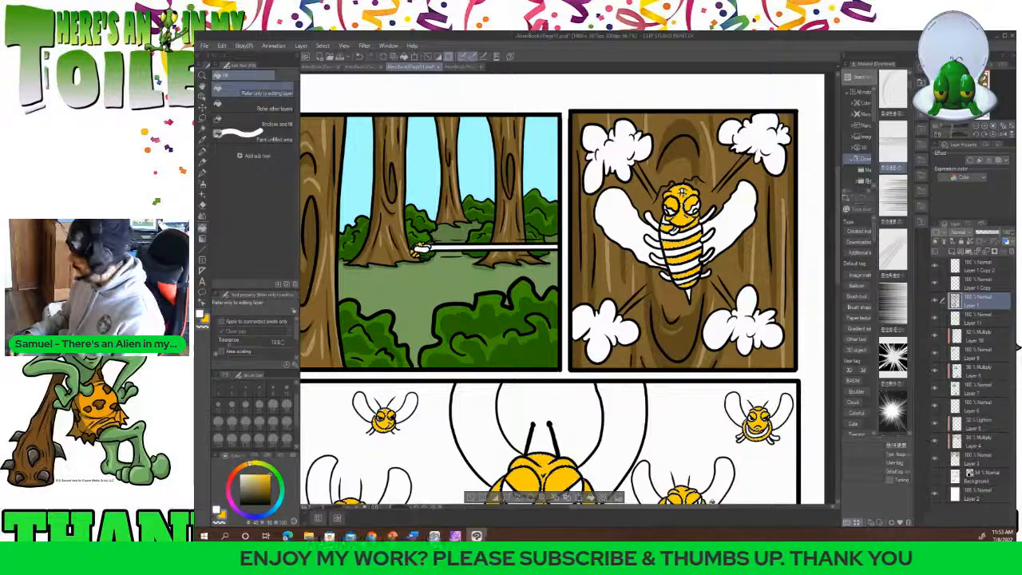
{"action": "left_click", "coordinate": [203, 129]}
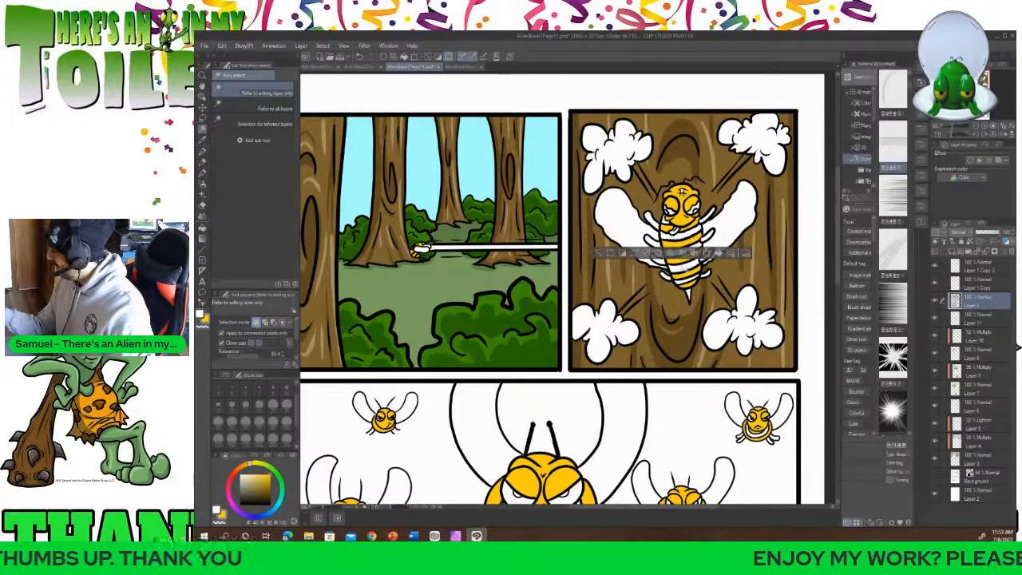
{"action": "left_click", "coordinate": [681, 255], "text": "shift"}
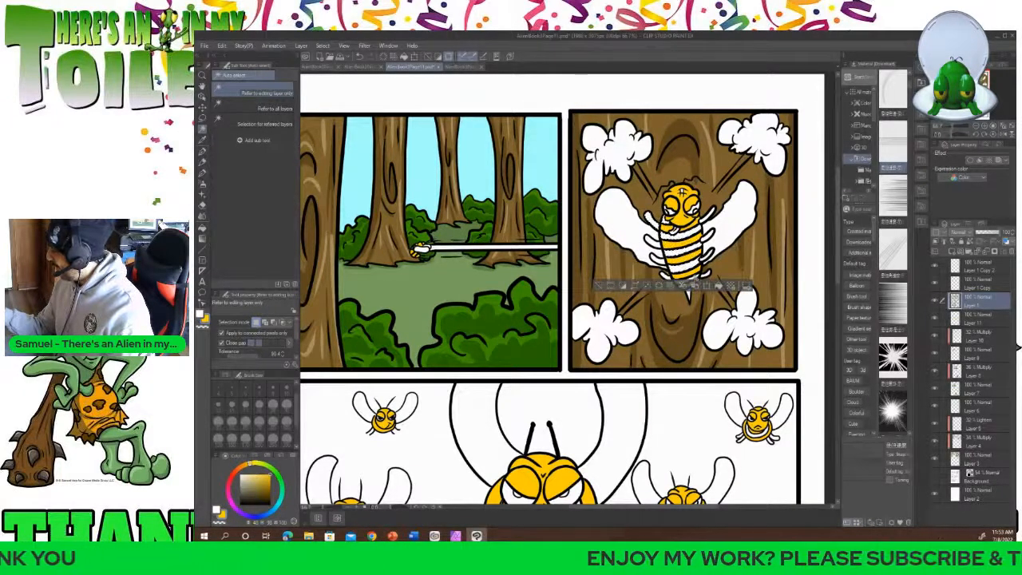
{"action": "left_click", "coordinate": [685, 277], "text": "shift"}
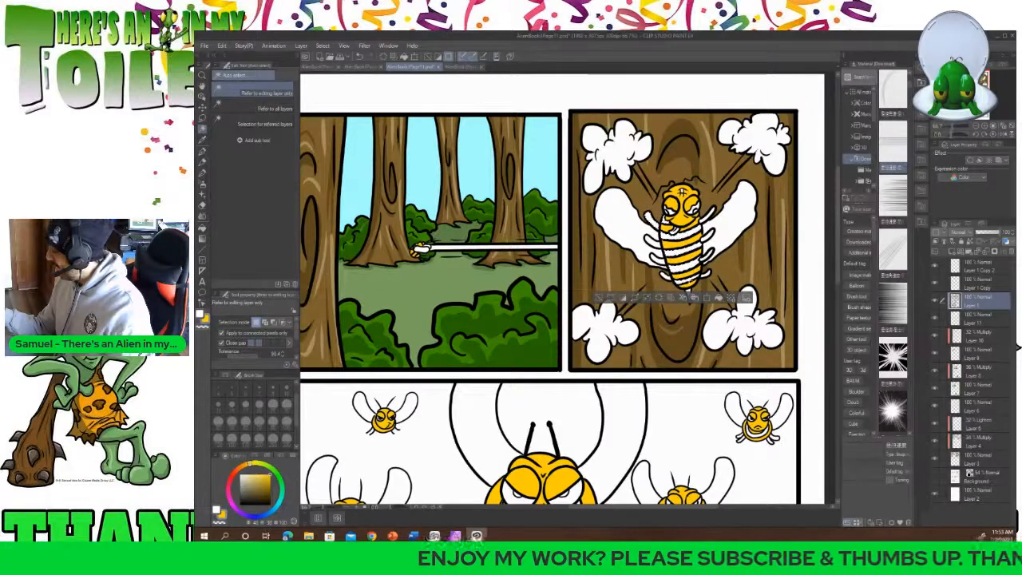
Check the bee colours on the finished page, then add the tree-trunk bee's stinger to the selection.
{"action": "left_click", "coordinate": [459, 66]}
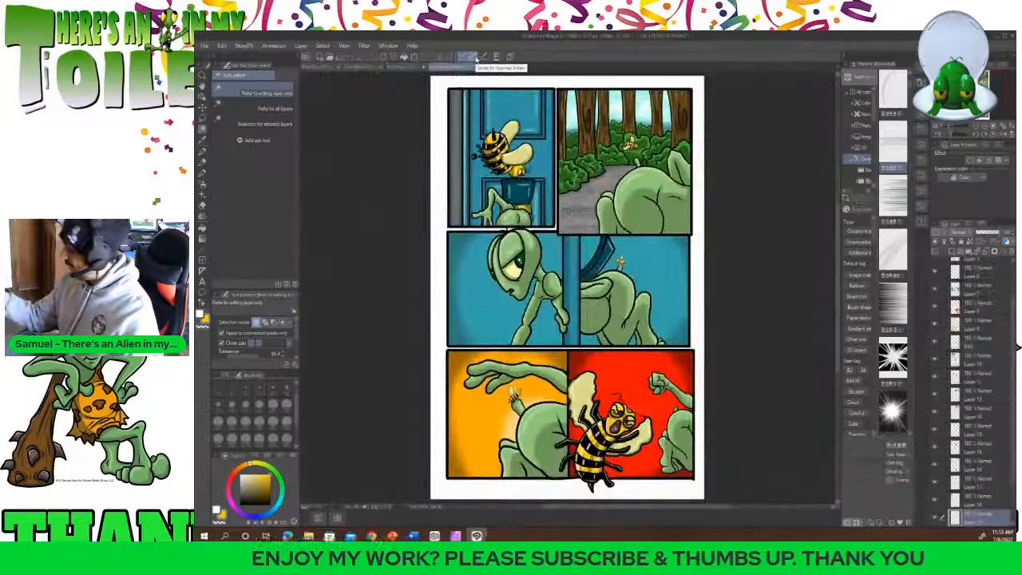
{"action": "left_click", "coordinate": [411, 70]}
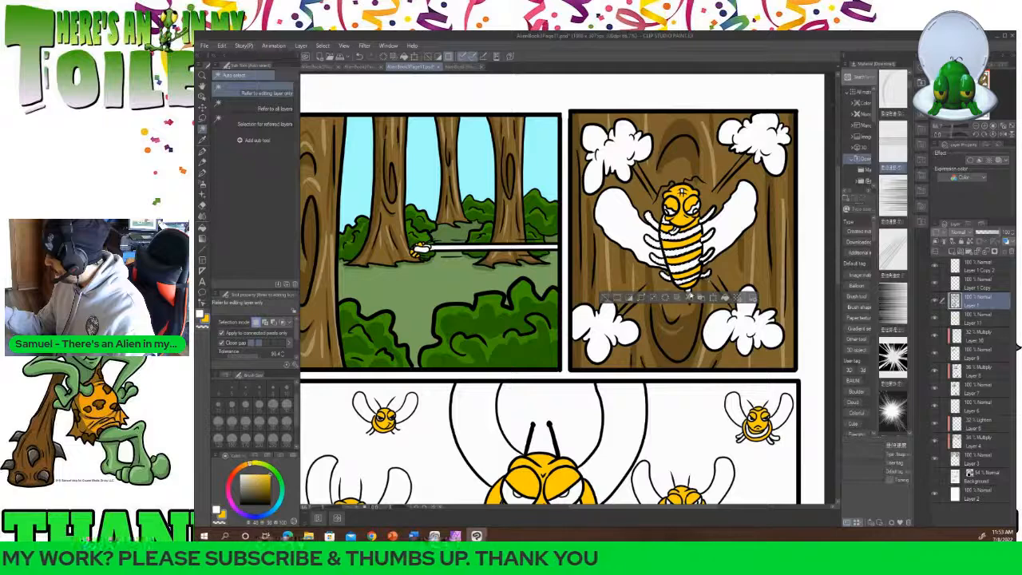
{"action": "left_click", "coordinate": [689, 295], "text": "shift"}
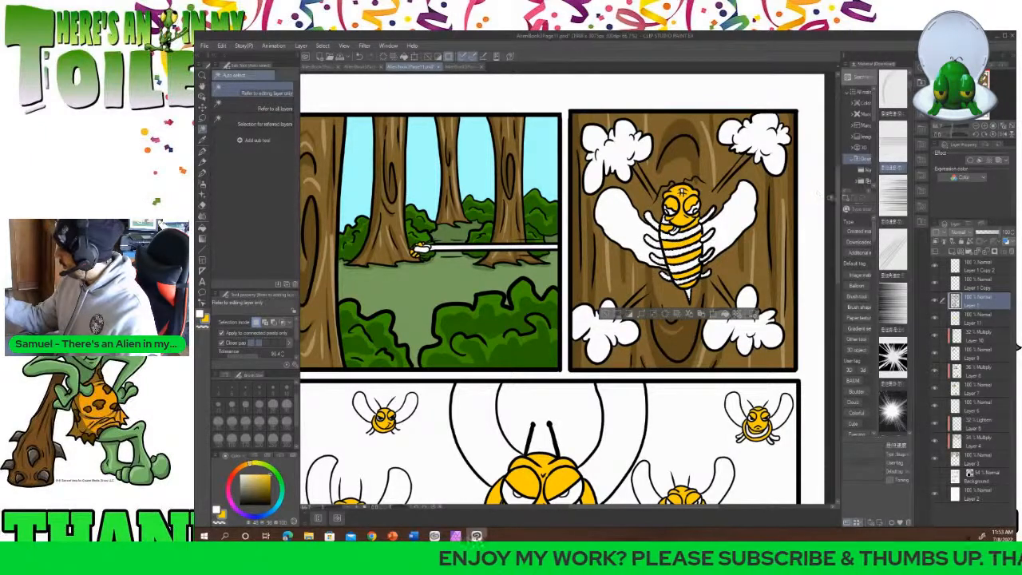
Add the legs of the large bee and the surrounding bees in the swarm panel to the current selection.
{"action": "scroll", "coordinate": [839, 238], "scroll_direction": "down", "scroll_amount": 2}
{"action": "scroll", "coordinate": [839, 237], "scroll_direction": "down", "scroll_amount": 10}
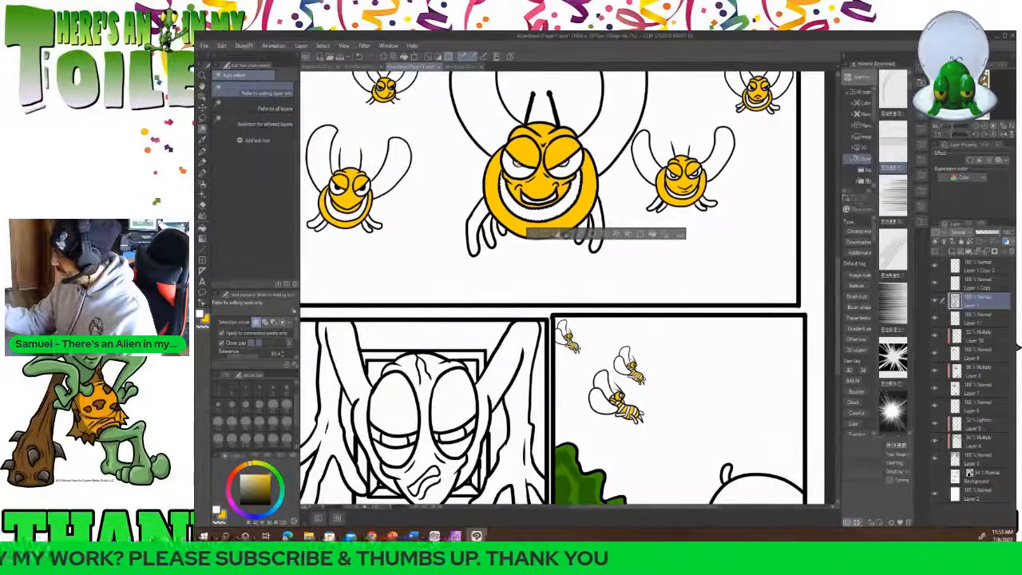
{"action": "left_click", "coordinate": [481, 223], "text": "shift"}
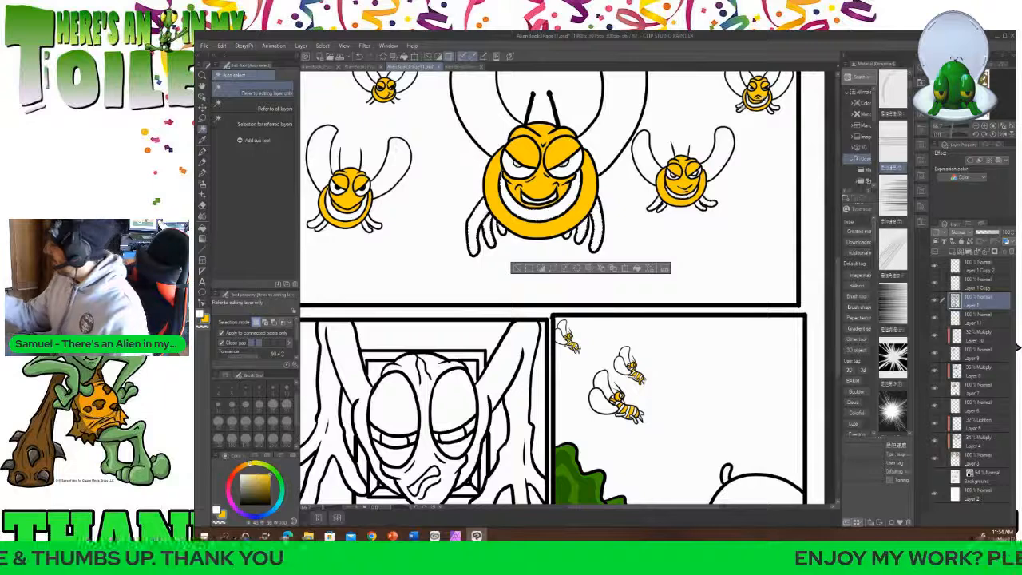
{"action": "left_click", "coordinate": [722, 153], "text": "shift"}
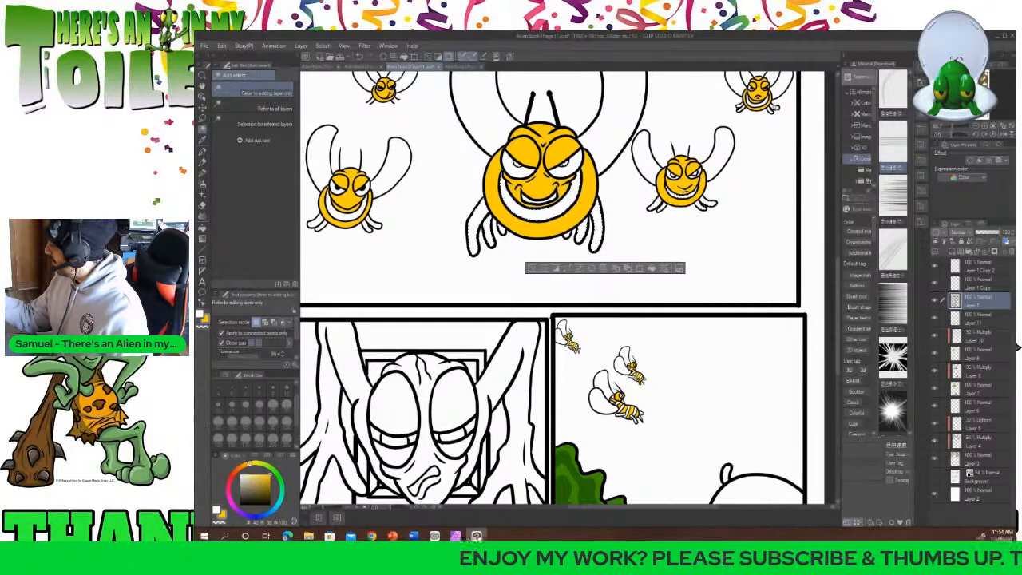
{"action": "left_click", "coordinate": [775, 108], "text": "shift"}
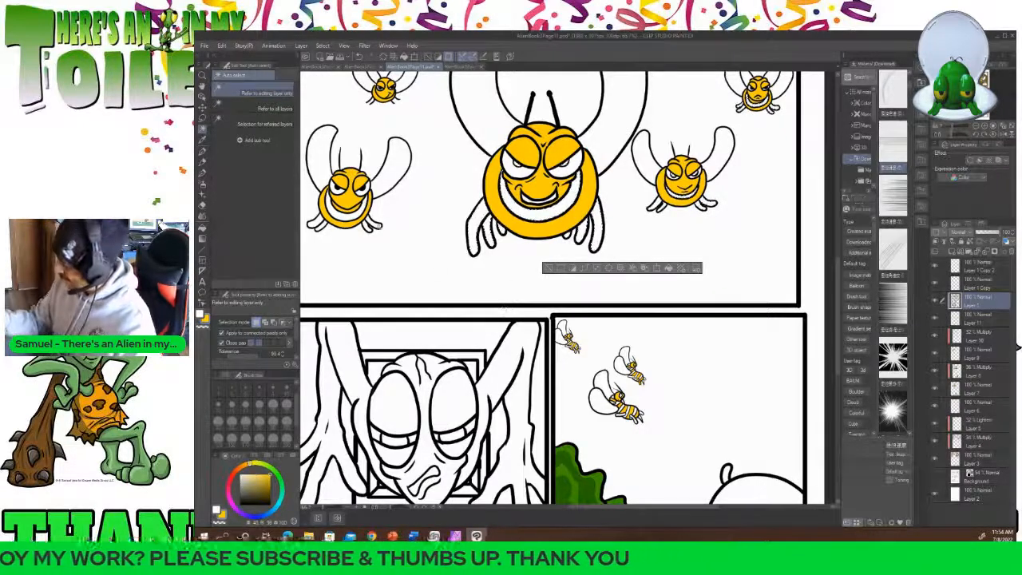
{"action": "left_click", "coordinate": [373, 227], "text": "shift"}
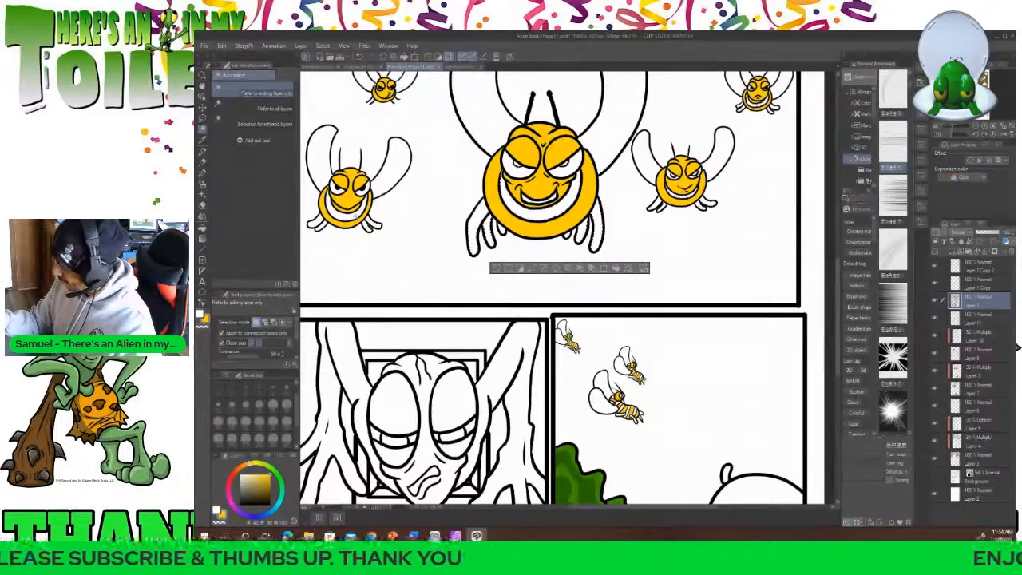
{"action": "left_click", "coordinate": [320, 225], "text": "shift"}
{"action": "left_click", "coordinate": [313, 224], "text": "shift"}
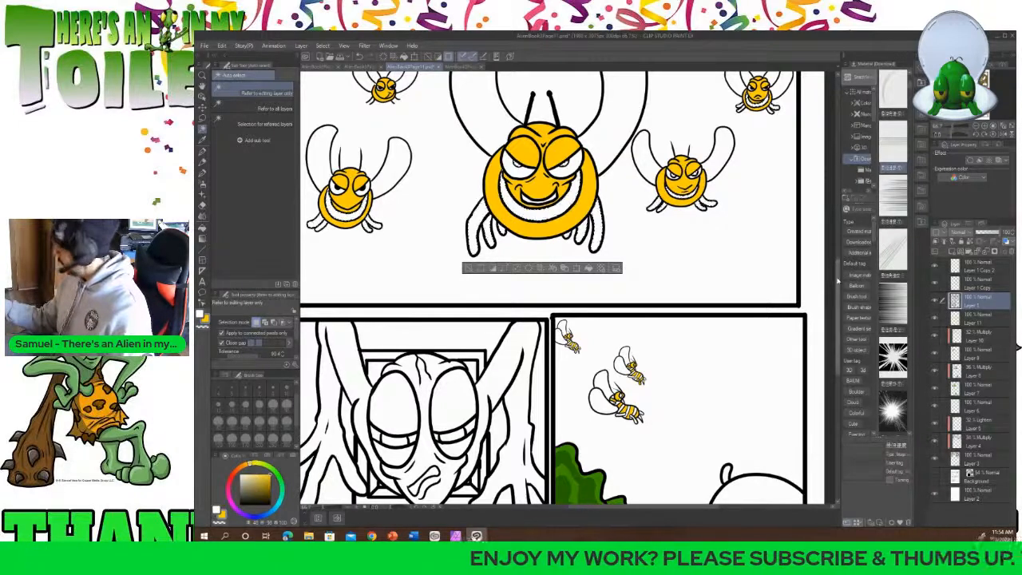
Add the white stripes and legs of the small flying bees above the bush to the selection.
{"action": "scroll", "coordinate": [837, 272], "scroll_direction": "up", "scroll_amount": 2}
{"action": "scroll", "coordinate": [837, 272], "scroll_direction": "down", "scroll_amount": 10}
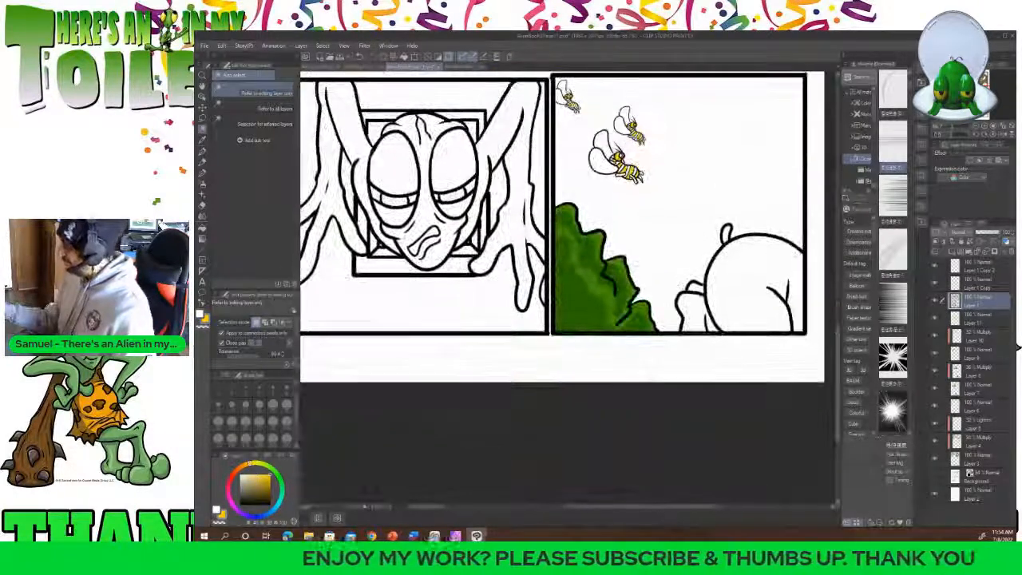
{"action": "left_click", "coordinate": [373, 514]}
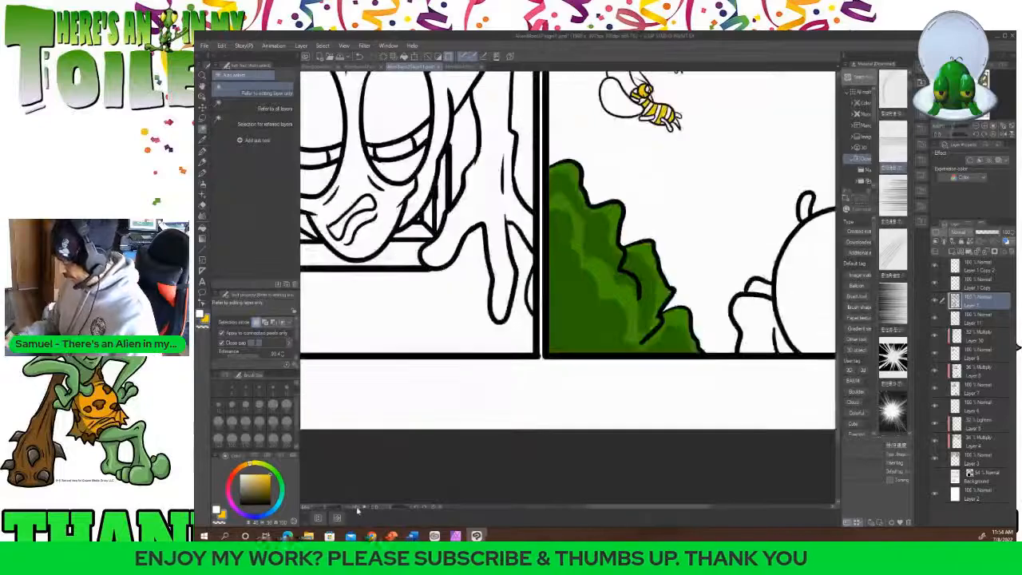
{"action": "left_click", "coordinate": [373, 514]}
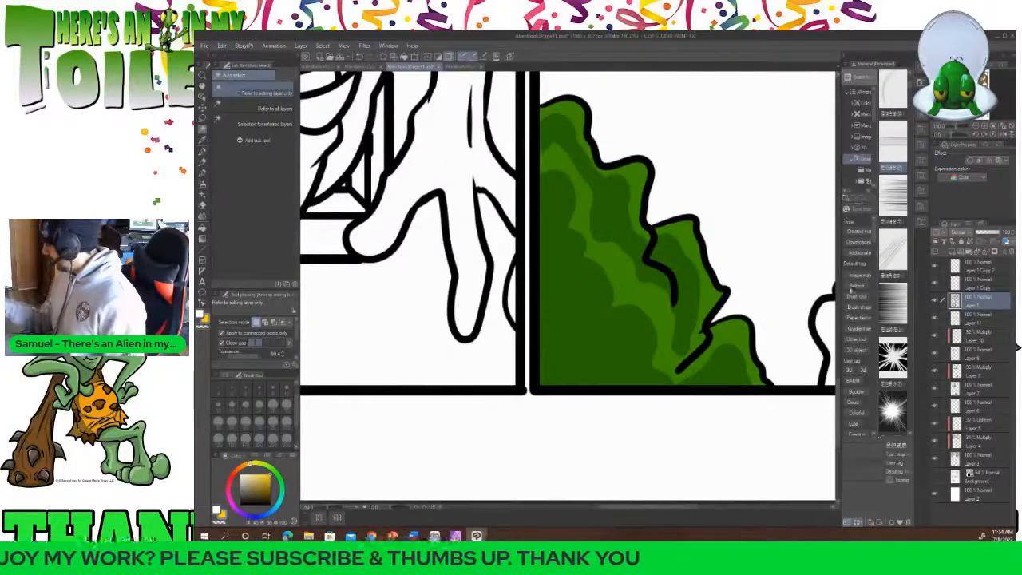
{"action": "scroll", "coordinate": [838, 409], "scroll_direction": "up", "scroll_amount": 7}
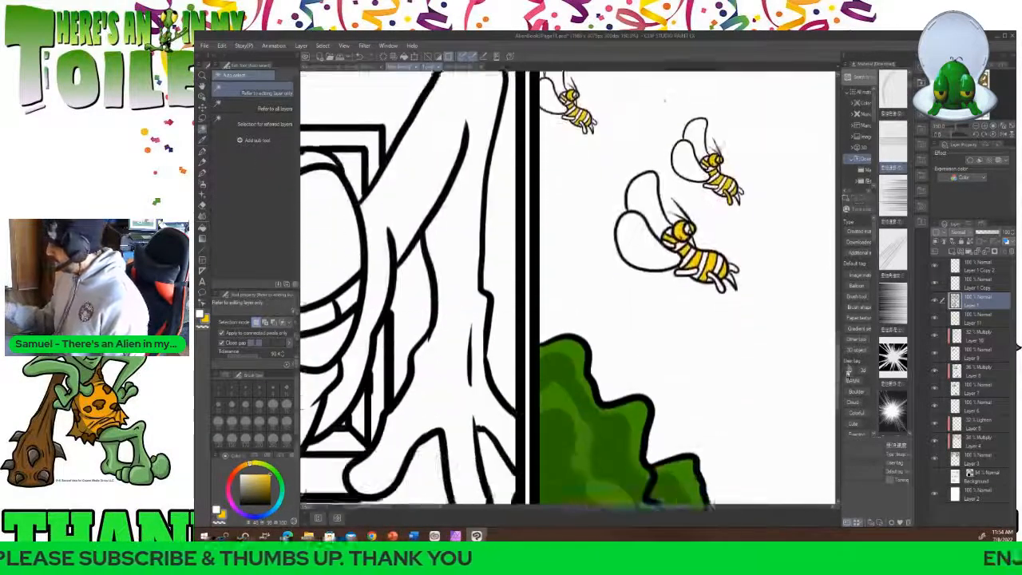
{"action": "left_click", "coordinate": [365, 506]}
{"action": "left_click_drag", "start_coordinate": [665, 507], "coordinate": [697, 512]}
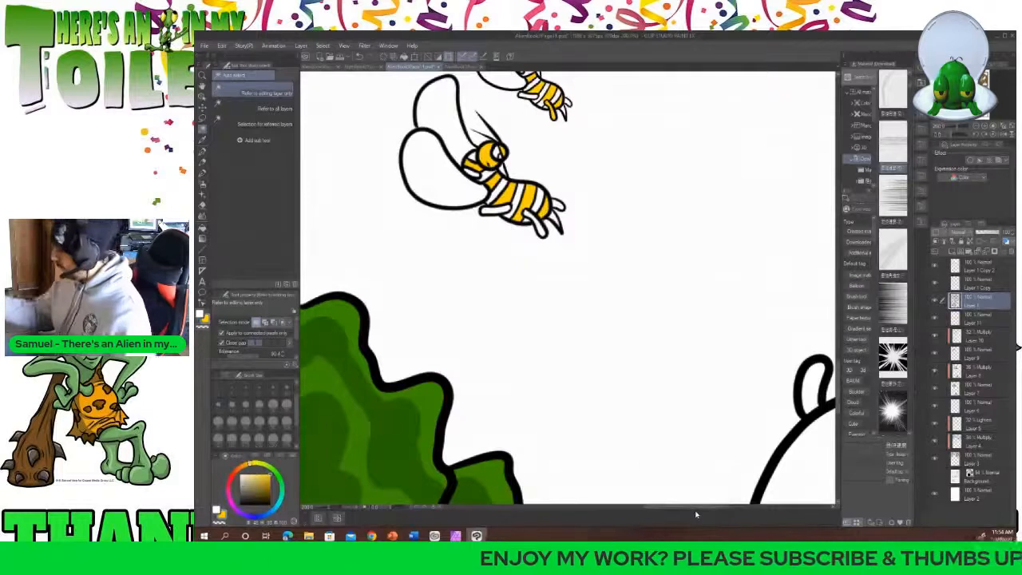
{"action": "left_click", "coordinate": [539, 199]}
{"action": "left_click", "coordinate": [527, 221]}
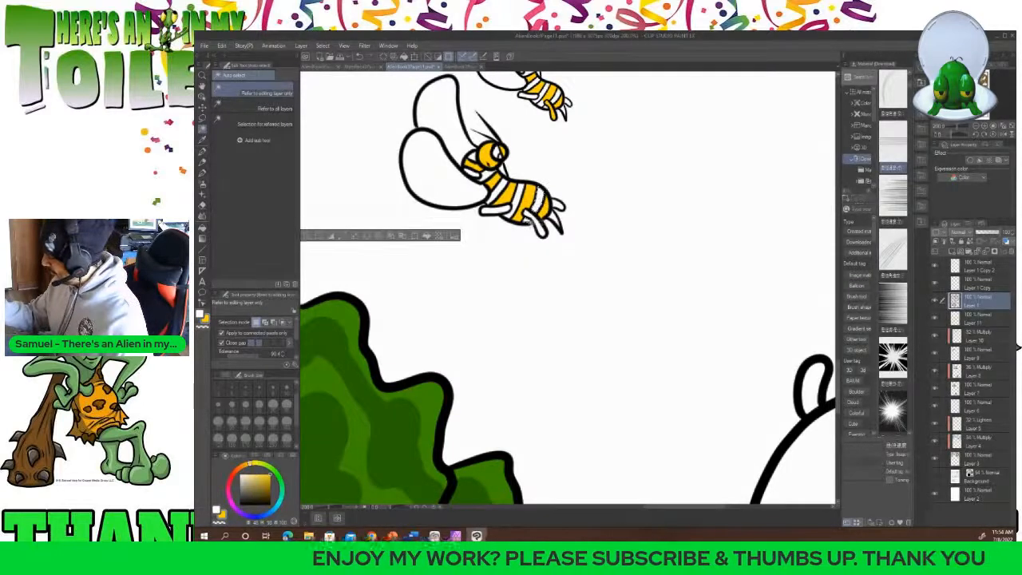
{"action": "left_click", "coordinate": [555, 222], "text": "shift"}
{"action": "left_click", "coordinate": [542, 227], "text": "shift"}
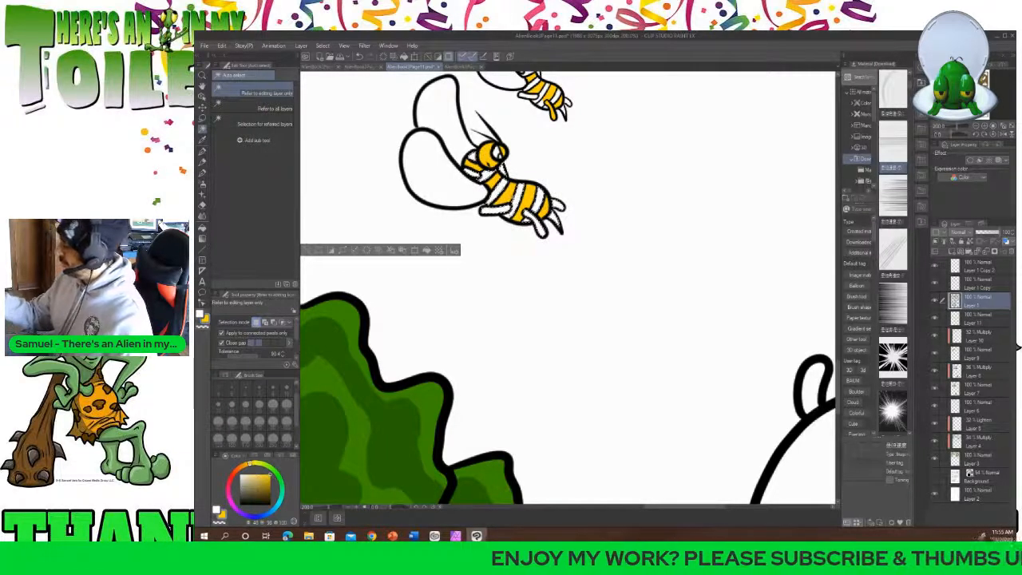
{"action": "left_click", "coordinate": [567, 108]}
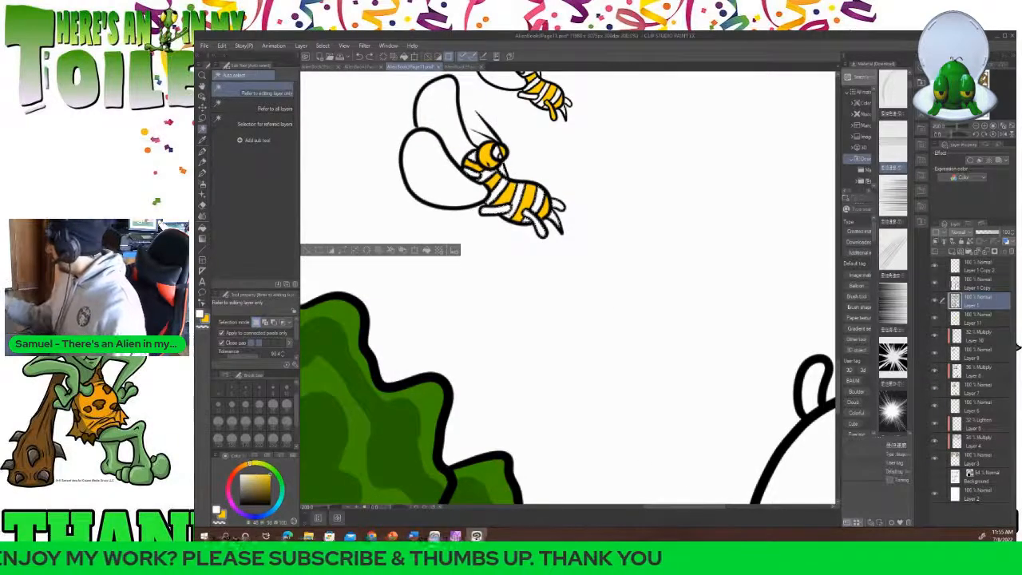
Examine the bees on Layer 1 Copy and in the other panels, including the forest bee, for areas missing from the selection.
{"action": "left_click", "coordinate": [981, 285]}
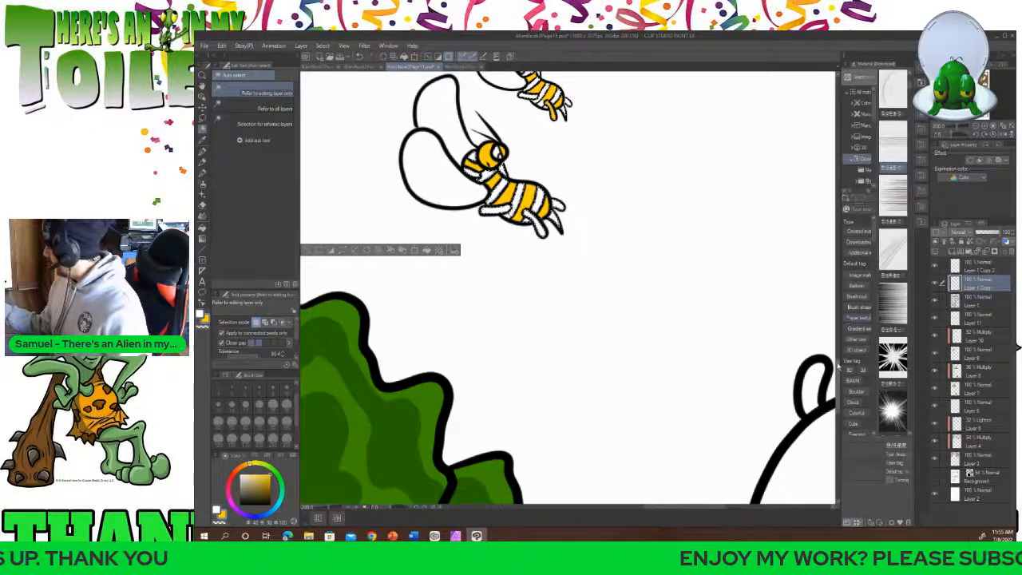
{"action": "scroll", "coordinate": [795, 304], "scroll_direction": "up", "scroll_amount": 5}
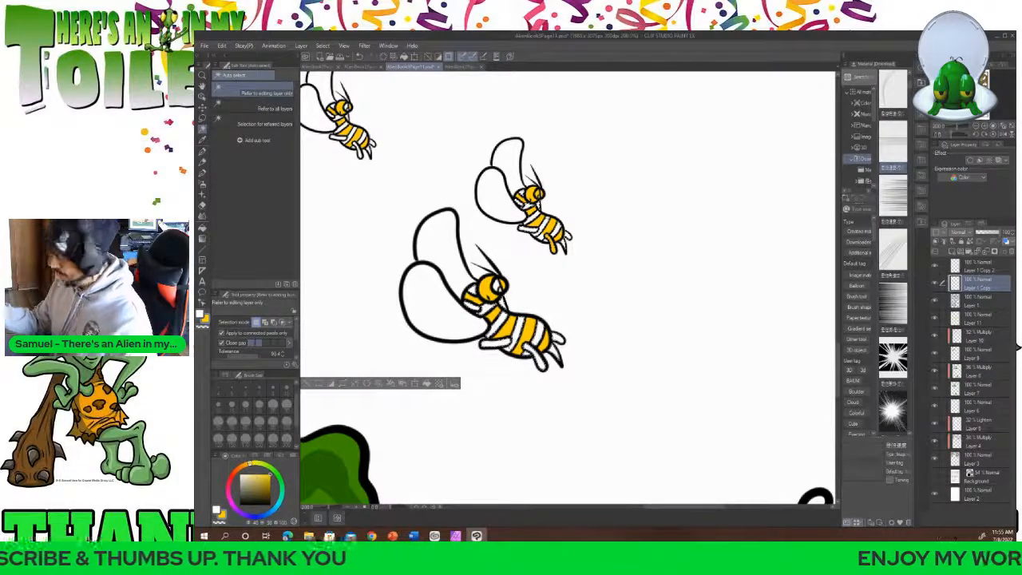
{"action": "key", "text": "m"}
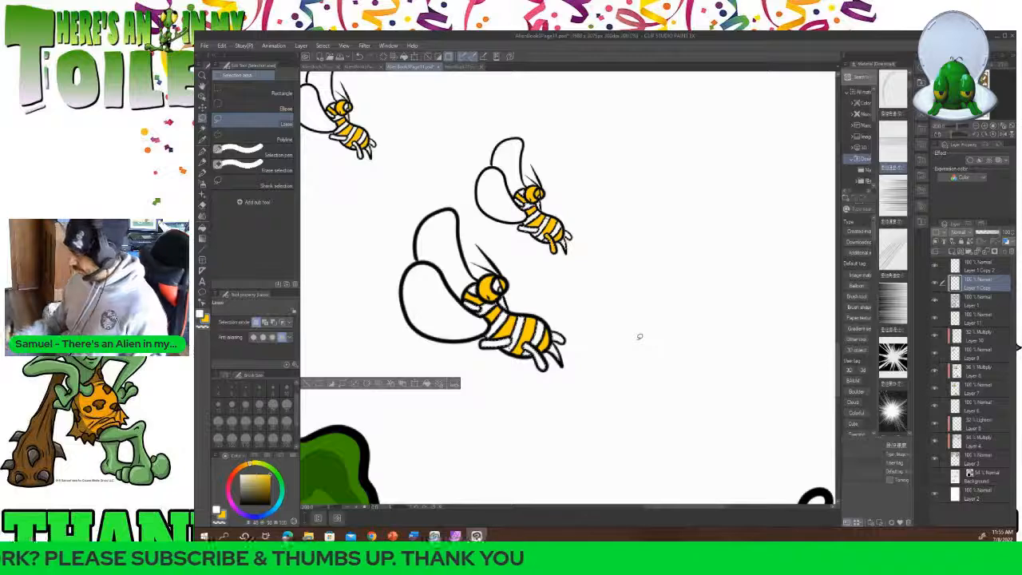
{"action": "scroll", "coordinate": [639, 337], "scroll_direction": "down", "scroll_amount": 3}
{"action": "mouse_move", "coordinate": [840, 377]}
{"action": "left_mouse_down"}
{"action": "mouse_move", "coordinate": [844, 397]}
{"action": "mouse_move", "coordinate": [840, 375]}
{"action": "left_mouse_up"}
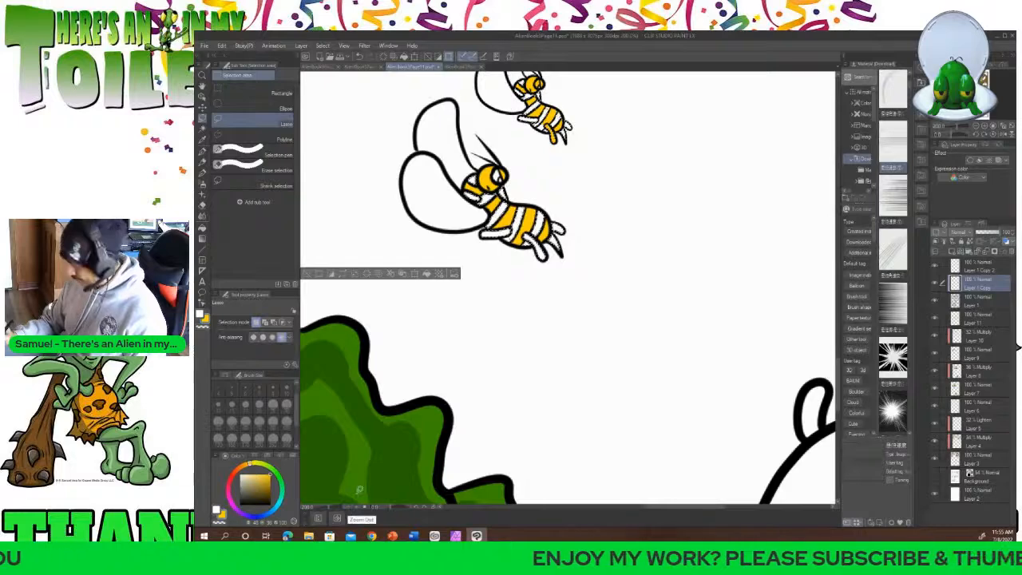
{"action": "left_click", "coordinate": [348, 508]}
{"action": "left_click", "coordinate": [348, 508]}
{"action": "left_click", "coordinate": [348, 508]}
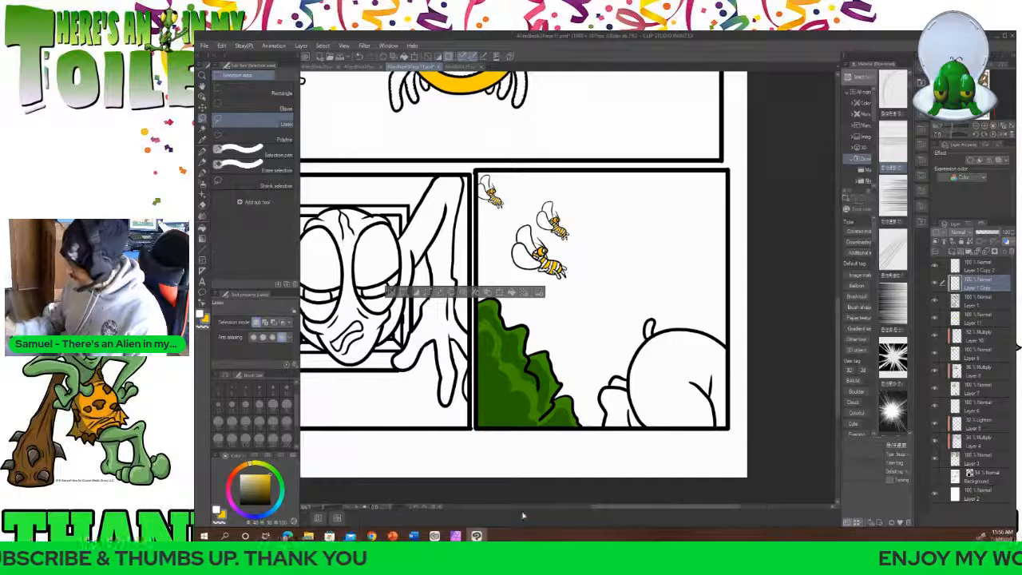
{"action": "left_click_drag", "start_coordinate": [662, 507], "coordinate": [629, 518]}
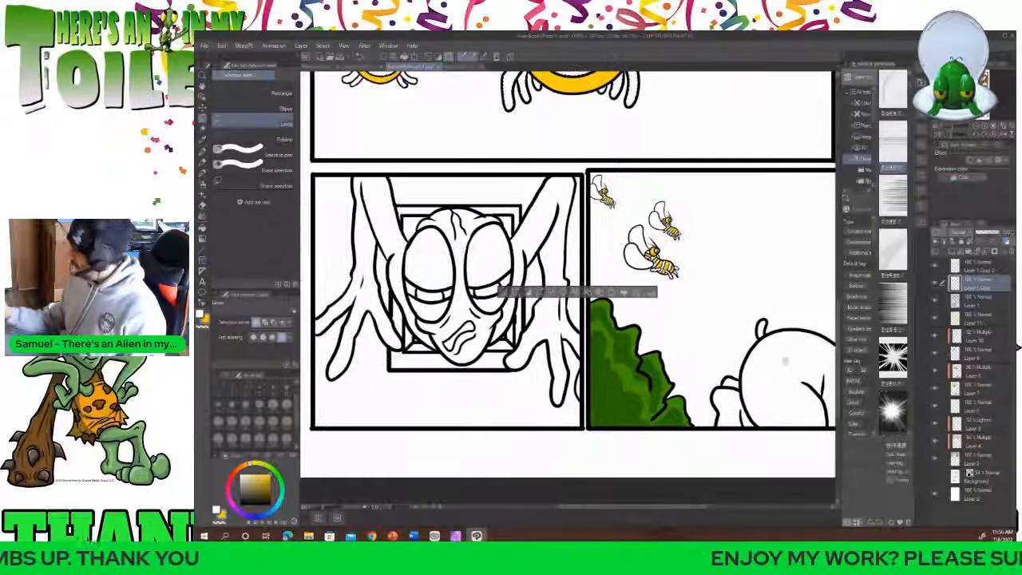
{"action": "scroll", "coordinate": [571, 287], "scroll_direction": "up", "scroll_amount": 5}
{"action": "scroll", "coordinate": [571, 287], "scroll_direction": "up", "scroll_amount": 5}
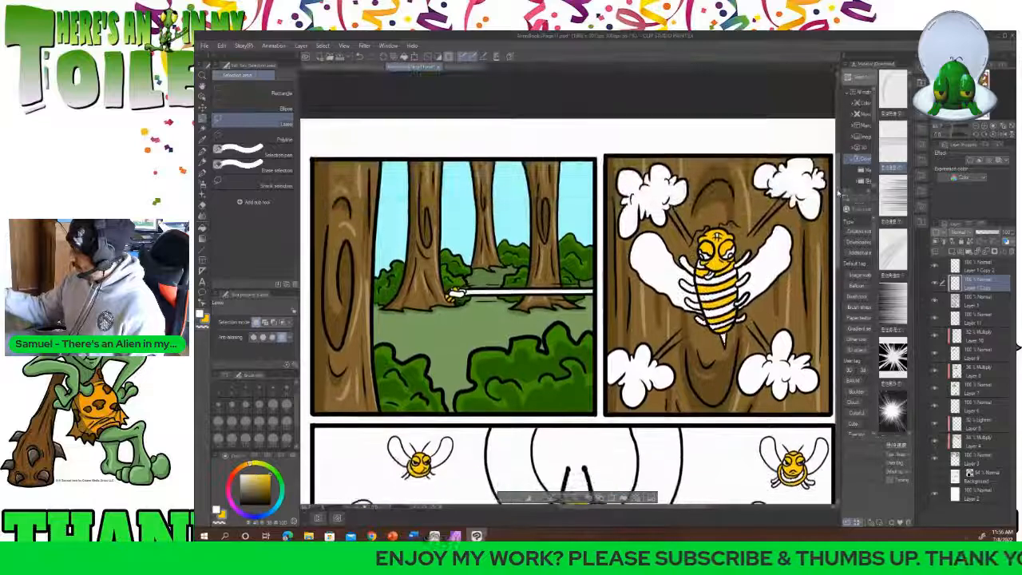
{"action": "scroll", "coordinate": [571, 287], "scroll_direction": "down", "scroll_amount": 5}
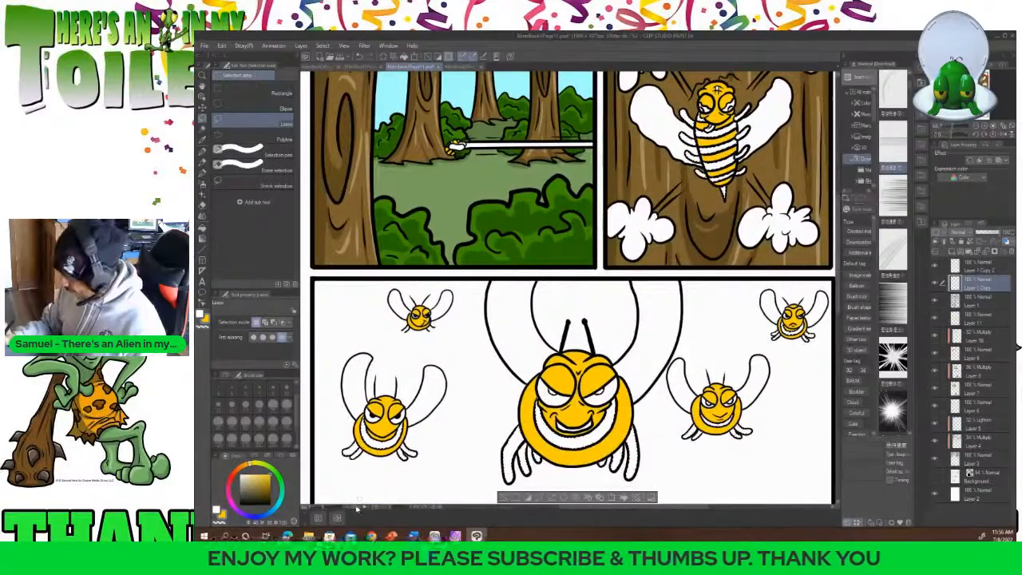
{"action": "left_click", "coordinate": [357, 507]}
{"action": "left_click", "coordinate": [354, 506]}
{"action": "left_click_drag", "start_coordinate": [838, 252], "coordinate": [838, 217]}
{"action": "left_click_drag", "start_coordinate": [601, 512], "coordinate": [572, 508]}
{"action": "left_click", "coordinate": [356, 509]}
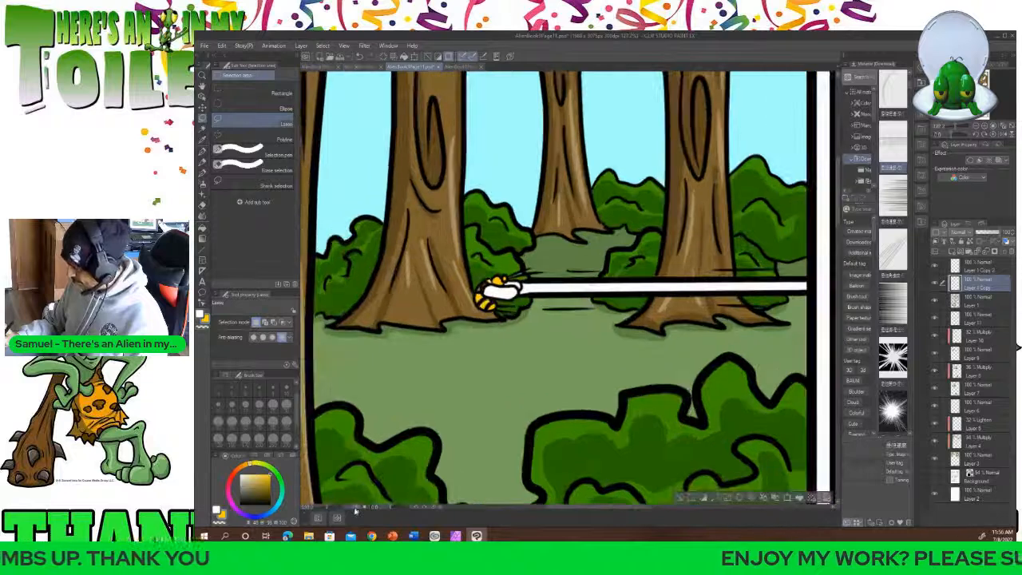
{"action": "left_click", "coordinate": [359, 510]}
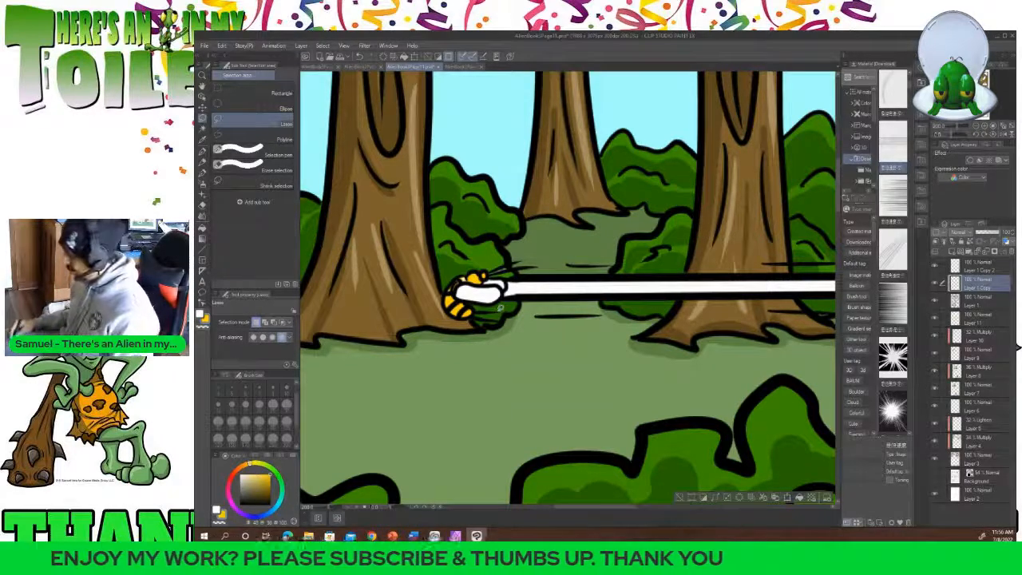
Create a new layer above Layer 11 and fill the selected bee stripes and legs with black.
{"action": "left_click_drag", "start_coordinate": [356, 507], "coordinate": [350, 508]}
{"action": "left_click_drag", "start_coordinate": [629, 508], "coordinate": [681, 509]}
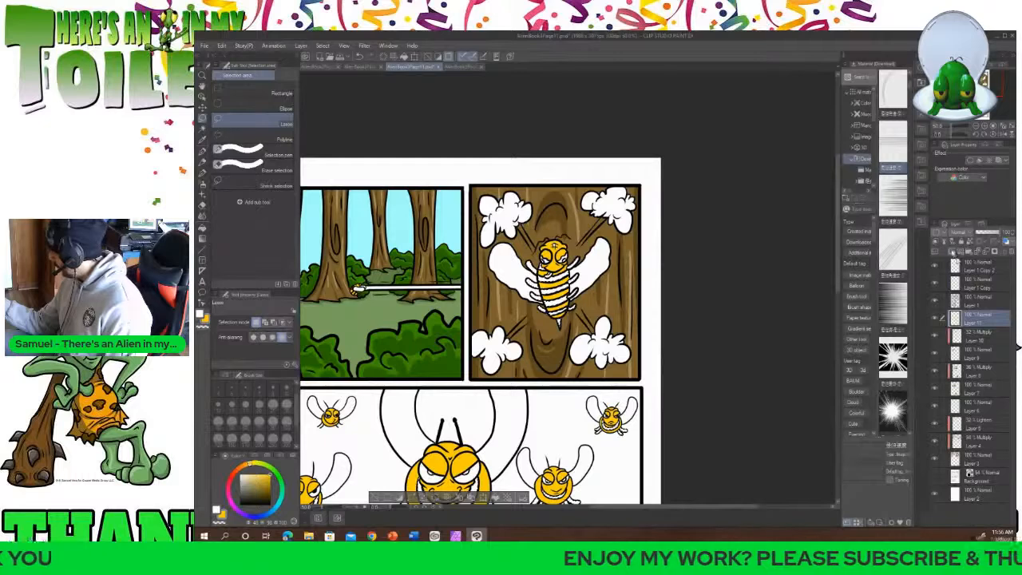
{"action": "left_click", "coordinate": [952, 252]}
{"action": "left_click", "coordinate": [205, 228]}
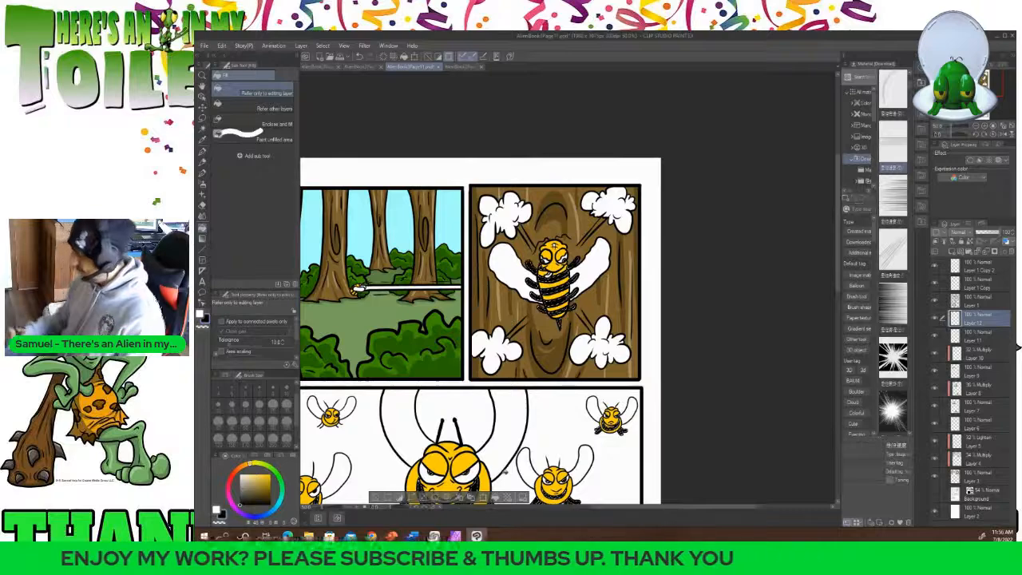
Select the wings of the bees in the swarm panel and the small bees above the bush from the line art on Layer 1.
{"action": "left_click_drag", "start_coordinate": [838, 242], "coordinate": [793, 348]}
{"action": "left_click_drag", "start_coordinate": [680, 517], "coordinate": [657, 518]}
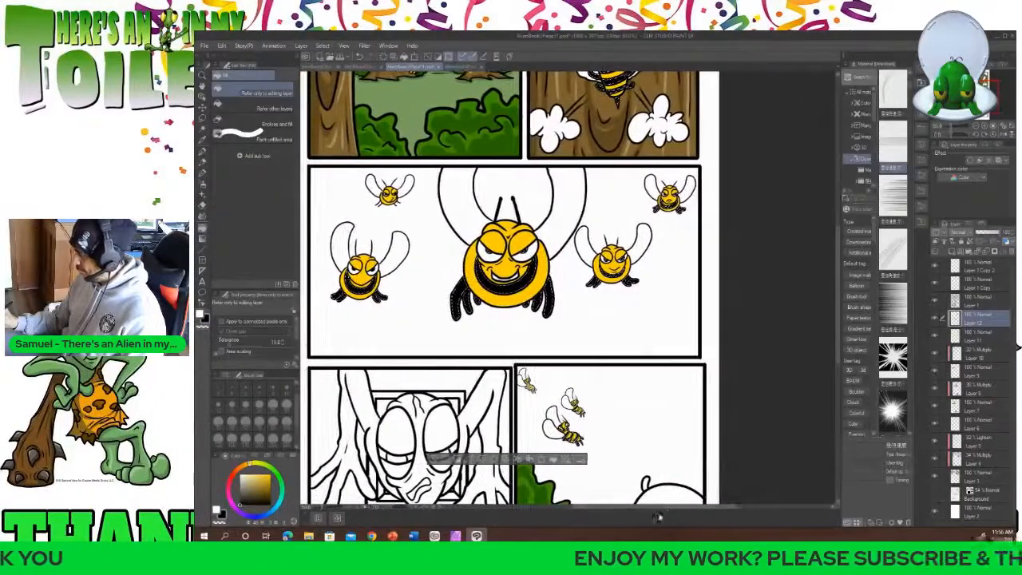
{"action": "left_click", "coordinate": [975, 302]}
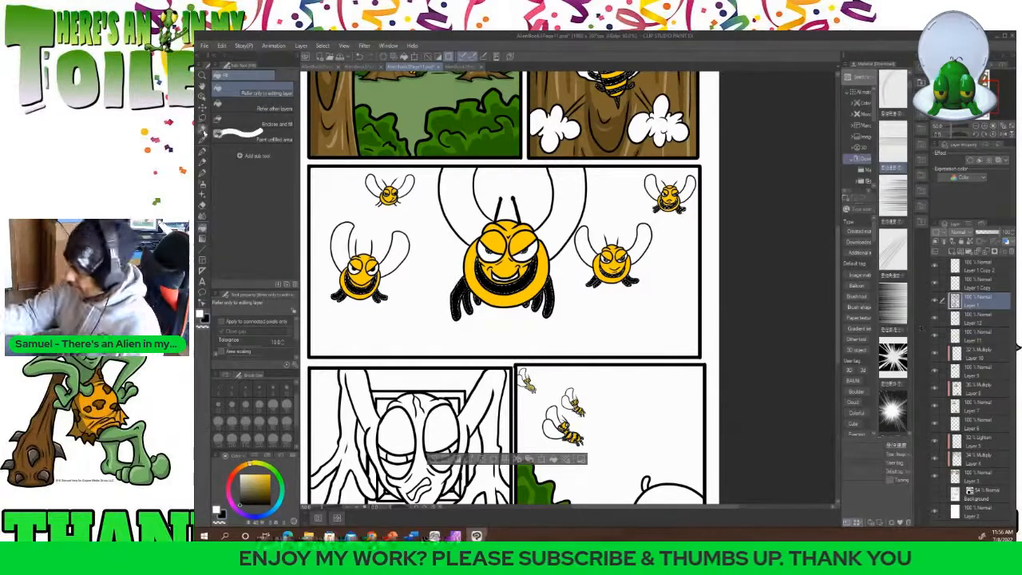
{"action": "left_click", "coordinate": [202, 128]}
{"action": "left_click", "coordinate": [457, 210]}
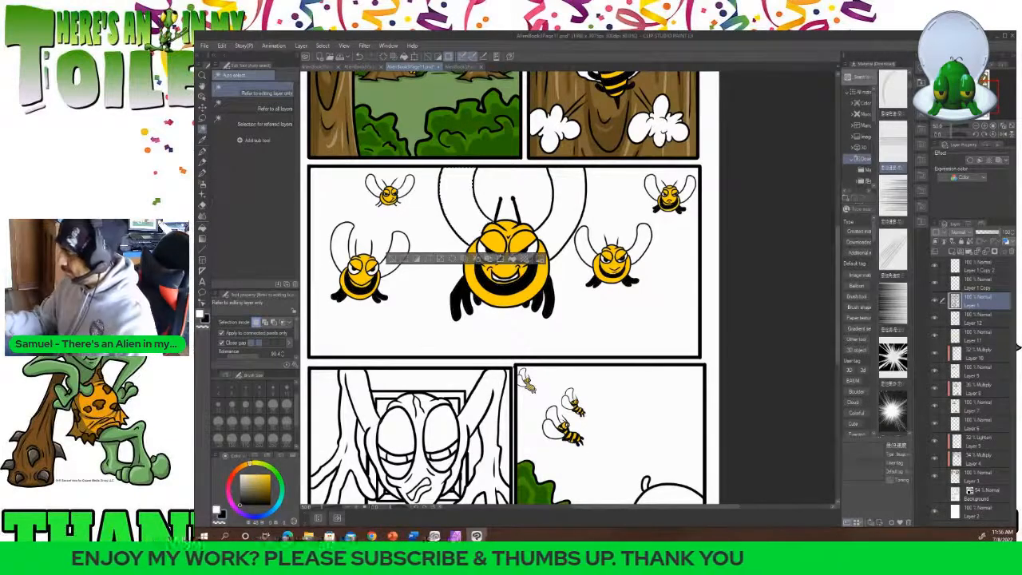
{"action": "left_click", "coordinate": [342, 241], "text": "shift"}
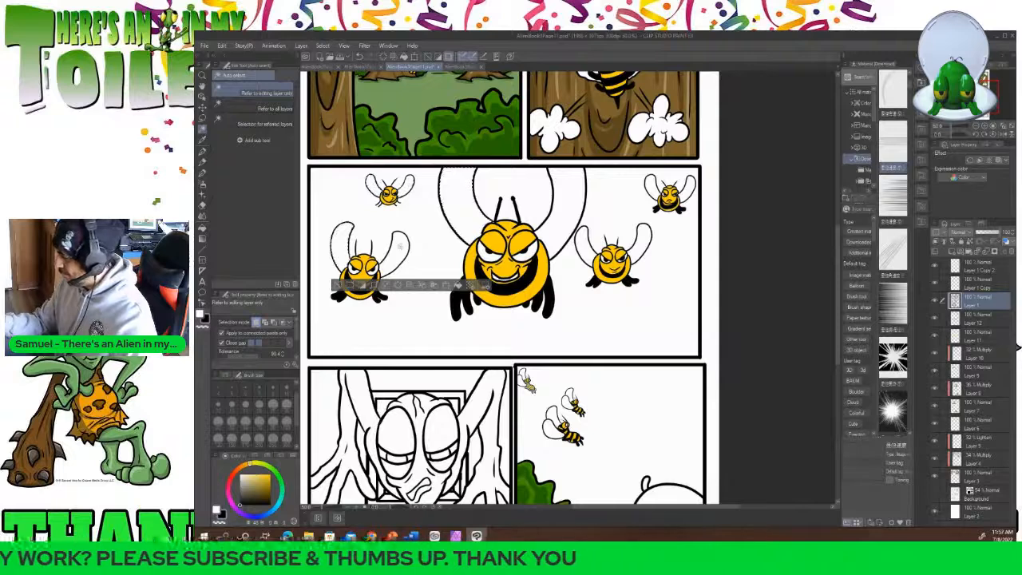
{"action": "left_click", "coordinate": [589, 252], "text": "shift"}
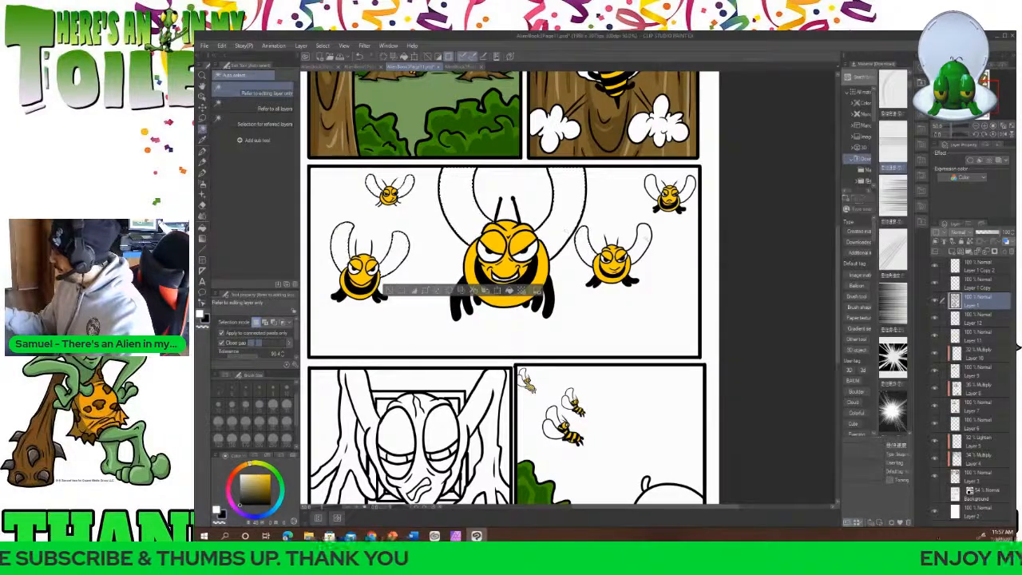
{"action": "left_click", "coordinate": [652, 246], "text": "shift"}
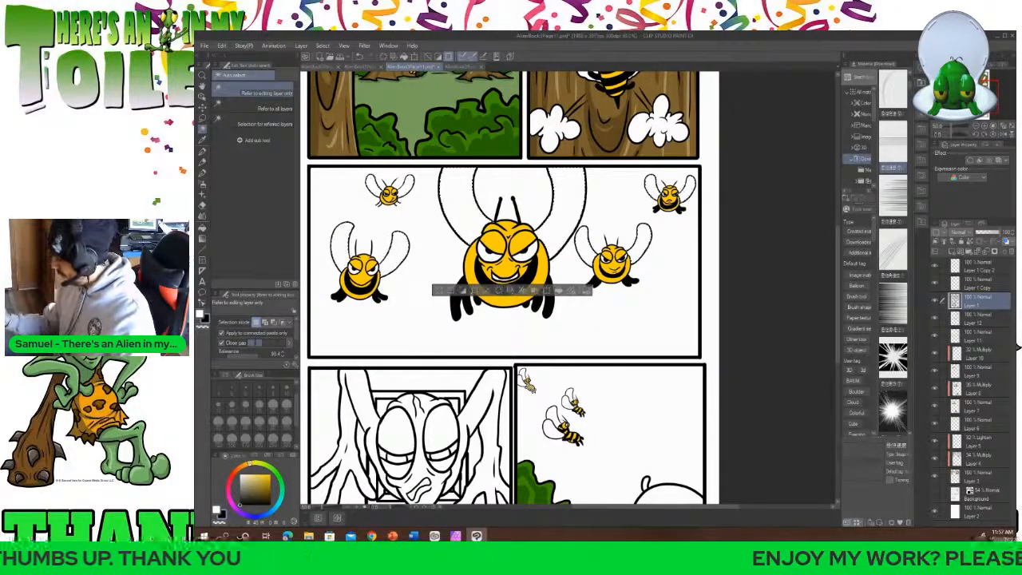
{"action": "left_click", "coordinate": [552, 434], "text": "shift"}
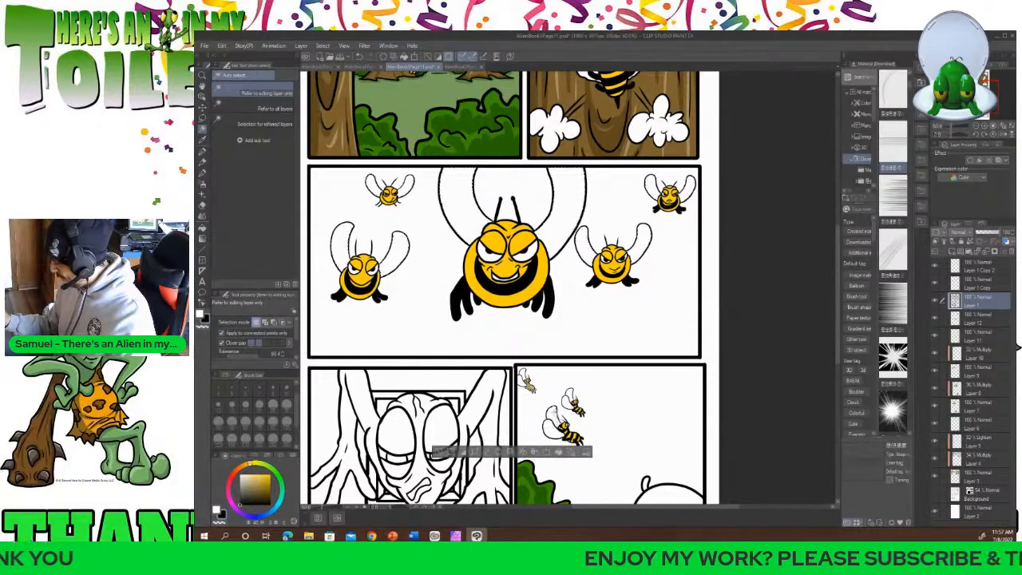
Add the wings of the bee on the tree trunk to the selection and check the other panels for unselected wings.
{"action": "left_click", "coordinate": [964, 284]}
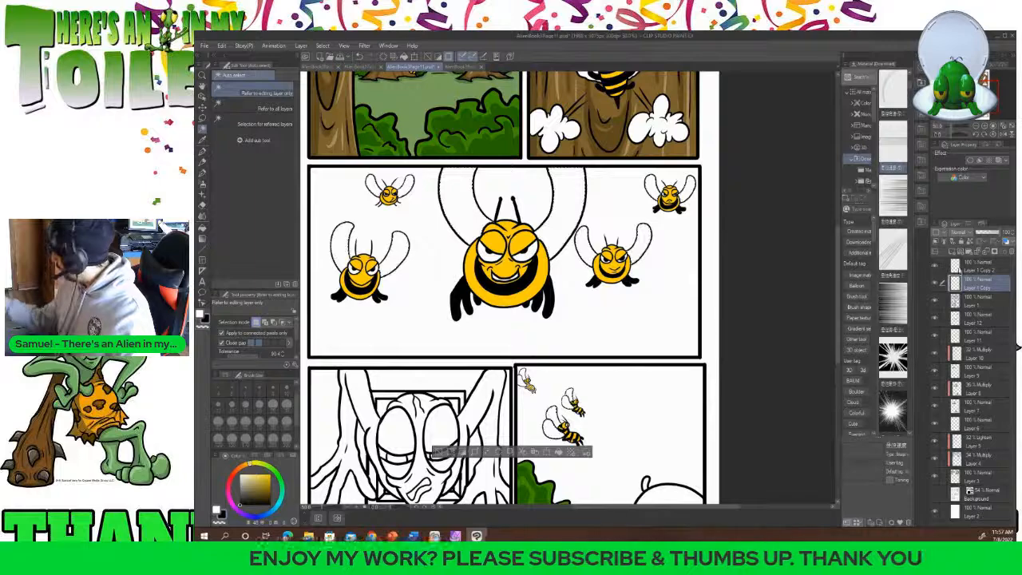
{"action": "left_click", "coordinate": [958, 302]}
{"action": "scroll", "coordinate": [838, 272], "scroll_direction": "up", "scroll_amount": 1}
{"action": "scroll", "coordinate": [838, 273], "scroll_direction": "up", "scroll_amount": 4}
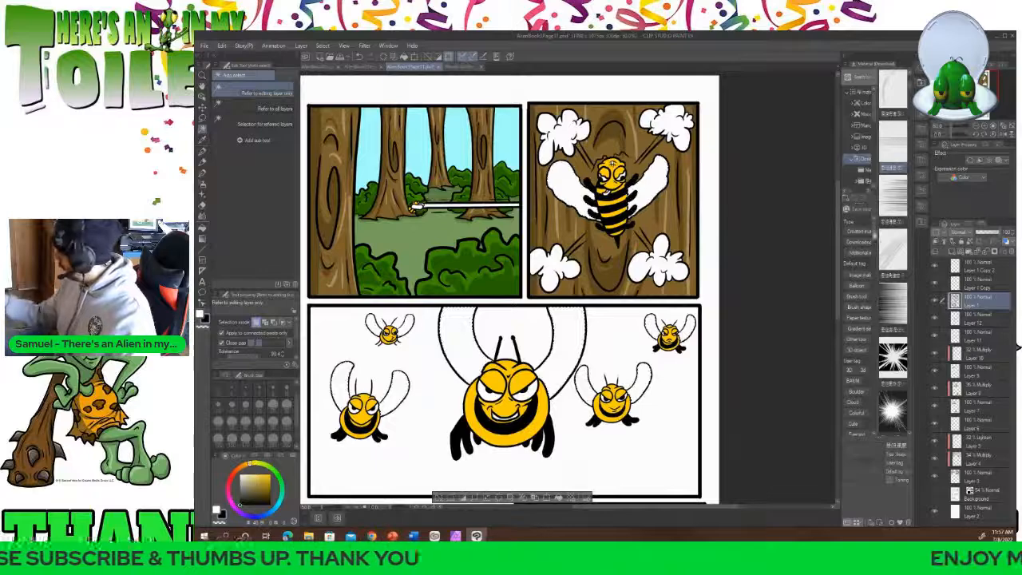
{"action": "scroll", "coordinate": [839, 247], "scroll_direction": "down", "scroll_amount": 10}
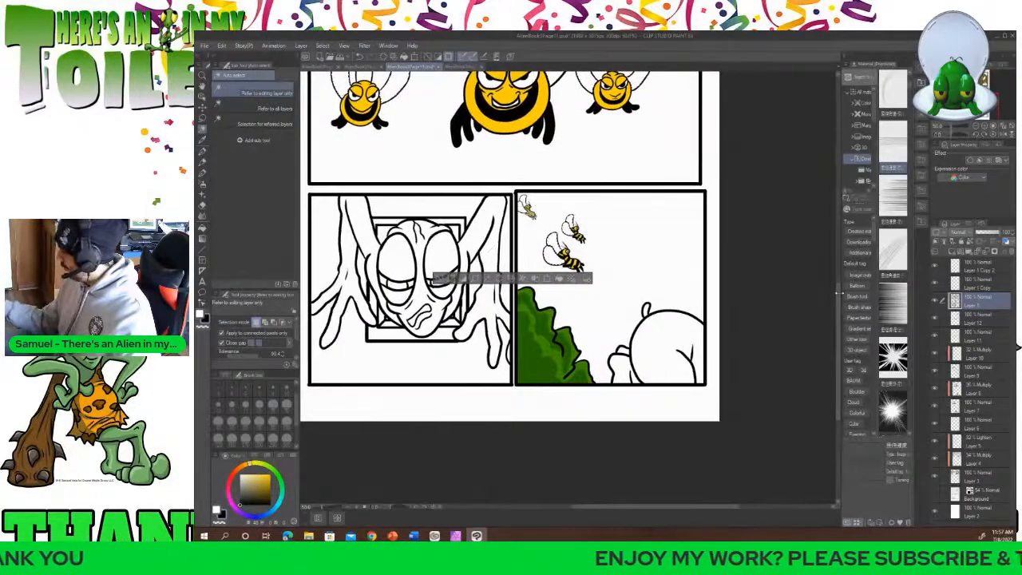
{"action": "scroll", "coordinate": [838, 304], "scroll_direction": "up", "scroll_amount": 8}
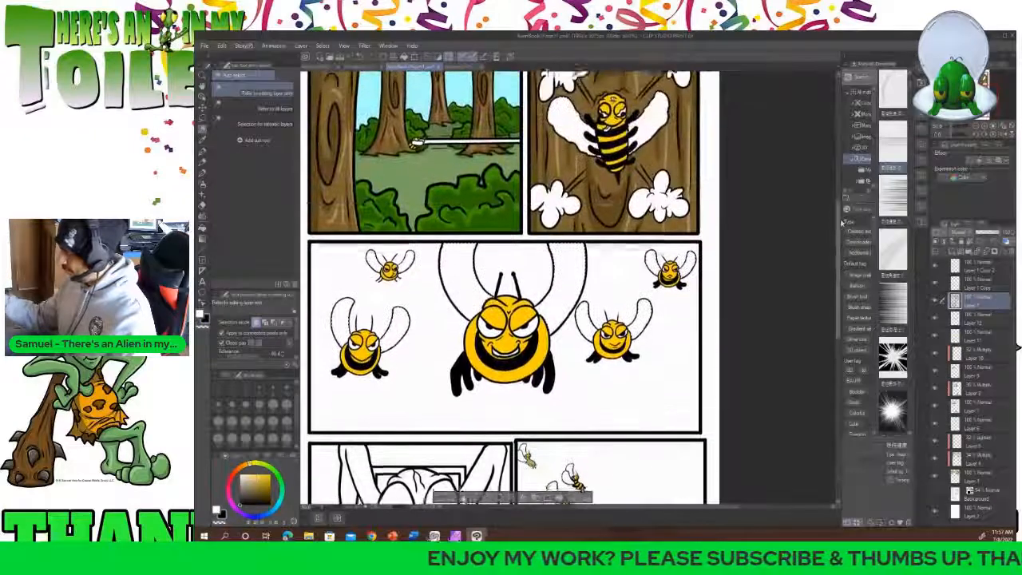
{"action": "scroll", "coordinate": [839, 208], "scroll_direction": "up", "scroll_amount": 2}
Sample the pale yellow wing colour from a bee on the finished comic page and return to the page being coloured.
{"action": "left_click", "coordinate": [464, 65]}
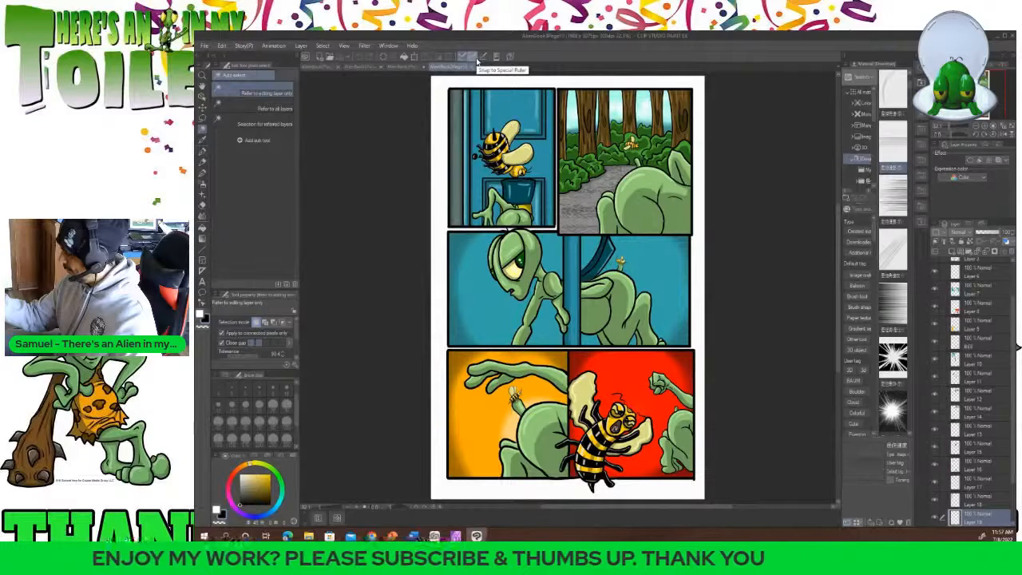
{"action": "key", "text": "i"}
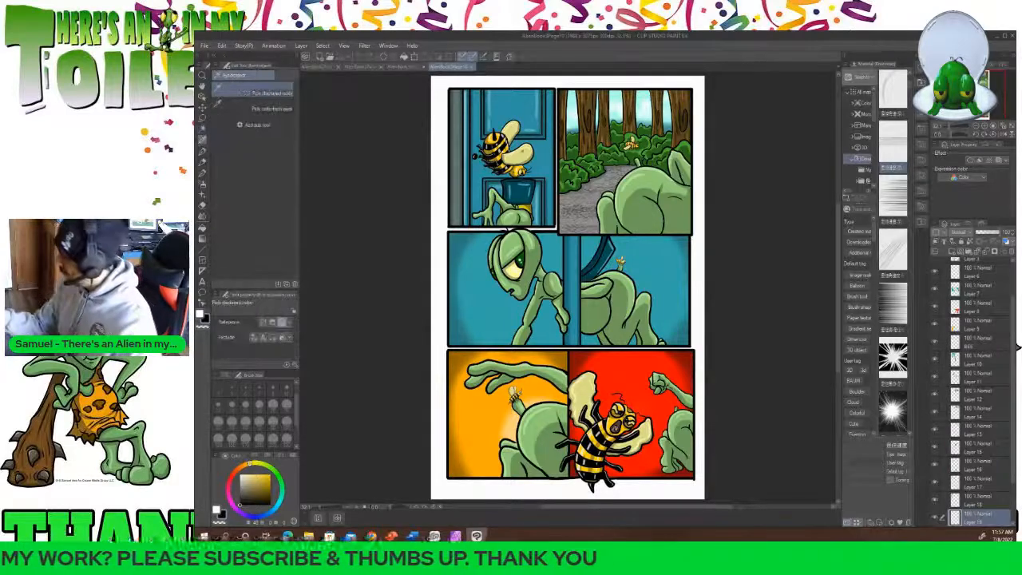
{"action": "left_click", "coordinate": [409, 67]}
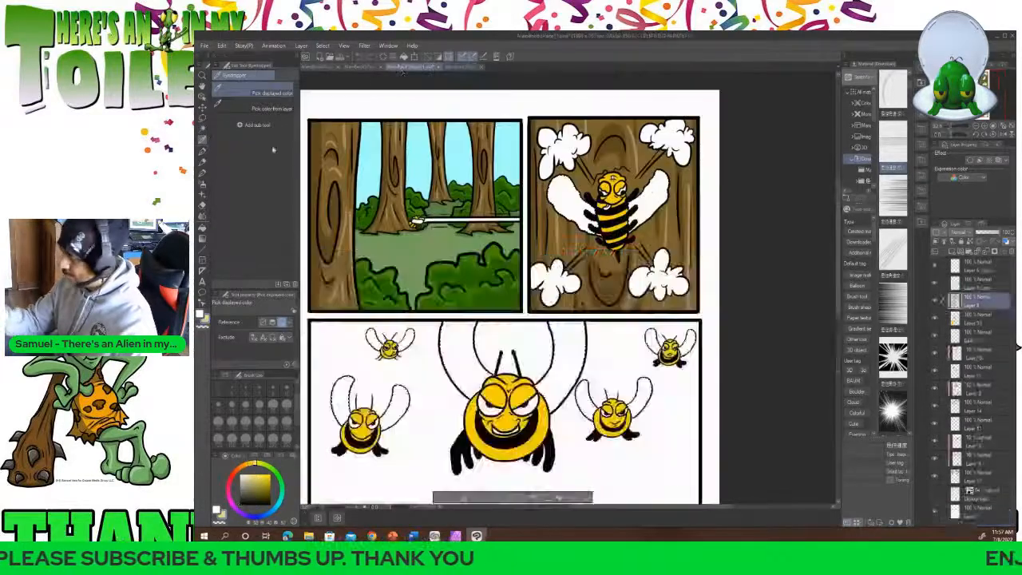
Add the white eye areas of the large bee and the medium bees in the swarm panel to the selection.
{"action": "left_click", "coordinate": [206, 132]}
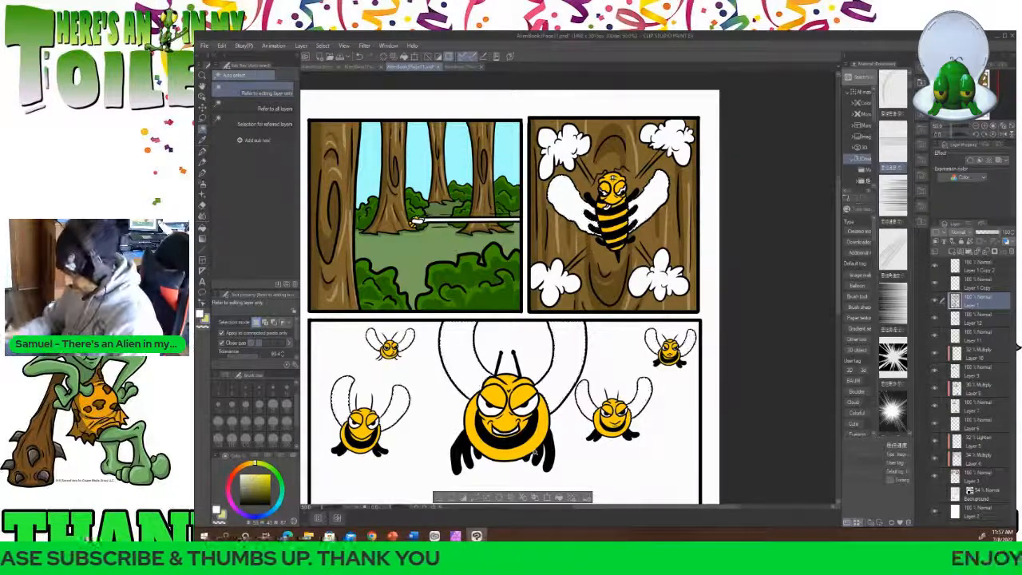
{"action": "scroll", "coordinate": [357, 511], "scroll_direction": "up", "scroll_amount": 5}
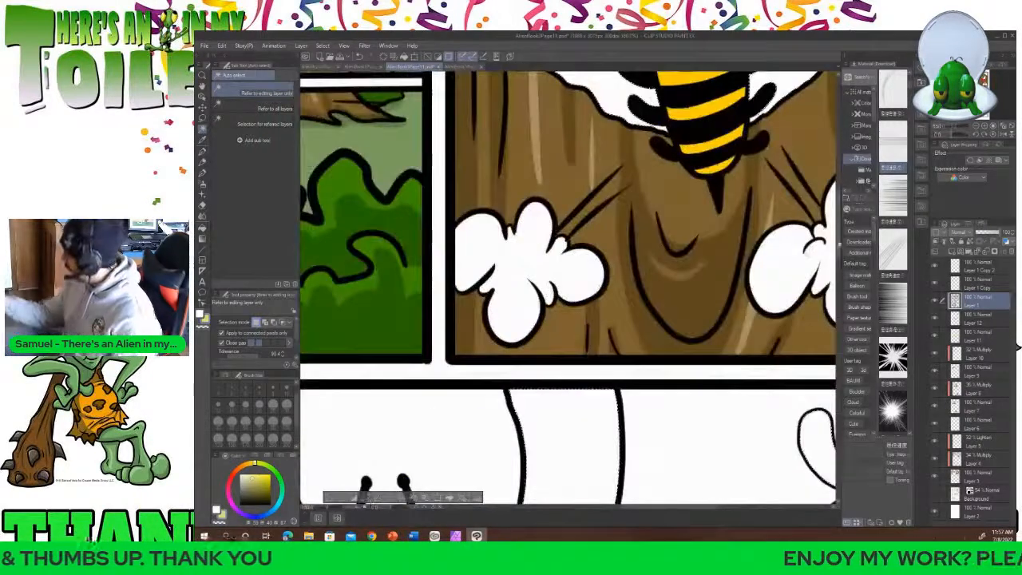
{"action": "scroll", "coordinate": [559, 319], "scroll_direction": "down", "scroll_amount": 5}
{"action": "scroll", "coordinate": [567, 288], "scroll_direction": "down", "scroll_amount": 5}
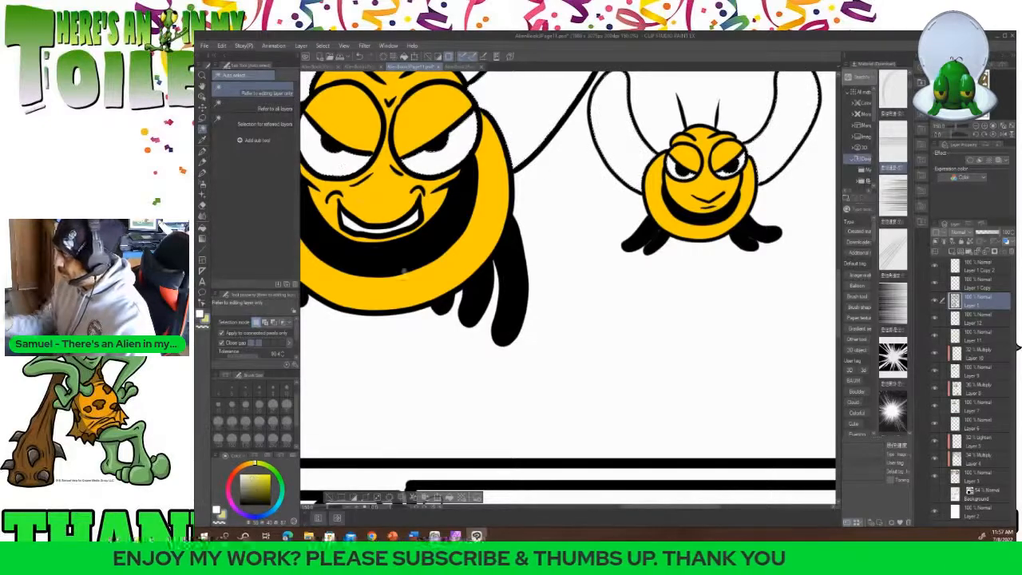
{"action": "left_click_drag", "start_coordinate": [639, 507], "coordinate": [528, 527]}
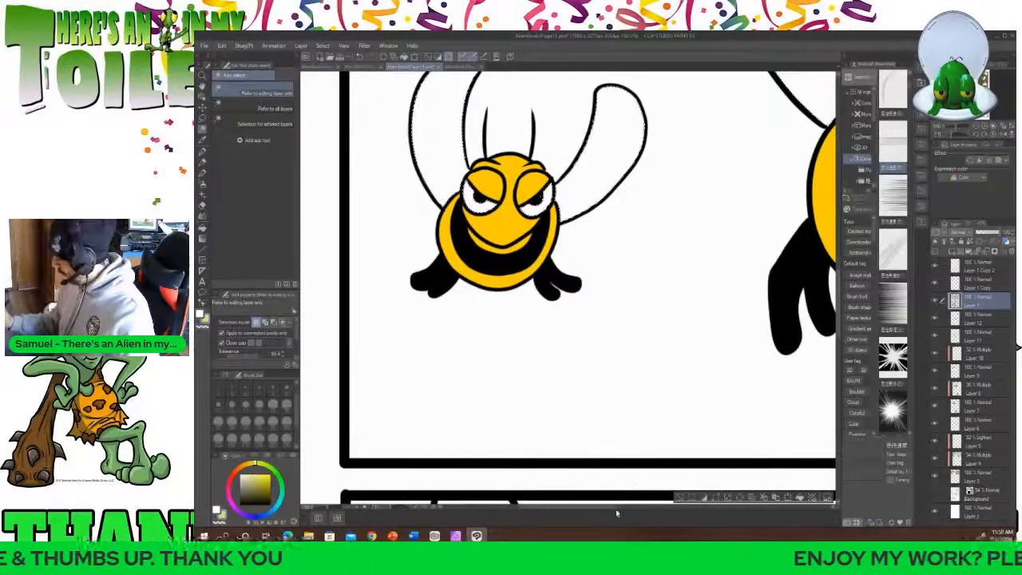
{"action": "left_click_drag", "start_coordinate": [612, 509], "coordinate": [633, 512]}
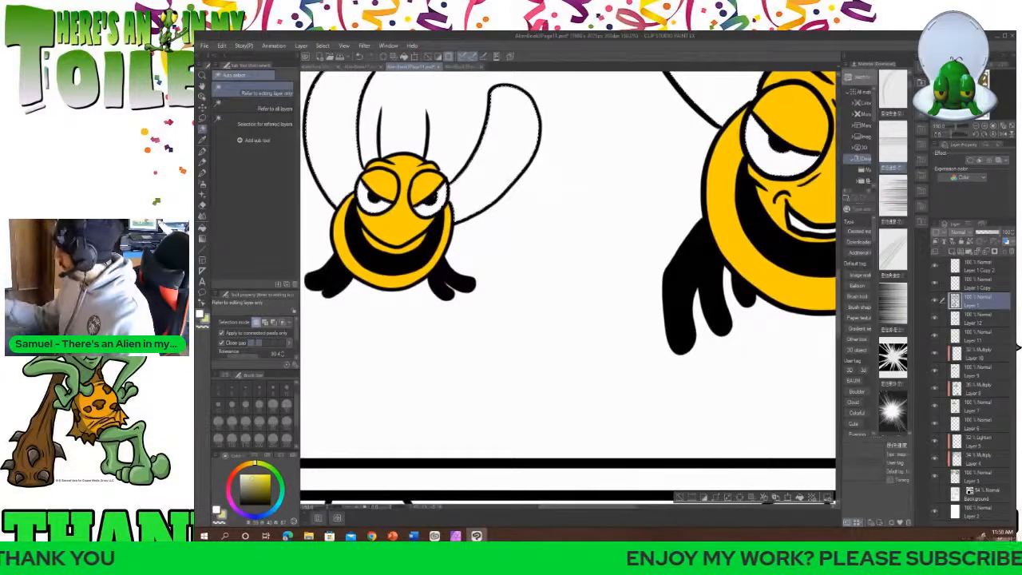
Add the eyes of the two small bees in the upper corners of the swarm panel to the selection.
{"action": "scroll", "coordinate": [568, 288], "scroll_direction": "up", "scroll_amount": 5}
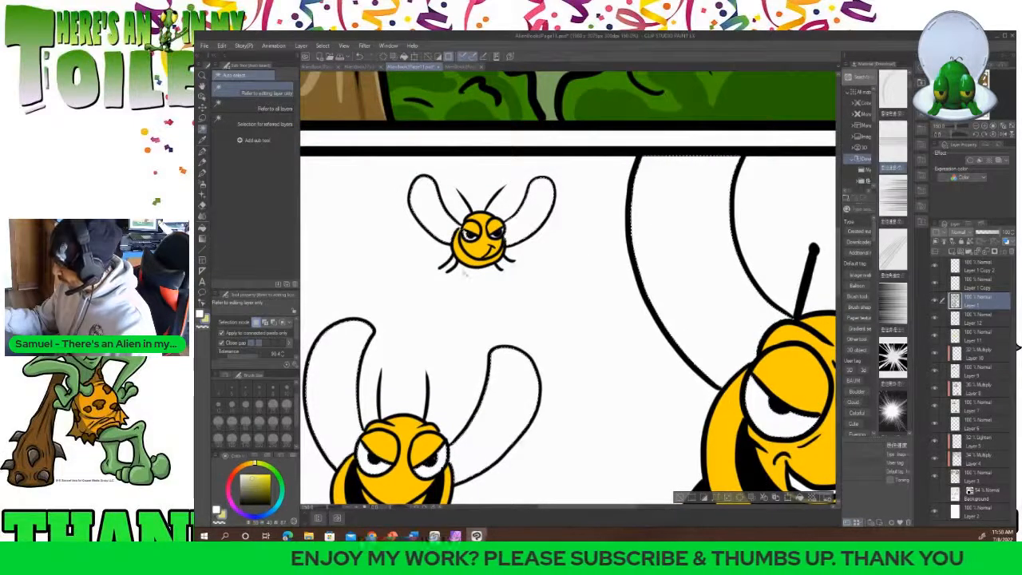
{"action": "key", "text": "m"}
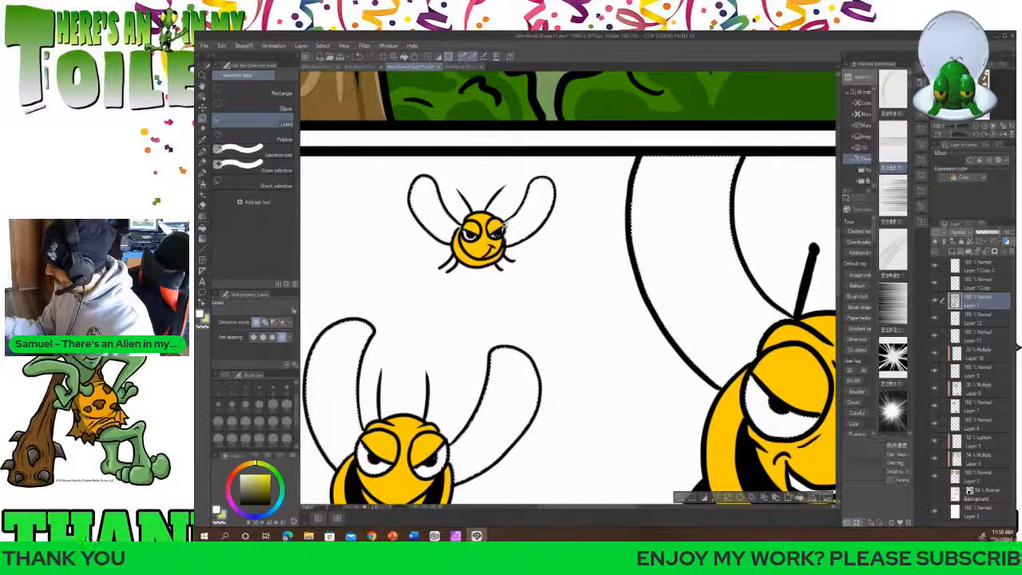
{"action": "left_click_drag", "start_coordinate": [594, 507], "coordinate": [730, 492]}
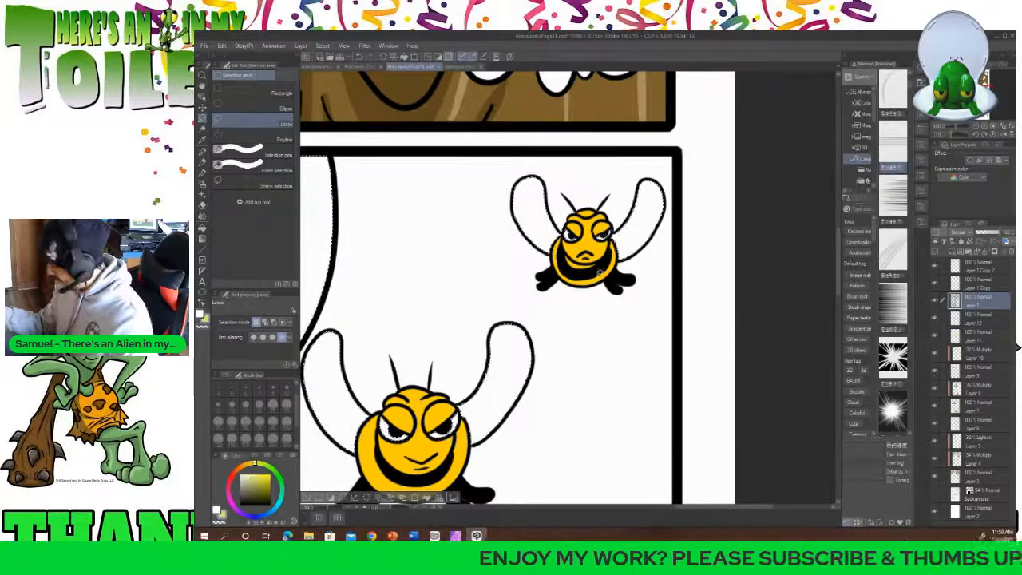
Add the eyes of the small flying bees above the bush to the selection.
{"action": "scroll", "coordinate": [702, 490], "scroll_direction": "down", "scroll_amount": 10}
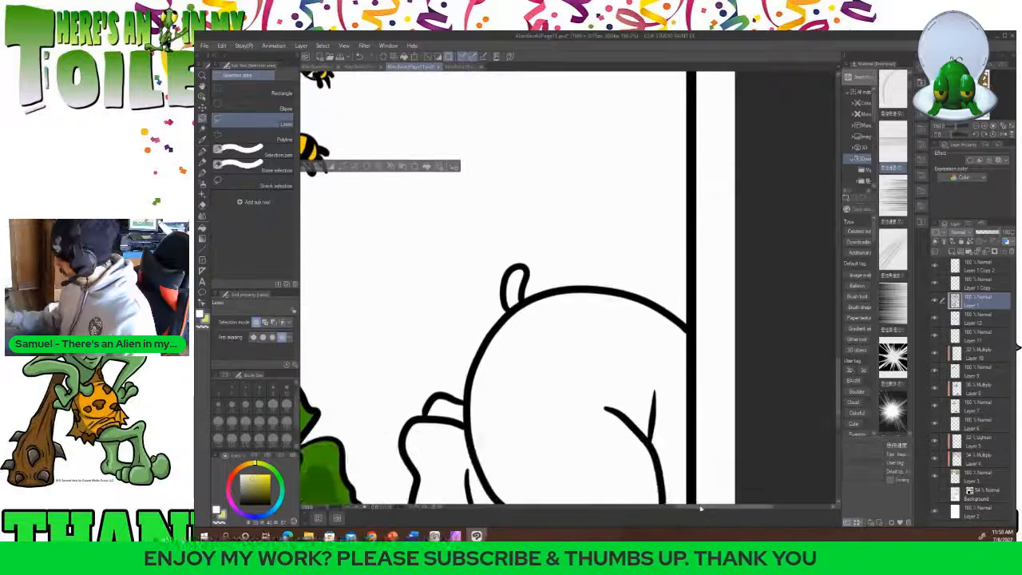
{"action": "scroll", "coordinate": [663, 459], "scroll_direction": "left", "scroll_amount": 5}
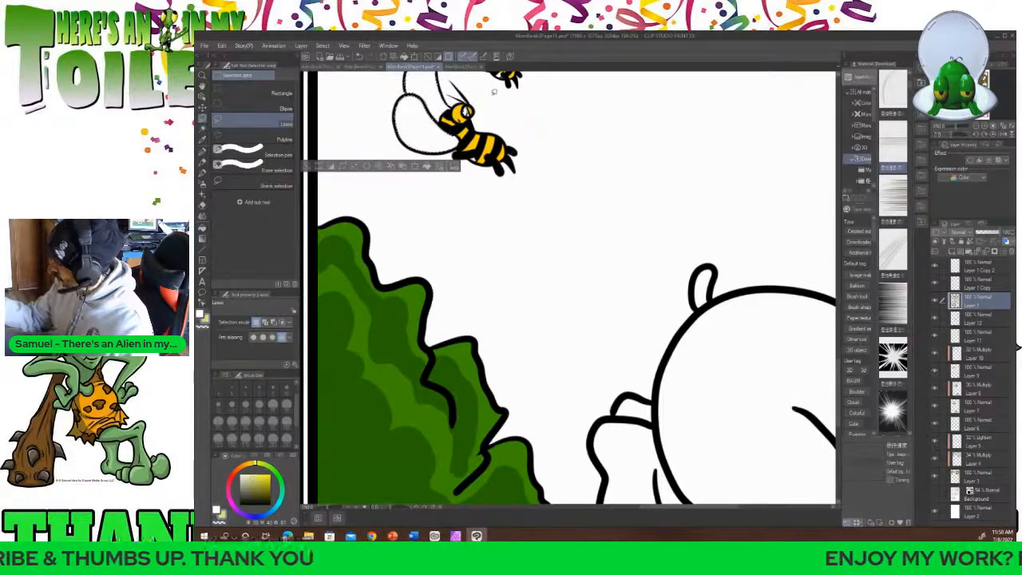
{"action": "left_click_drag", "start_coordinate": [841, 375], "coordinate": [840, 376]}
{"action": "left_click_drag", "start_coordinate": [838, 379], "coordinate": [841, 349]}
{"action": "scroll", "coordinate": [839, 376], "scroll_direction": "up", "scroll_amount": 5}
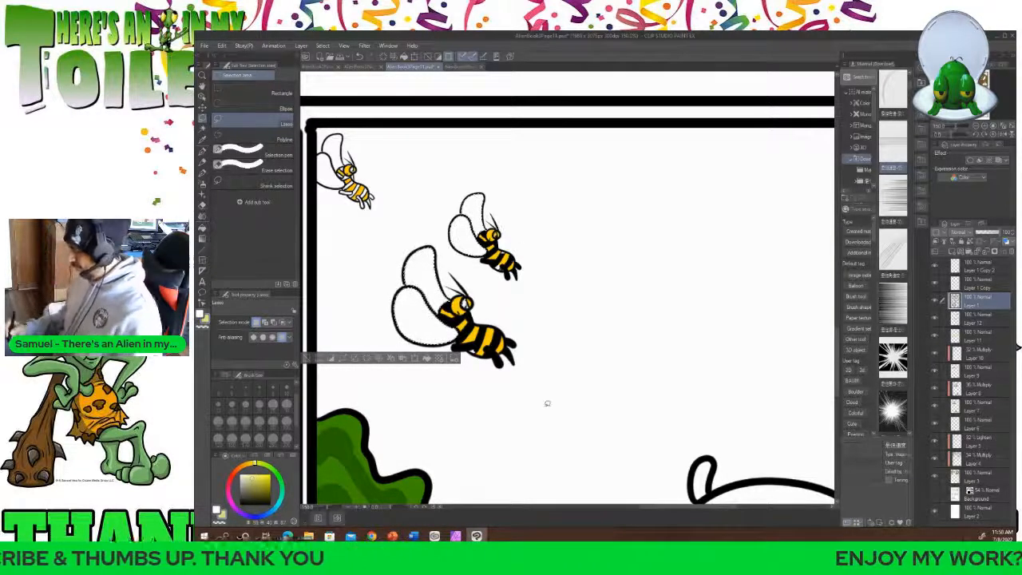
Create a new layer above Layer 12 and fill the selected bee wings and eyes with the sampled pale yellow.
{"action": "left_click", "coordinate": [346, 508]}
{"action": "left_click", "coordinate": [346, 507]}
{"action": "left_click", "coordinate": [346, 507]}
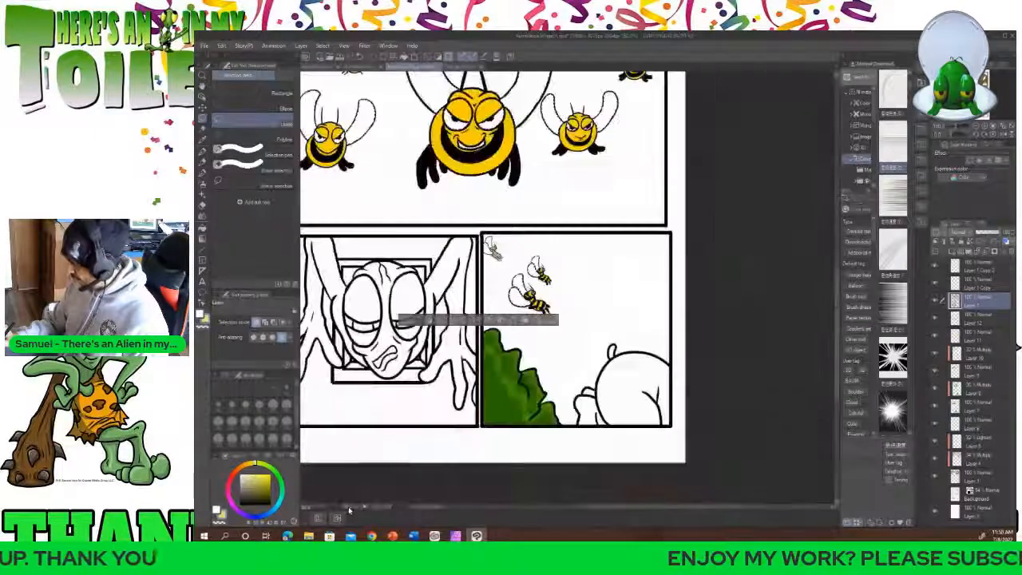
{"action": "left_click", "coordinate": [346, 508]}
{"action": "scroll", "coordinate": [699, 315], "scroll_direction": "up", "scroll_amount": 5}
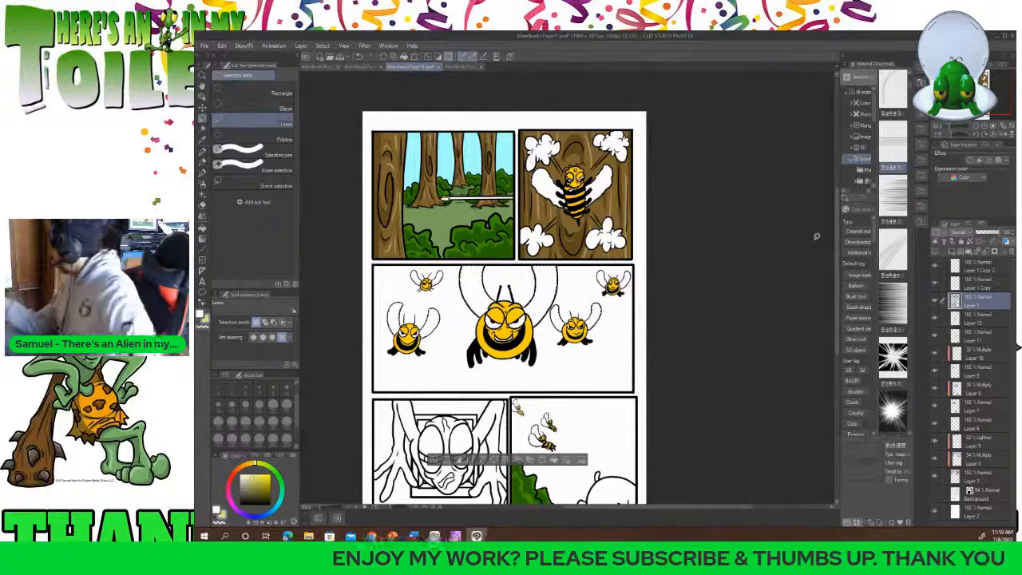
{"action": "left_click", "coordinate": [958, 320]}
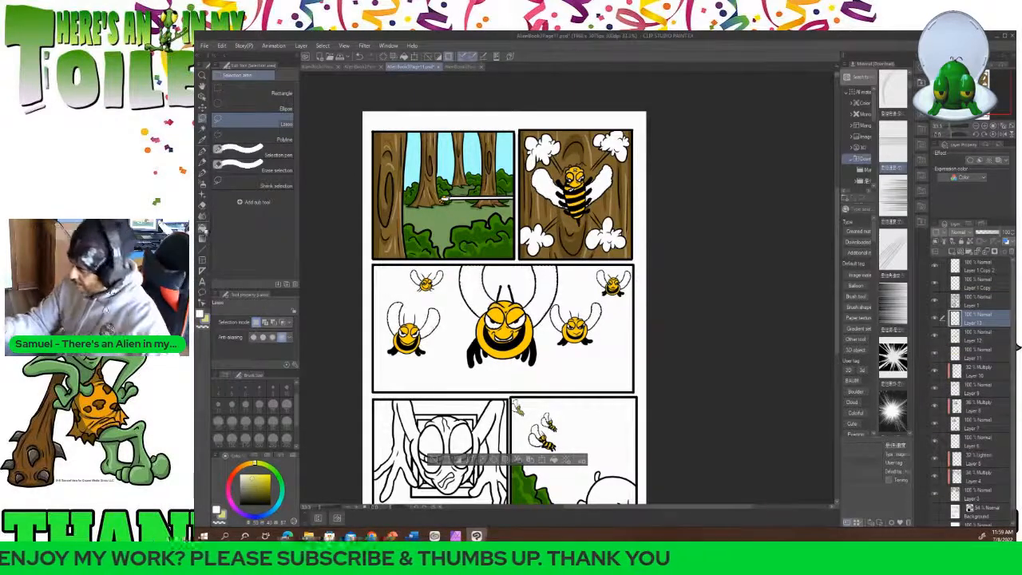
{"action": "key", "text": "g"}
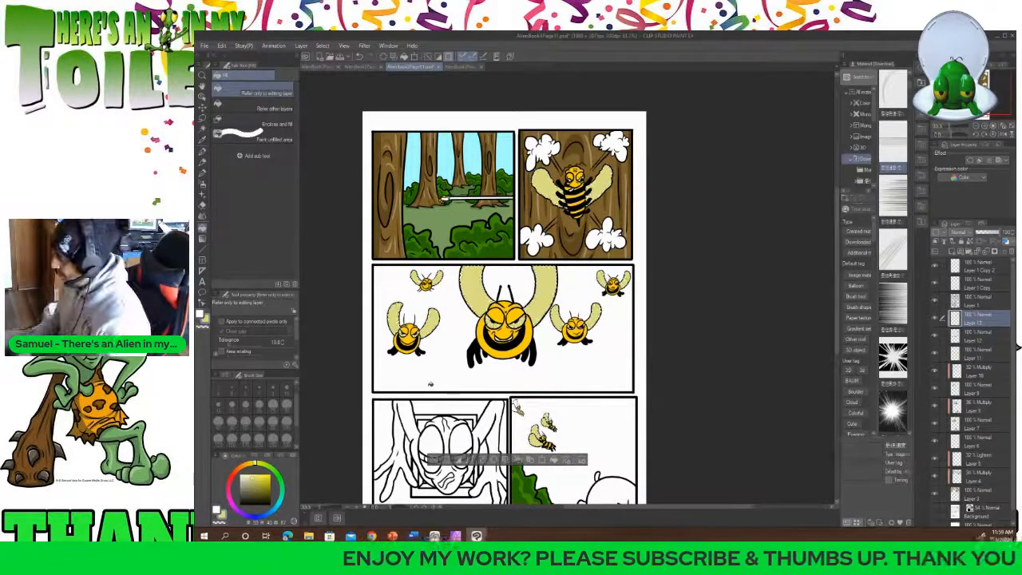
Select the tiny bee's white wings in the forest panel from the Layer 1 line art and fill them with pale yellow on Layer 13.
{"action": "left_click", "coordinate": [358, 508]}
{"action": "left_click", "coordinate": [358, 508]}
{"action": "left_click", "coordinate": [358, 508]}
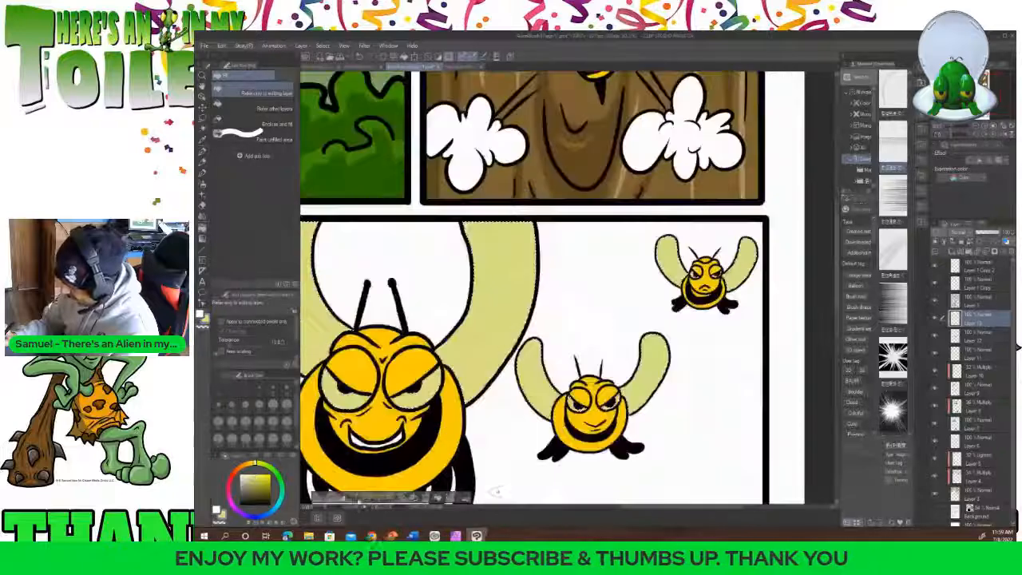
{"action": "left_click_drag", "start_coordinate": [679, 507], "coordinate": [631, 517]}
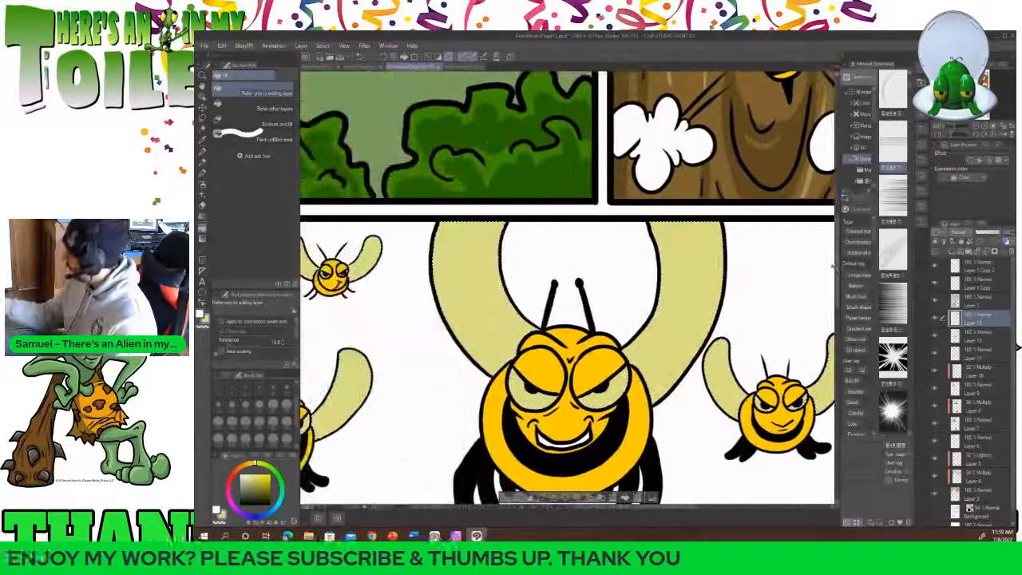
{"action": "scroll", "coordinate": [567, 288], "scroll_direction": "up", "scroll_amount": 5}
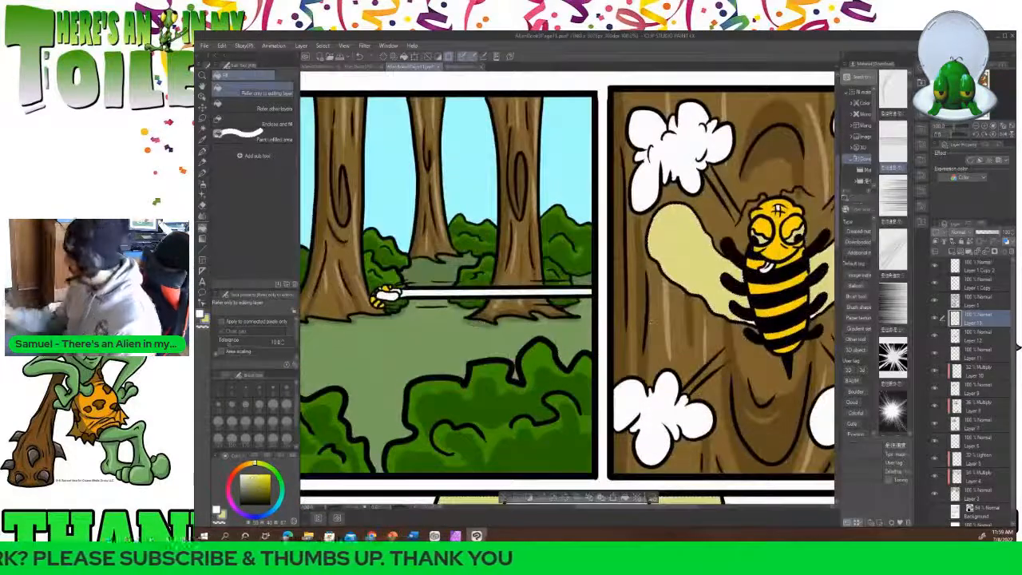
{"action": "left_click", "coordinate": [955, 302]}
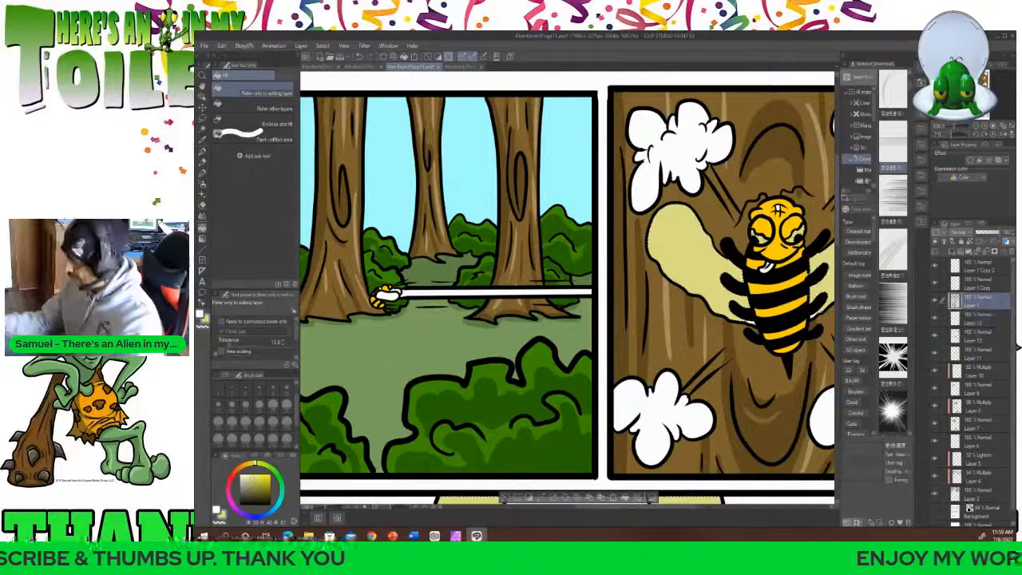
{"action": "left_click", "coordinate": [203, 125]}
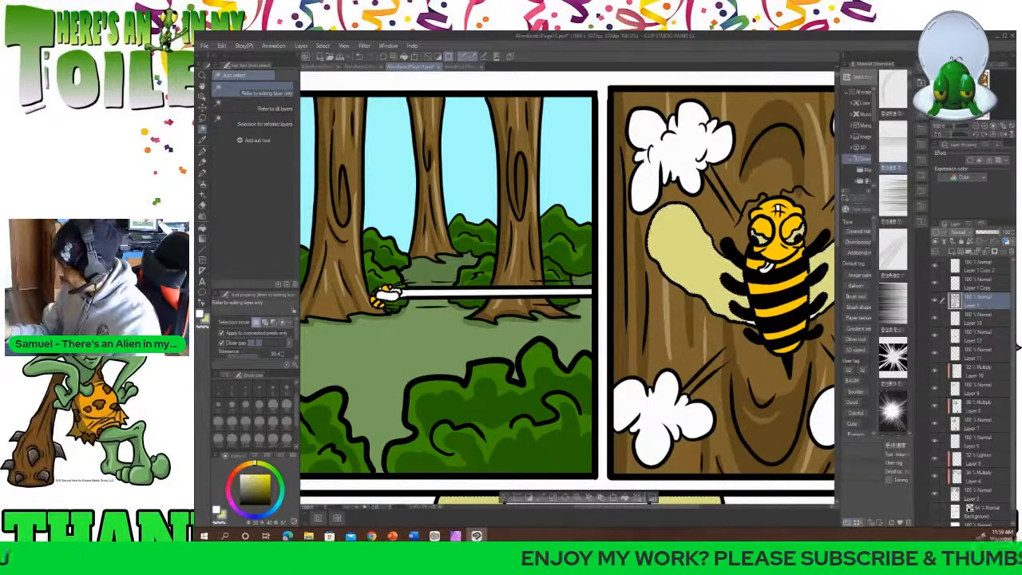
{"action": "left_click", "coordinate": [955, 317]}
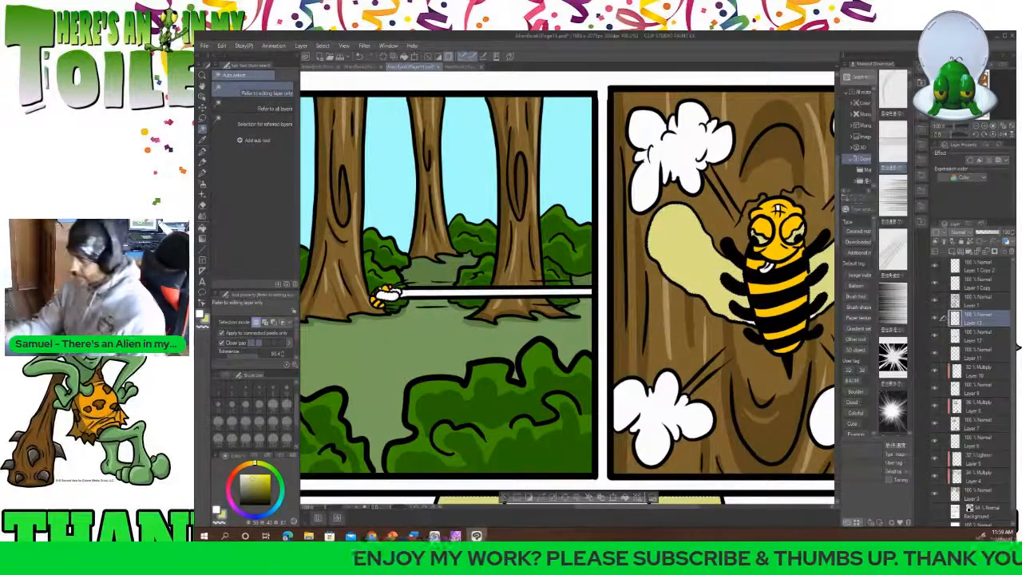
{"action": "left_click", "coordinate": [203, 227]}
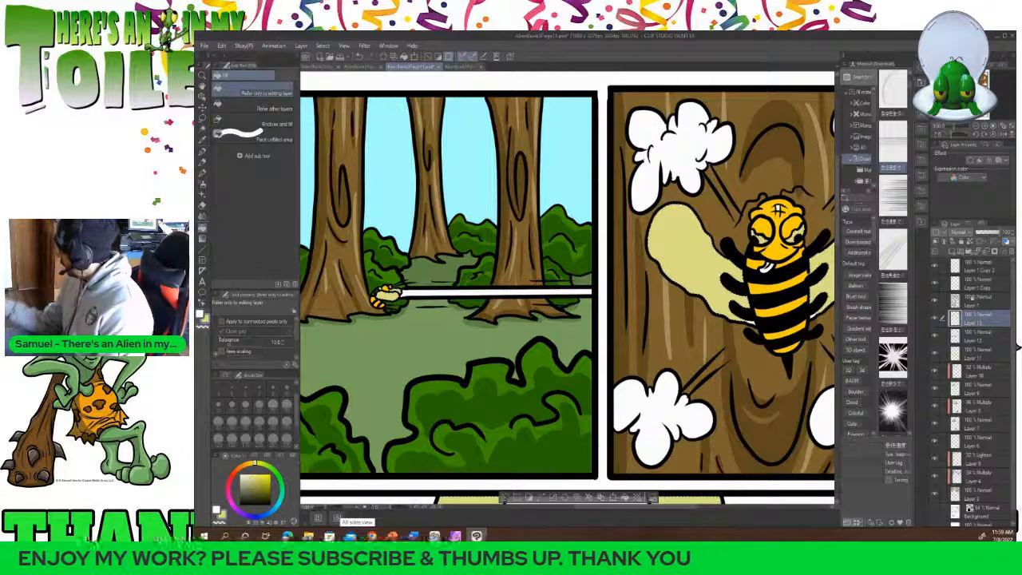
Clear the current selection of the bee wings.
{"action": "left_click", "coordinate": [957, 353]}
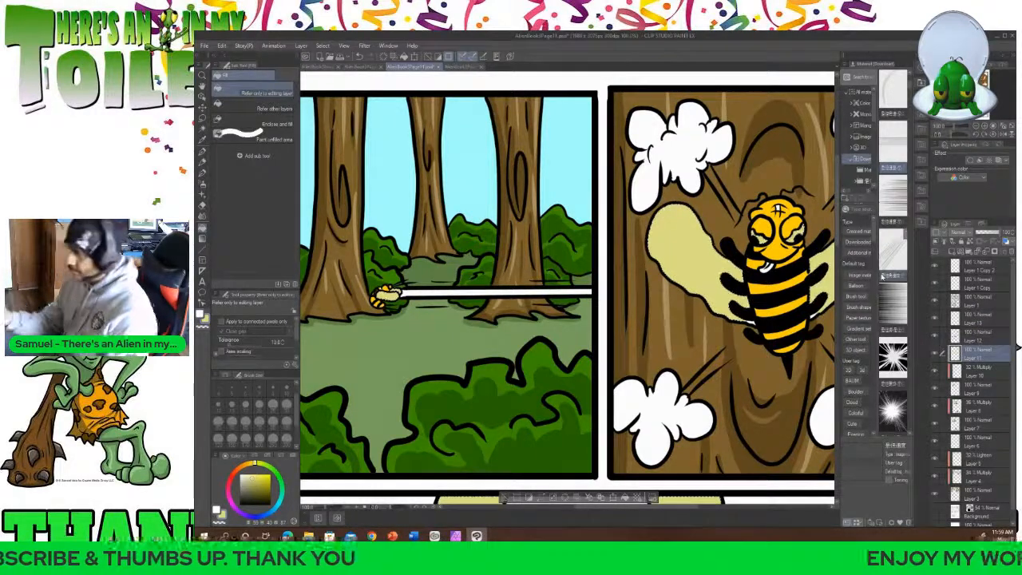
{"action": "left_click", "coordinate": [202, 126]}
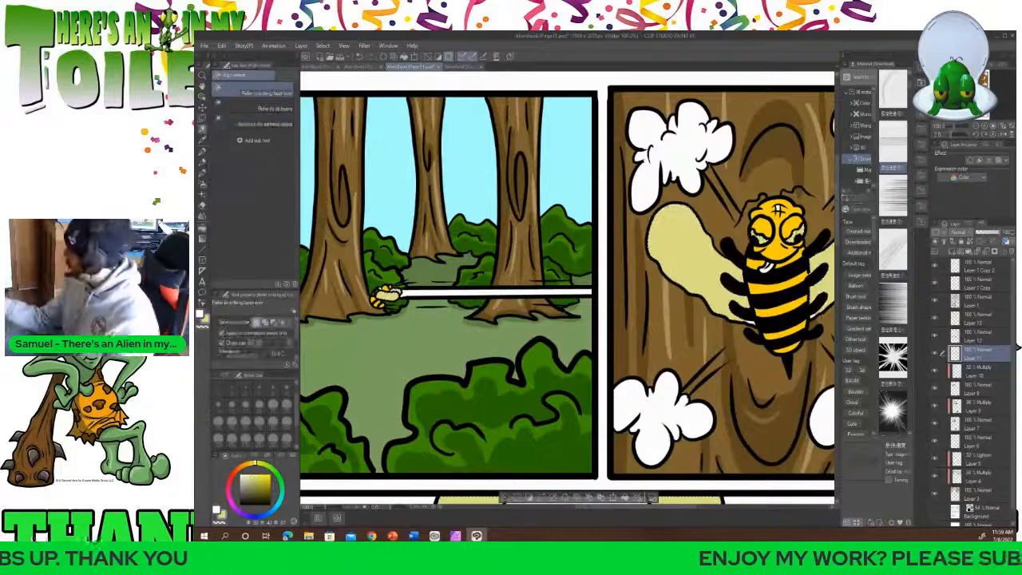
{"action": "left_click_drag", "start_coordinate": [839, 219], "coordinate": [839, 244]}
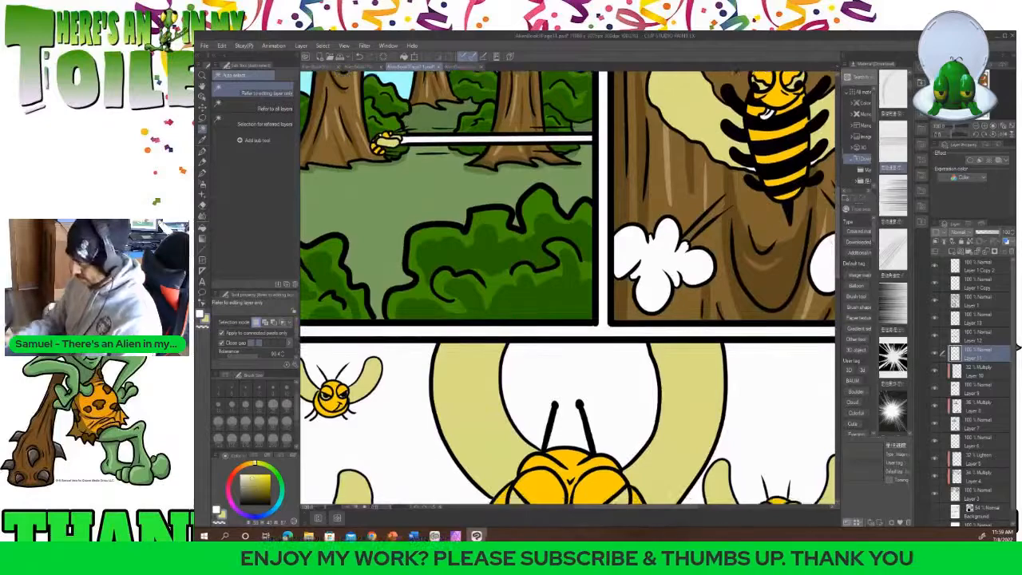
{"action": "left_click", "coordinate": [356, 507]}
{"action": "left_click", "coordinate": [349, 512]}
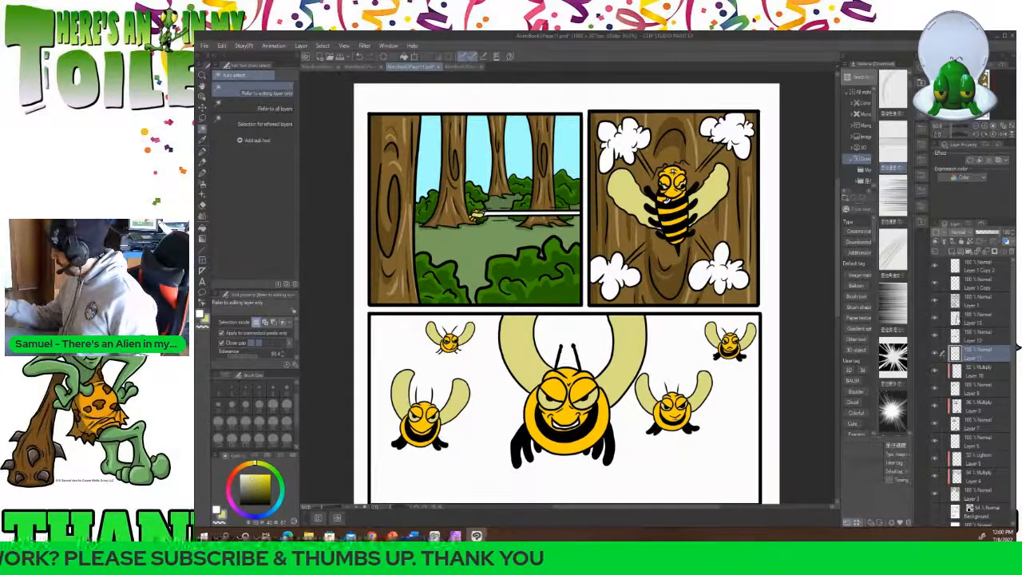
Lasso the small white gaps at the lower ends of the tree-panel bee's wings and fill them with pale yellow on Layer 13.
{"action": "left_click", "coordinate": [959, 319]}
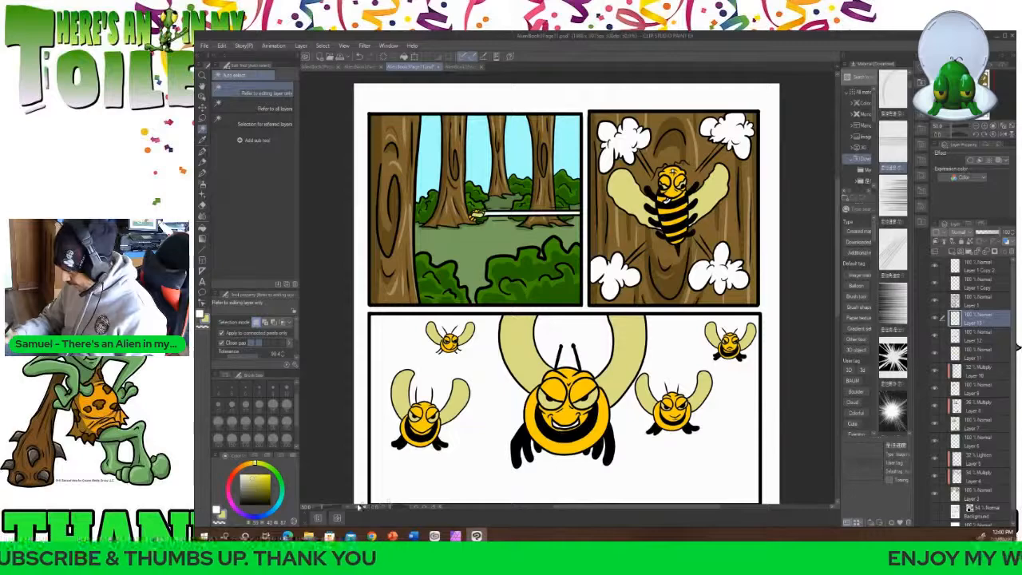
{"action": "key", "text": "ctrl+plus"}
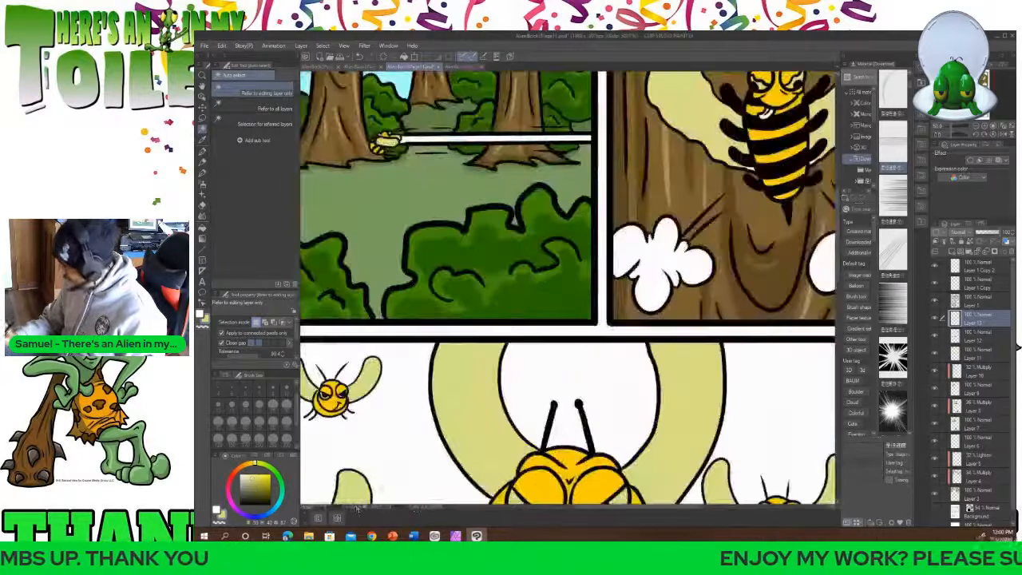
{"action": "left_click_drag", "start_coordinate": [667, 507], "coordinate": [699, 516]}
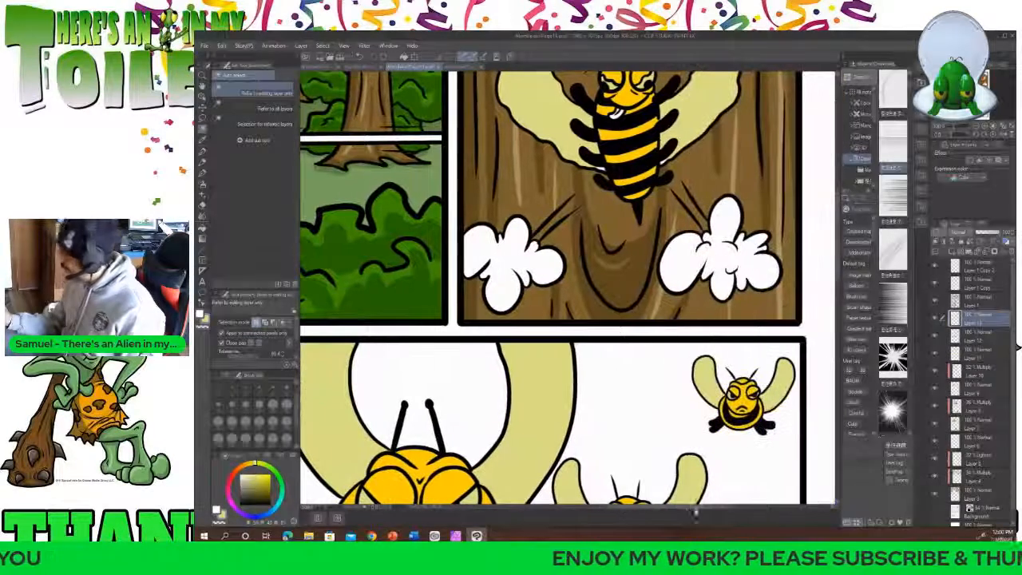
{"action": "key", "text": "m"}
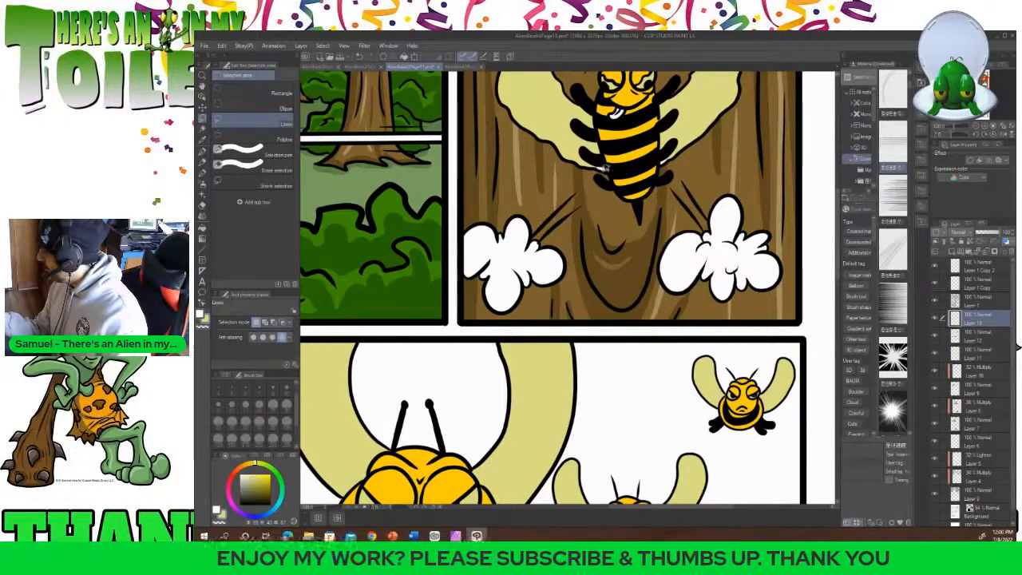
{"action": "left_click_drag", "start_coordinate": [606, 166], "coordinate": [599, 166]}
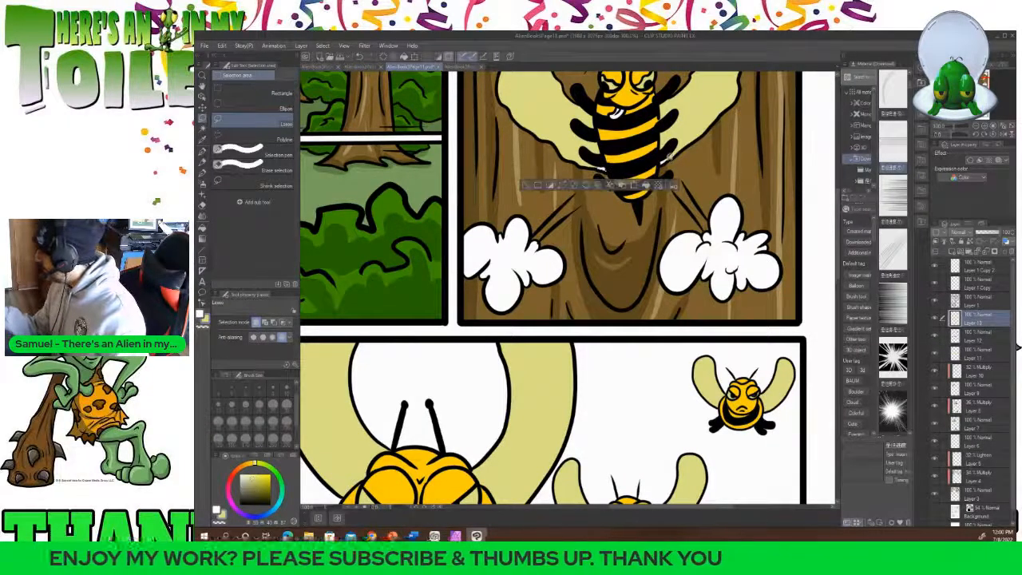
{"action": "left_click_drag", "start_coordinate": [669, 155], "coordinate": [672, 158]}
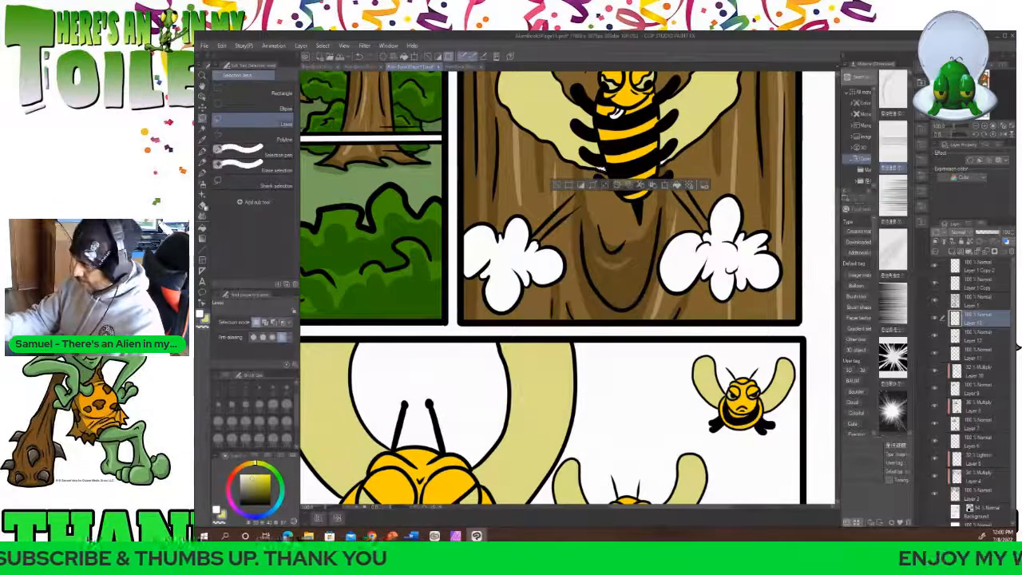
{"action": "left_click", "coordinate": [202, 226]}
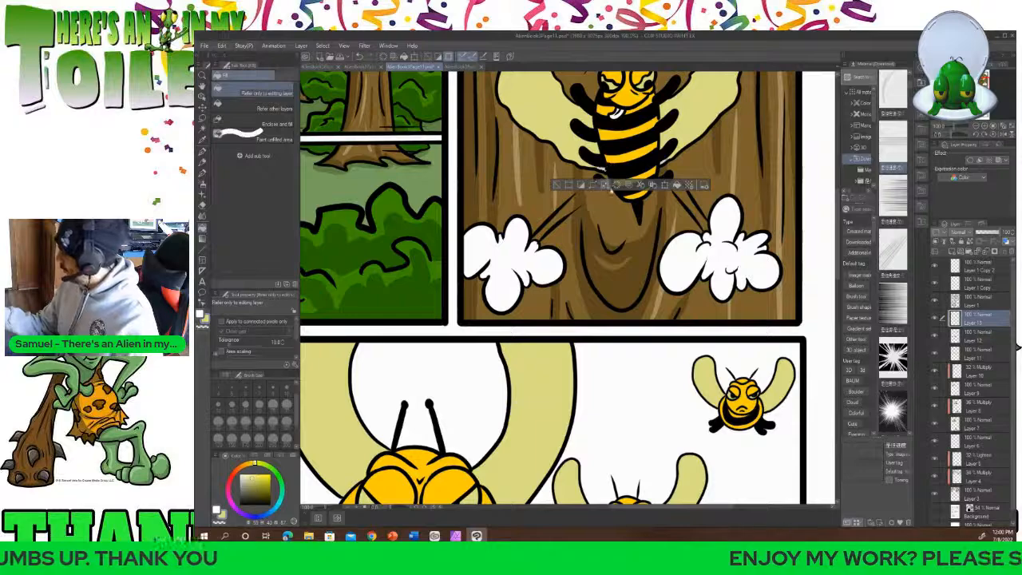
Lasso the small white gaps under the bodies of the two bees flying above the bush and fill them with black on Layer 12.
{"action": "scroll", "coordinate": [559, 287], "scroll_direction": "down", "scroll_amount": 5}
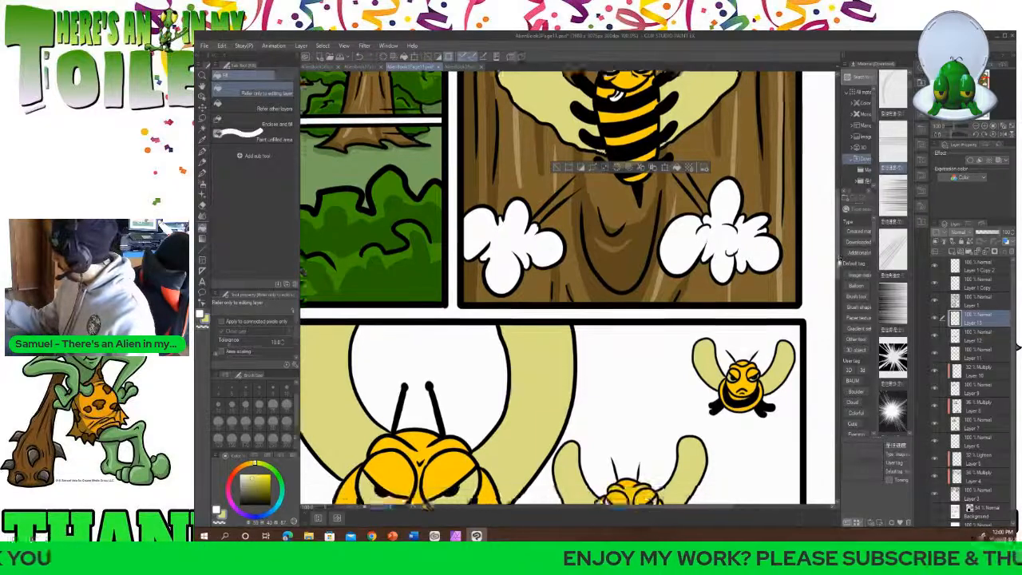
{"action": "left_click_drag", "start_coordinate": [836, 323], "coordinate": [837, 325]}
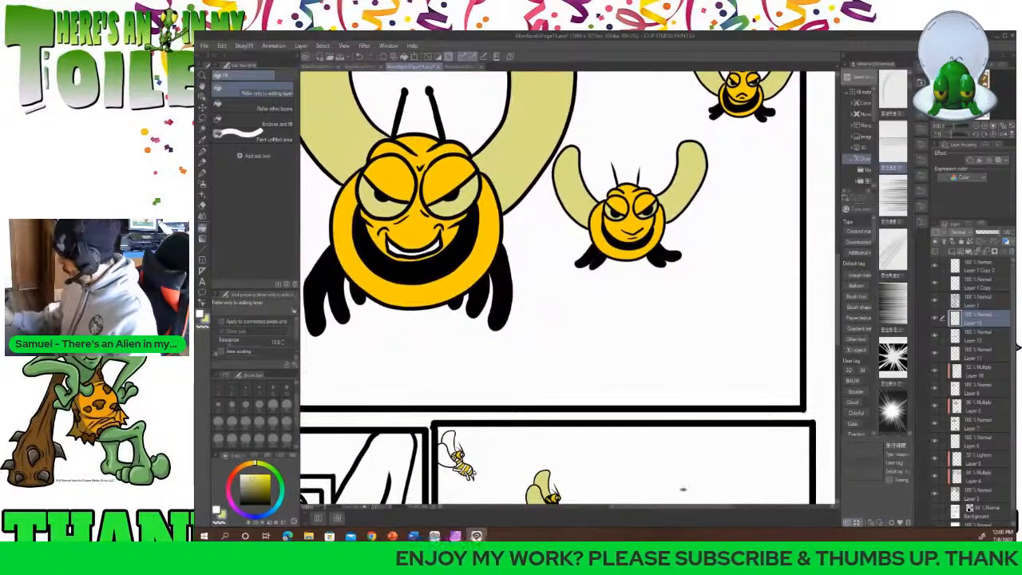
{"action": "mouse_move", "coordinate": [680, 507]}
{"action": "left_mouse_down"}
{"action": "mouse_move", "coordinate": [610, 522]}
{"action": "mouse_move", "coordinate": [691, 505]}
{"action": "left_mouse_up"}
{"action": "left_click_drag", "start_coordinate": [839, 262], "coordinate": [845, 362]}
{"action": "left_click", "coordinate": [356, 508]}
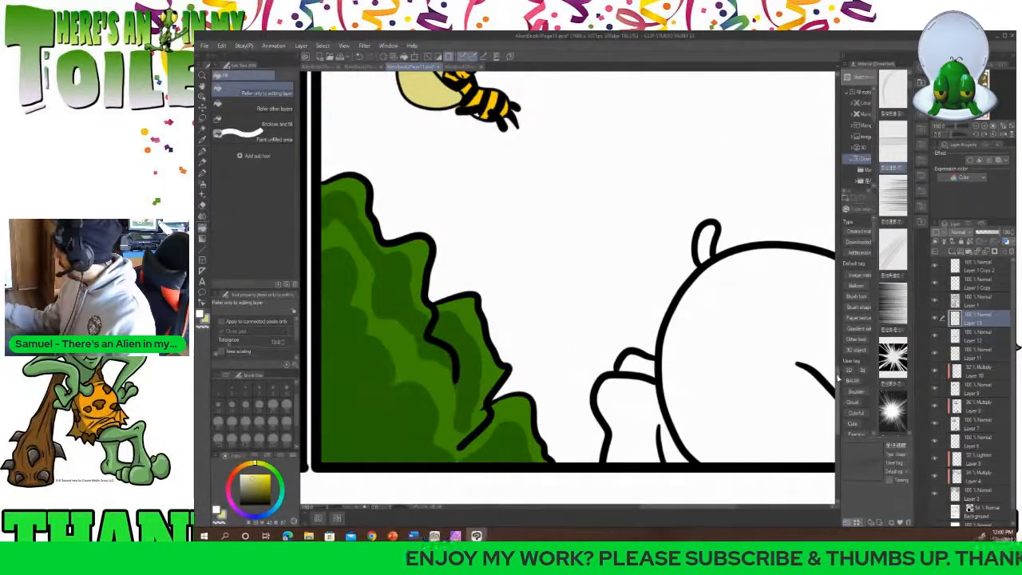
{"action": "scroll", "coordinate": [839, 340], "scroll_direction": "up", "scroll_amount": 5}
{"action": "scroll", "coordinate": [844, 339], "scroll_direction": "down", "scroll_amount": 3}
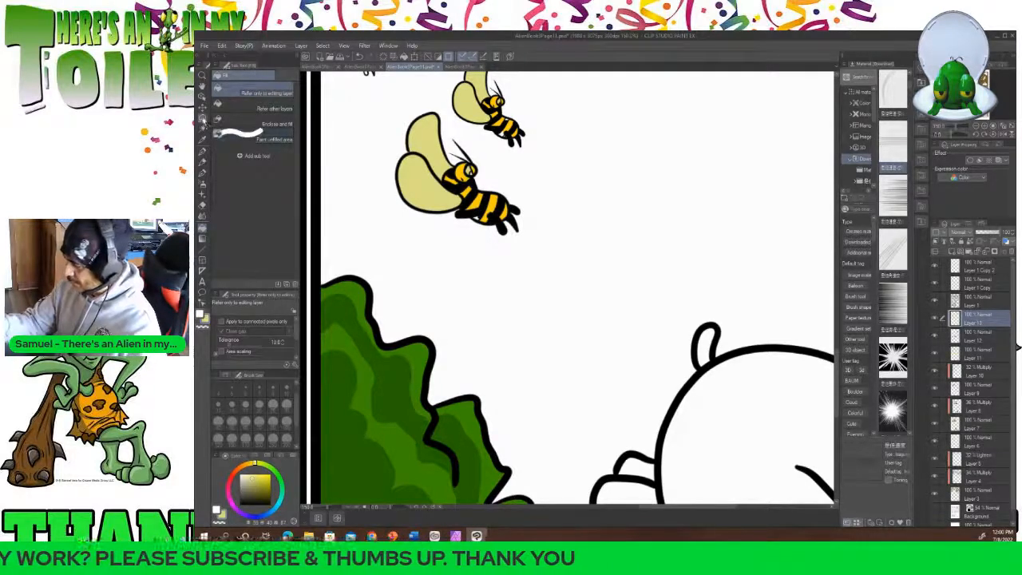
{"action": "left_click", "coordinate": [202, 118]}
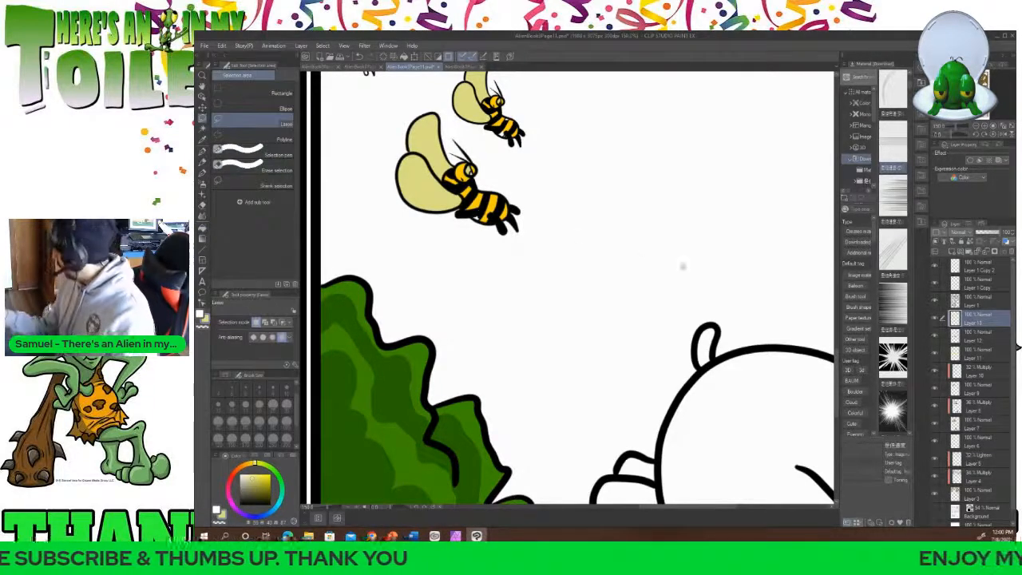
{"action": "left_click", "coordinate": [962, 339]}
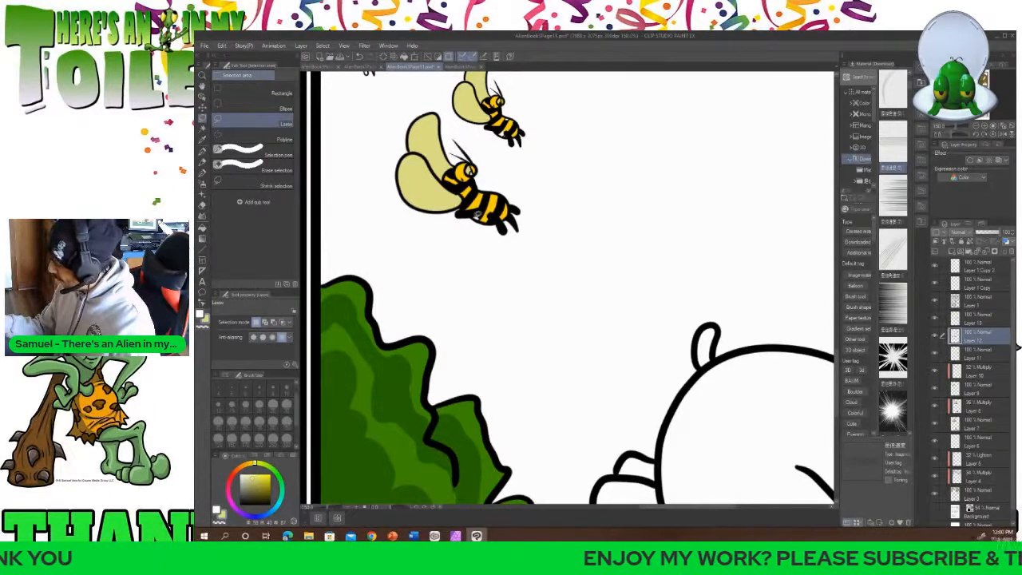
{"action": "left_click_drag", "start_coordinate": [480, 215], "coordinate": [478, 218]}
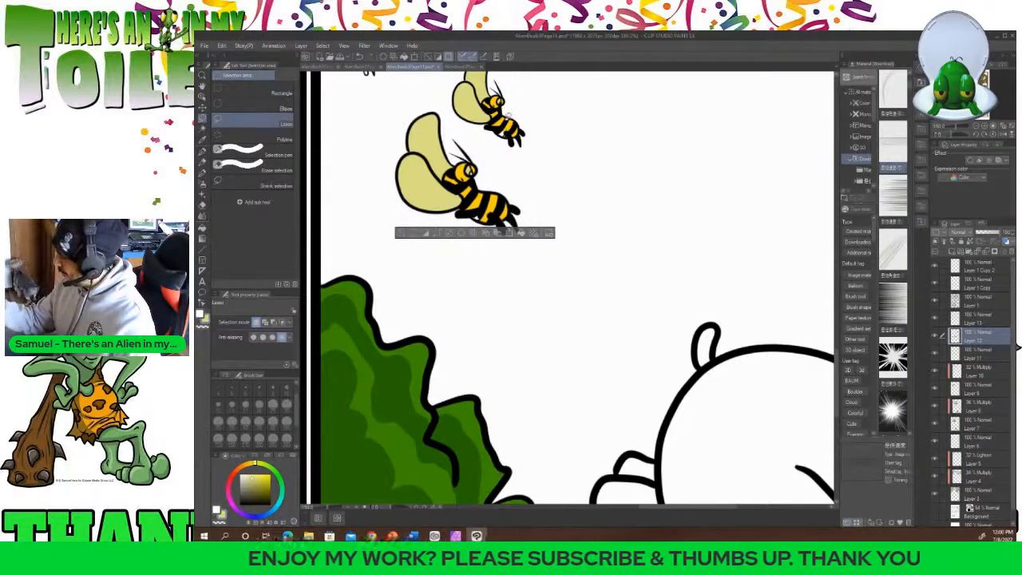
{"action": "left_click_drag", "start_coordinate": [509, 118], "coordinate": [508, 120]}
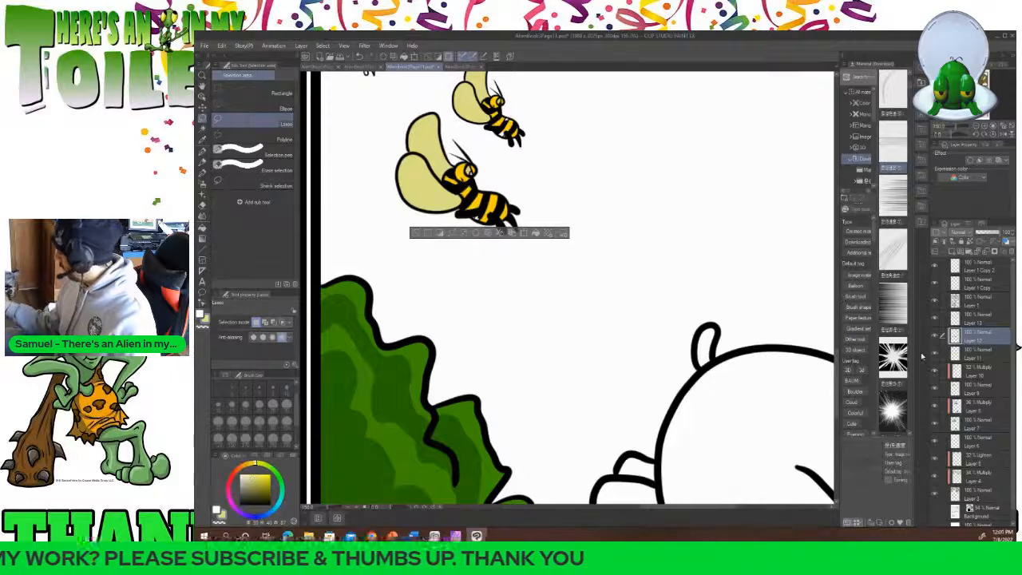
{"action": "key", "text": "g"}
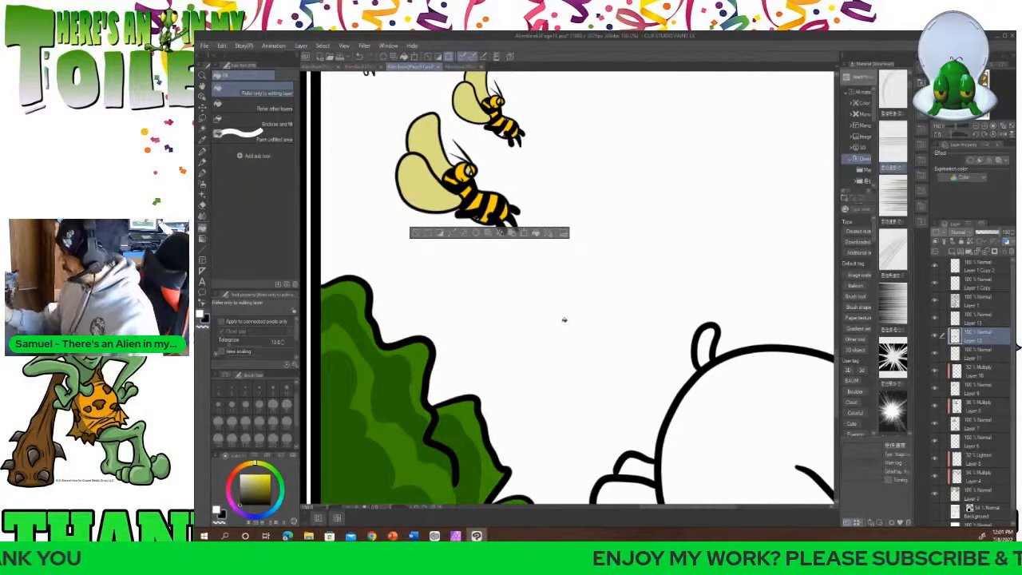
Make Layer 11 active and ready the Lasso selection for the bee in the tree panel.
{"action": "mouse_move", "coordinate": [673, 510]}
{"action": "left_mouse_down"}
{"action": "mouse_move", "coordinate": [592, 527]}
{"action": "mouse_move", "coordinate": [679, 517]}
{"action": "left_mouse_up"}
{"action": "left_click_drag", "start_coordinate": [836, 392], "coordinate": [831, 291]}
{"action": "left_click_drag", "start_coordinate": [680, 508], "coordinate": [658, 517]}
{"action": "left_click_drag", "start_coordinate": [839, 308], "coordinate": [838, 211]}
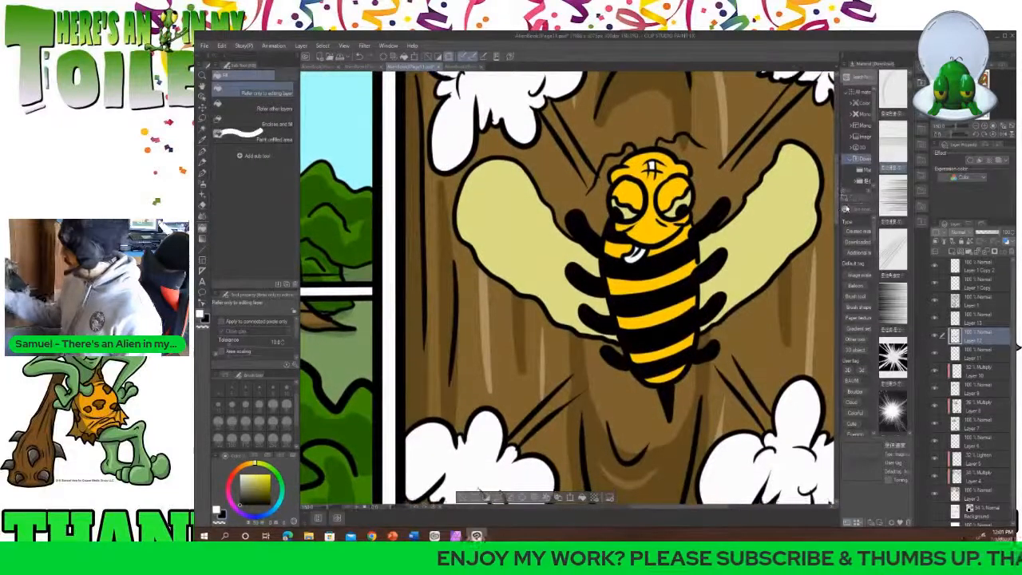
{"action": "left_click", "coordinate": [960, 353]}
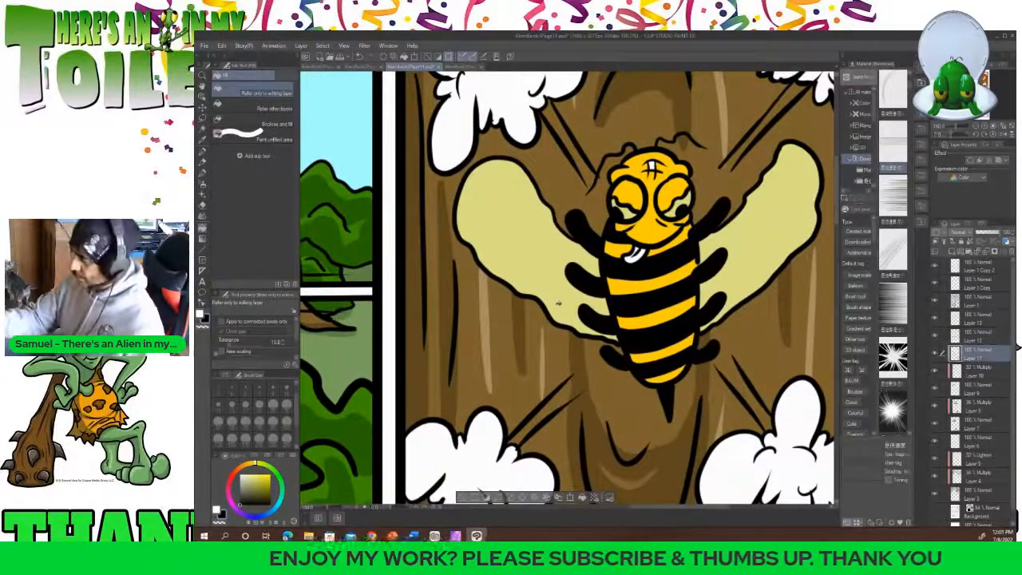
{"action": "left_click", "coordinate": [202, 118]}
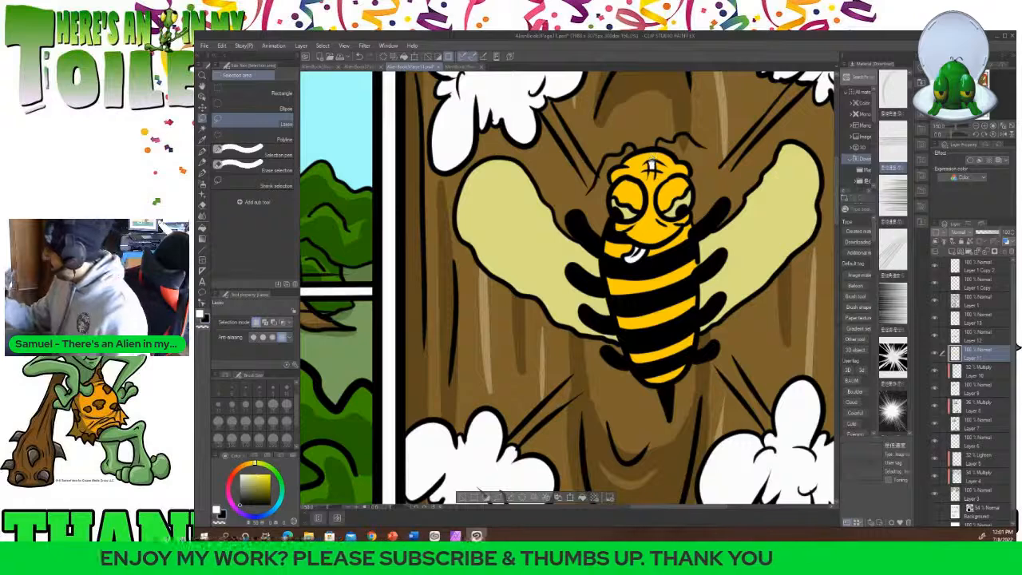
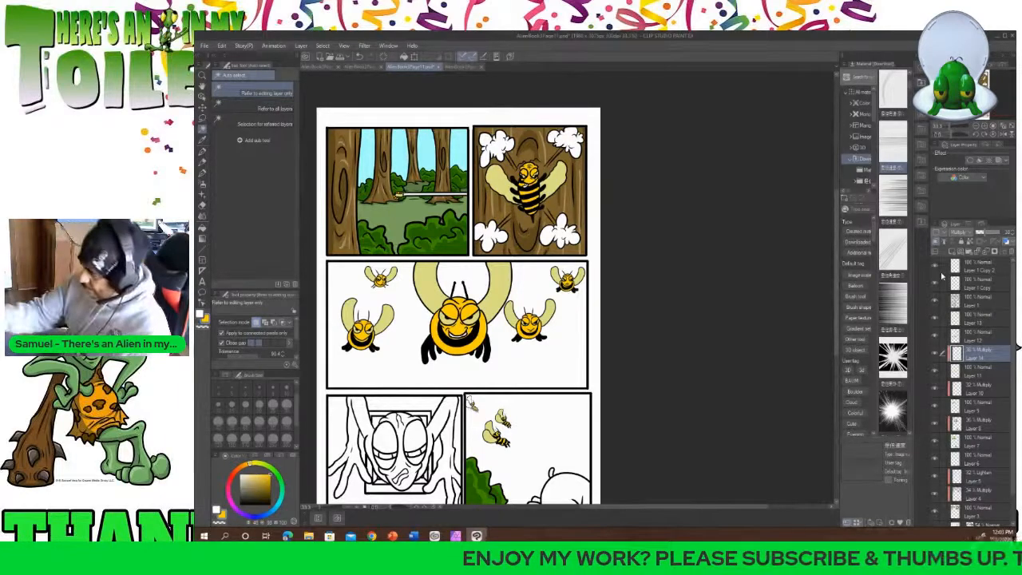
Shade the lower edge of the large central bee's body on Multiply Layer 14 using the G-pen at size 17.
{"action": "left_click", "coordinate": [204, 143]}
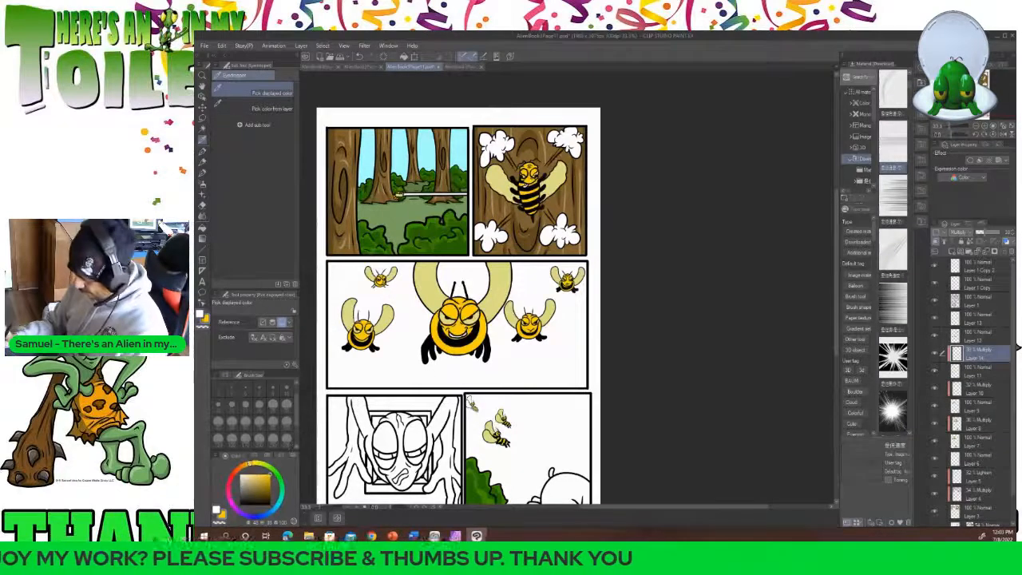
{"action": "left_click", "coordinate": [202, 150]}
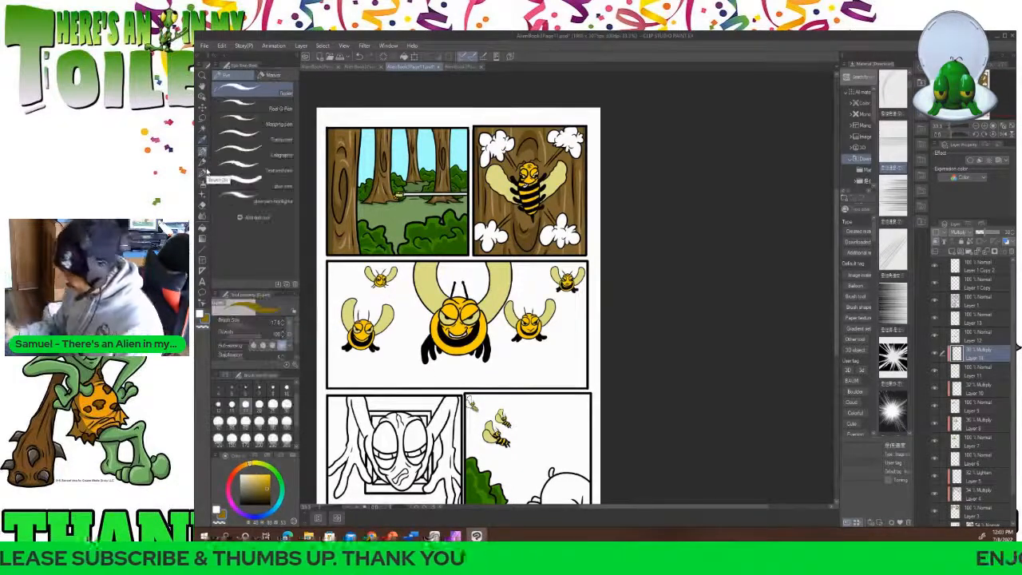
{"action": "left_click", "coordinate": [360, 508]}
{"action": "left_click", "coordinate": [360, 508]}
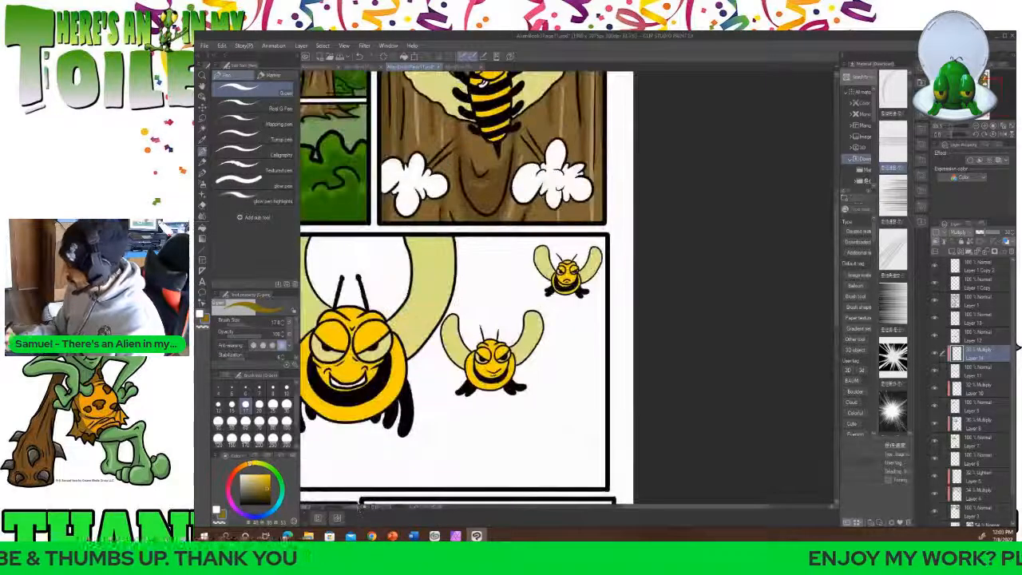
{"action": "left_click_drag", "start_coordinate": [837, 263], "coordinate": [837, 235]}
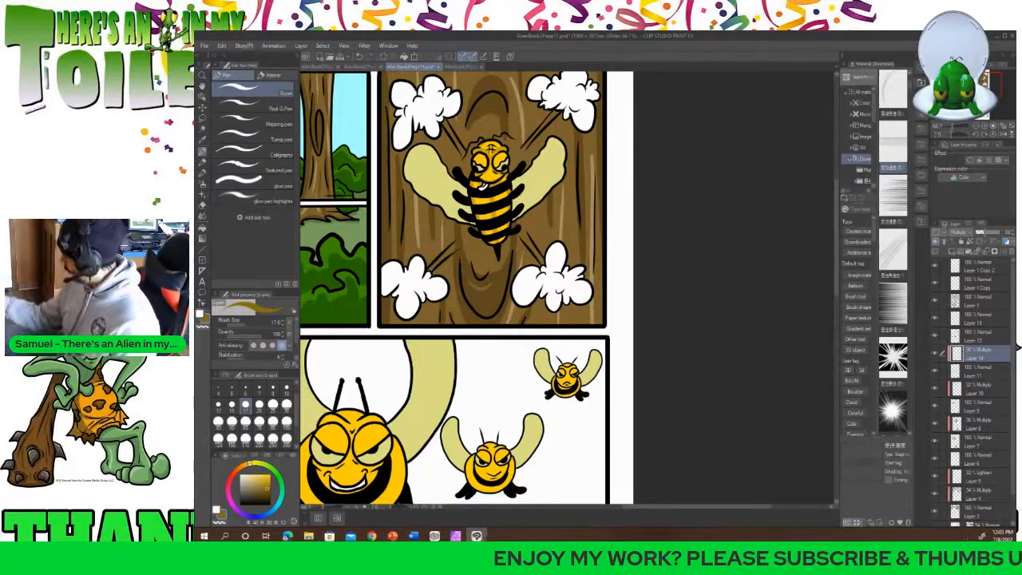
{"action": "scroll", "coordinate": [837, 236], "scroll_direction": "down", "scroll_amount": 2}
{"action": "scroll", "coordinate": [837, 236], "scroll_direction": "down", "scroll_amount": 1}
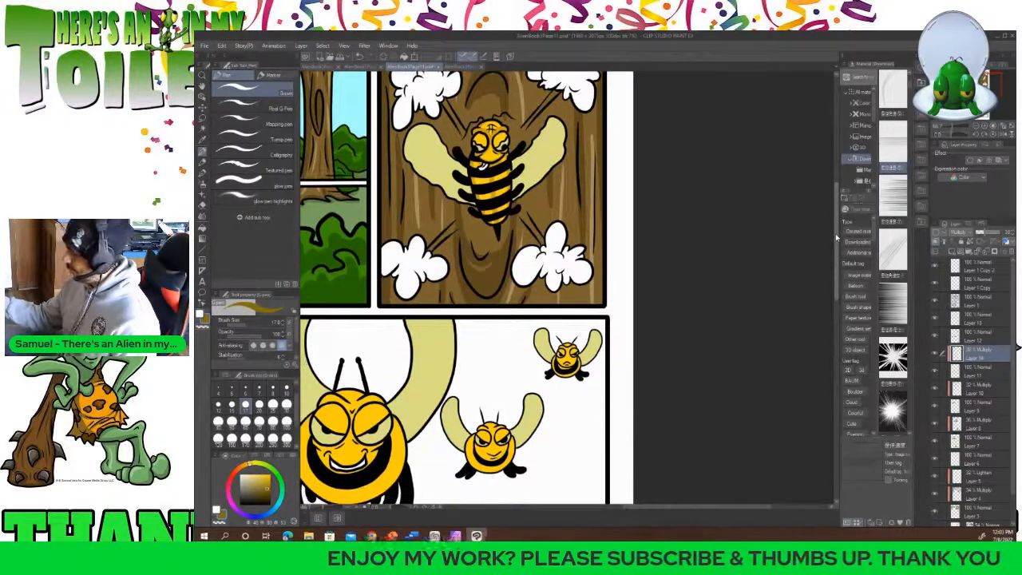
{"action": "scroll", "coordinate": [837, 236], "scroll_direction": "down", "scroll_amount": 1}
{"action": "left_click_drag", "start_coordinate": [641, 507], "coordinate": [567, 507]}
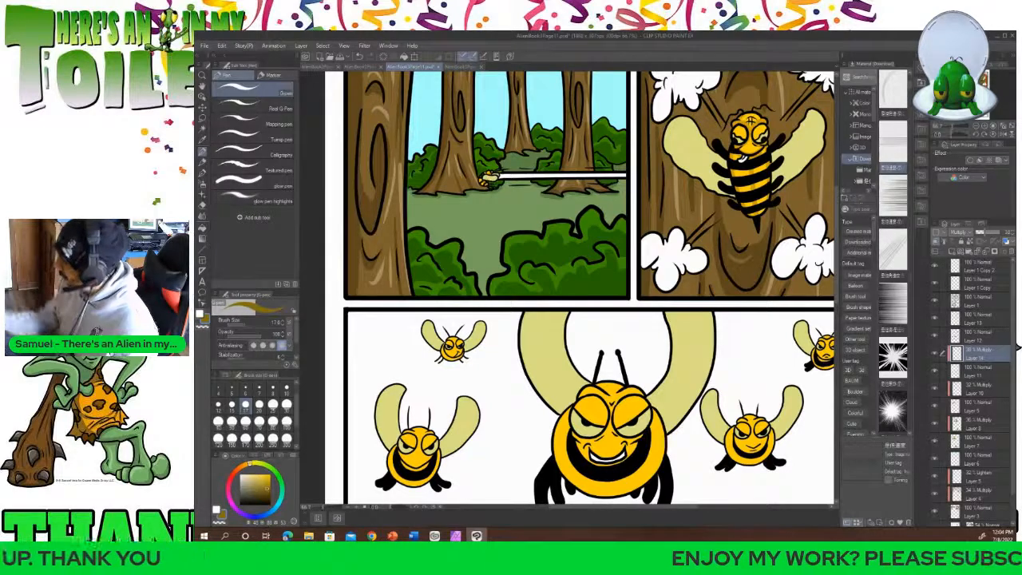
{"action": "scroll", "coordinate": [837, 206], "scroll_direction": "down", "scroll_amount": 4}
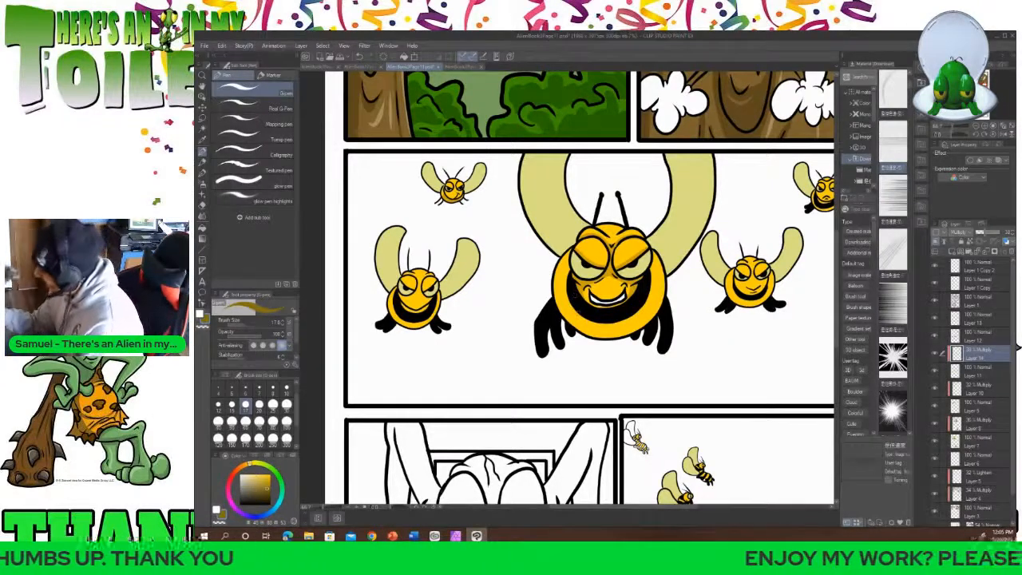
{"action": "left_click_drag", "start_coordinate": [576, 311], "coordinate": [589, 337]}
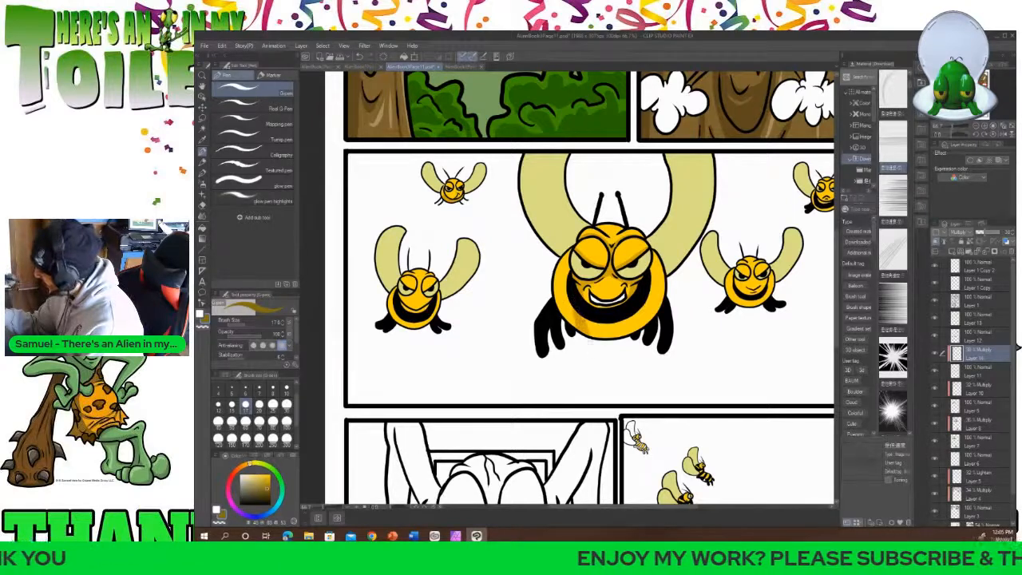
Enlarge the pen to size 30 and extend the shading along the lower rim of the large central bee's body.
{"action": "left_click", "coordinate": [286, 405]}
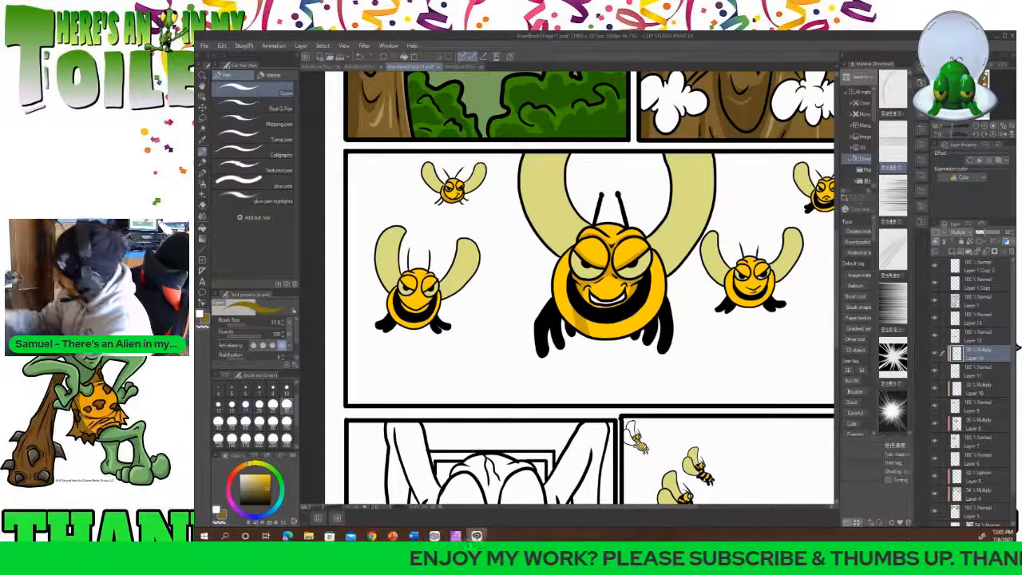
{"action": "mouse_move", "coordinate": [591, 328]}
{"action": "left_mouse_down"}
{"action": "mouse_move", "coordinate": [607, 346]}
{"action": "mouse_move", "coordinate": [630, 345]}
{"action": "mouse_move", "coordinate": [630, 357]}
{"action": "mouse_move", "coordinate": [621, 327]}
{"action": "mouse_move", "coordinate": [582, 339]}
{"action": "left_mouse_up"}
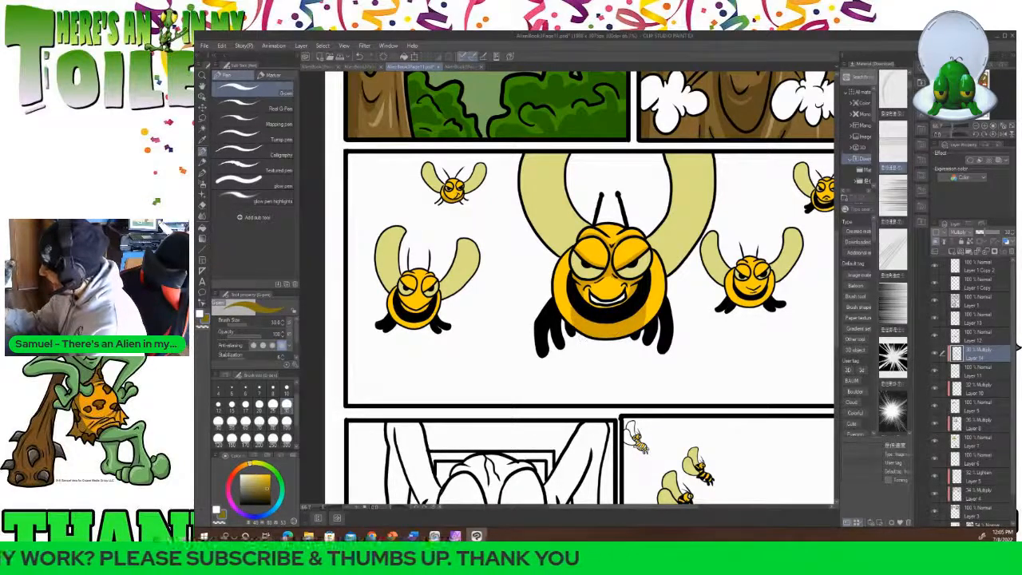
{"action": "left_click_drag", "start_coordinate": [647, 300], "coordinate": [642, 324]}
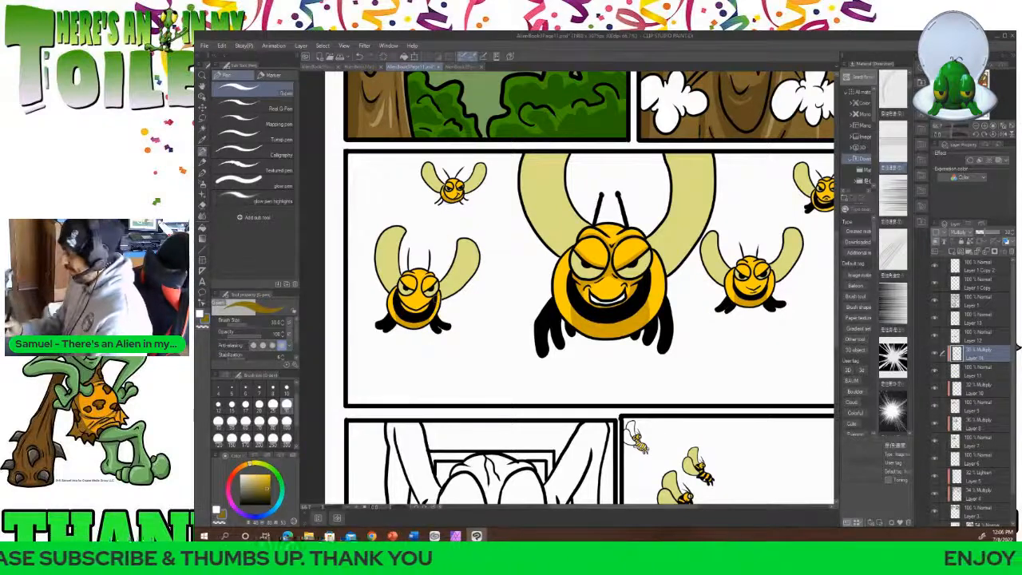
Shade the body, eyelids and face of the medium bee right of the large one, using pen sizes 20 and 12.
{"action": "left_click_drag", "start_coordinate": [637, 507], "coordinate": [700, 511]}
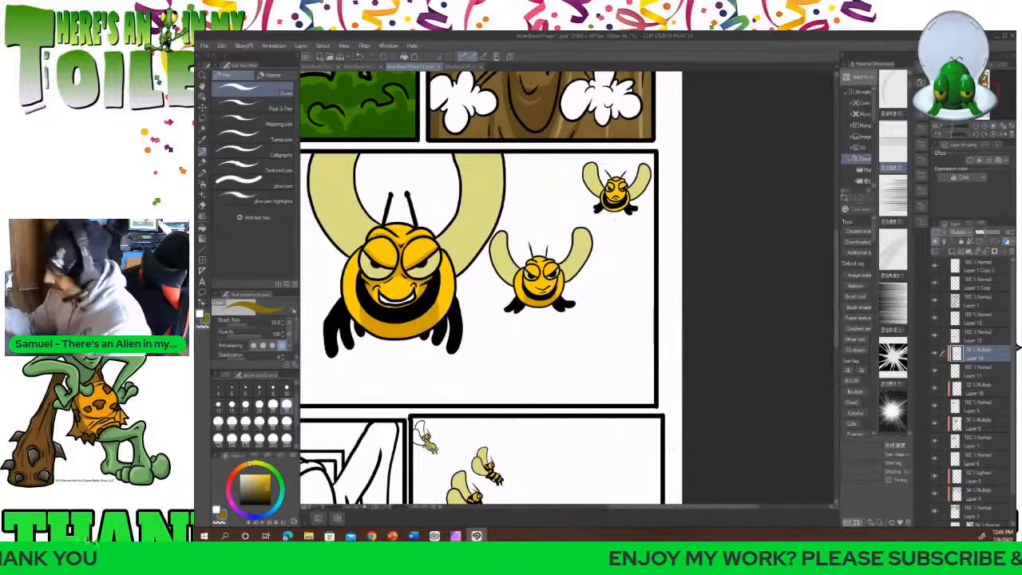
{"action": "left_click", "coordinate": [260, 406]}
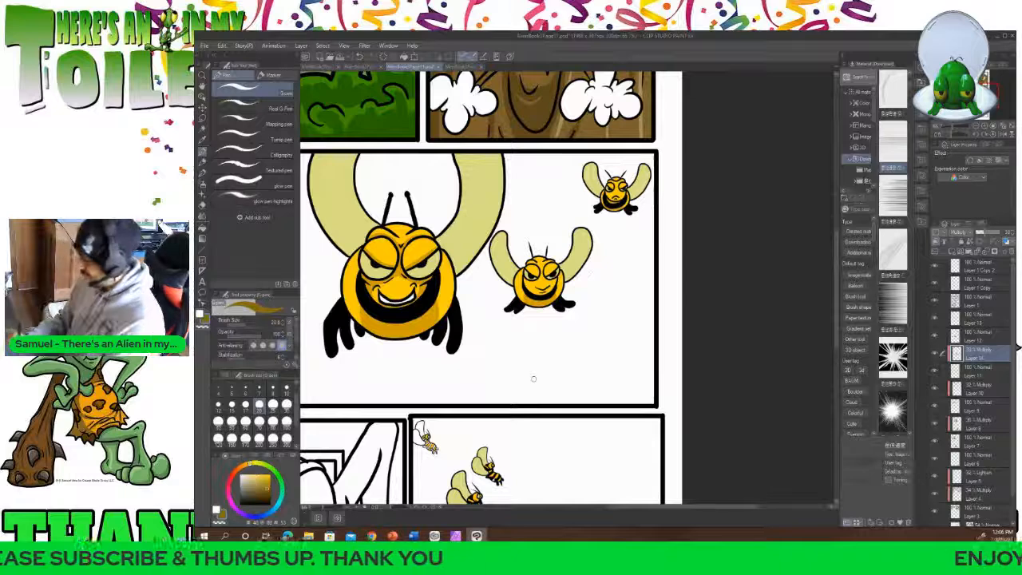
{"action": "left_click", "coordinate": [359, 508]}
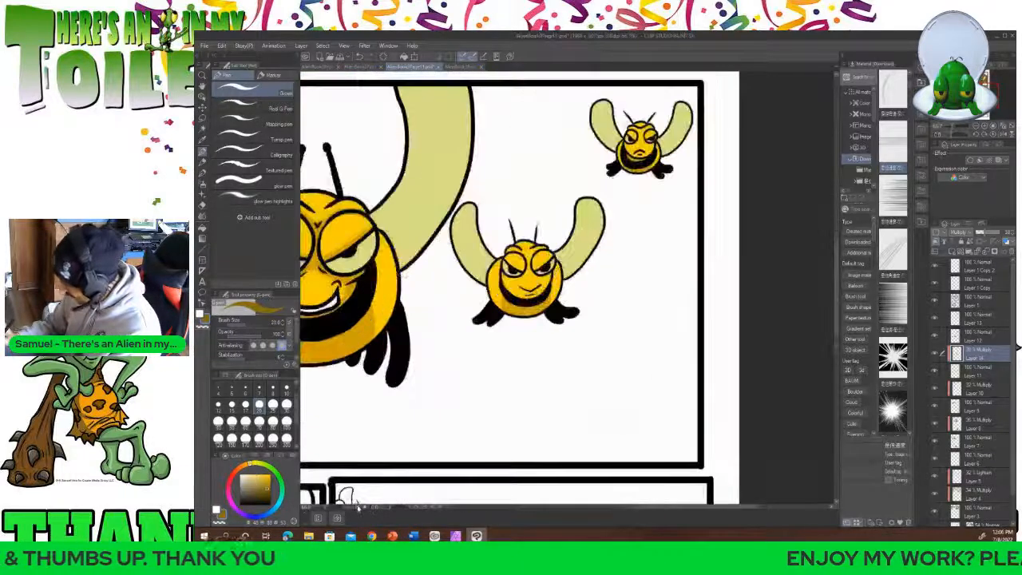
{"action": "left_click", "coordinate": [357, 509]}
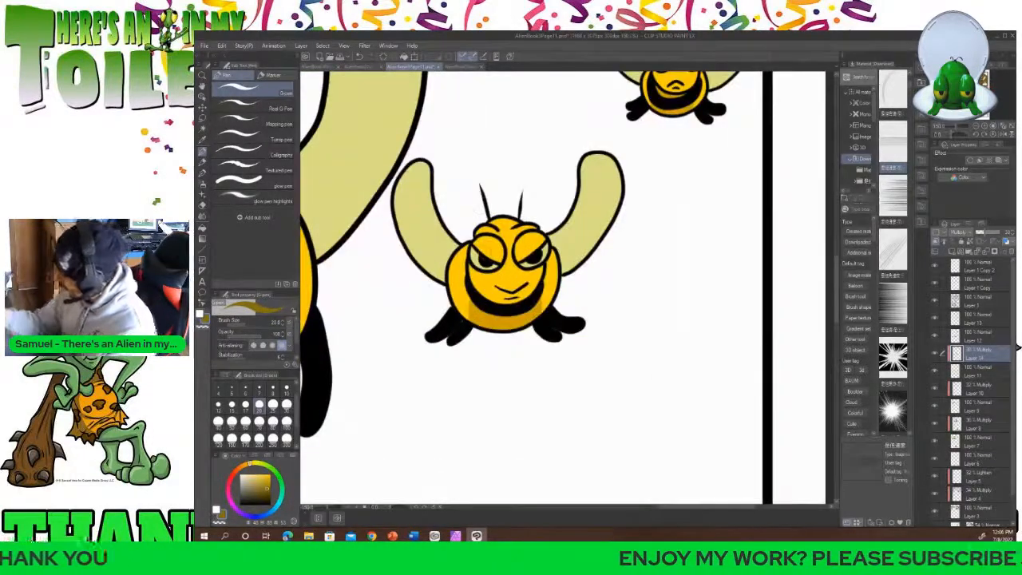
{"action": "left_click", "coordinate": [217, 404]}
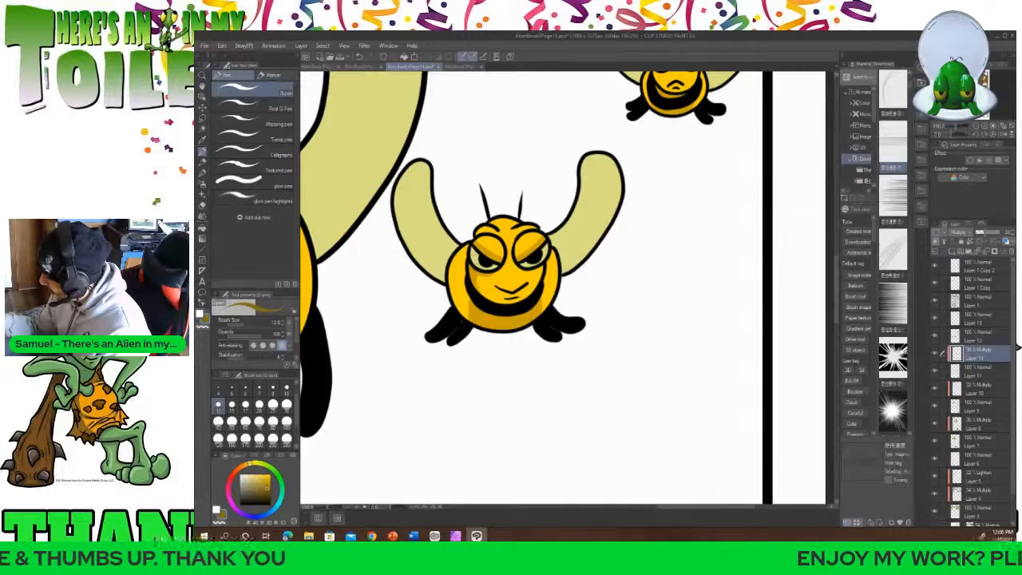
{"action": "left_click_drag", "start_coordinate": [543, 266], "coordinate": [531, 288]}
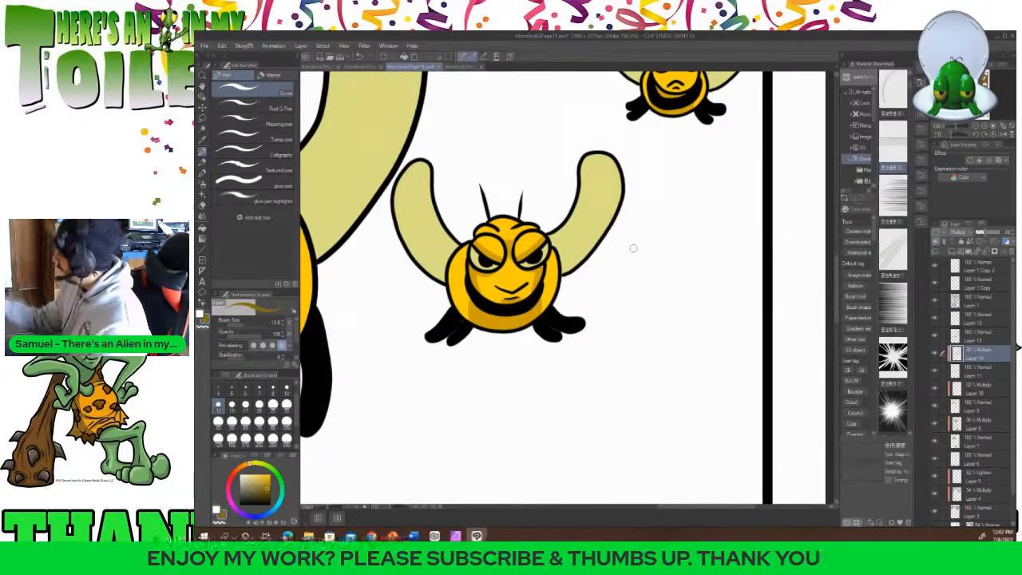
Shade the small upper-left bee and the body and eyelids of the medium bee below it, reducing the pen to size 8.
{"action": "left_click_drag", "start_coordinate": [838, 281], "coordinate": [839, 254]}
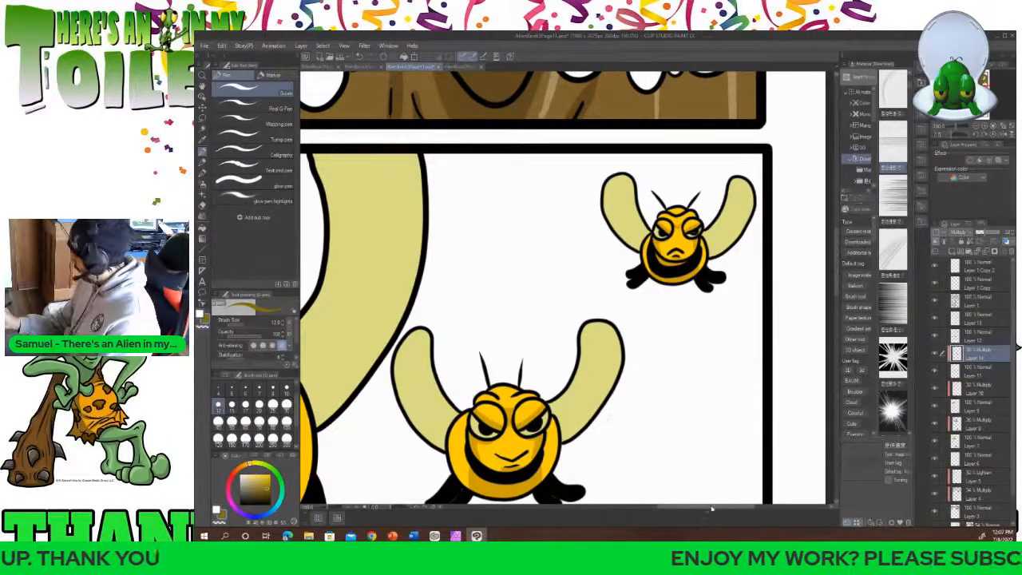
{"action": "left_click_drag", "start_coordinate": [711, 507], "coordinate": [579, 511]}
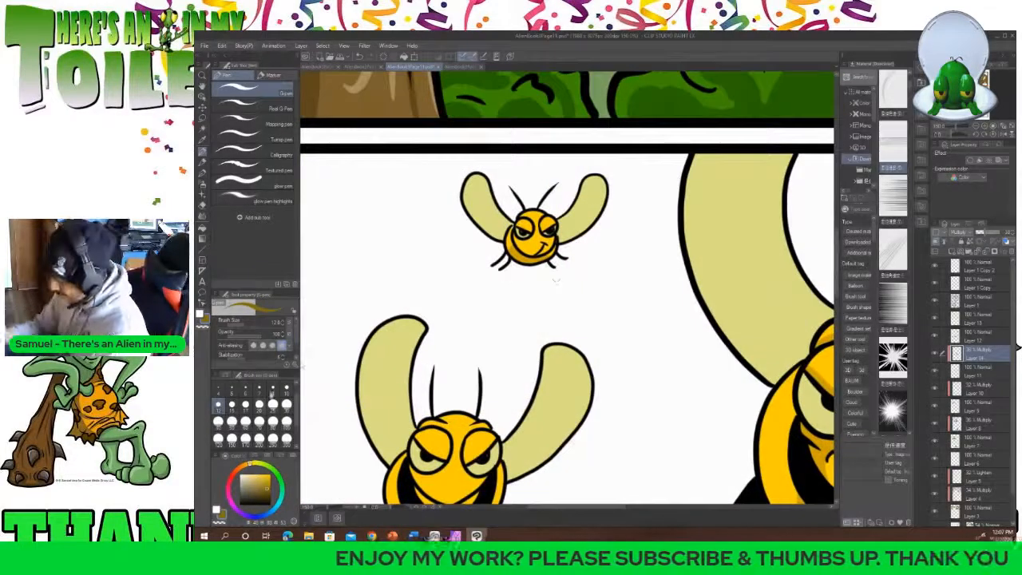
{"action": "left_click", "coordinate": [272, 389]}
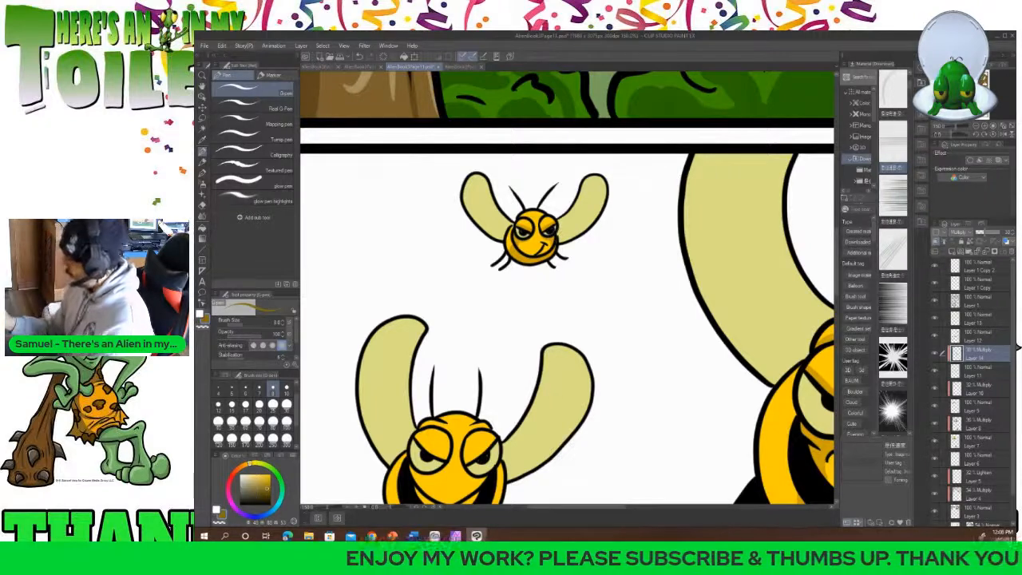
{"action": "scroll", "coordinate": [838, 270], "scroll_direction": "down", "scroll_amount": 5}
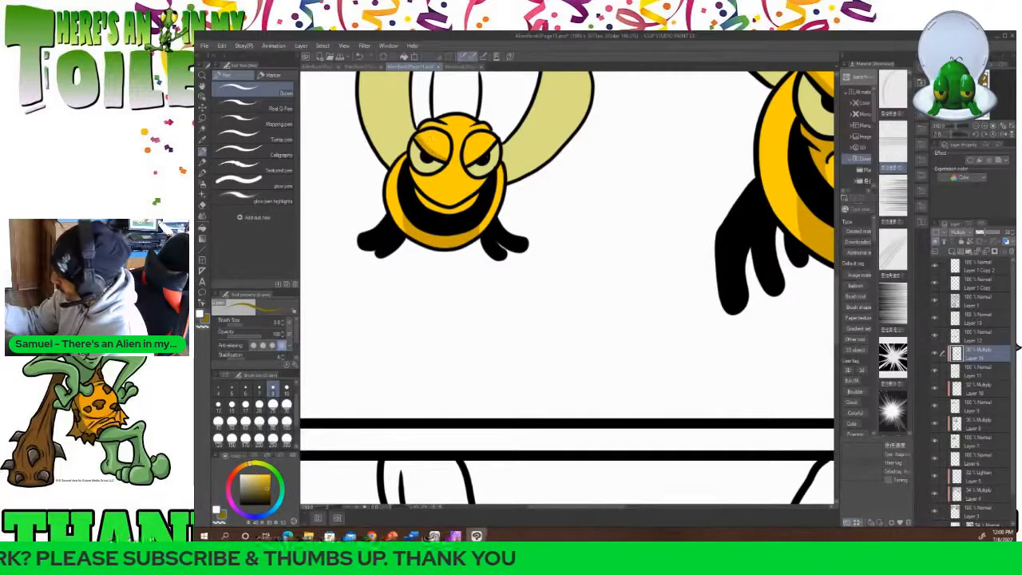
{"action": "mouse_move", "coordinate": [432, 150]}
{"action": "left_mouse_down"}
{"action": "mouse_move", "coordinate": [448, 160]}
{"action": "mouse_move", "coordinate": [497, 141]}
{"action": "left_mouse_up"}
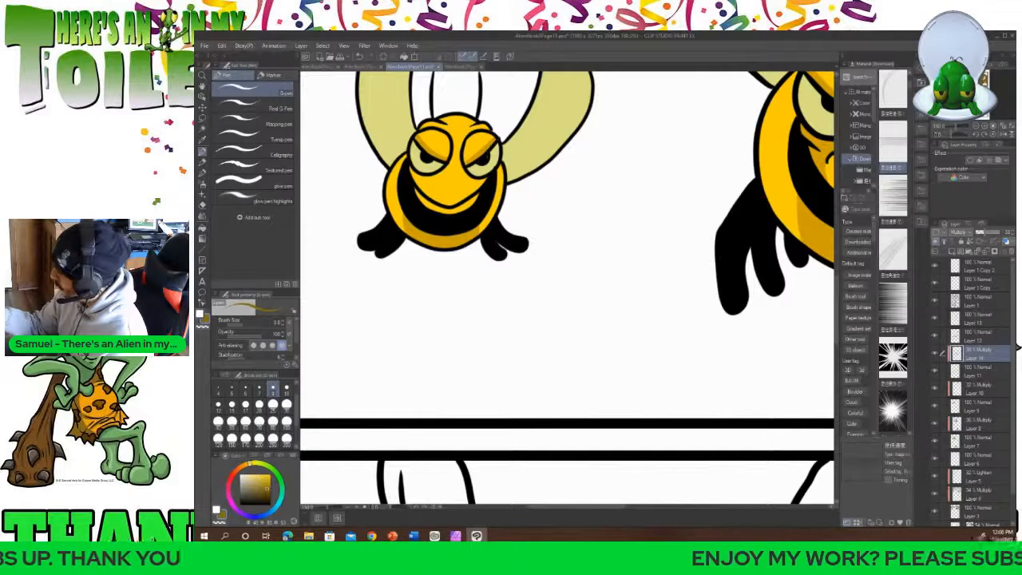
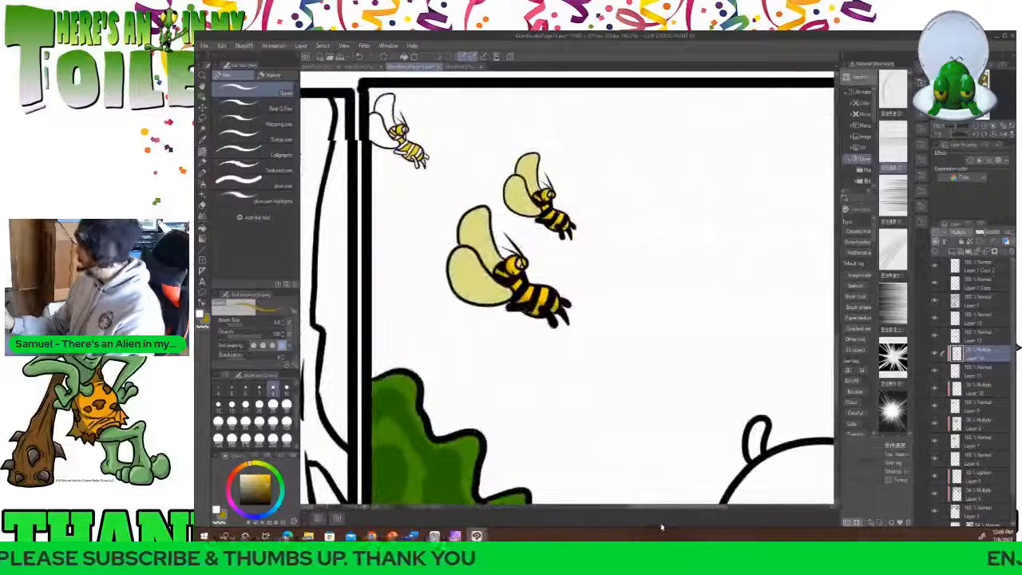
Hide Layer 1 Copy 2 and erase the smallest bee's leftover yellow fill above the bush on Layer 11.
{"action": "left_click", "coordinate": [936, 266]}
{"action": "left_click", "coordinate": [937, 270]}
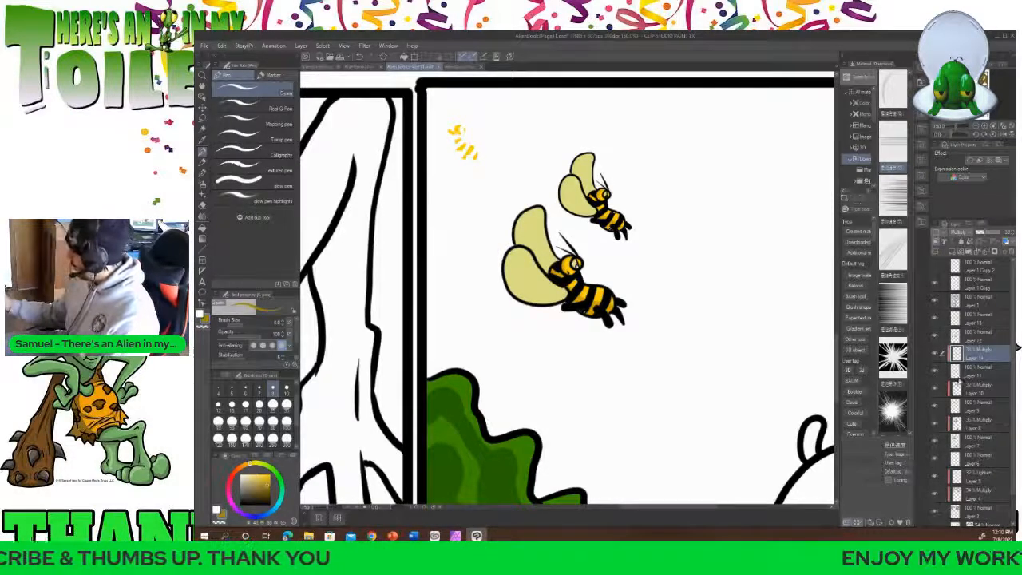
{"action": "left_click", "coordinate": [961, 374]}
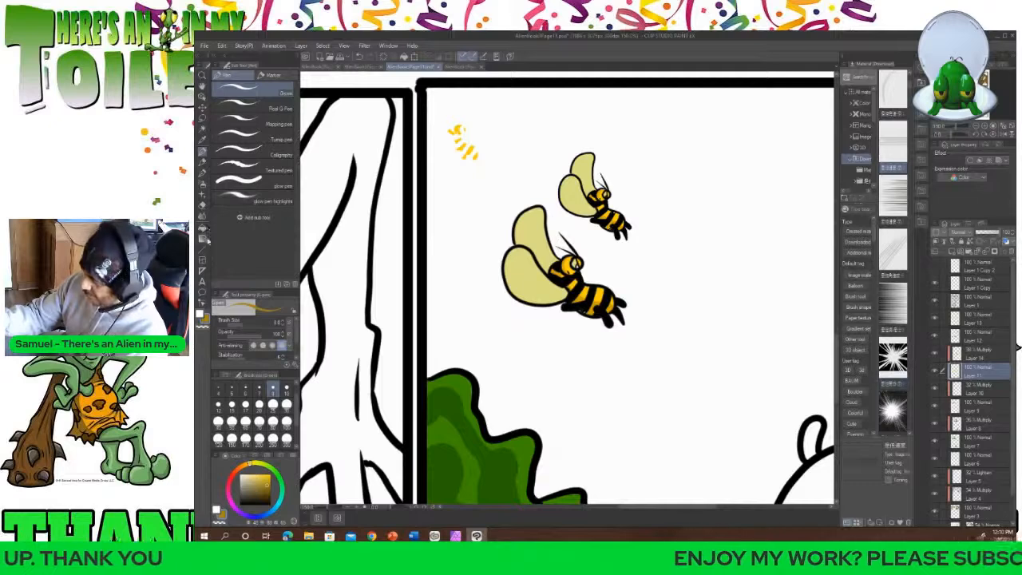
{"action": "key", "text": "e"}
{"action": "mouse_move", "coordinate": [456, 136]}
{"action": "left_mouse_down"}
{"action": "mouse_move", "coordinate": [463, 125]}
{"action": "mouse_move", "coordinate": [469, 175]}
{"action": "left_mouse_up"}
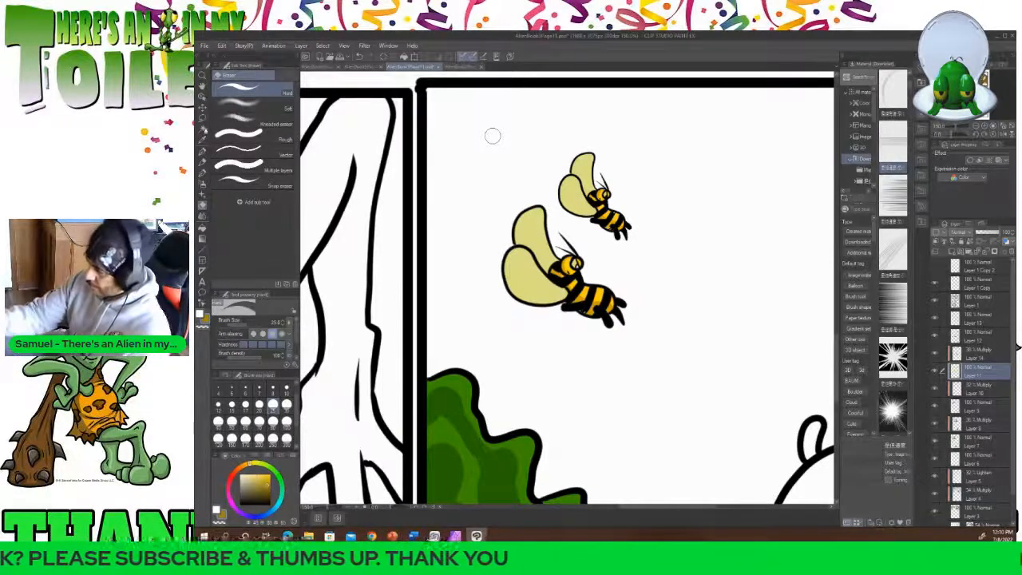
Lasso the remaining body gaps of the two bees above the bush on Layer 12 and paint them black with the pen.
{"action": "left_click", "coordinate": [202, 118]}
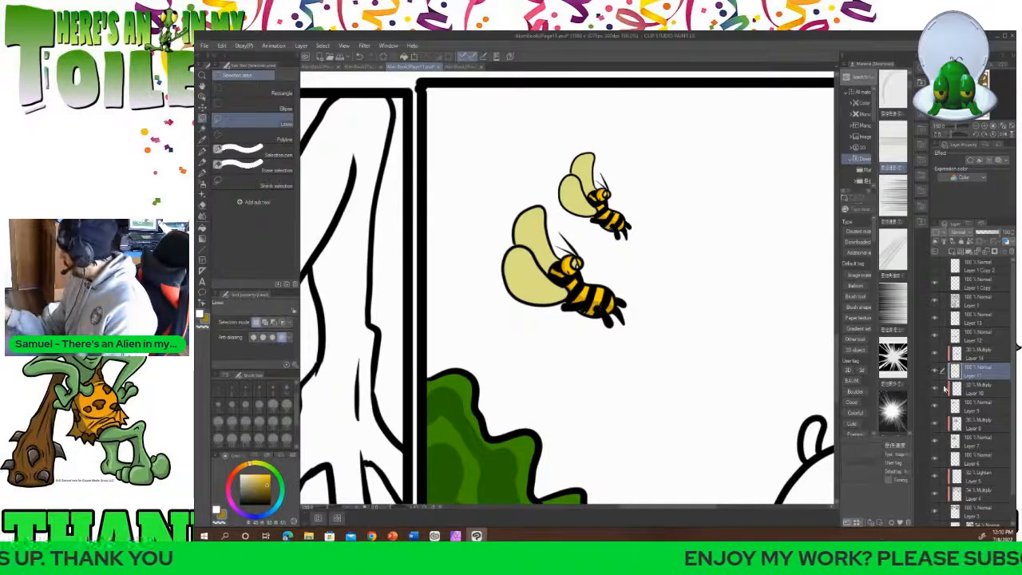
{"action": "left_click", "coordinate": [962, 336]}
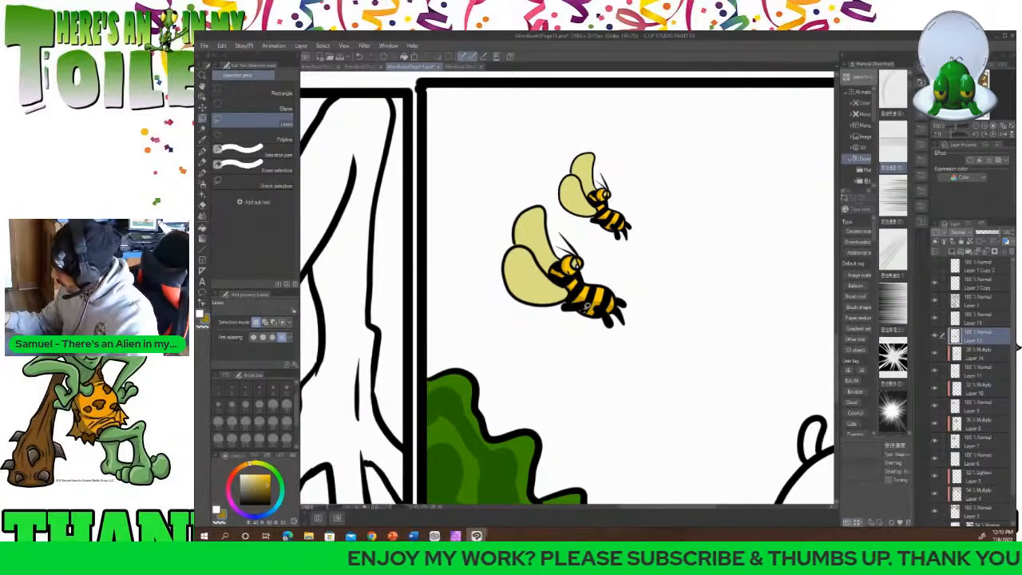
{"action": "left_click_drag", "start_coordinate": [586, 307], "coordinate": [588, 308]}
{"action": "left_click_drag", "start_coordinate": [623, 206], "coordinate": [614, 228]}
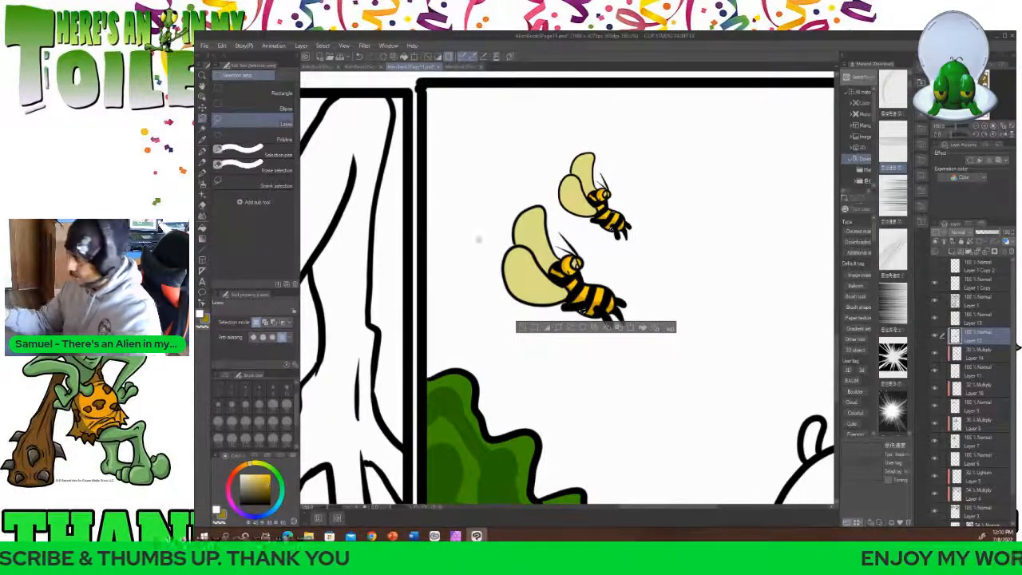
{"action": "left_click", "coordinate": [202, 151]}
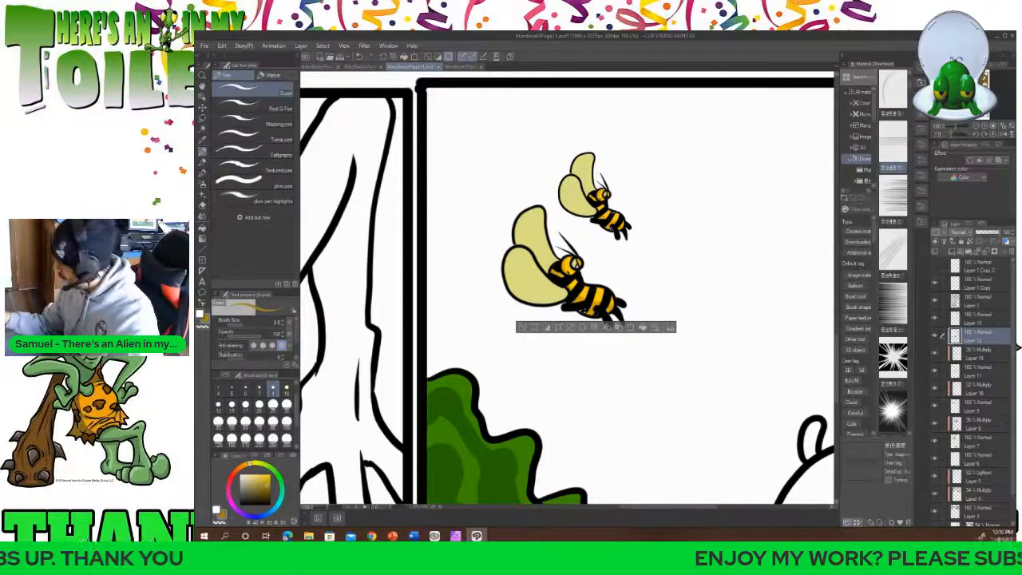
{"action": "left_click", "coordinate": [240, 504]}
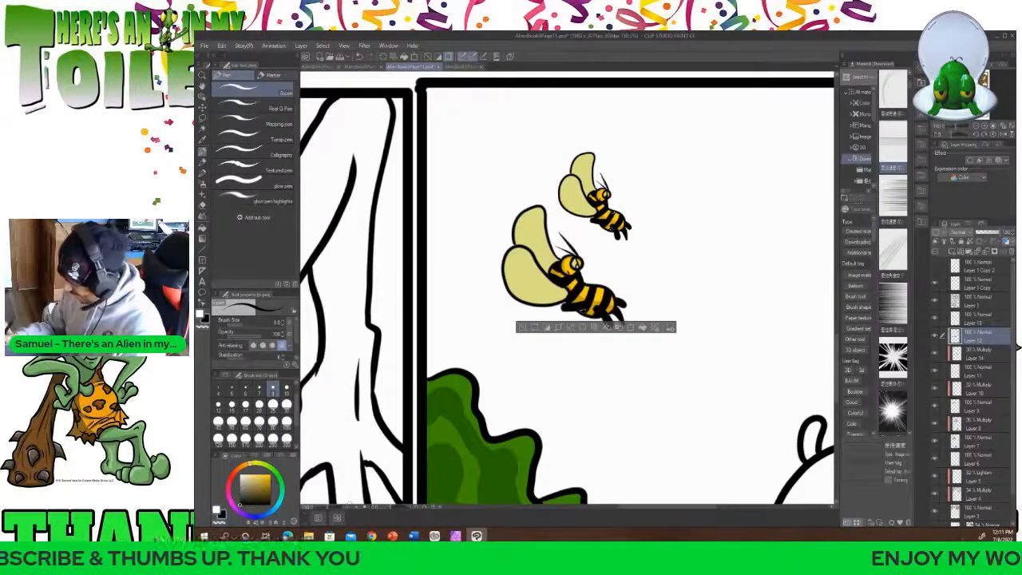
Add a new layer above Layer 12, clip it to that layer, and set its blending mode to Lighten with reduced opacity.
{"action": "left_click", "coordinate": [347, 509]}
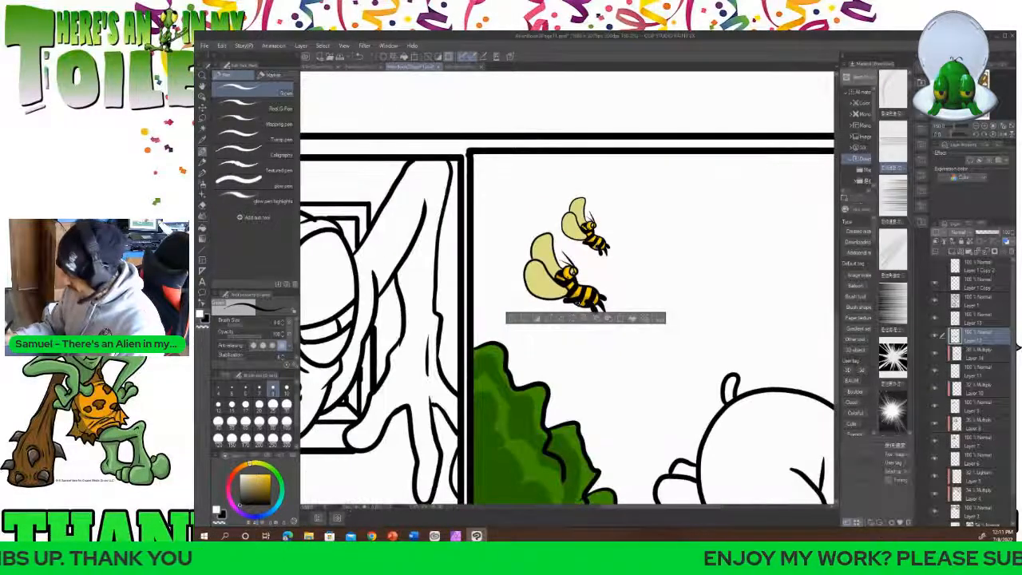
{"action": "left_click", "coordinate": [347, 509]}
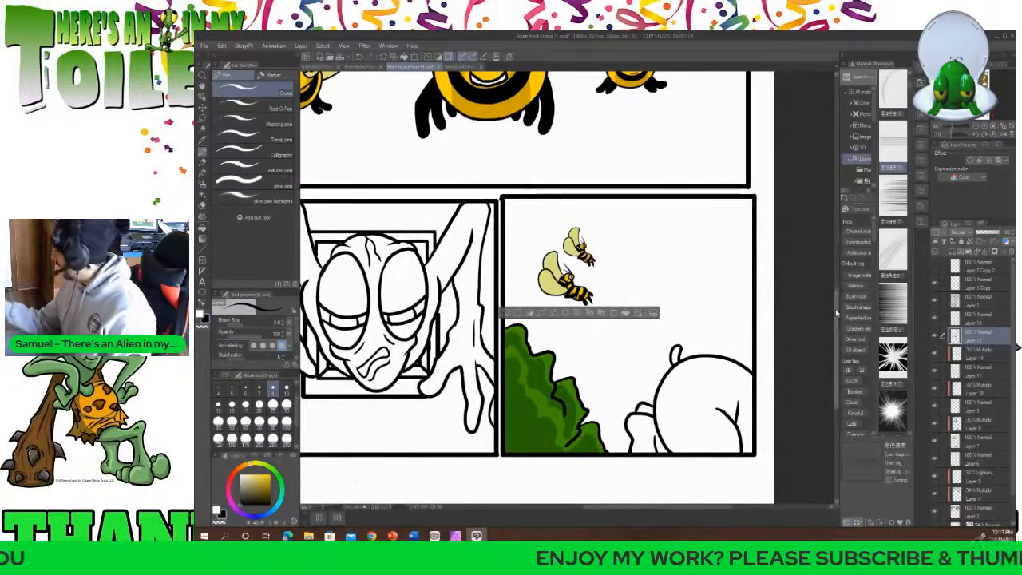
{"action": "scroll", "coordinate": [831, 209], "scroll_direction": "up", "scroll_amount": 10}
{"action": "scroll", "coordinate": [831, 209], "scroll_direction": "up", "scroll_amount": 3}
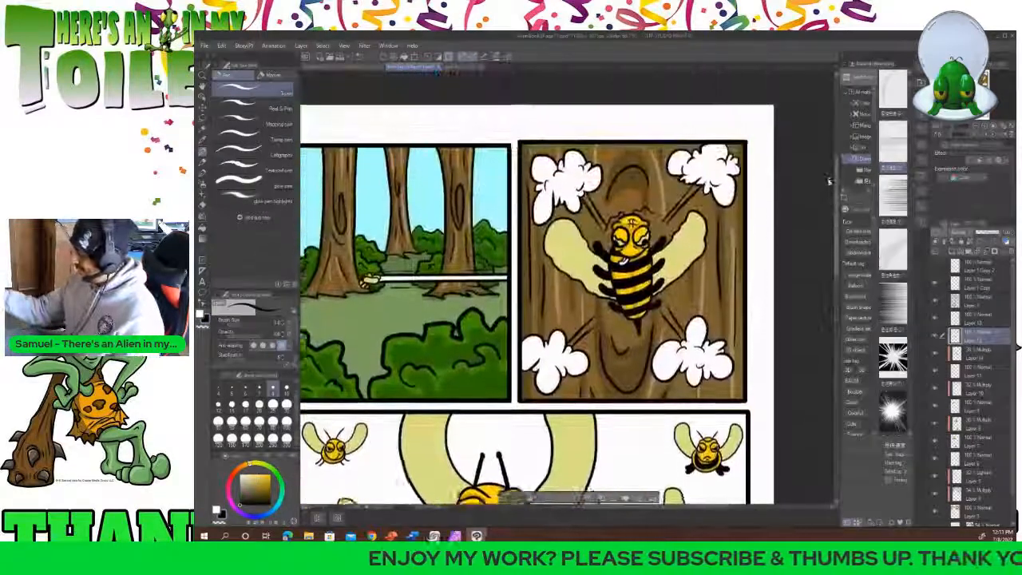
{"action": "left_click_drag", "start_coordinate": [607, 512], "coordinate": [639, 511]}
{"action": "left_click", "coordinate": [203, 126]}
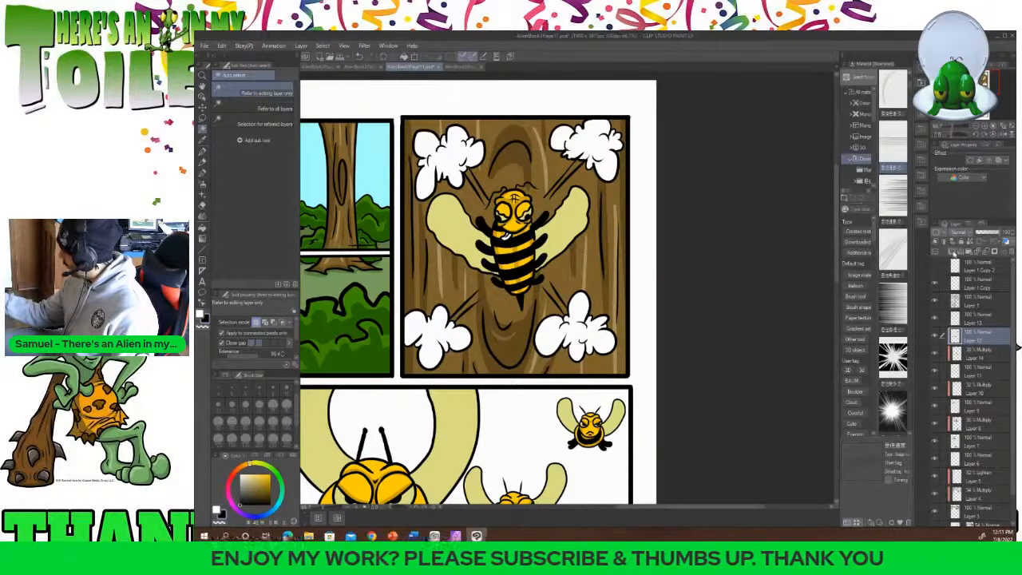
{"action": "left_click", "coordinate": [944, 252]}
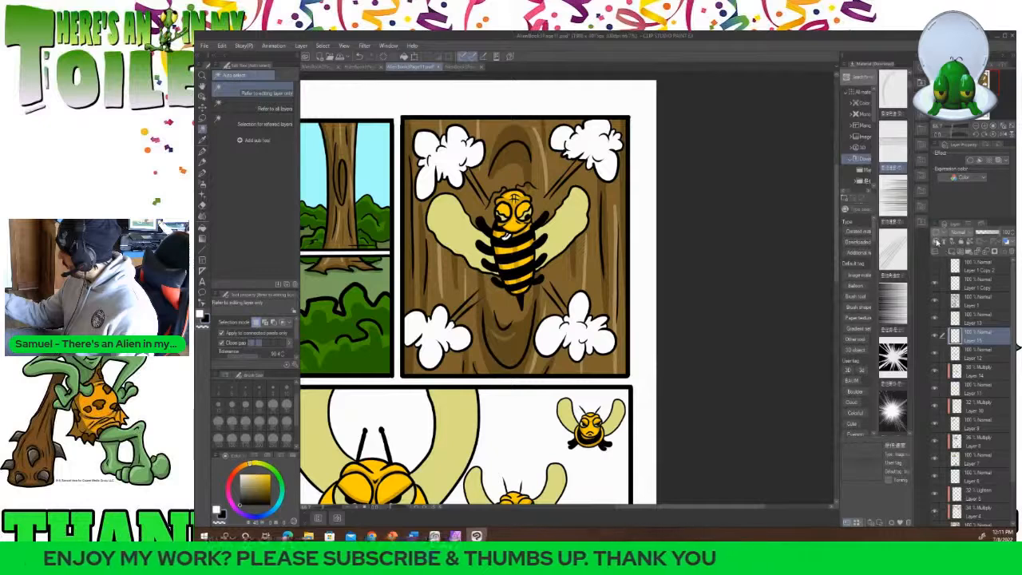
{"action": "left_click", "coordinate": [970, 237]}
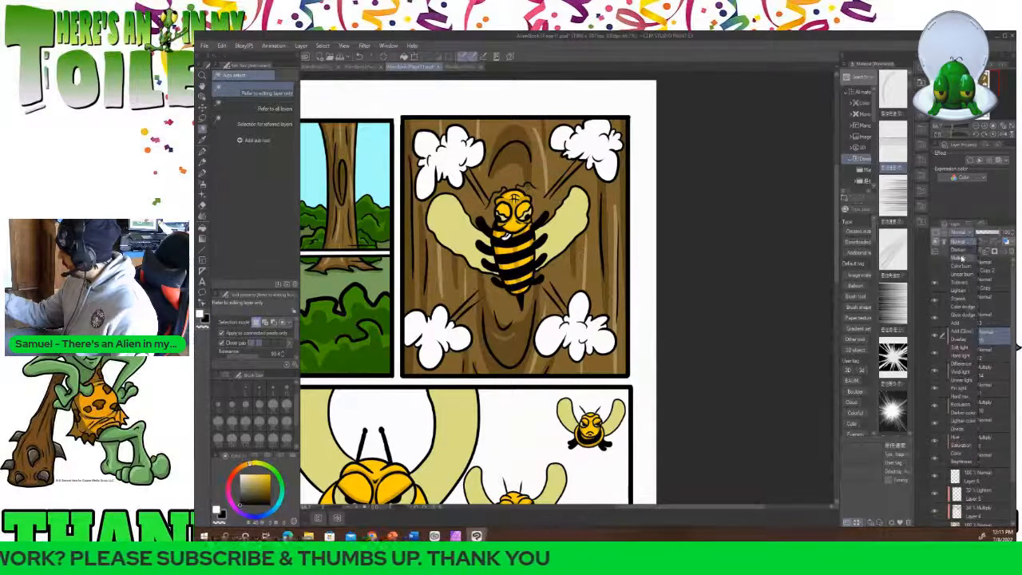
{"action": "left_click", "coordinate": [961, 257]}
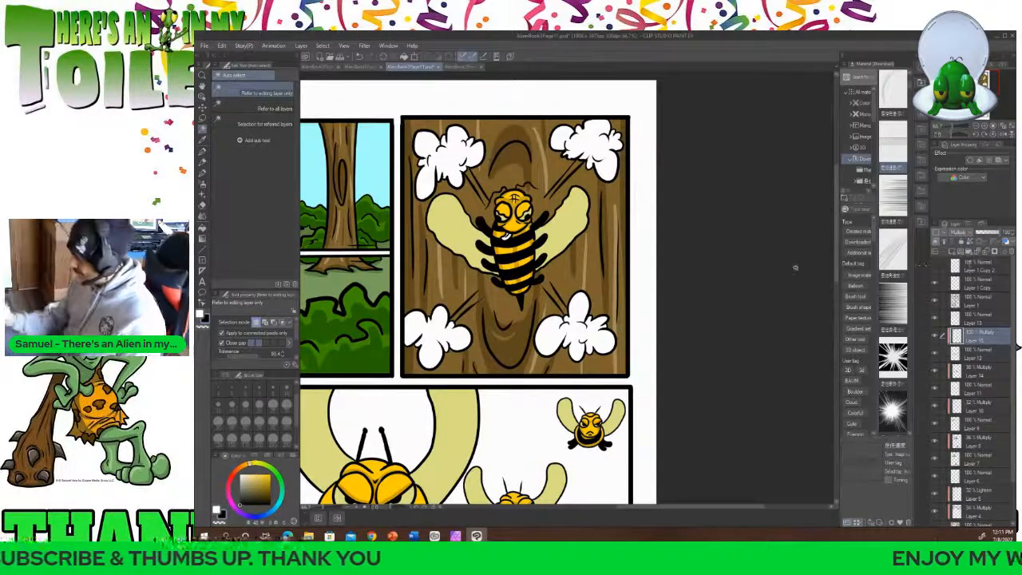
{"action": "left_click", "coordinate": [970, 238]}
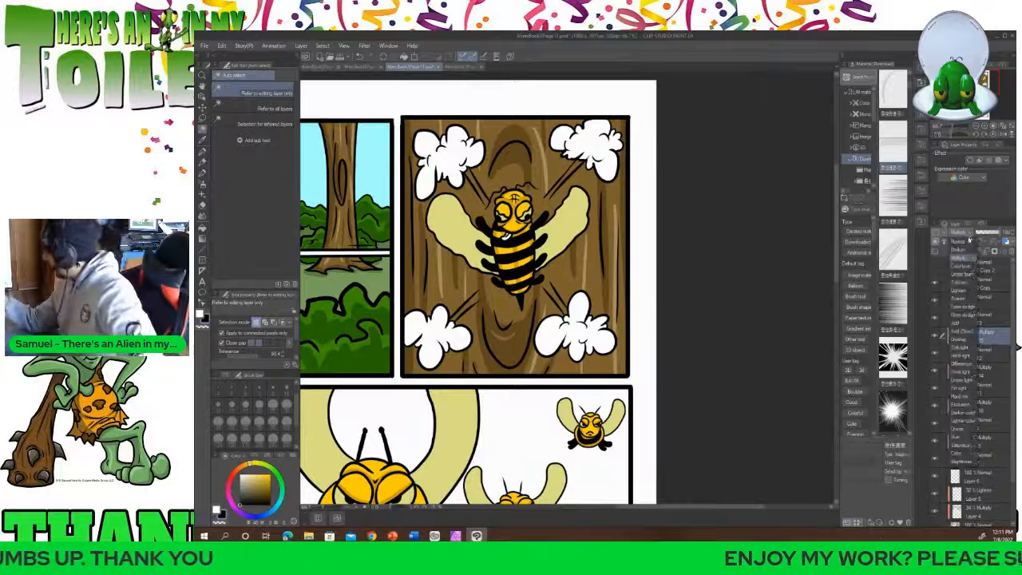
{"action": "left_click", "coordinate": [965, 291]}
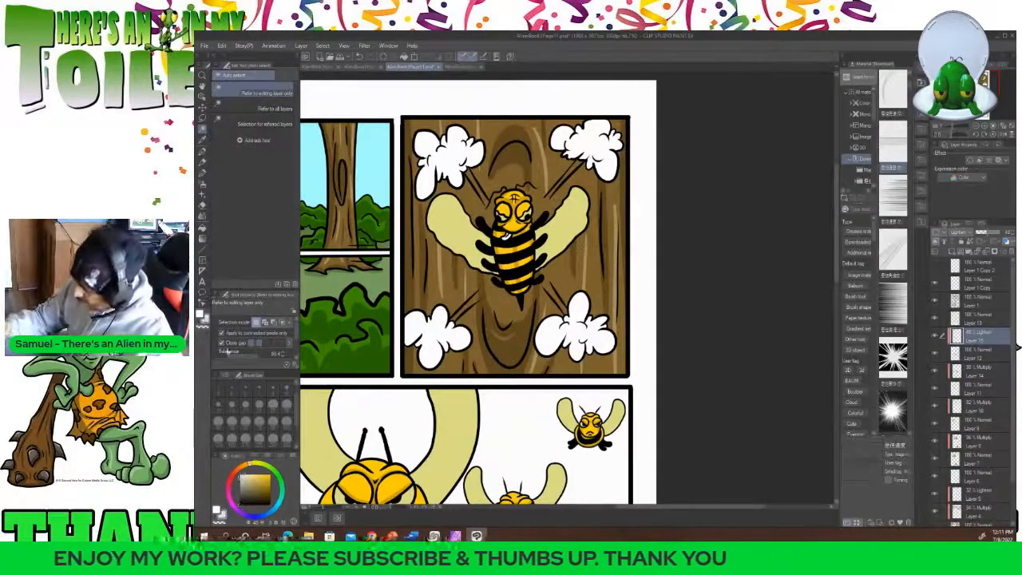
Paint highlights on the black parts of the tree-trunk bee with the size 8 G-pen and the middle panel's bees at size 15.
{"action": "left_click", "coordinate": [204, 159]}
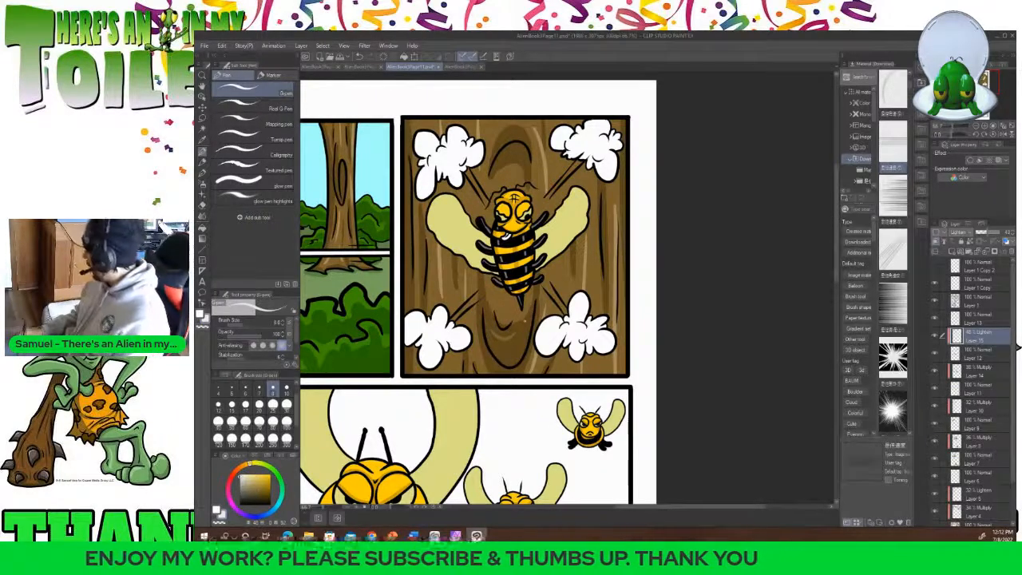
{"action": "left_click_drag", "start_coordinate": [650, 507], "coordinate": [587, 519]}
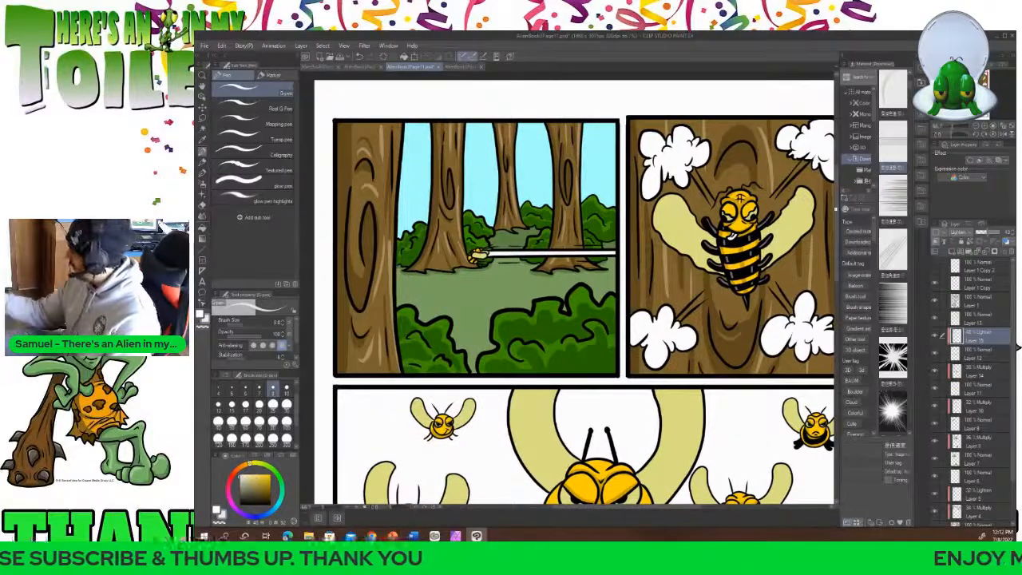
{"action": "scroll", "coordinate": [683, 502], "scroll_direction": "down", "scroll_amount": 3}
{"action": "scroll", "coordinate": [583, 288], "scroll_direction": "down", "scroll_amount": 2}
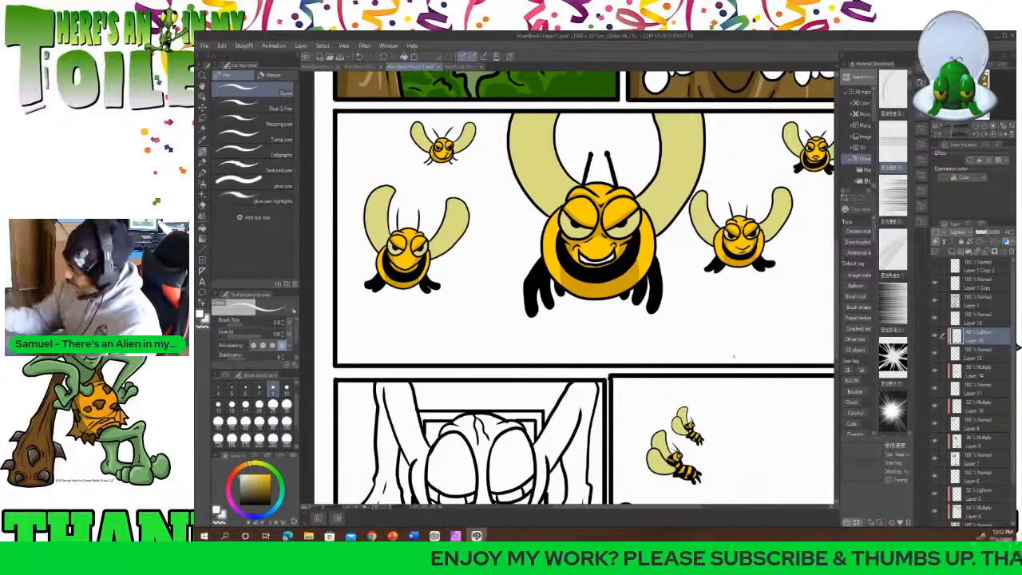
{"action": "left_click", "coordinate": [232, 406]}
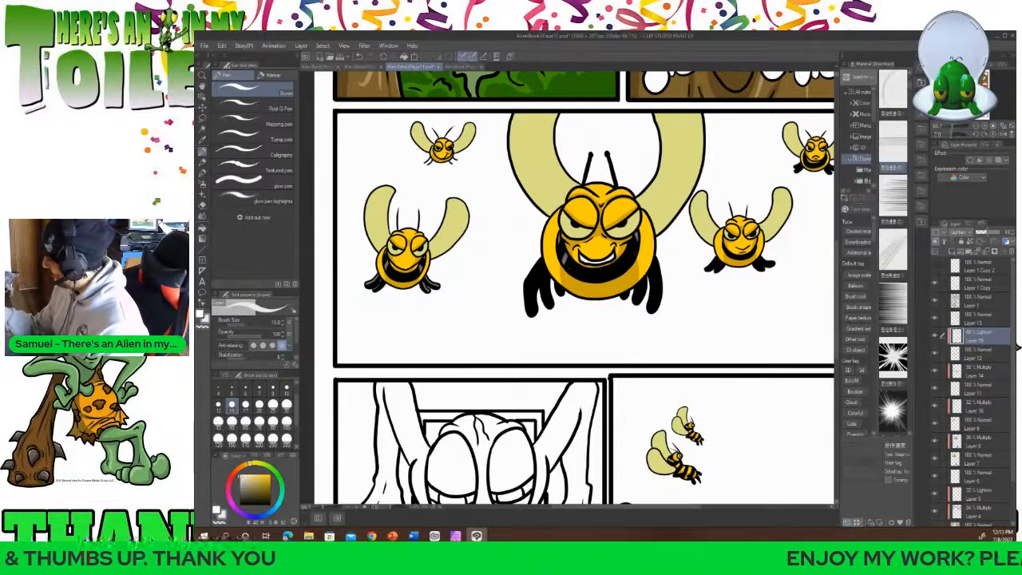
{"action": "mouse_move", "coordinate": [542, 265]}
{"action": "left_mouse_down"}
{"action": "mouse_move", "coordinate": [529, 312]}
{"action": "mouse_move", "coordinate": [550, 306]}
{"action": "left_mouse_up"}
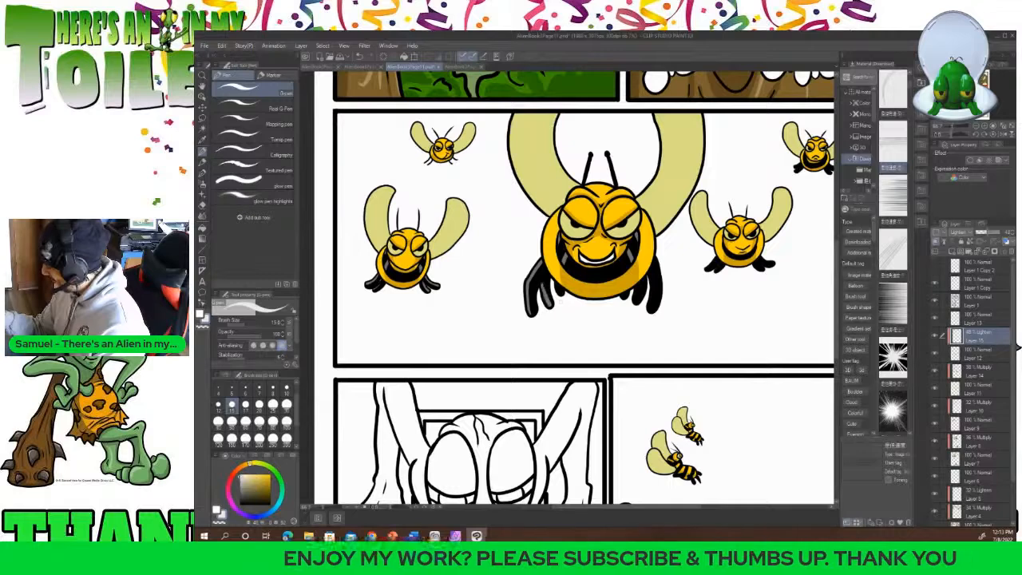
{"action": "key", "text": "ctrl+z"}
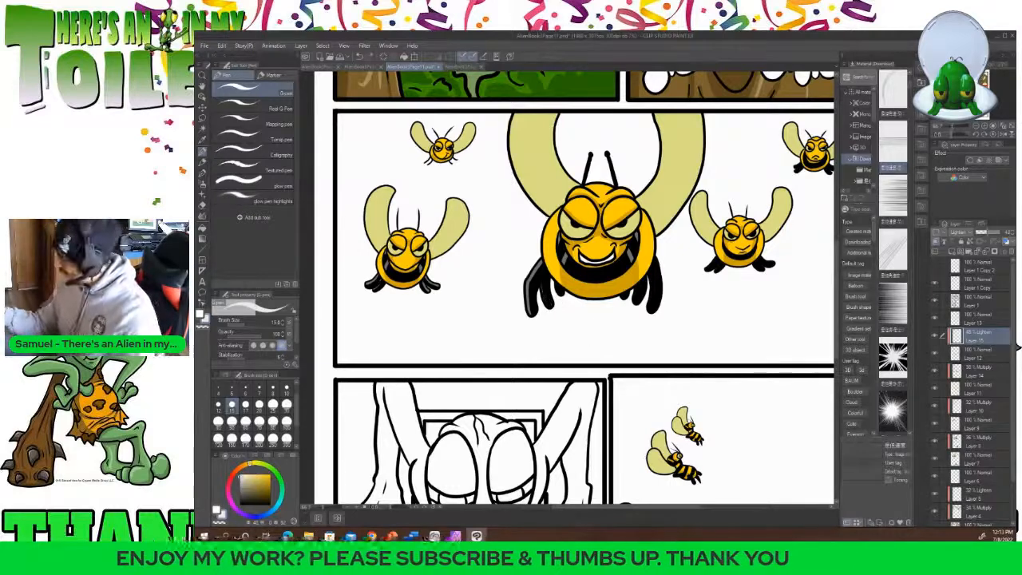
{"action": "left_click_drag", "start_coordinate": [543, 282], "coordinate": [550, 305]}
{"action": "left_click_drag", "start_coordinate": [655, 260], "coordinate": [660, 294]}
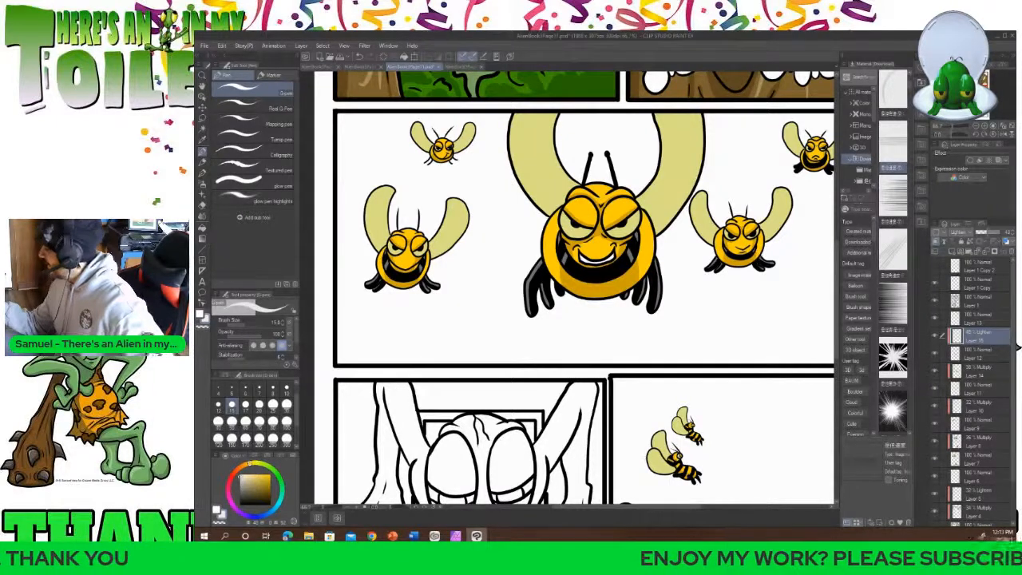
{"action": "left_click_drag", "start_coordinate": [677, 507], "coordinate": [740, 506]}
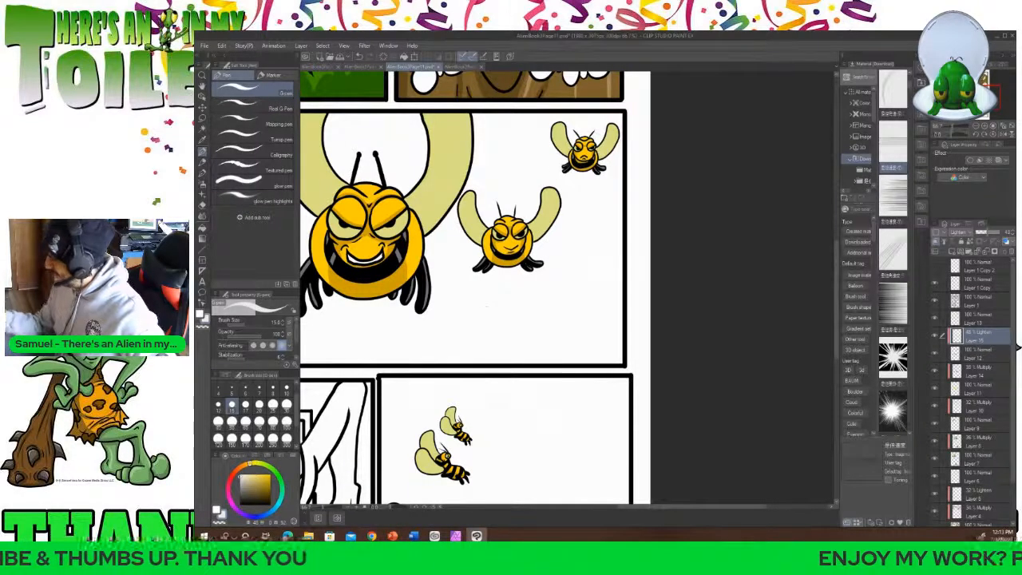
Examine the tiny bee in the forest panel up close for black areas needing highlights.
{"action": "left_click_drag", "start_coordinate": [662, 508], "coordinate": [571, 507]}
{"action": "left_click_drag", "start_coordinate": [836, 283], "coordinate": [836, 216]}
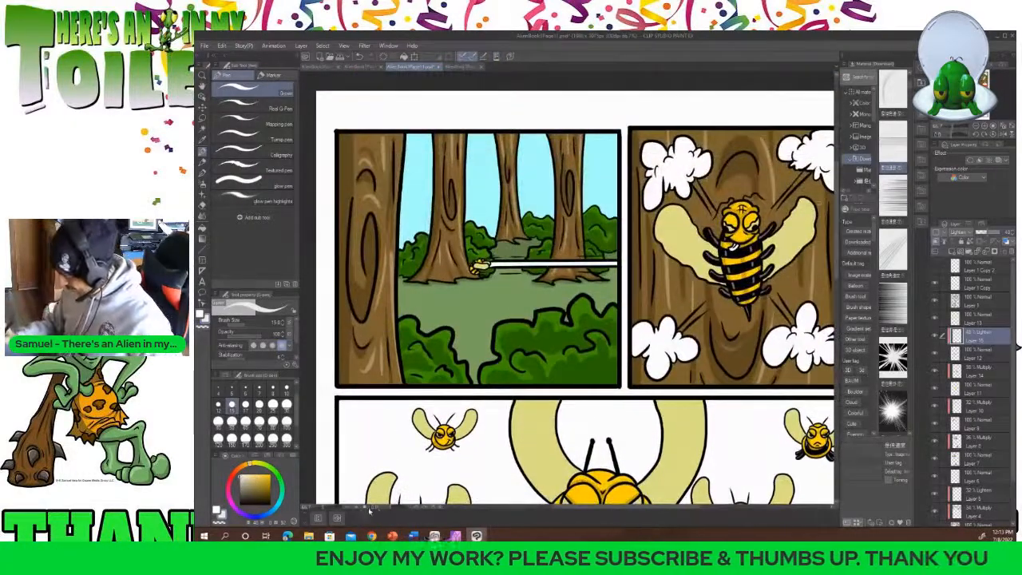
{"action": "left_click", "coordinate": [357, 508]}
{"action": "left_click", "coordinate": [357, 508]}
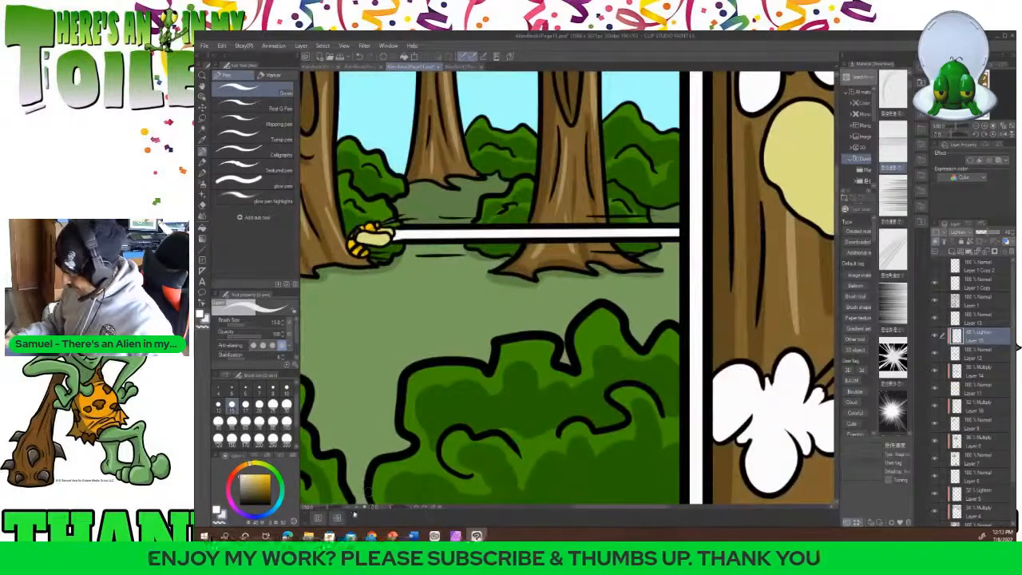
{"action": "left_click_drag", "start_coordinate": [664, 508], "coordinate": [626, 528]}
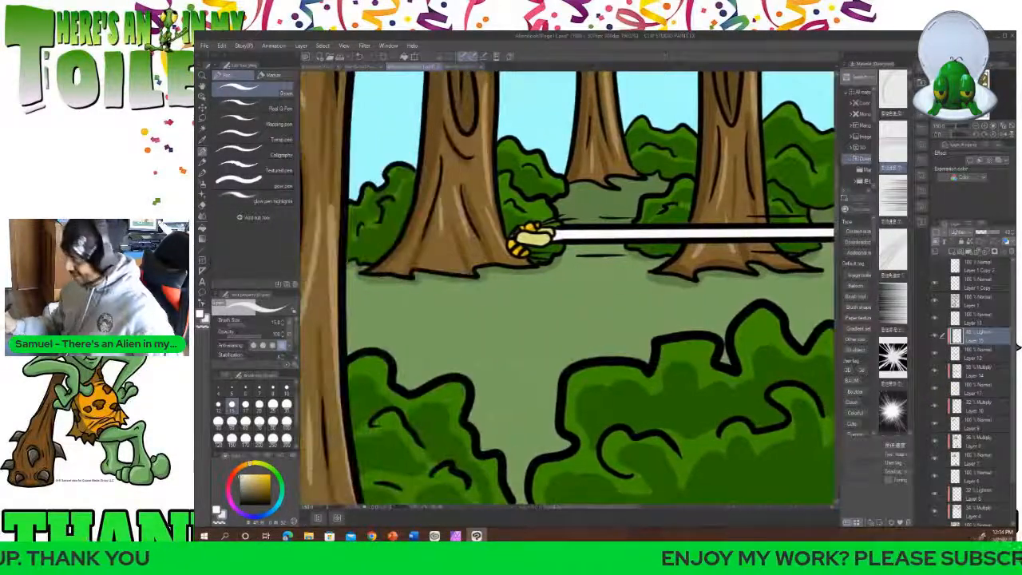
{"action": "left_click", "coordinate": [349, 506]}
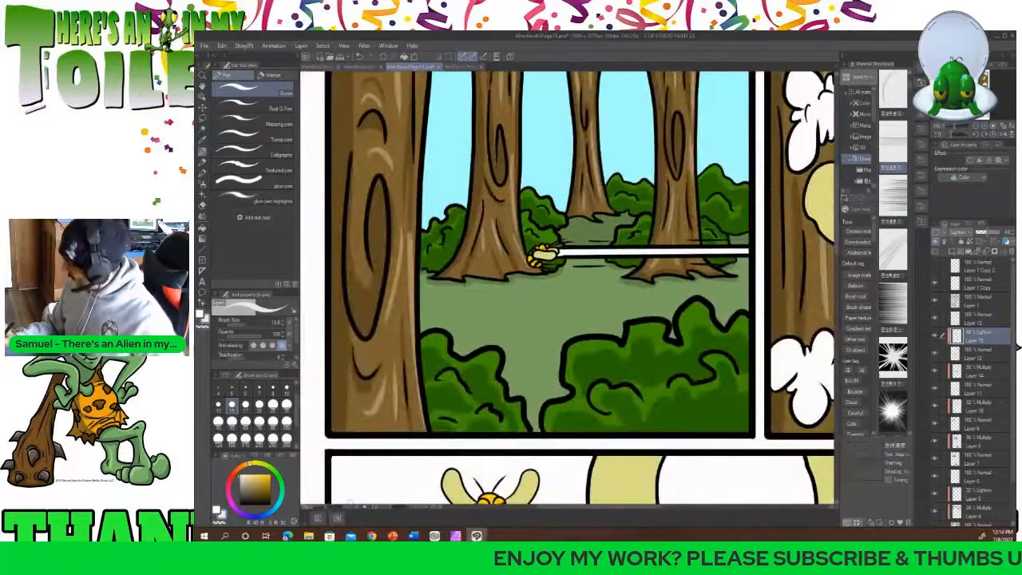
{"action": "left_click", "coordinate": [349, 506]}
{"action": "left_click", "coordinate": [349, 505]}
Highlight the black stripes and legs of the two bees above the bush with the pen at size 10.
{"action": "left_click_drag", "start_coordinate": [633, 508], "coordinate": [683, 508]}
{"action": "left_click_drag", "start_coordinate": [837, 189], "coordinate": [837, 276]}
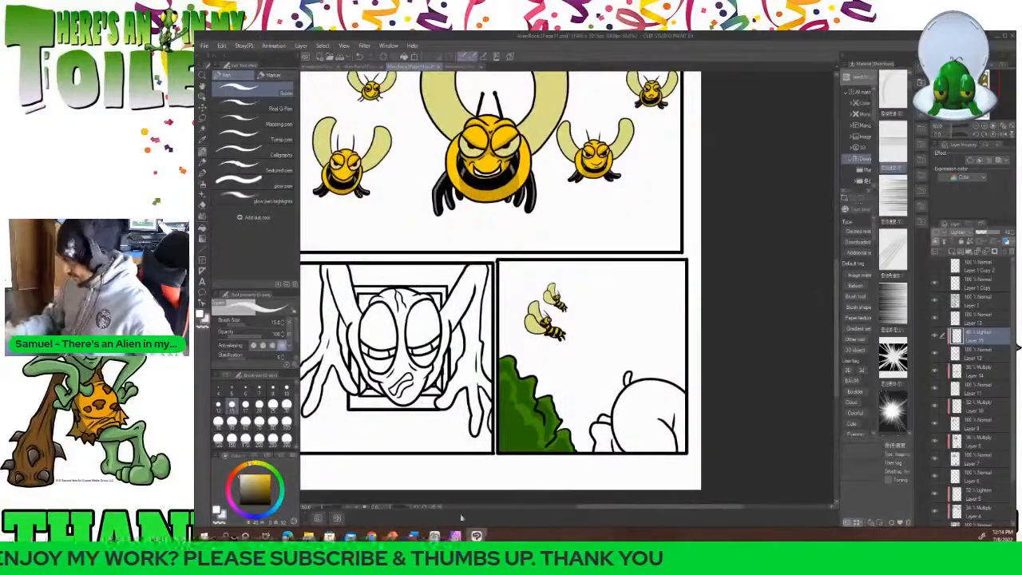
{"action": "left_click", "coordinate": [357, 508]}
{"action": "left_click", "coordinate": [357, 508]}
{"action": "left_click", "coordinate": [357, 508]}
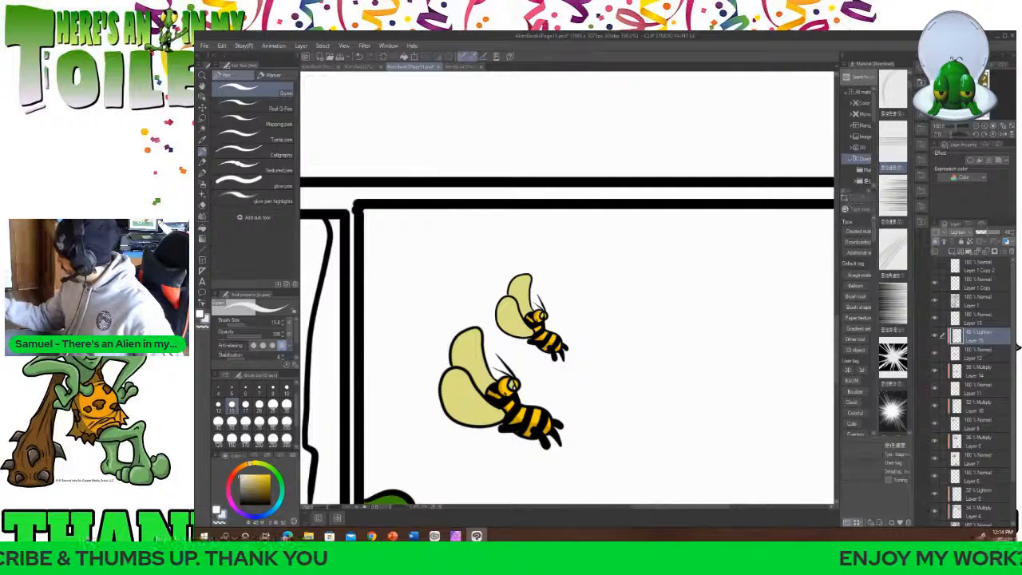
{"action": "left_click_drag", "start_coordinate": [837, 328], "coordinate": [838, 368]}
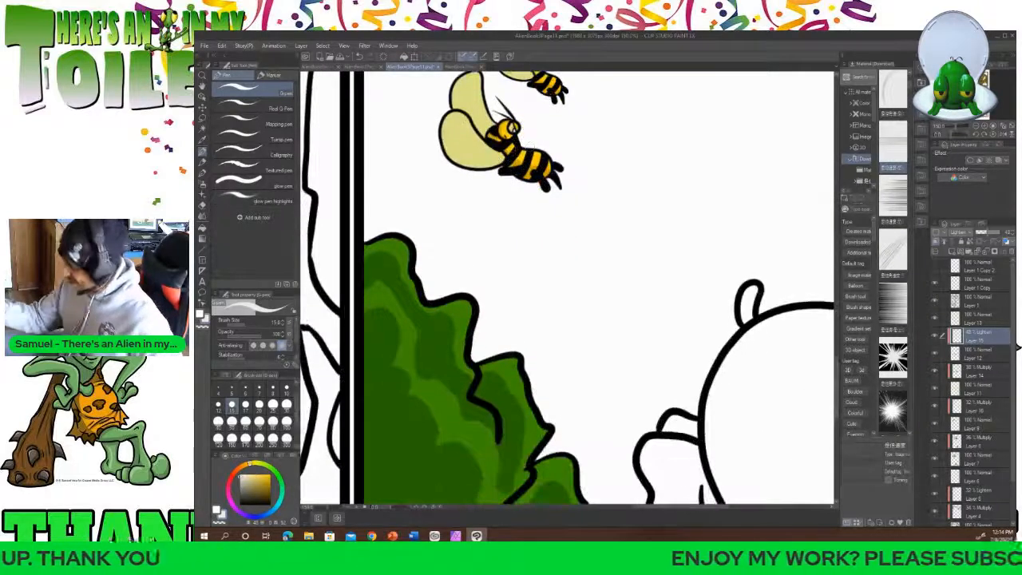
{"action": "left_click", "coordinate": [286, 391]}
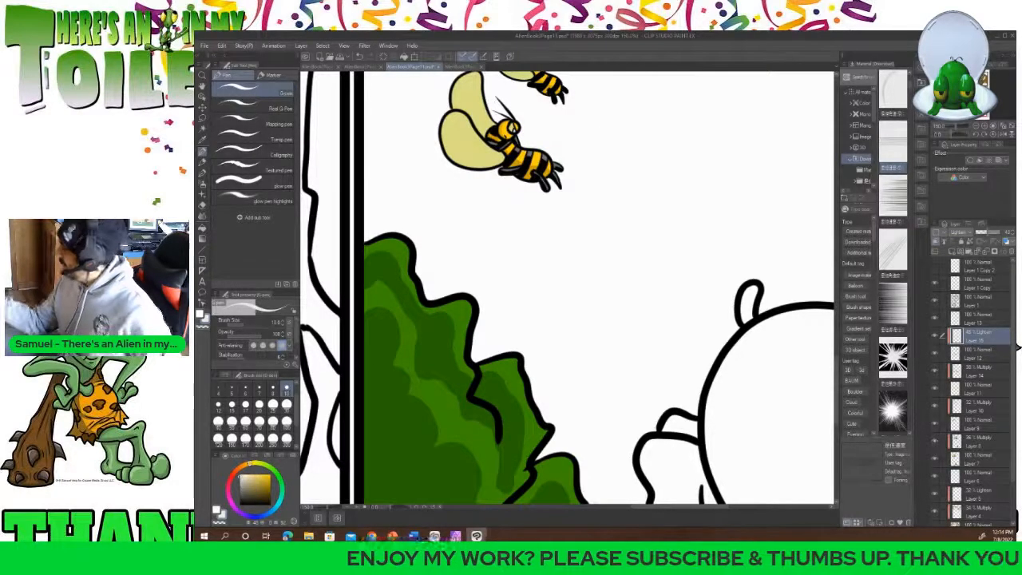
{"action": "scroll", "coordinate": [567, 288], "scroll_direction": "up", "scroll_amount": 3}
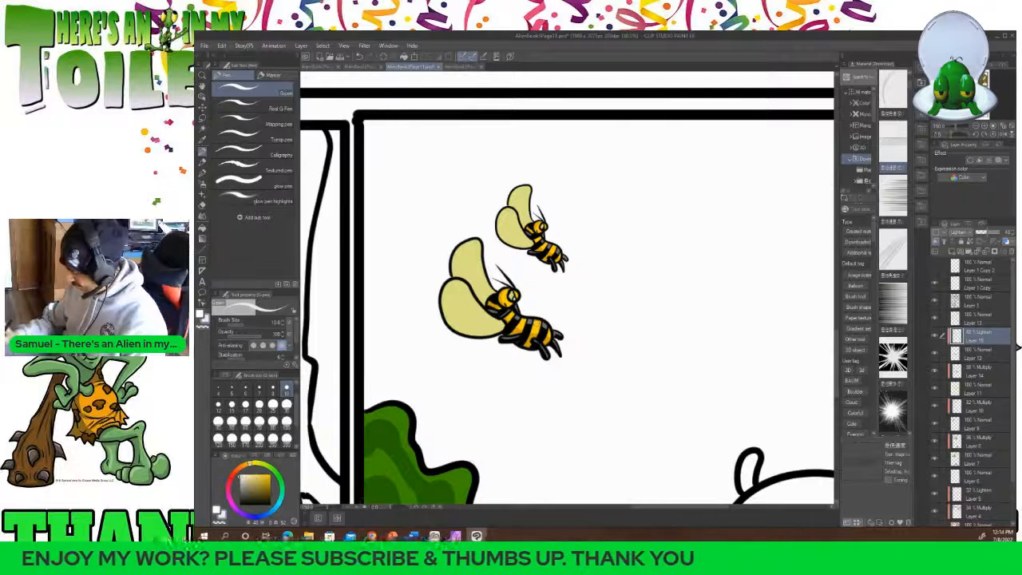
Make Layer 11, which holds the bees' yellow fill, the active layer with most of the page in view.
{"action": "left_click", "coordinate": [350, 507]}
{"action": "left_click", "coordinate": [350, 507]}
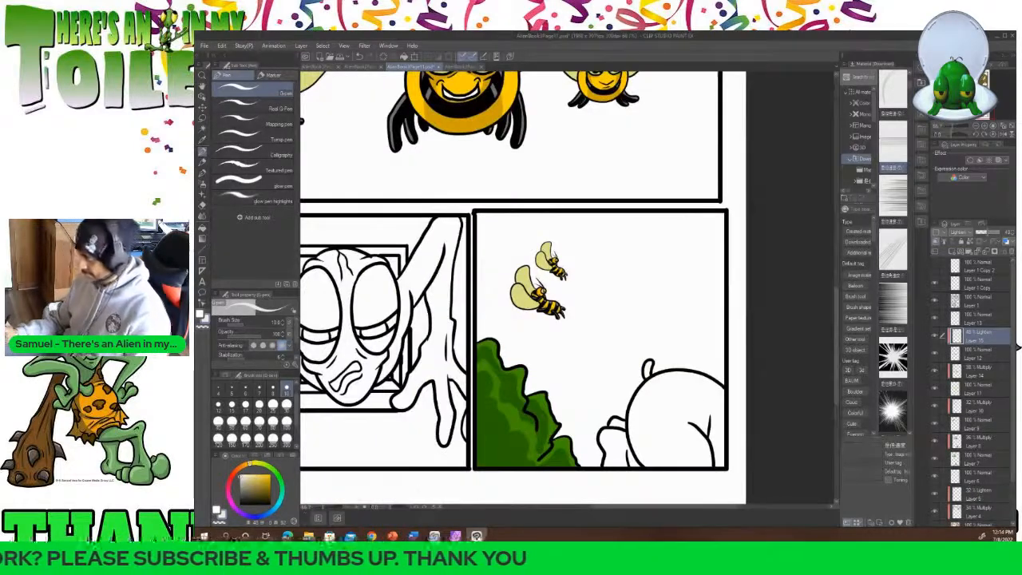
{"action": "left_click", "coordinate": [349, 507]}
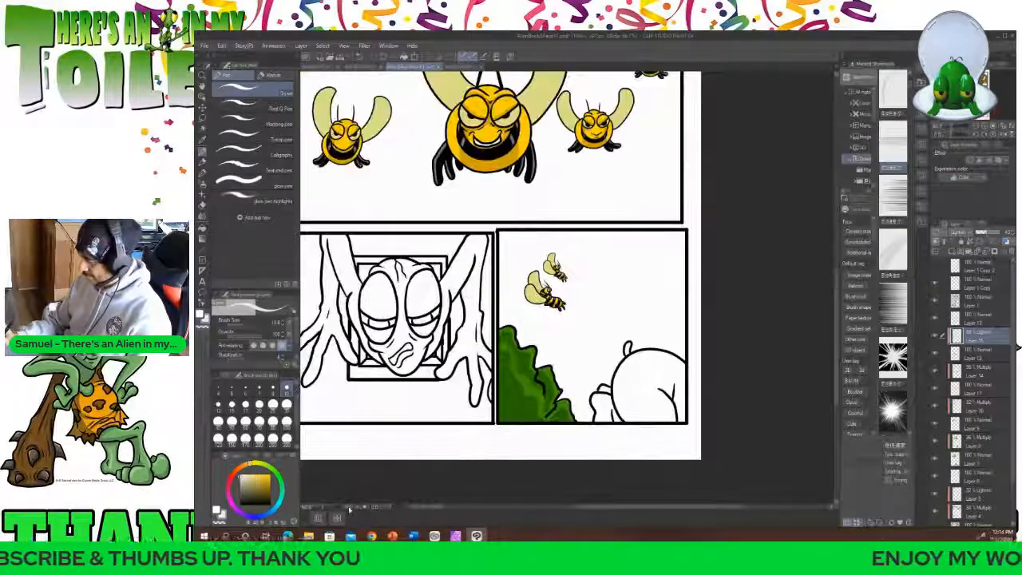
{"action": "left_click", "coordinate": [350, 508]}
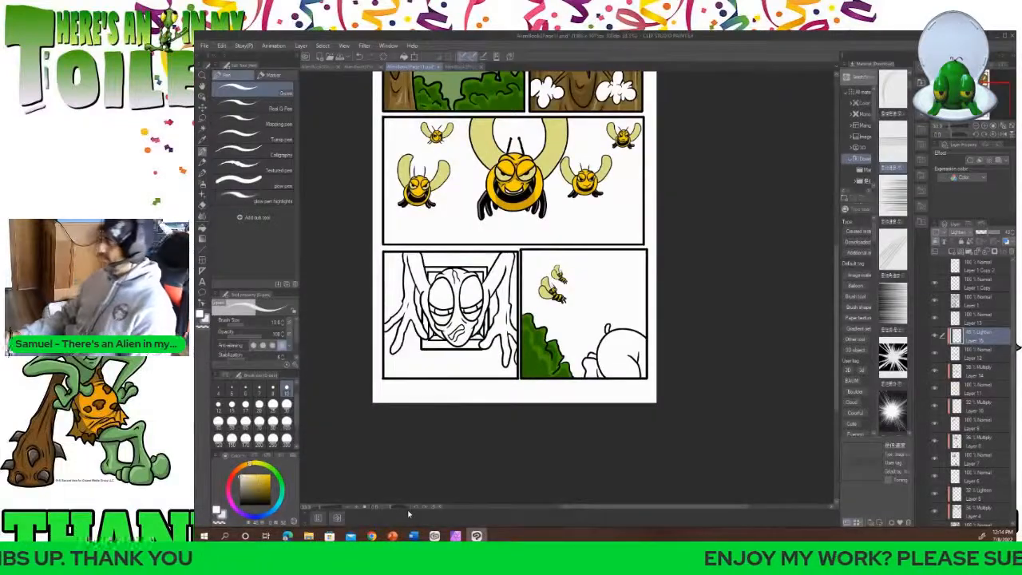
{"action": "scroll", "coordinate": [839, 268], "scroll_direction": "up", "scroll_amount": 2}
{"action": "scroll", "coordinate": [838, 267], "scroll_direction": "up", "scroll_amount": 1}
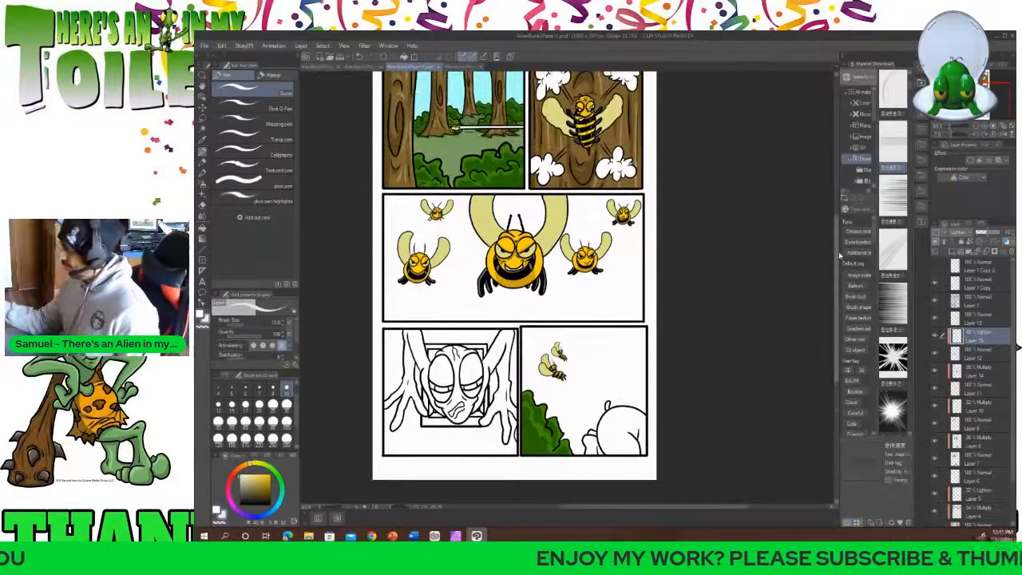
{"action": "left_click", "coordinate": [969, 388]}
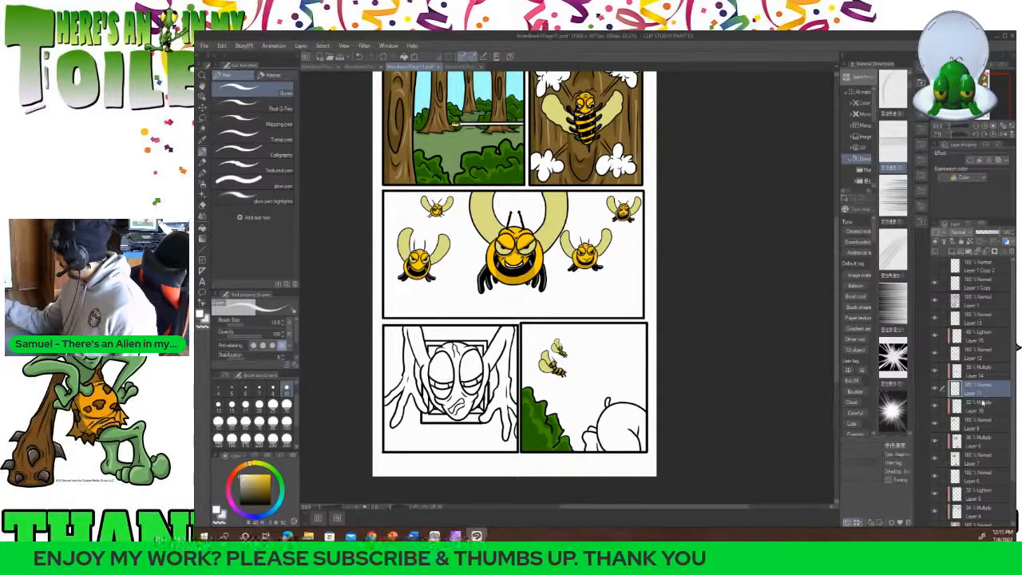
{"action": "left_click", "coordinate": [936, 242]}
{"action": "left_click", "coordinate": [960, 233]}
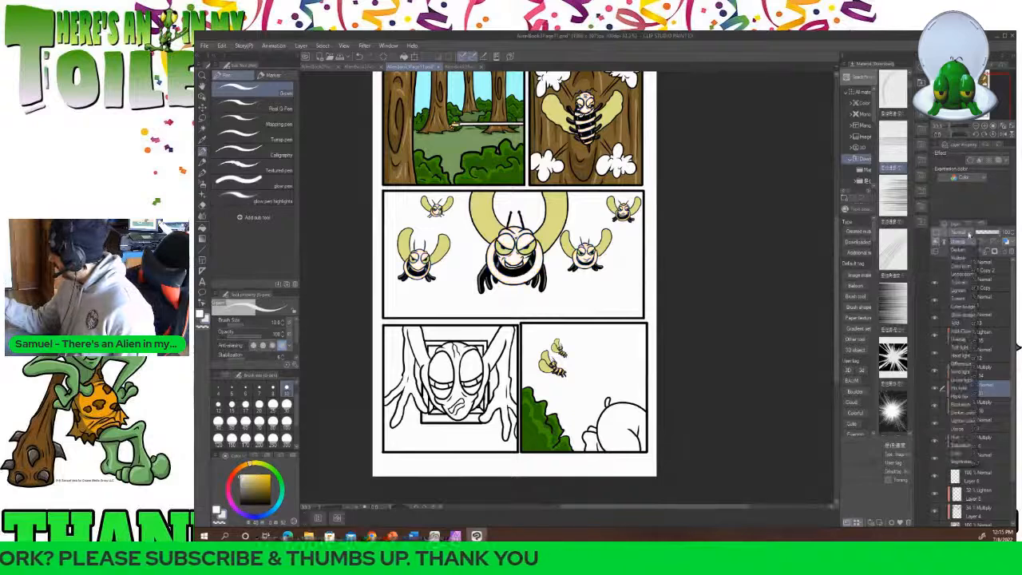
{"action": "left_click", "coordinate": [965, 290]}
{"action": "left_click_drag", "start_coordinate": [993, 234], "coordinate": [986, 236]}
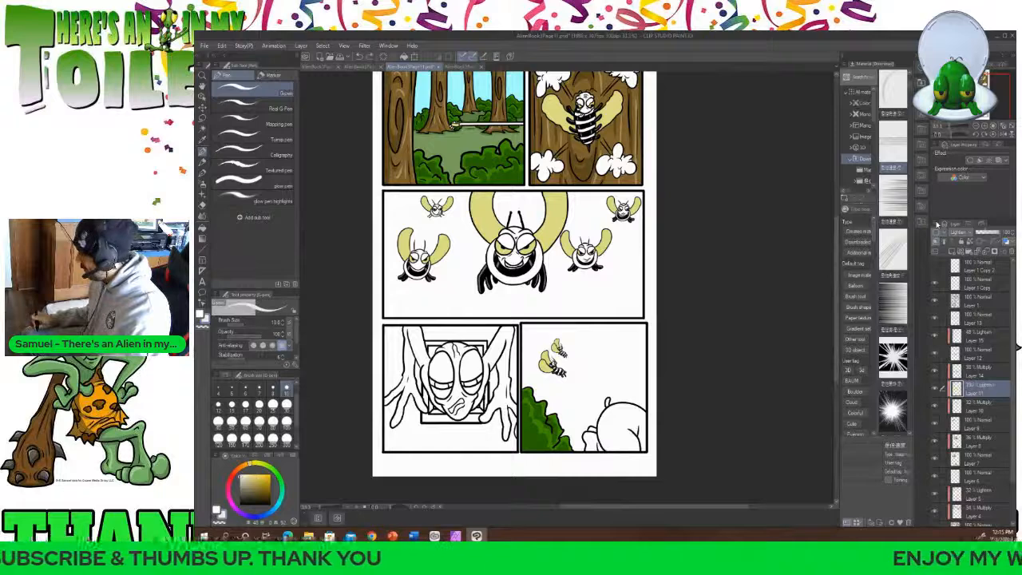
{"action": "key", "text": "ctrl+z"}
{"action": "key", "text": "ctrl+z"}
{"action": "key", "text": "ctrl+z"}
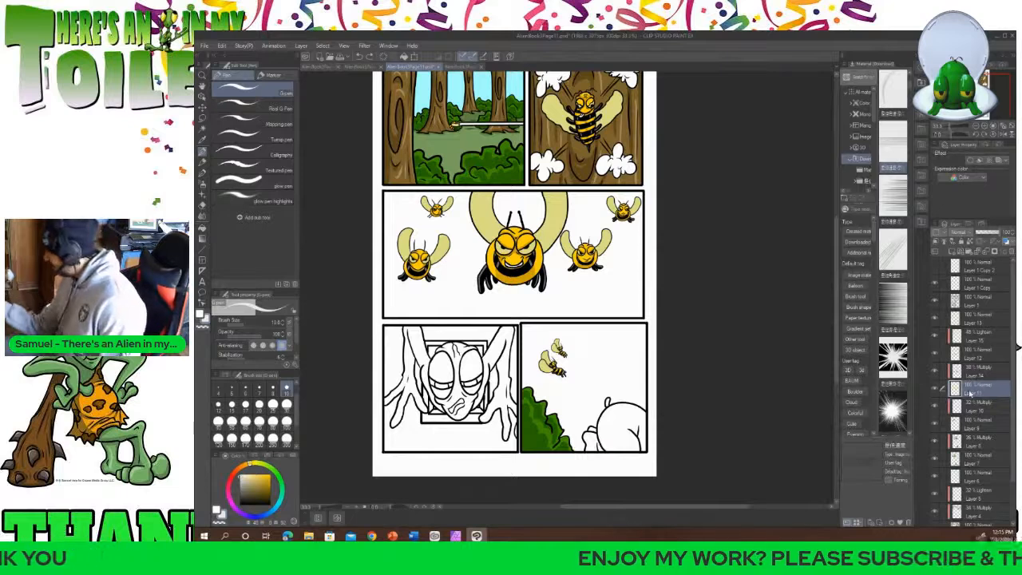
Add a new clipped layer above Layer 11, set its blending mode to Lighten and lower its opacity.
{"action": "left_click", "coordinate": [953, 252]}
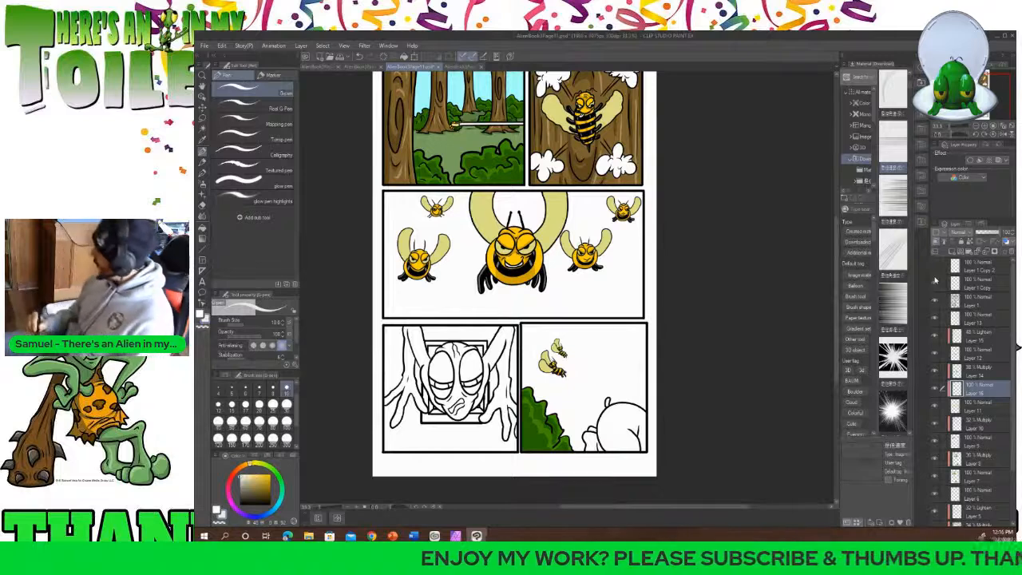
{"action": "left_click", "coordinate": [966, 236]}
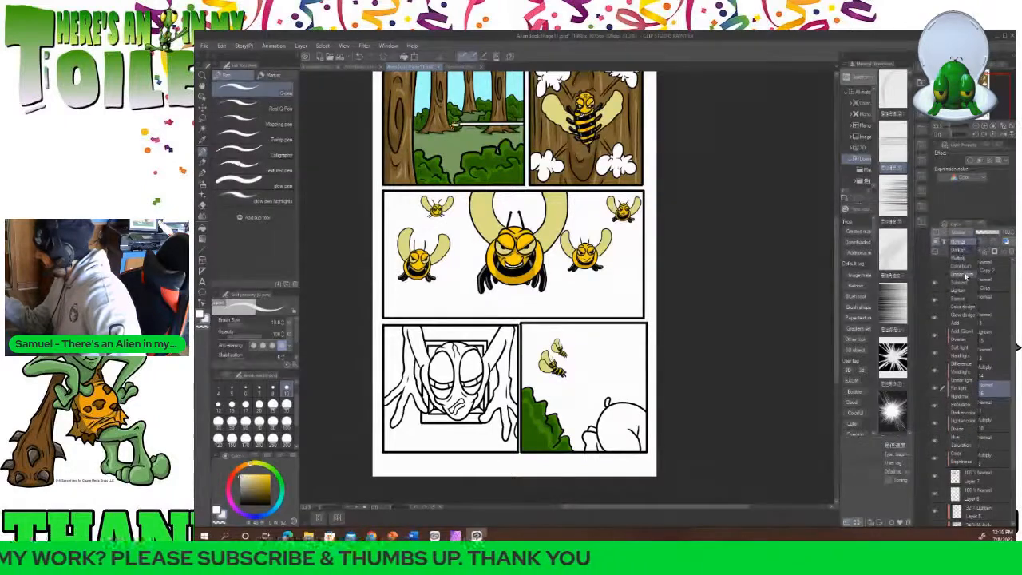
{"action": "left_click", "coordinate": [965, 291]}
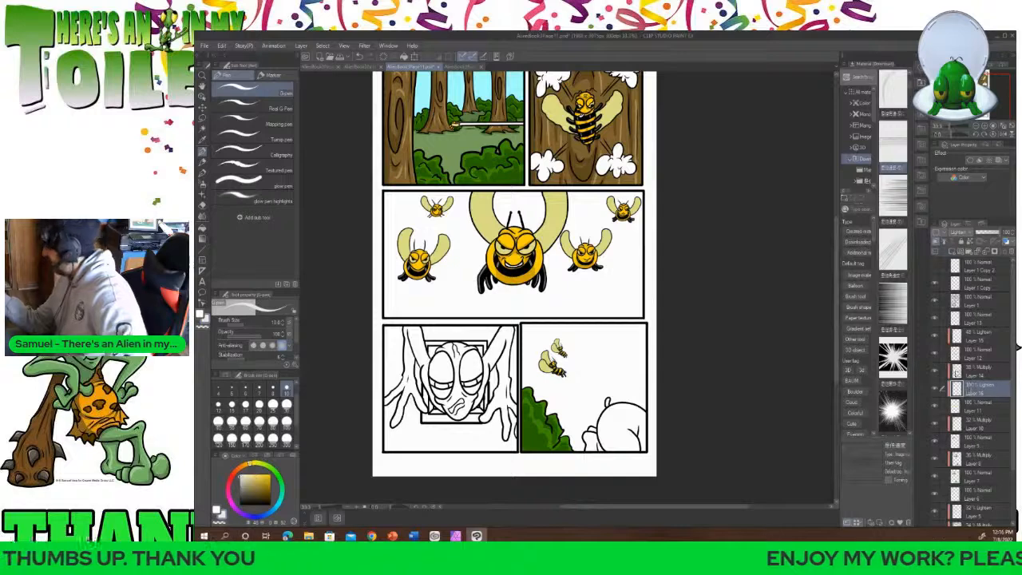
{"action": "left_click", "coordinate": [986, 232]}
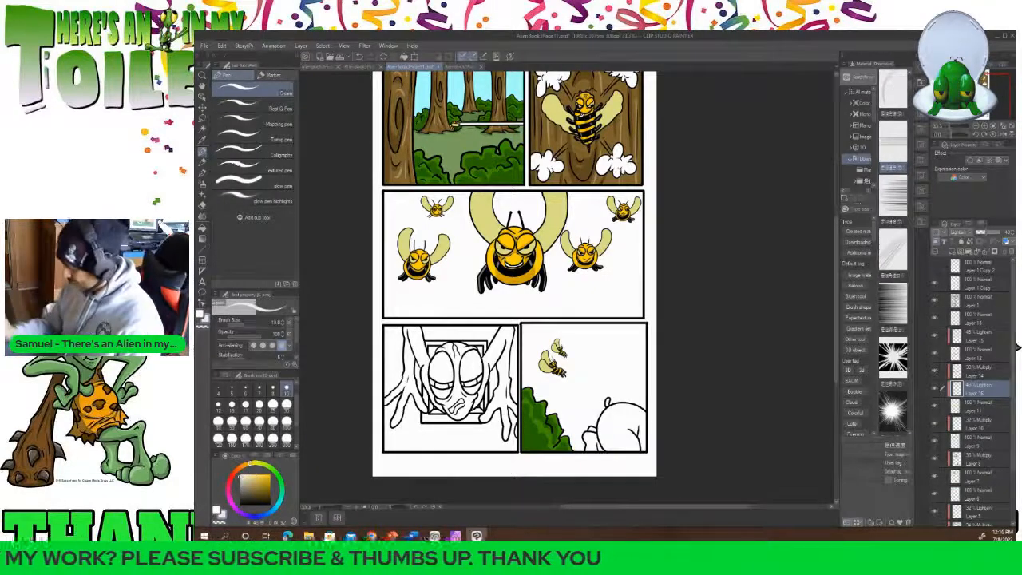
Paint highlights on the yellow parts of the middle panel's bees and the tree-trunk bee with the G-pen at size 17.
{"action": "left_click", "coordinate": [357, 508]}
{"action": "left_click", "coordinate": [357, 508]}
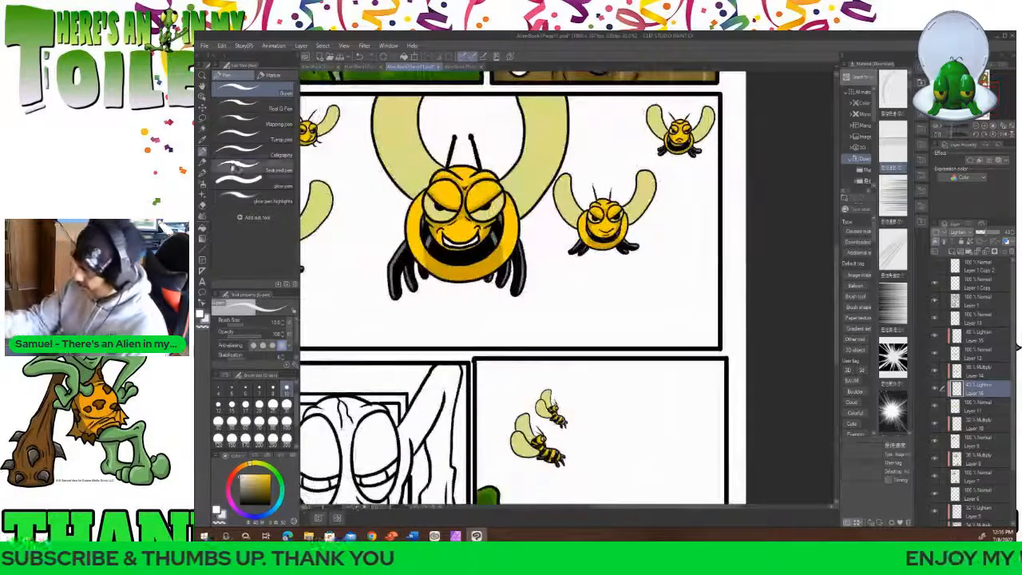
{"action": "left_click", "coordinate": [246, 404]}
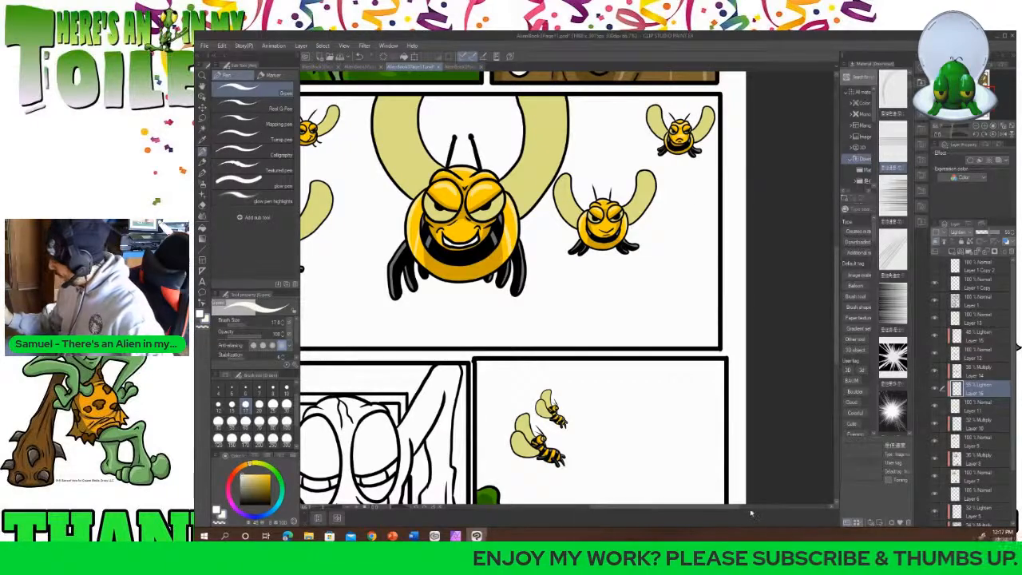
{"action": "left_click_drag", "start_coordinate": [751, 513], "coordinate": [665, 516]}
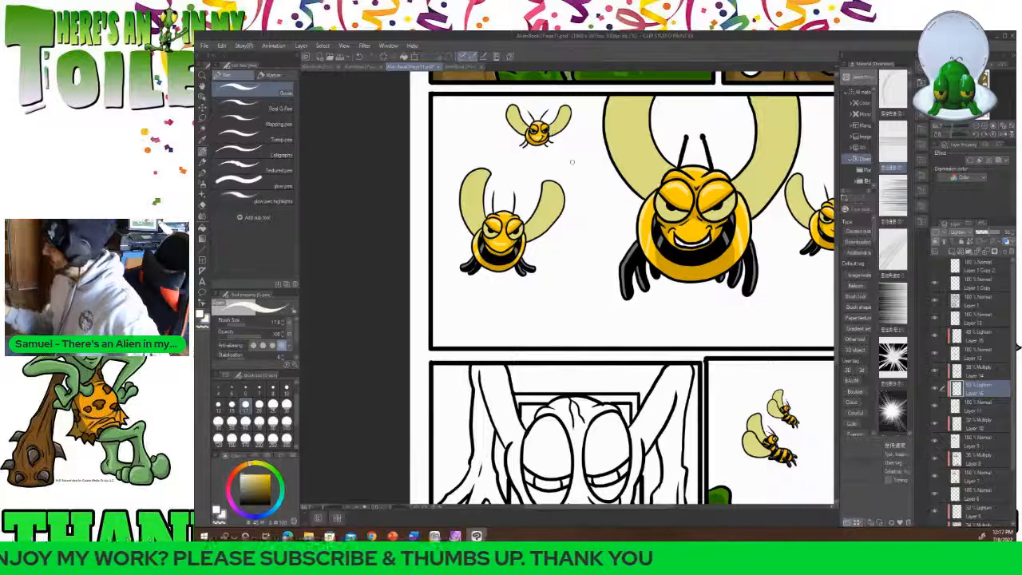
{"action": "scroll", "coordinate": [571, 162], "scroll_direction": "up", "scroll_amount": 5}
{"action": "scroll", "coordinate": [631, 288], "scroll_direction": "up", "scroll_amount": 1}
{"action": "left_click_drag", "start_coordinate": [656, 509], "coordinate": [735, 516]}
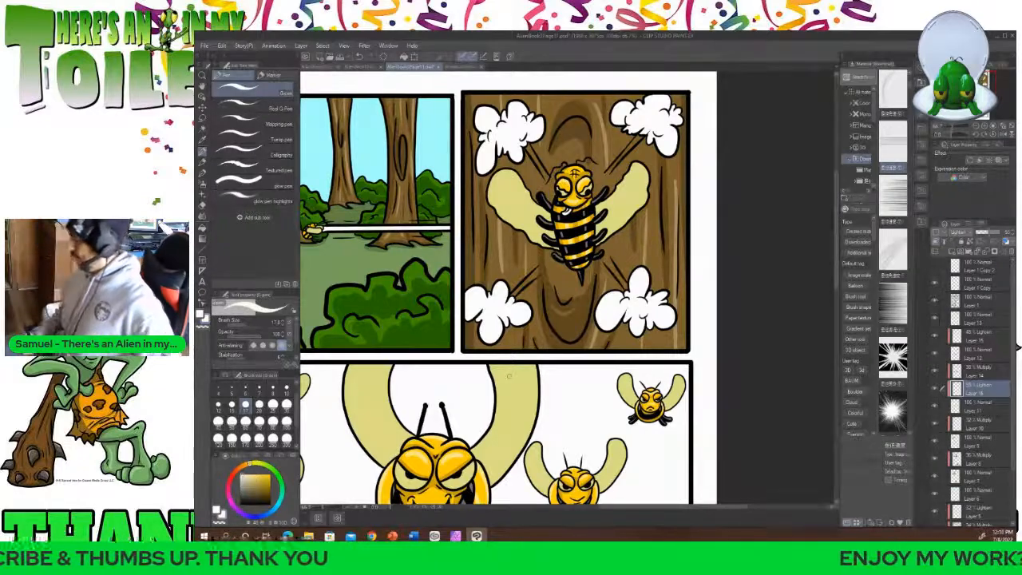
Highlight the yellow parts of the two small bees above the bush with the G-pen at size 10.
{"action": "scroll", "coordinate": [509, 375], "scroll_direction": "down", "scroll_amount": 5}
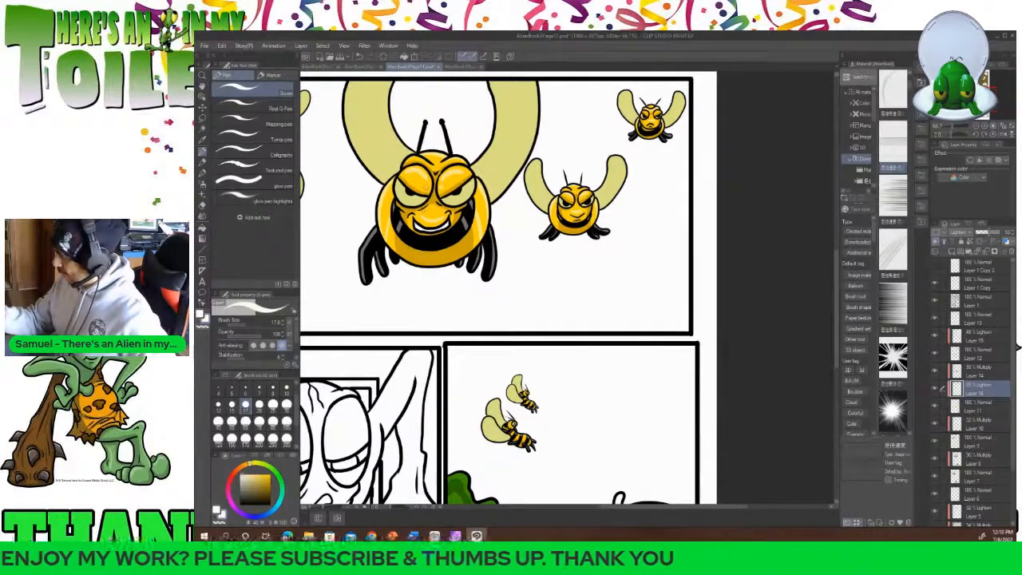
{"action": "scroll", "coordinate": [835, 238], "scroll_direction": "down", "scroll_amount": 5}
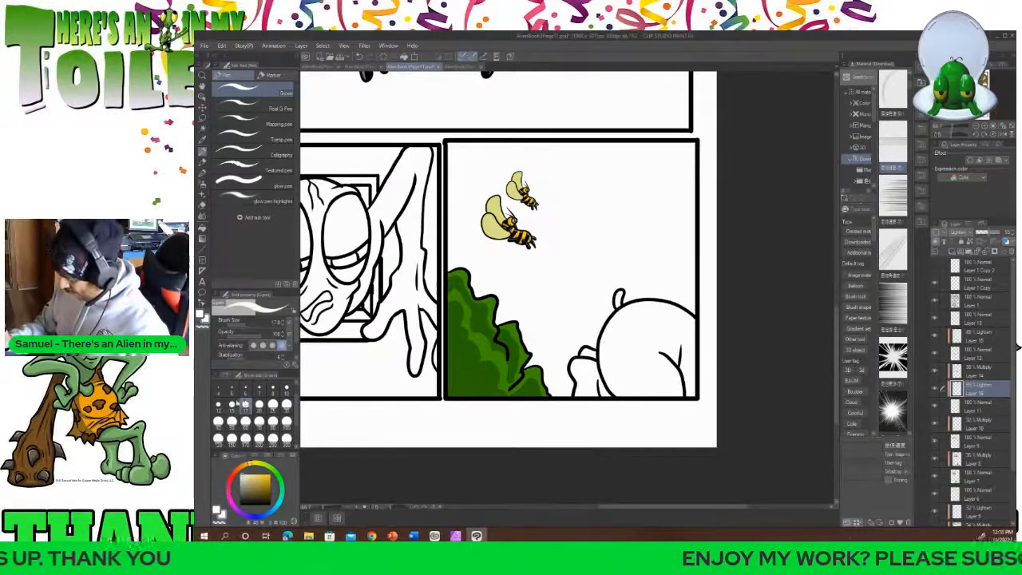
{"action": "left_click", "coordinate": [286, 389]}
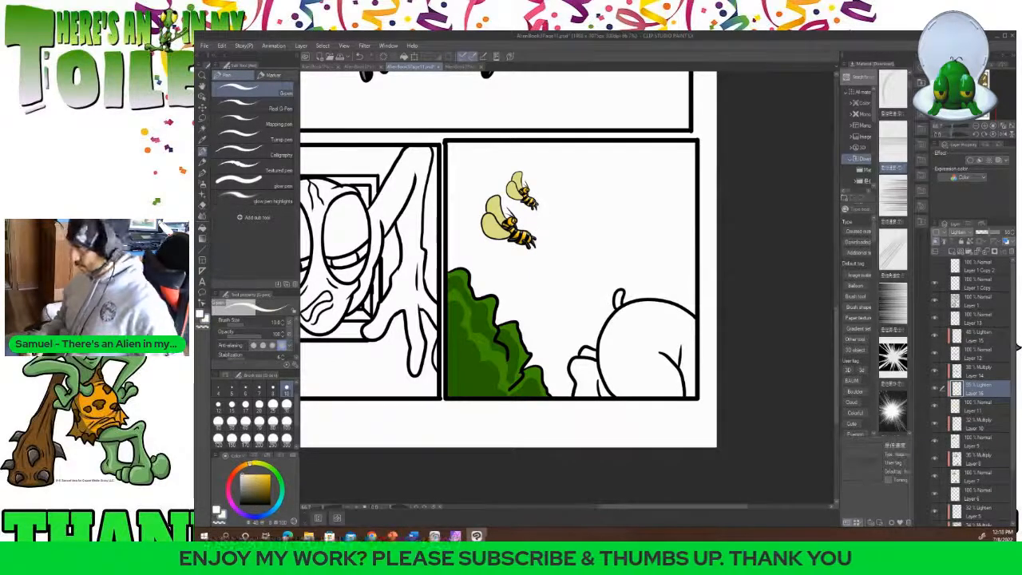
Add a new clipped layer above Layer 13, the bees' wing fill, and set its blending mode to Multiply.
{"action": "left_click_drag", "start_coordinate": [645, 507], "coordinate": [617, 515]}
{"action": "left_click_drag", "start_coordinate": [838, 318], "coordinate": [836, 210]}
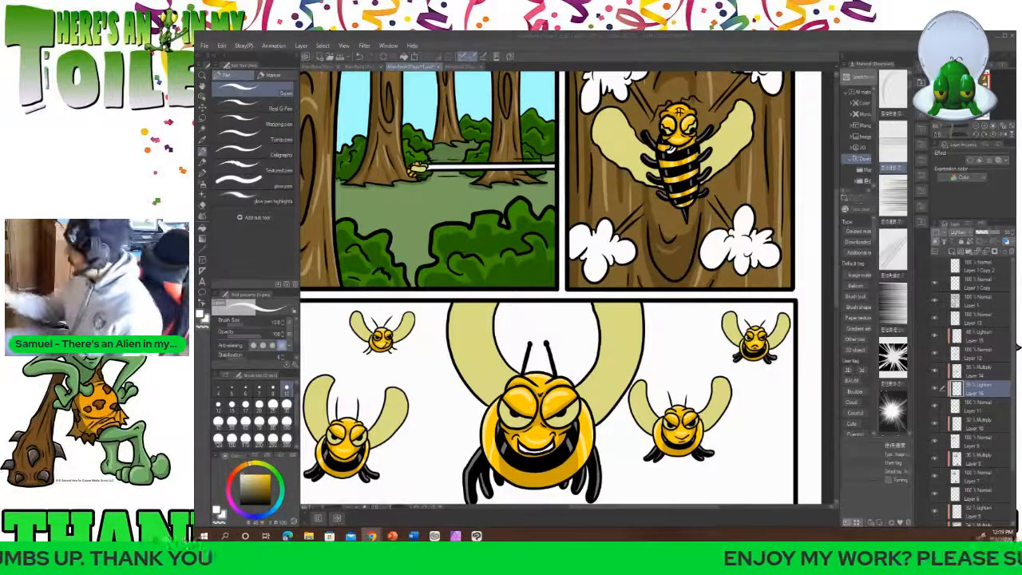
{"action": "mouse_move", "coordinate": [838, 251]}
{"action": "left_mouse_down"}
{"action": "mouse_move", "coordinate": [838, 286]}
{"action": "mouse_move", "coordinate": [831, 245]}
{"action": "left_mouse_up"}
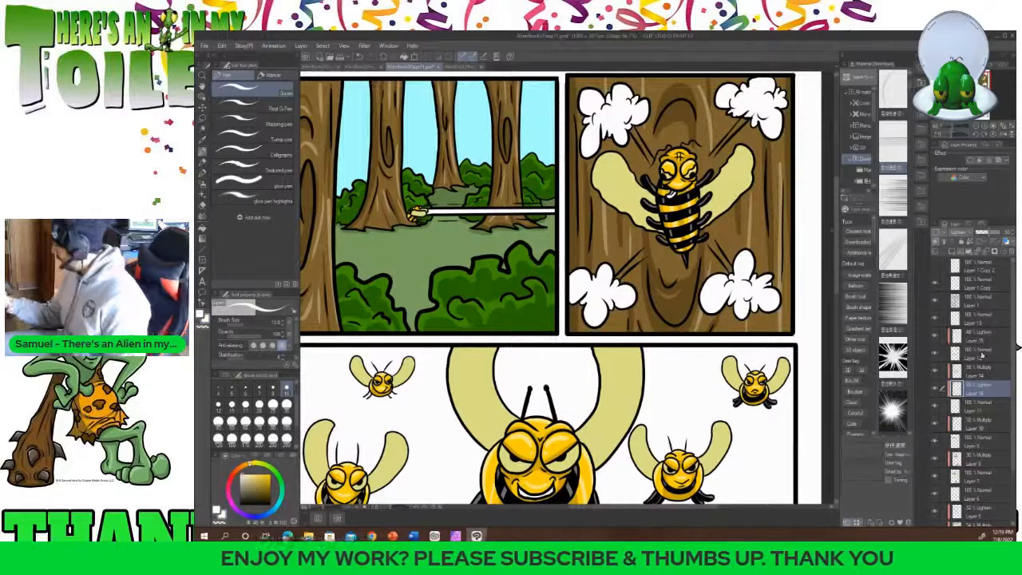
{"action": "left_click", "coordinate": [976, 319]}
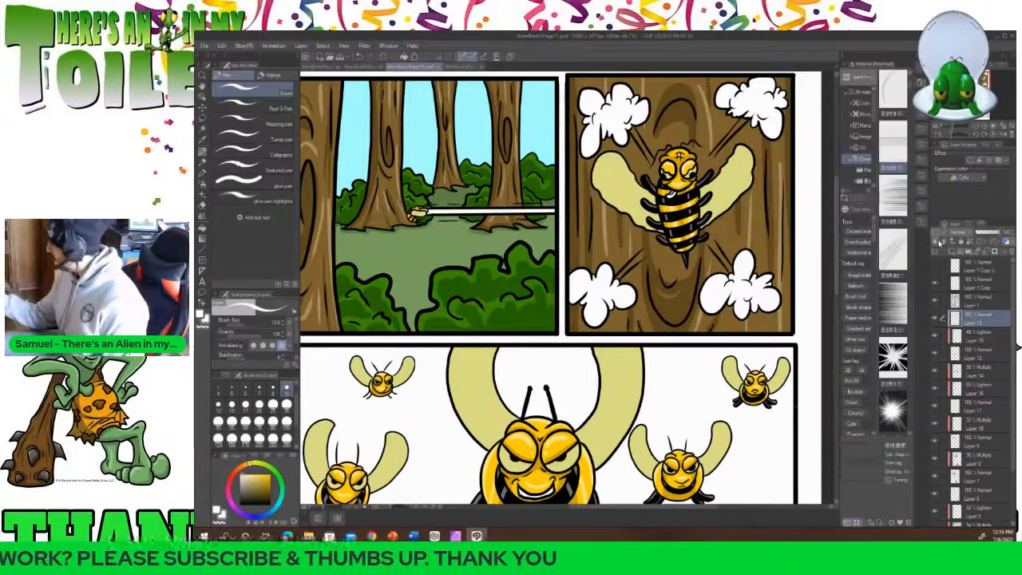
{"action": "left_click", "coordinate": [956, 252]}
{"action": "left_click", "coordinate": [967, 233]}
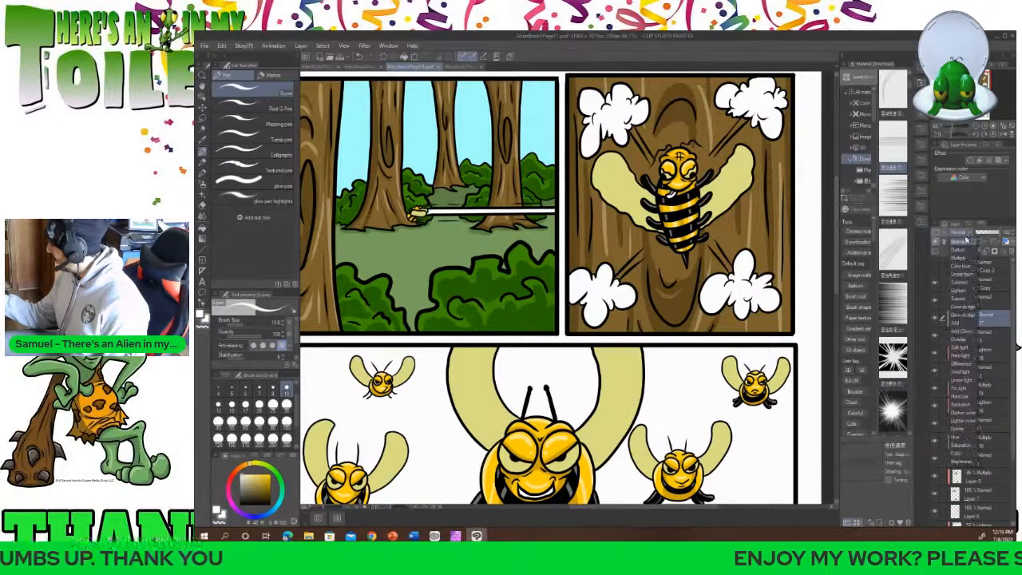
{"action": "left_click", "coordinate": [961, 258]}
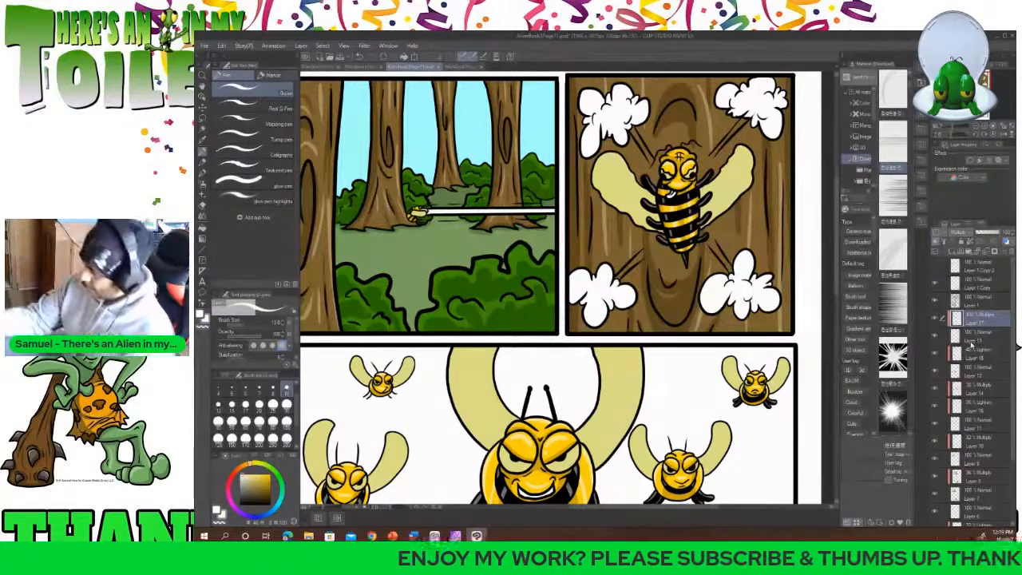
Sample the wing colour, shade the tree-trunk bee's wings with the G-pen at sizes 30 and 17, and lower the layer opacity to 45%.
{"action": "left_click", "coordinate": [203, 138]}
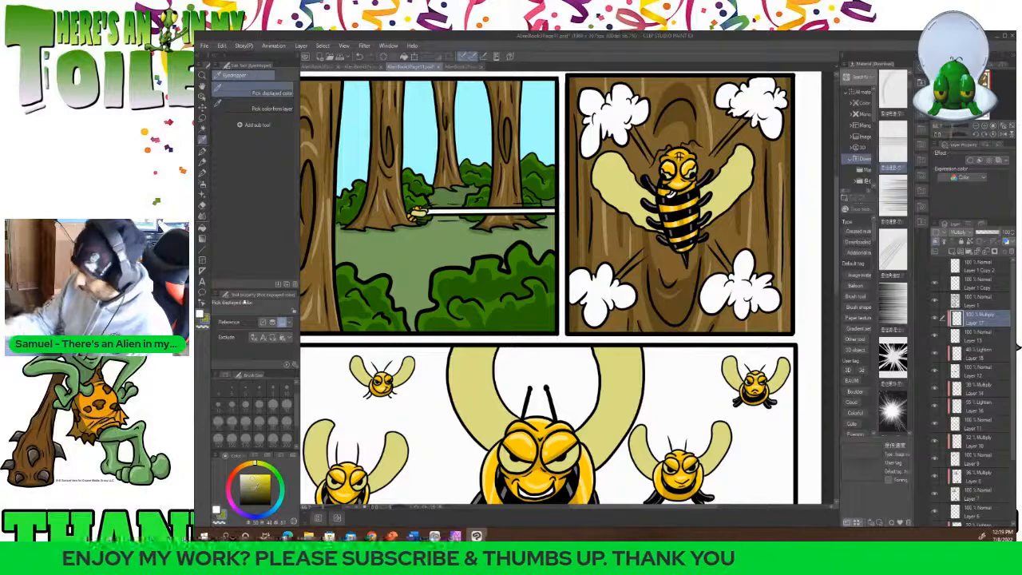
{"action": "left_click", "coordinate": [203, 151]}
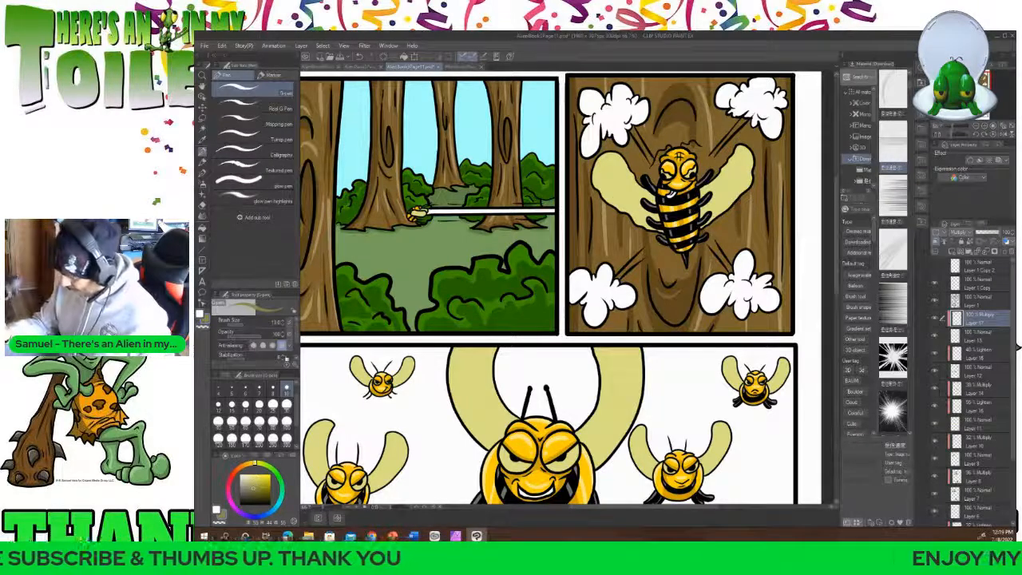
{"action": "left_click", "coordinate": [286, 405]}
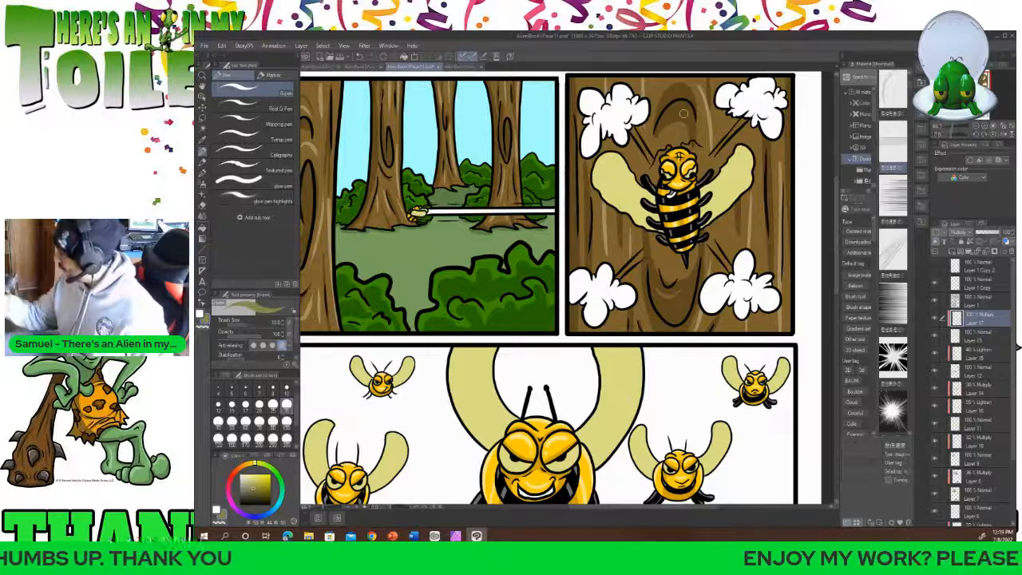
{"action": "left_click_drag", "start_coordinate": [658, 189], "coordinate": [666, 230]}
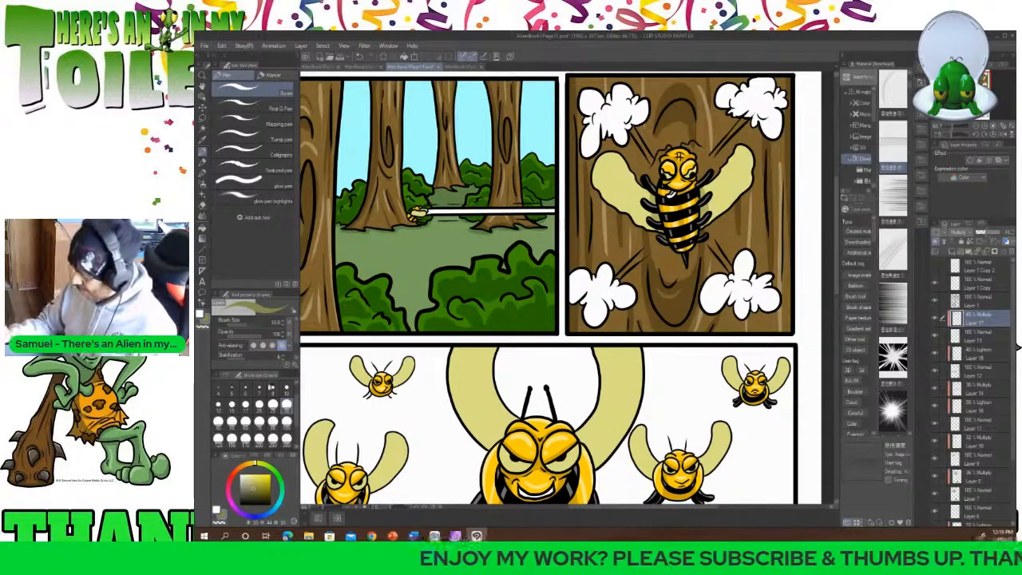
{"action": "left_click", "coordinate": [246, 405]}
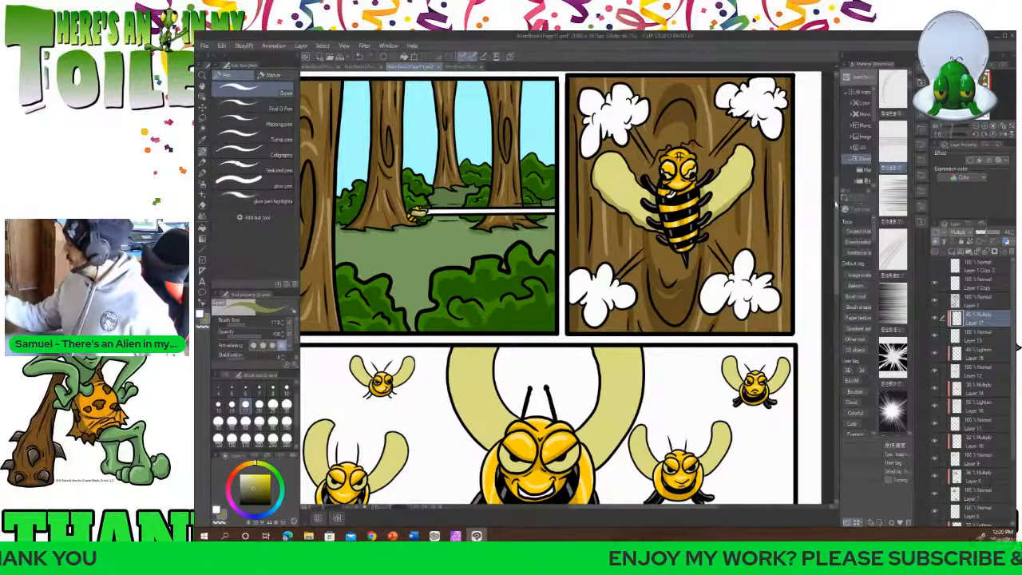
Shade the wings of the middle panel's five bees, using pen size 30 for broad areas and 17 for smaller ones.
{"action": "scroll", "coordinate": [559, 287], "scroll_direction": "down", "scroll_amount": 5}
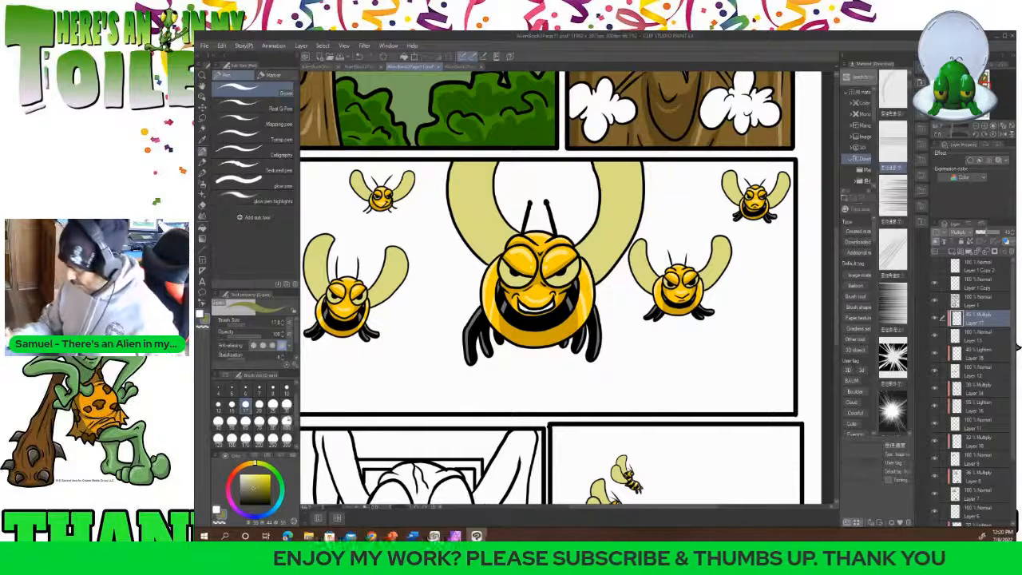
{"action": "mouse_move", "coordinate": [571, 244]}
{"action": "left_mouse_down"}
{"action": "mouse_move", "coordinate": [601, 282]}
{"action": "mouse_move", "coordinate": [595, 272]}
{"action": "mouse_move", "coordinate": [634, 196]}
{"action": "mouse_move", "coordinate": [638, 158]}
{"action": "mouse_move", "coordinate": [639, 217]}
{"action": "mouse_move", "coordinate": [612, 263]}
{"action": "left_mouse_up"}
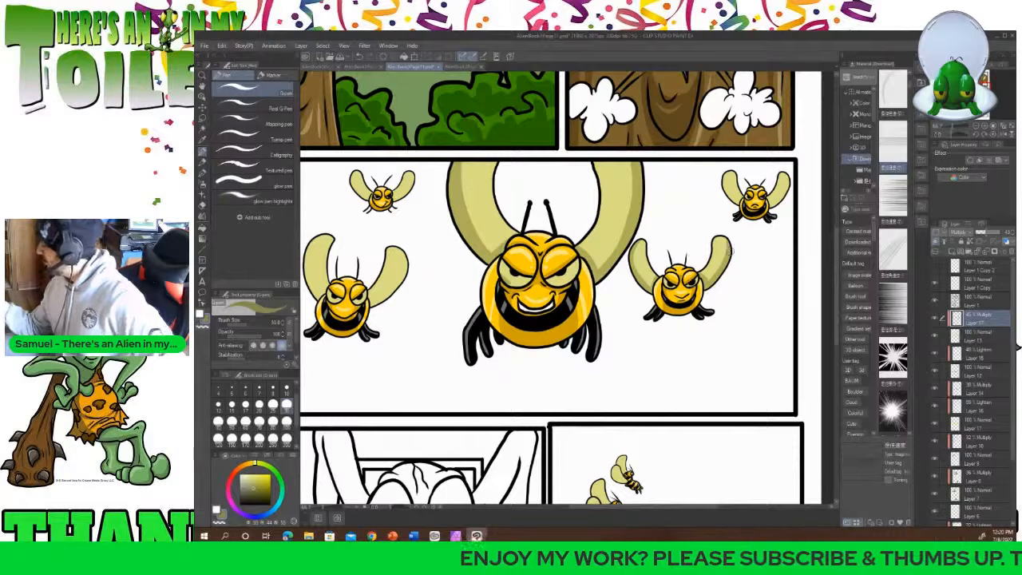
{"action": "left_click", "coordinate": [246, 406]}
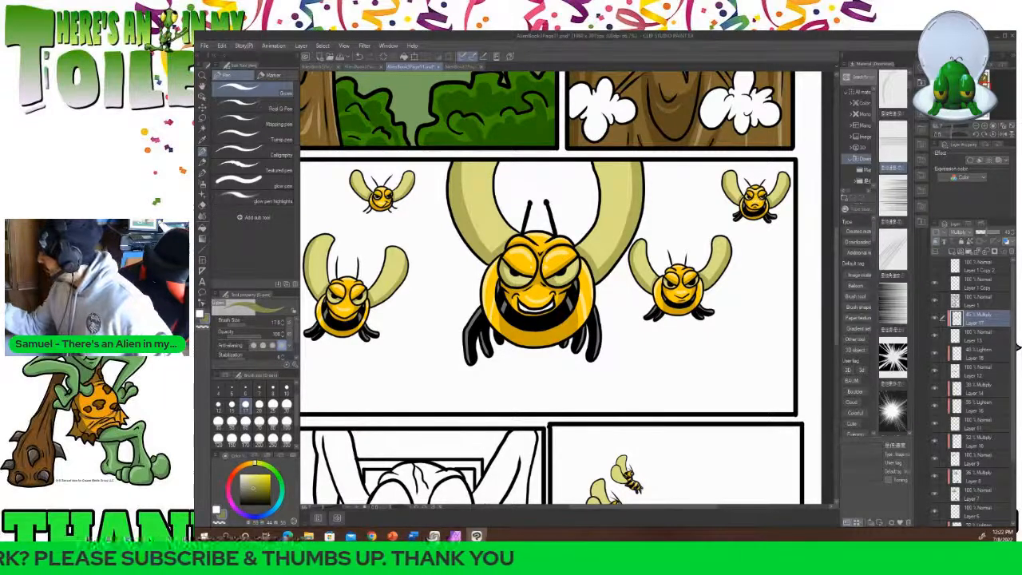
Shade the wings of the two small bees above the bush with the G-pen at size 5.
{"action": "scroll", "coordinate": [551, 287], "scroll_direction": "up", "scroll_amount": 5}
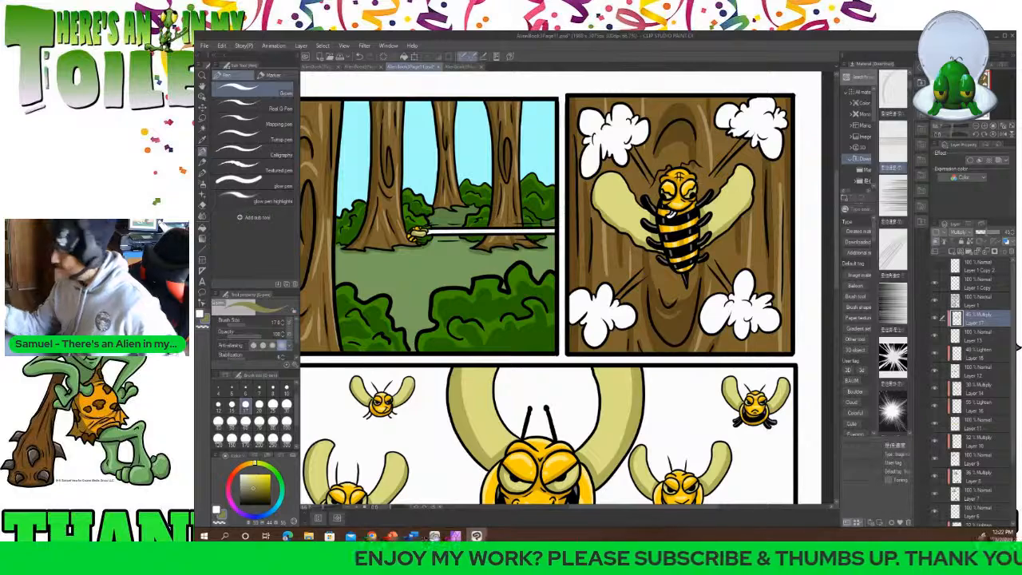
{"action": "scroll", "coordinate": [839, 232], "scroll_direction": "down", "scroll_amount": 1}
{"action": "scroll", "coordinate": [838, 246], "scroll_direction": "down", "scroll_amount": 6}
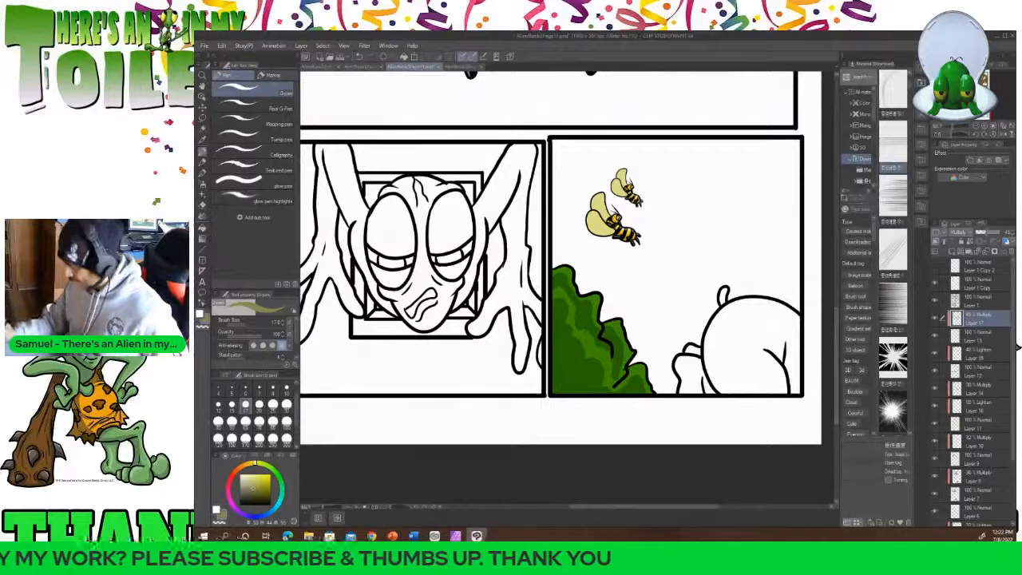
{"action": "left_click", "coordinate": [357, 507]}
{"action": "left_click", "coordinate": [356, 507]}
{"action": "left_click", "coordinate": [357, 507]}
{"action": "left_click_drag", "start_coordinate": [680, 507], "coordinate": [723, 507]}
{"action": "left_click_drag", "start_coordinate": [837, 383], "coordinate": [837, 353]}
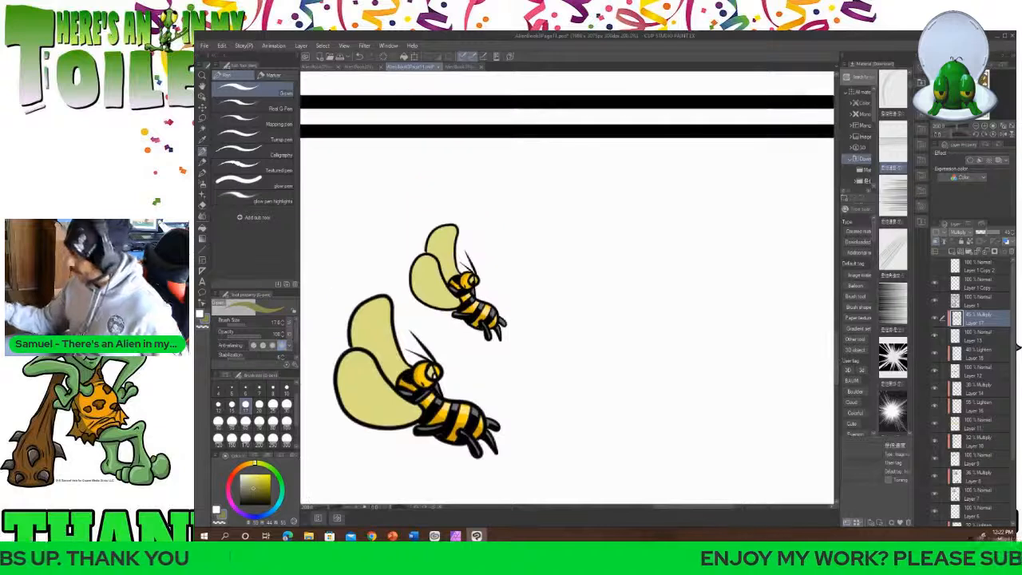
{"action": "left_click", "coordinate": [248, 90]}
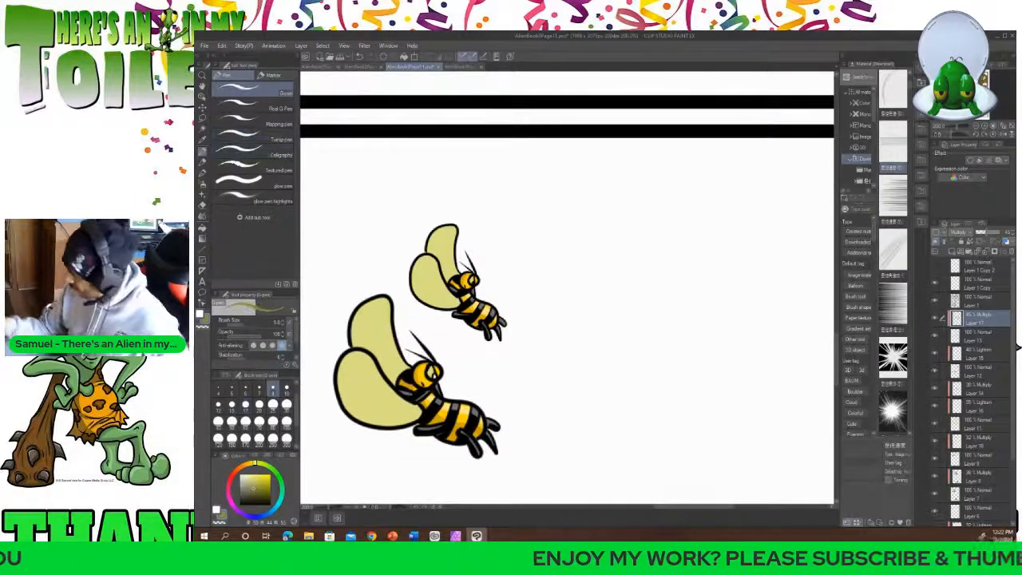
{"action": "left_click", "coordinate": [232, 388]}
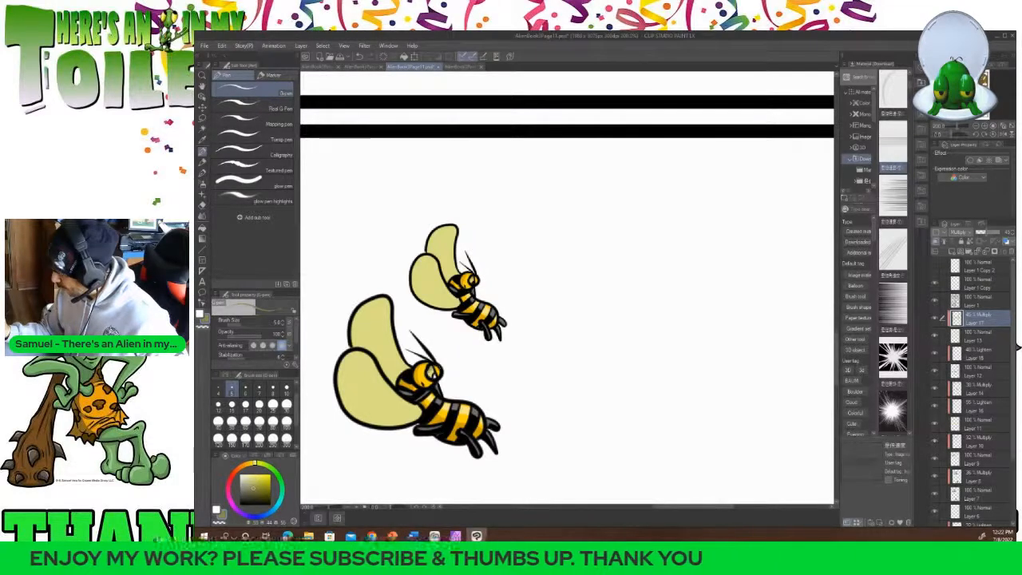
{"action": "left_click", "coordinate": [348, 508]}
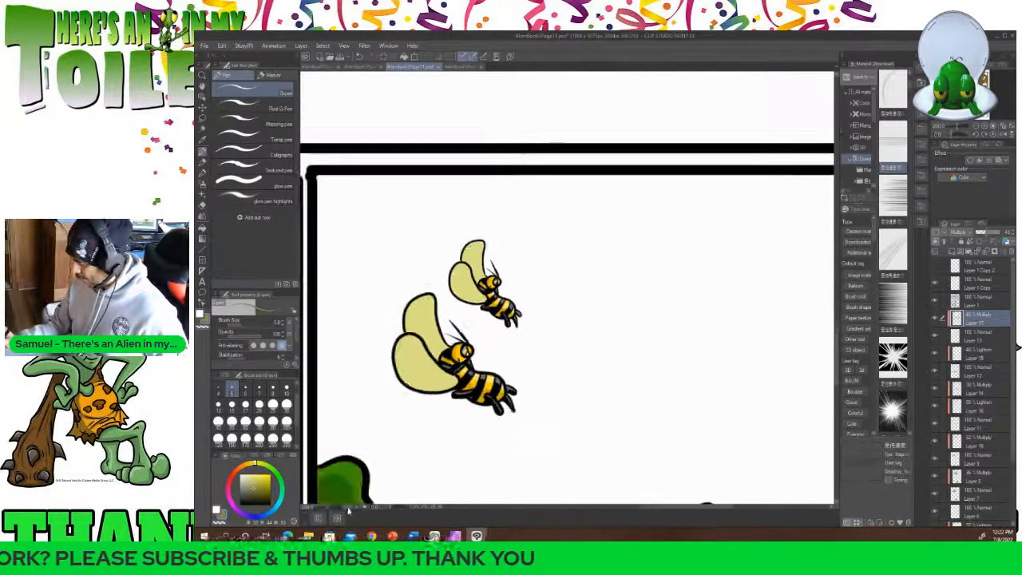
{"action": "left_click", "coordinate": [347, 508]}
{"action": "left_click", "coordinate": [348, 508]}
{"action": "left_click", "coordinate": [347, 507]}
{"action": "left_click", "coordinate": [347, 508]}
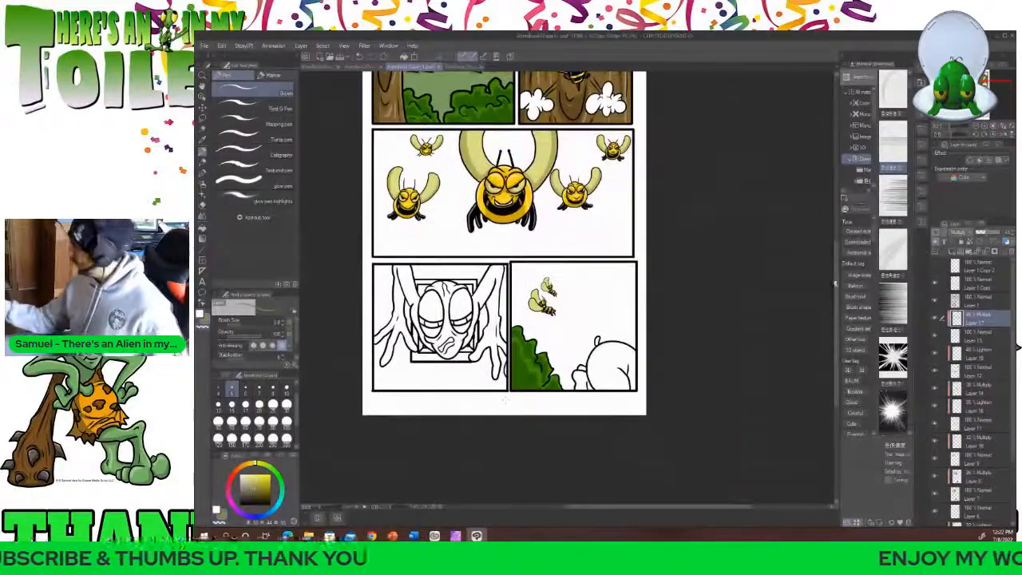
Add a clipped layer directly above Layer 13, the wing fill, set its blending mode to Lighten and lower its opacity.
{"action": "scroll", "coordinate": [503, 288], "scroll_direction": "up", "scroll_amount": 3}
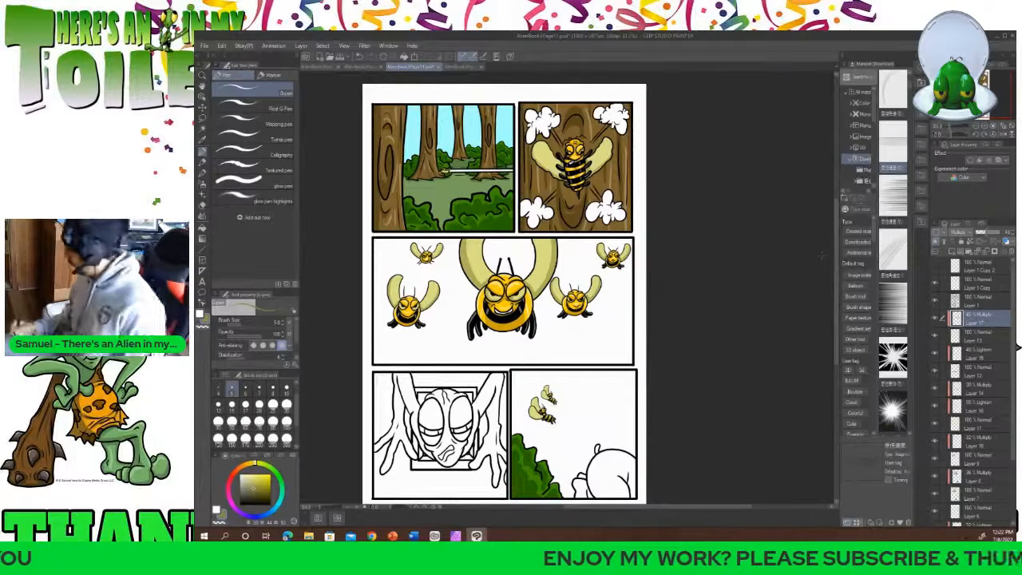
{"action": "left_click", "coordinate": [966, 335]}
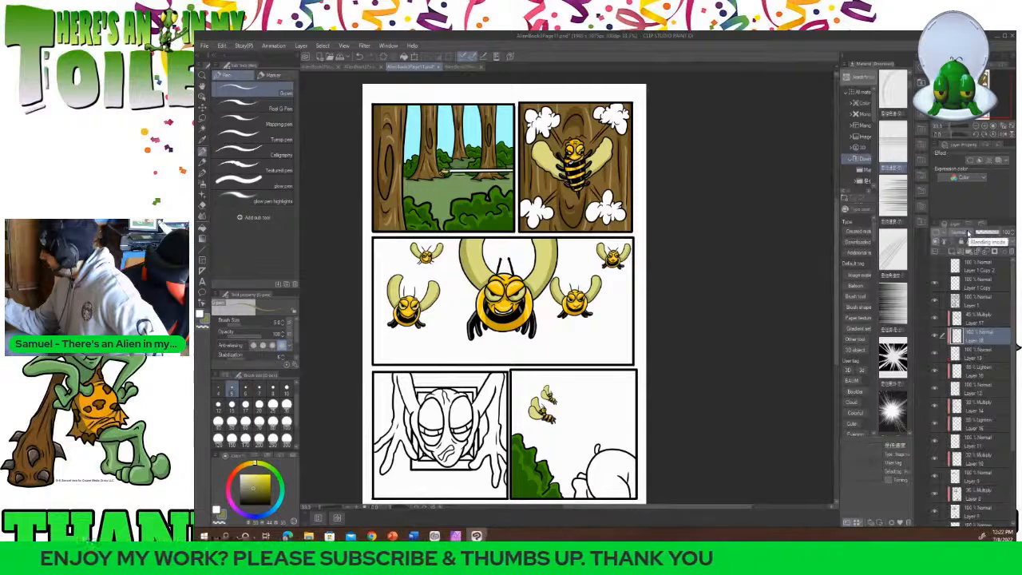
{"action": "left_click", "coordinate": [968, 233]}
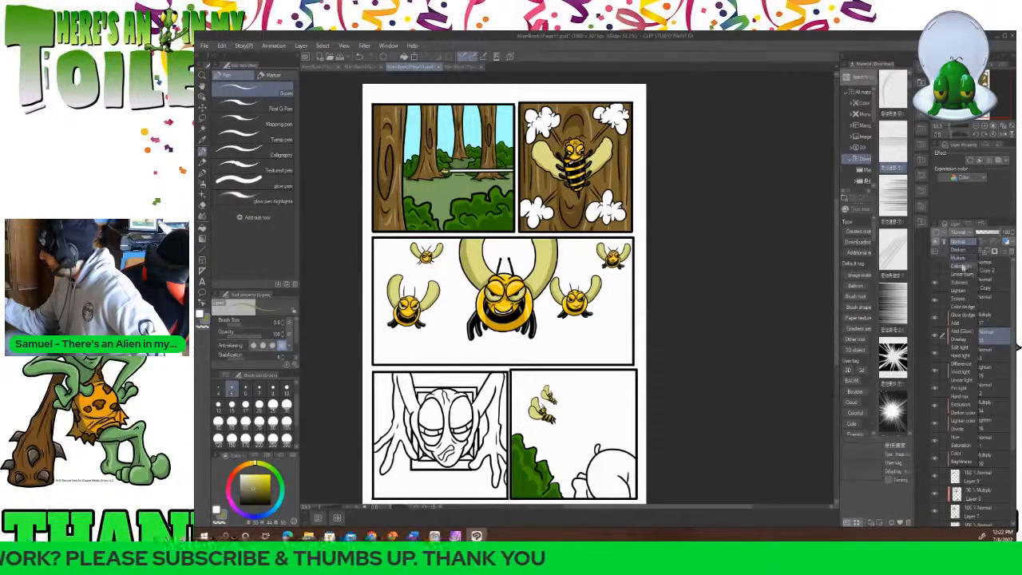
{"action": "left_click", "coordinate": [962, 290]}
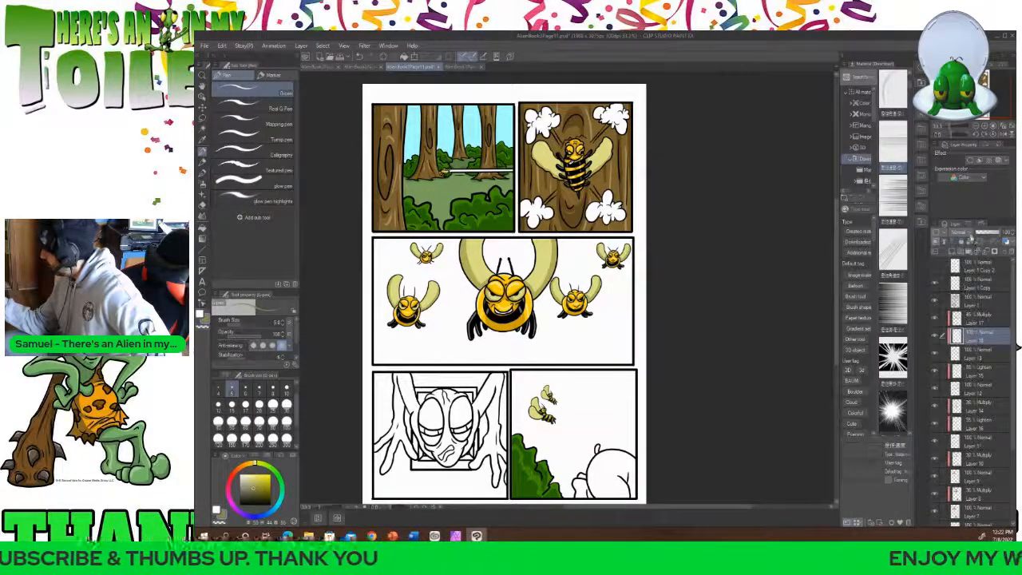
{"action": "left_click_drag", "start_coordinate": [988, 234], "coordinate": [984, 234]}
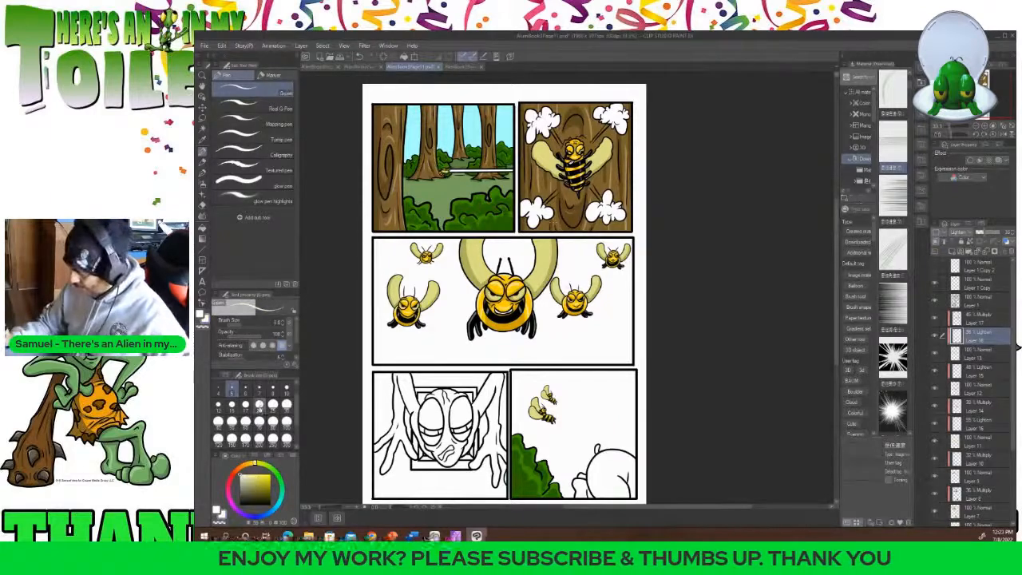
Highlight the tree-trunk bee's wings with the G-pen at size 20 and set the Lighten layer's opacity to 41%.
{"action": "left_click", "coordinate": [258, 404]}
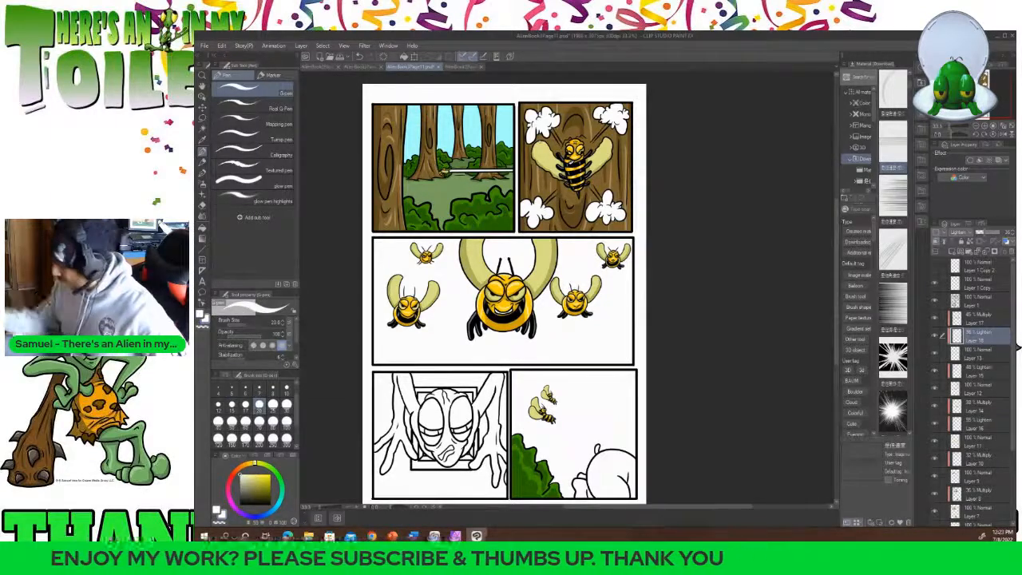
{"action": "left_click", "coordinate": [357, 507]}
{"action": "left_click", "coordinate": [357, 507]}
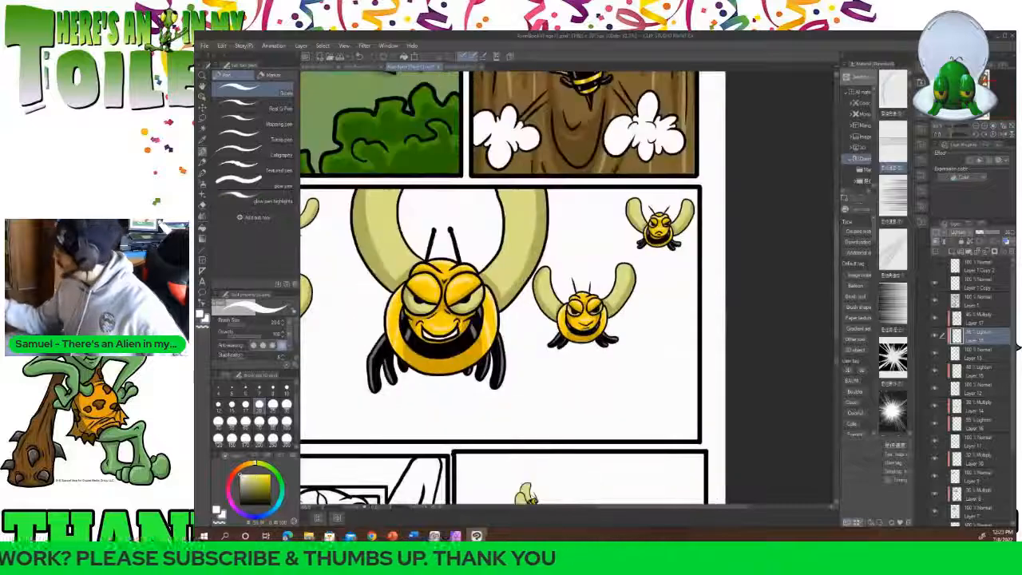
{"action": "scroll", "coordinate": [500, 288], "scroll_direction": "up", "scroll_amount": 4}
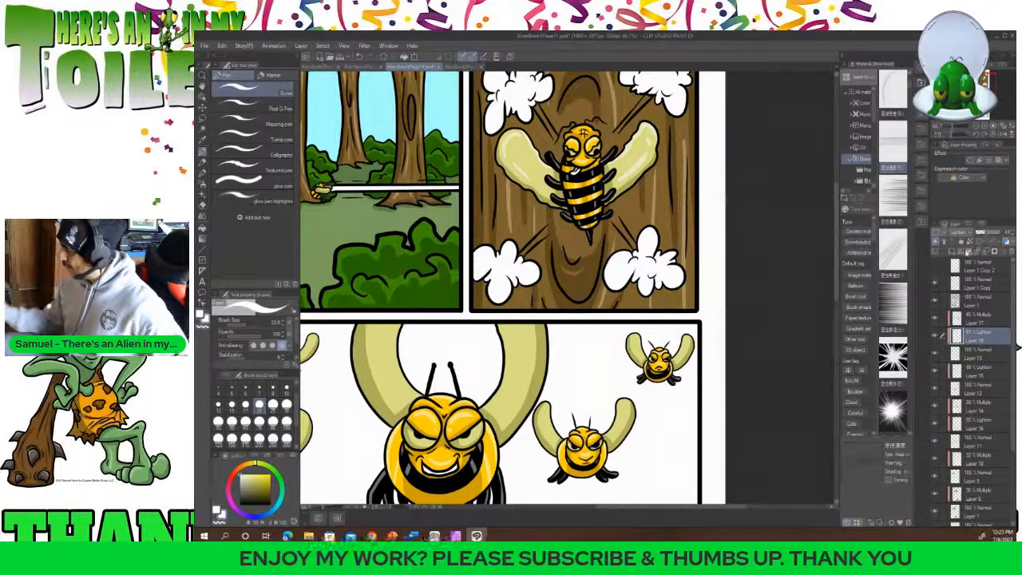
Paint wing highlights on the middle panel's five bees with the G-pen at size 20.
{"action": "scroll", "coordinate": [837, 222], "scroll_direction": "down", "scroll_amount": 5}
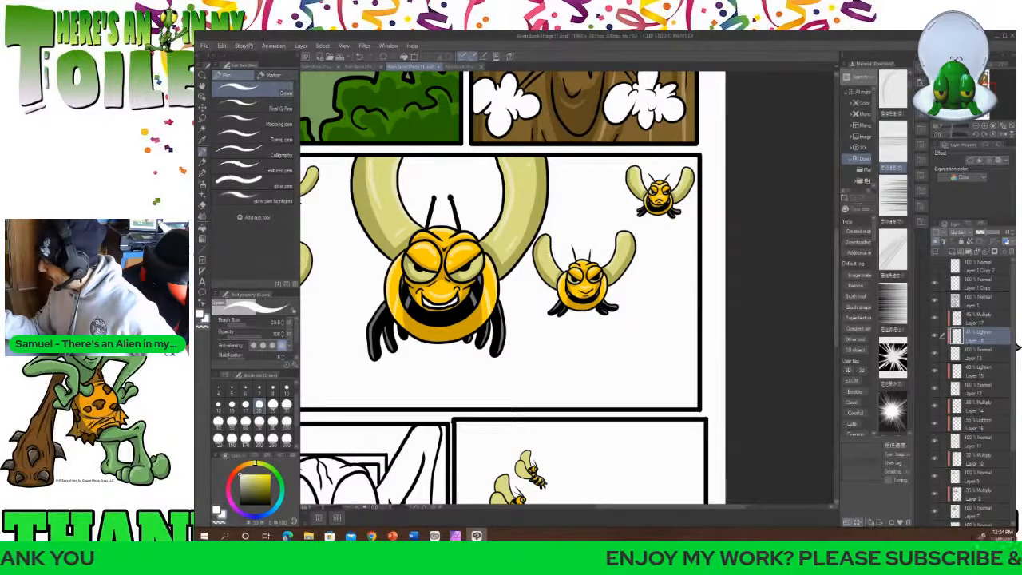
{"action": "left_click_drag", "start_coordinate": [634, 507], "coordinate": [556, 514]}
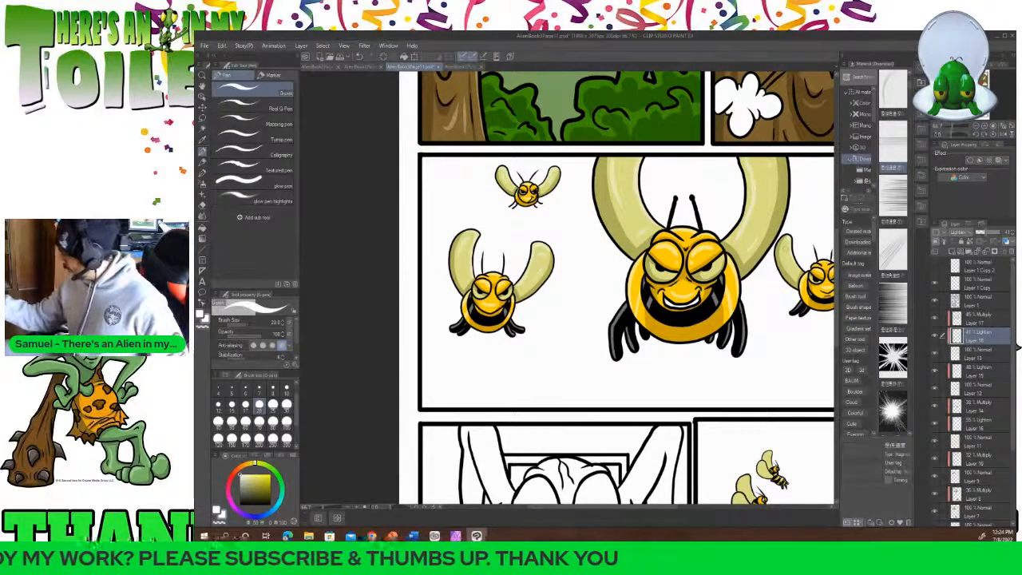
{"action": "left_click_drag", "start_coordinate": [668, 507], "coordinate": [733, 507]}
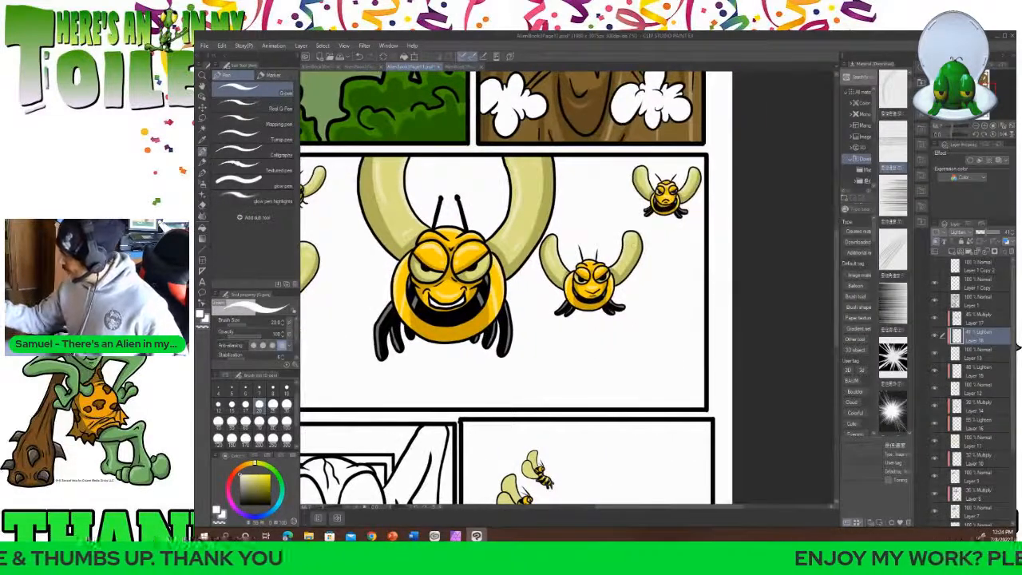
Highlight the wings of the two small bees above the bush on the Lighten layer with the G-pen at size 12.
{"action": "left_click_drag", "start_coordinate": [836, 301], "coordinate": [836, 366]}
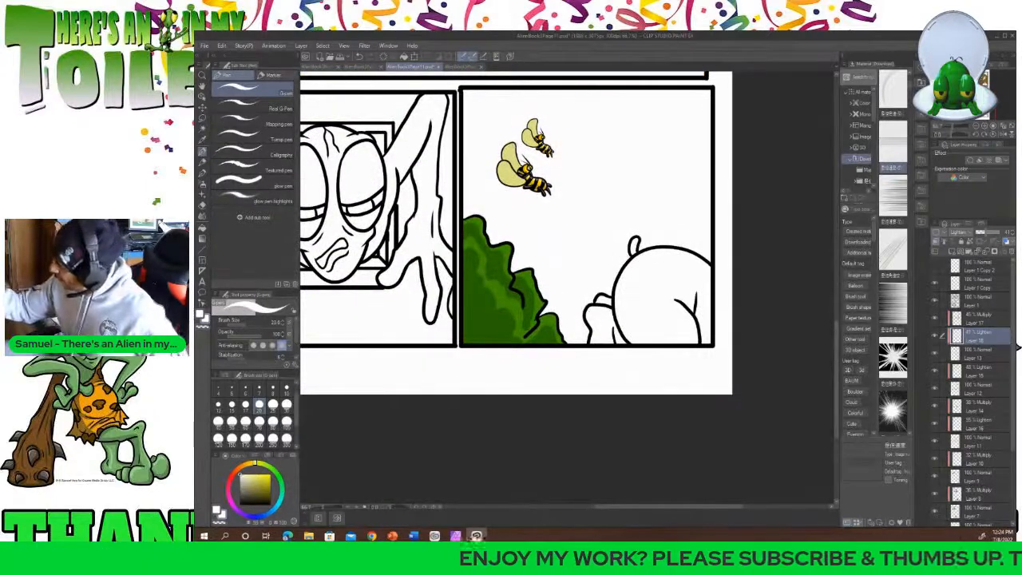
{"action": "left_click", "coordinate": [218, 403]}
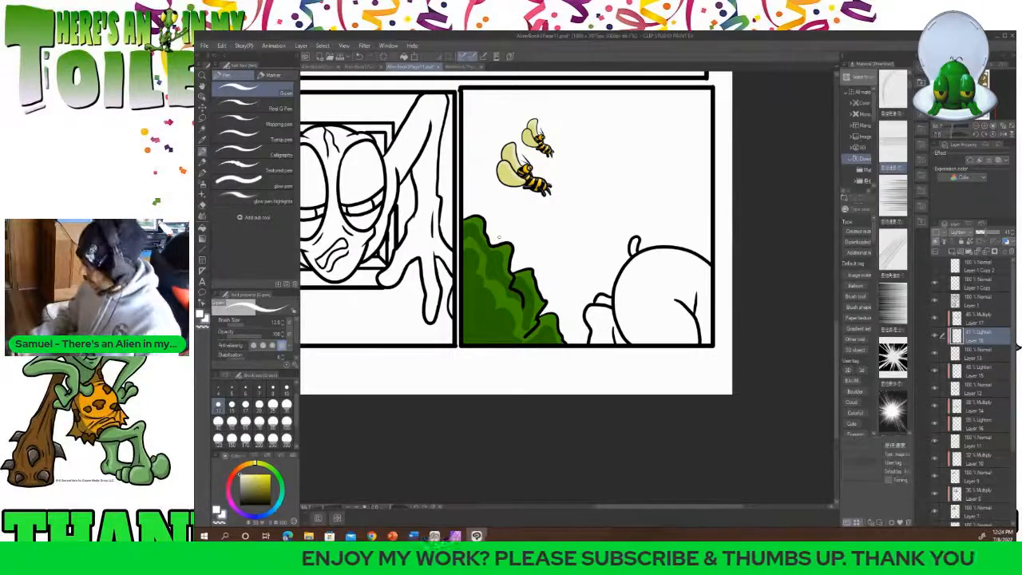
{"action": "left_click", "coordinate": [964, 320]}
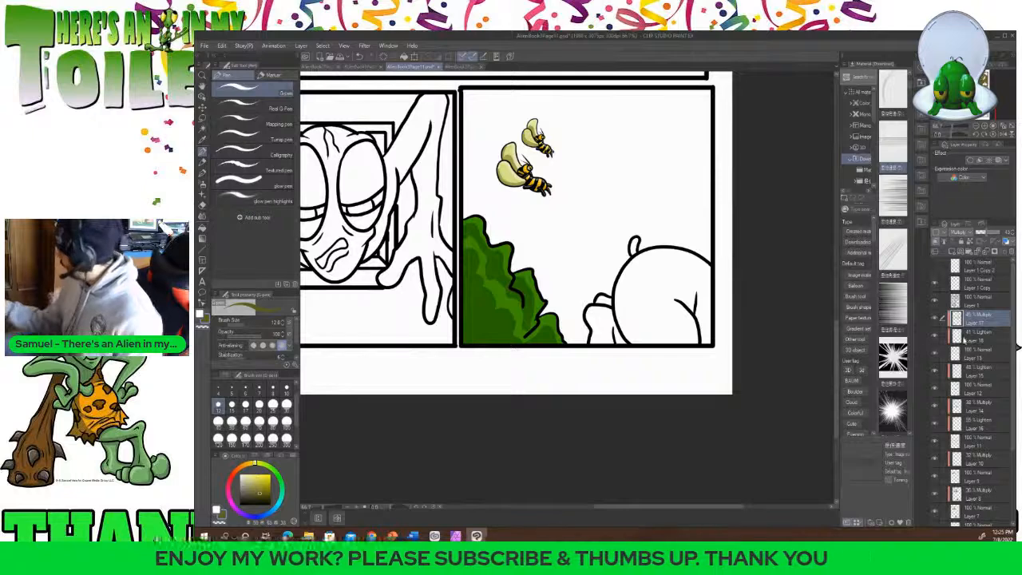
{"action": "left_click", "coordinate": [963, 339]}
{"action": "left_click", "coordinate": [250, 475]}
{"action": "left_click_drag", "start_coordinate": [249, 475], "coordinate": [240, 476]}
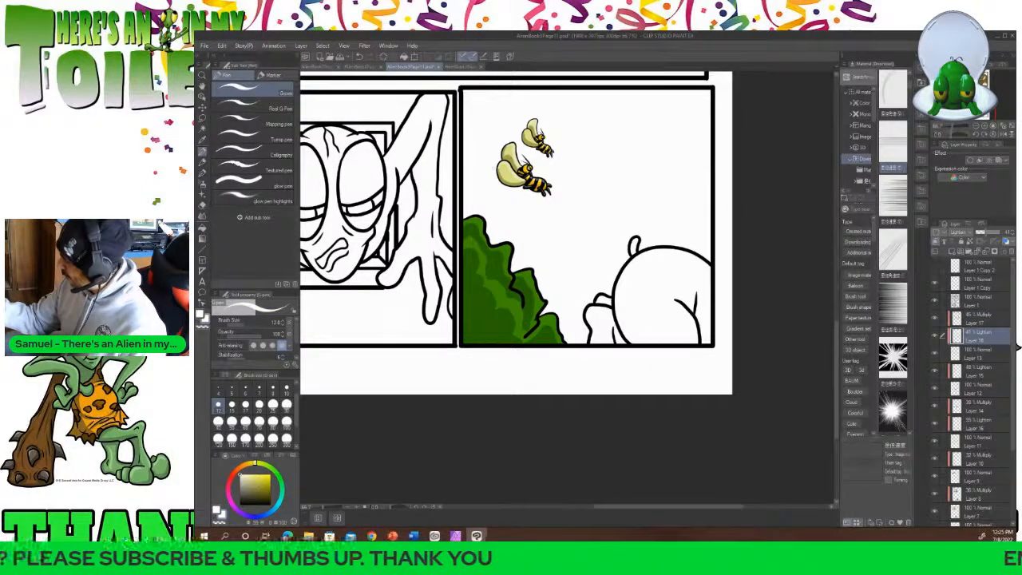
Auto-select the middle panel's empty background around the bees on Layer 1, the line art.
{"action": "left_click", "coordinate": [348, 507]}
{"action": "left_click", "coordinate": [348, 507]}
{"action": "left_click", "coordinate": [347, 507]}
{"action": "left_click", "coordinate": [348, 507]}
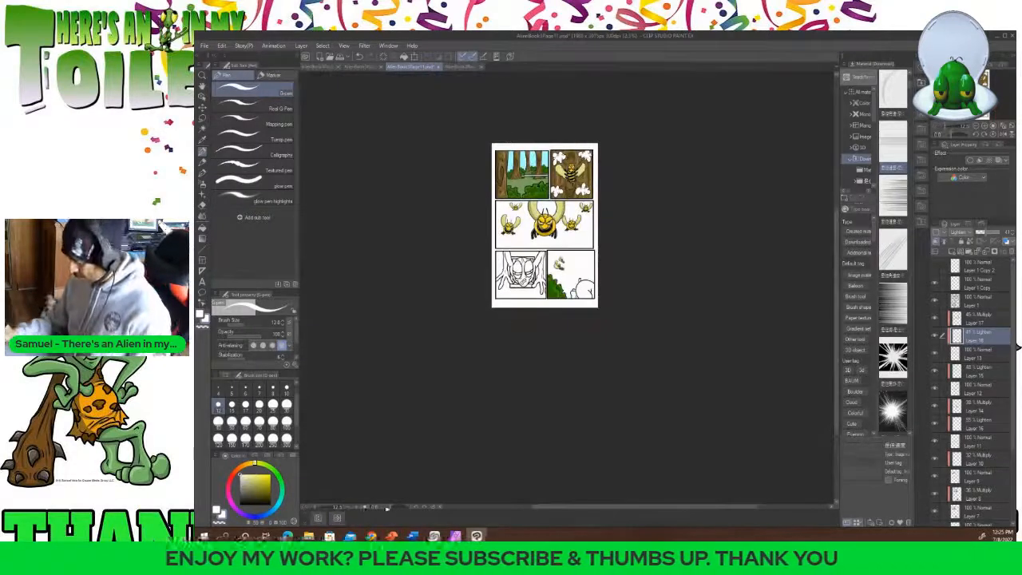
{"action": "left_click", "coordinate": [359, 507]}
{"action": "left_click", "coordinate": [358, 507]}
{"action": "left_click", "coordinate": [359, 507]}
{"action": "left_click_drag", "start_coordinate": [837, 297], "coordinate": [842, 227]}
{"action": "left_click", "coordinate": [202, 128]}
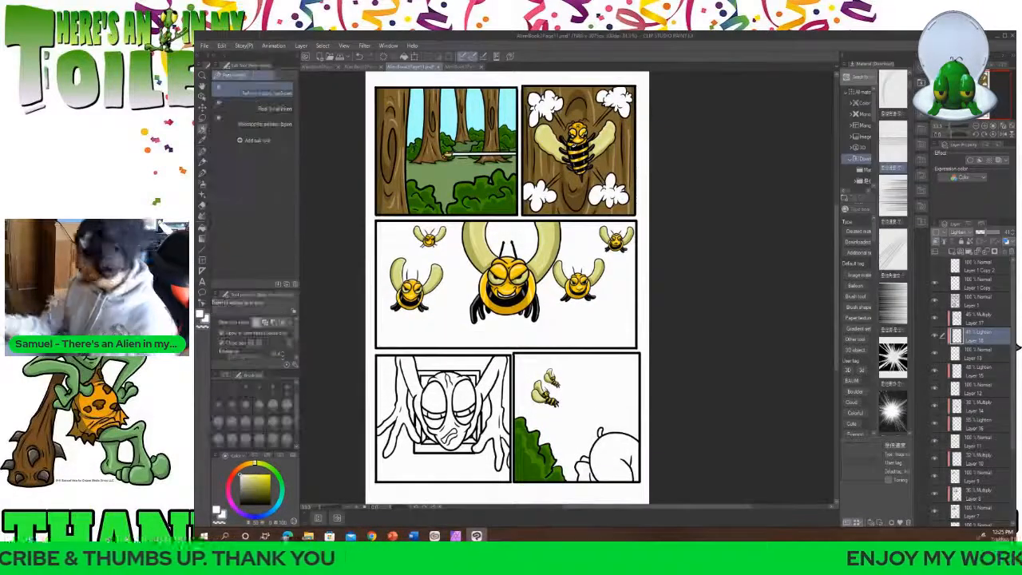
{"action": "left_click", "coordinate": [963, 304]}
{"action": "left_click", "coordinate": [575, 322]}
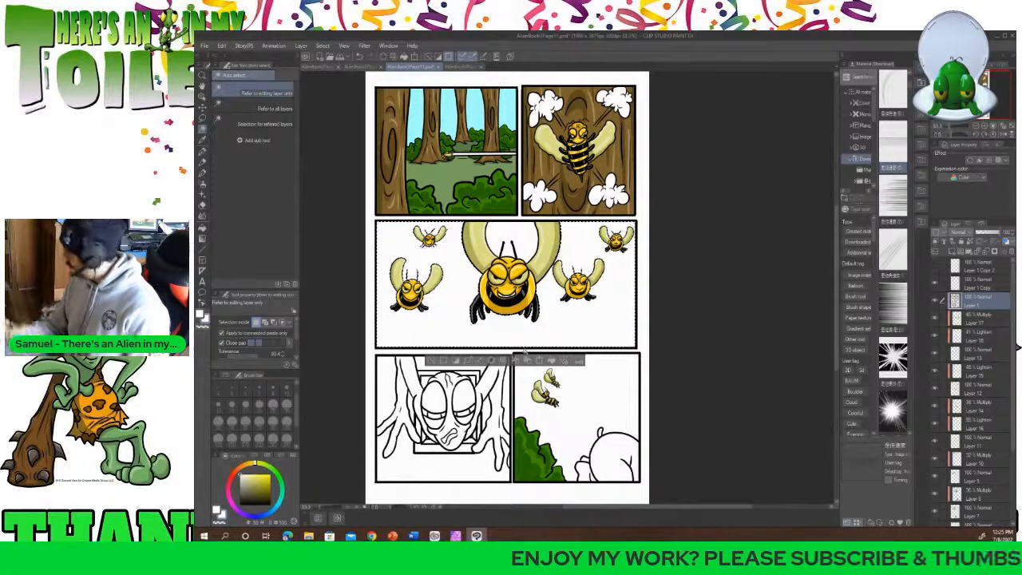
Add a new layer above Layer 17 and fill the selected middle-panel background with dark red.
{"action": "left_click", "coordinate": [966, 318]}
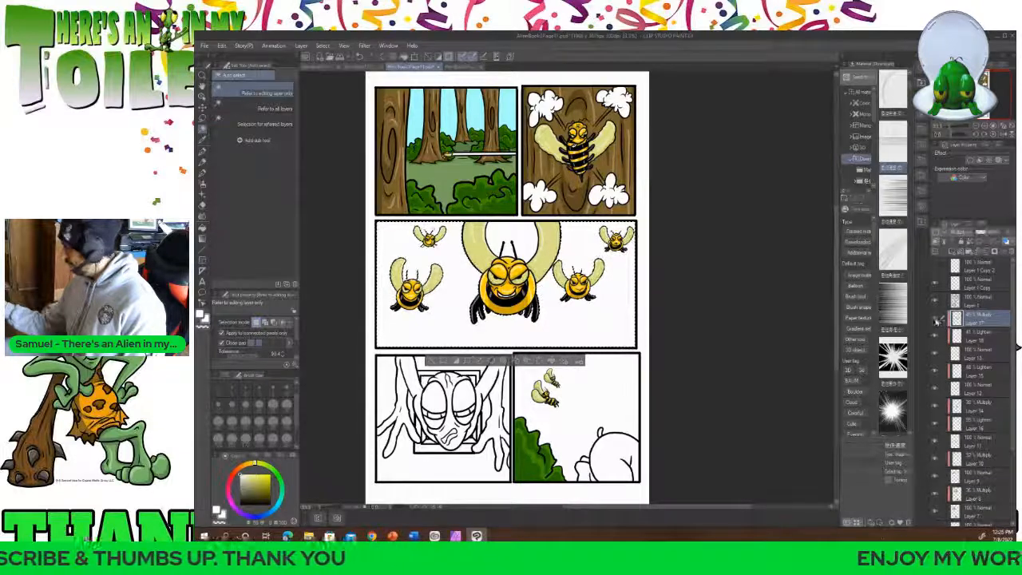
{"action": "left_click", "coordinate": [953, 252]}
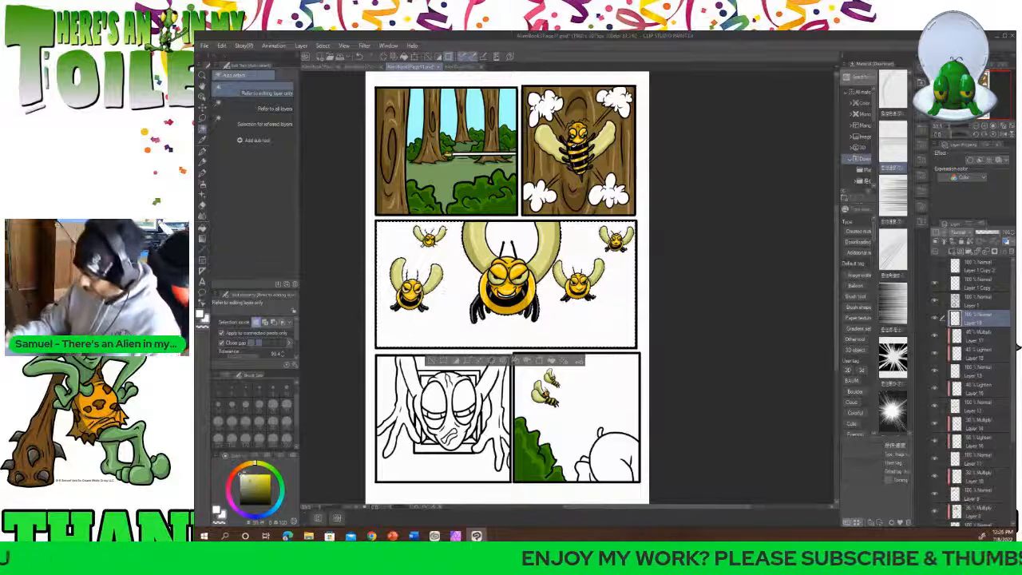
{"action": "left_click", "coordinate": [235, 474]}
{"action": "left_click", "coordinate": [271, 484]}
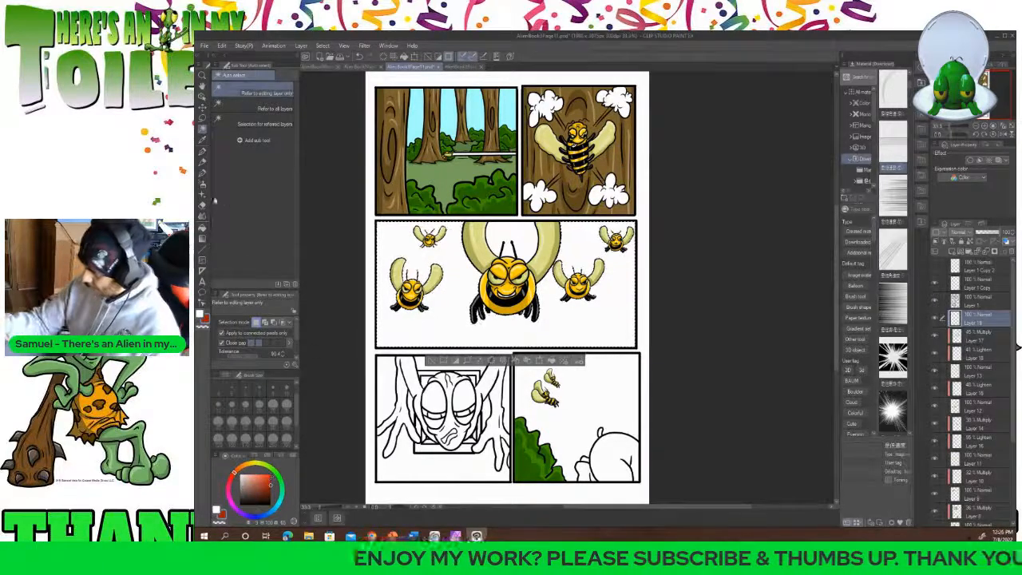
{"action": "left_click", "coordinate": [203, 229]}
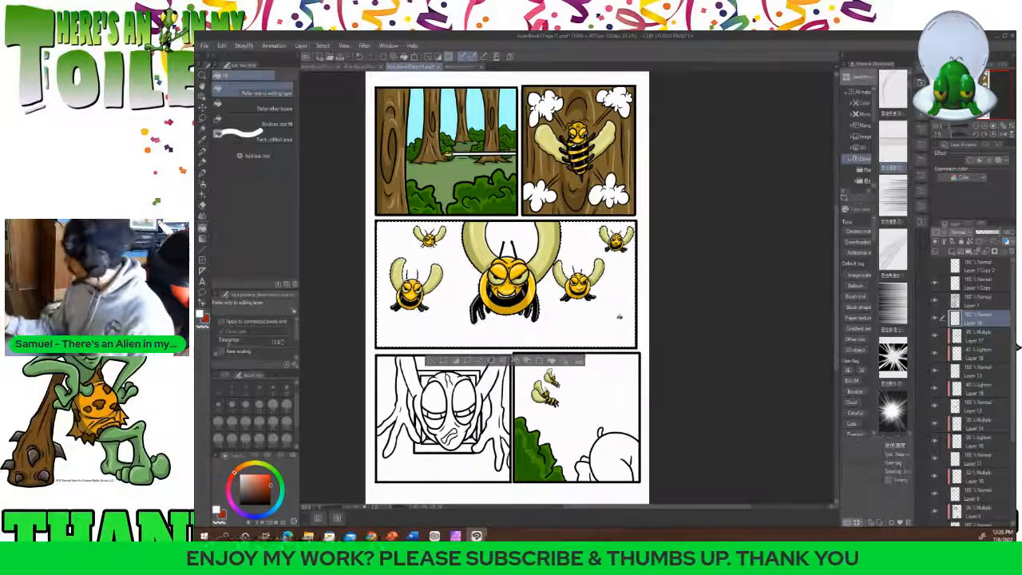
{"action": "left_click", "coordinate": [619, 317]}
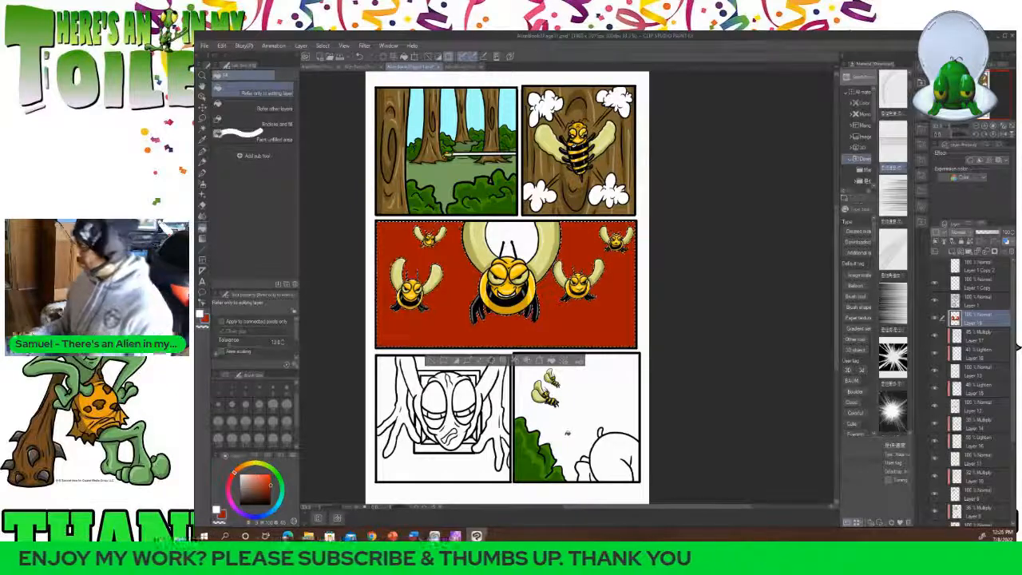
Select the gap enclosed by the large bee's wings on Layer 1, fill it with the same red on Layer 19, and deselect.
{"action": "left_click", "coordinate": [966, 300]}
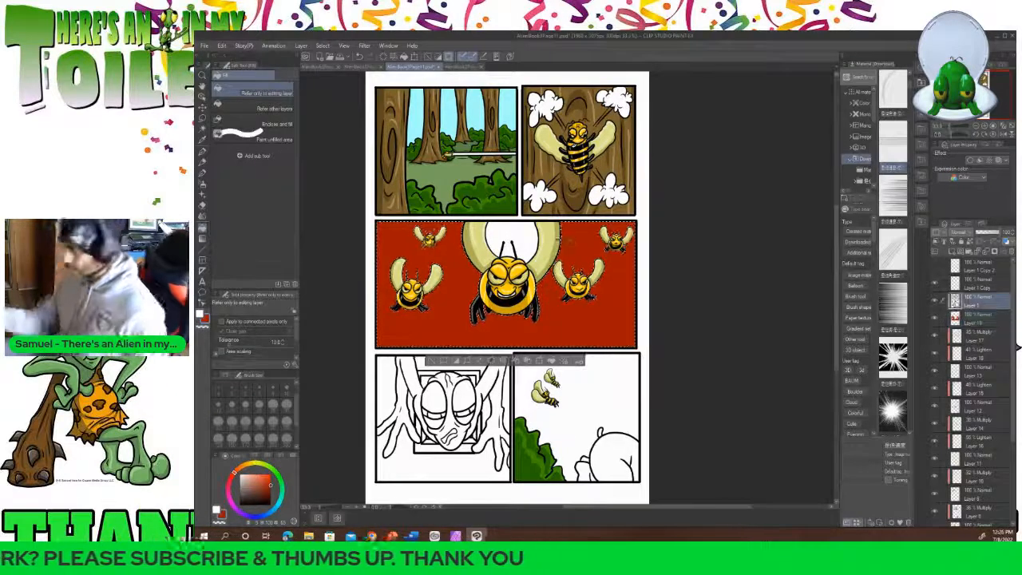
{"action": "key", "text": "w"}
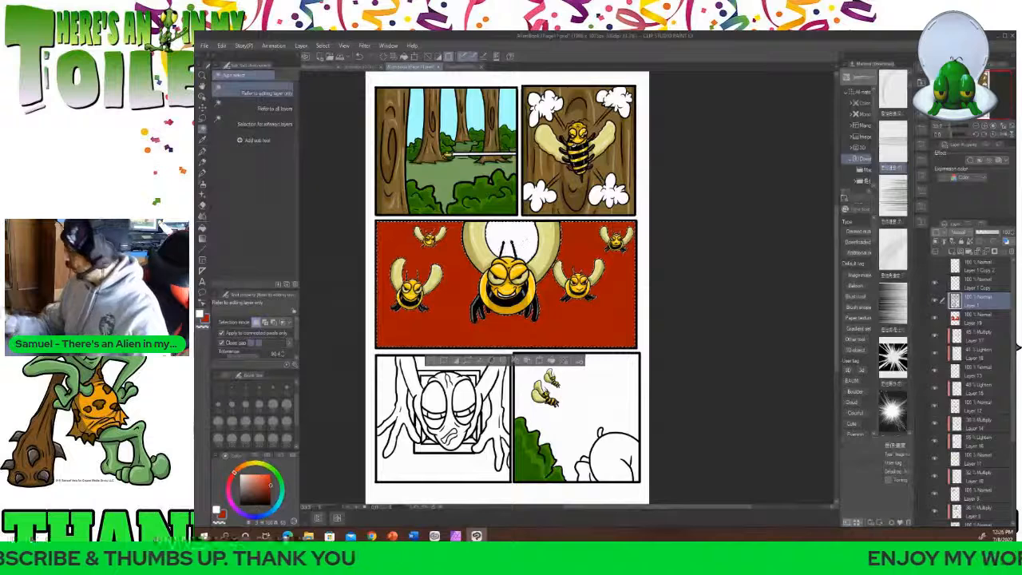
{"action": "left_click", "coordinate": [974, 317]}
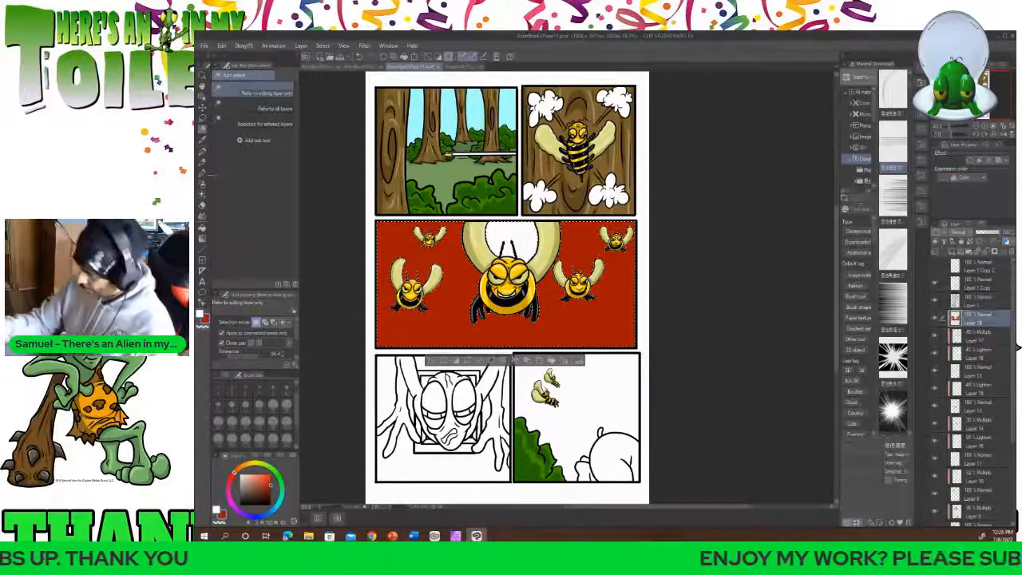
{"action": "left_click", "coordinate": [203, 227]}
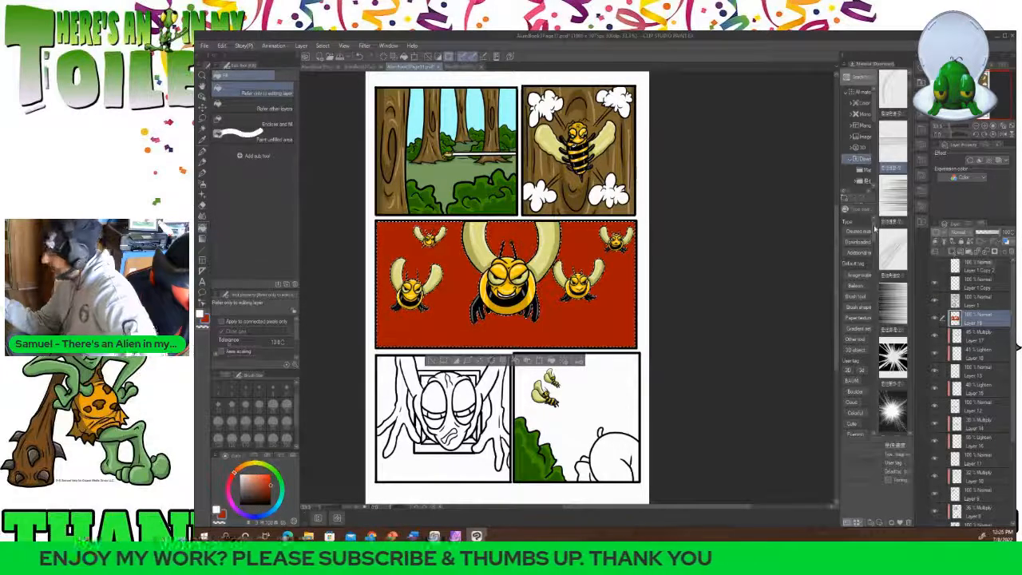
{"action": "left_click", "coordinate": [202, 129]}
{"action": "left_click", "coordinate": [328, 136]}
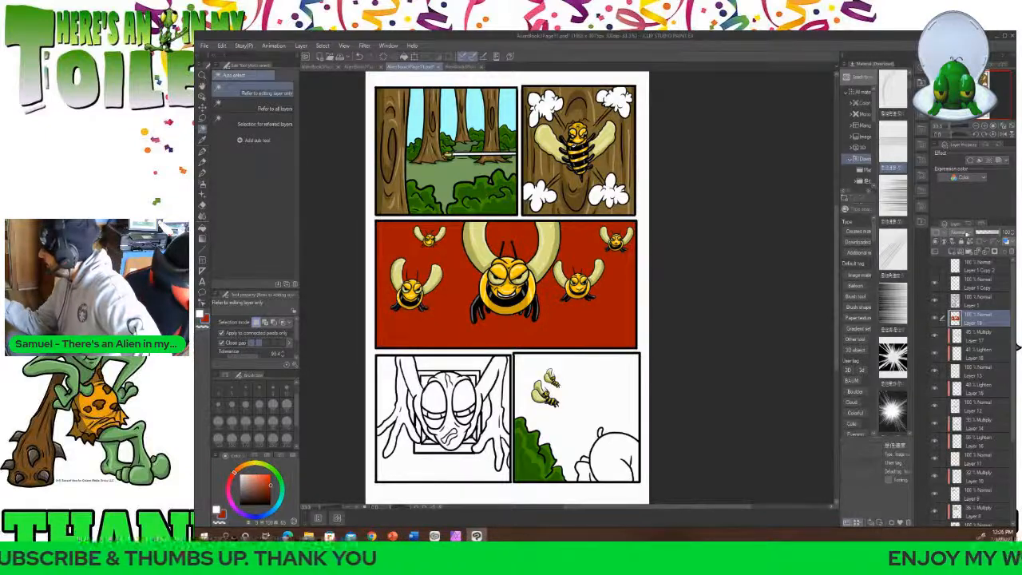
Add a clipped layer above Layer 19, the red background, set to Multiply at 43% opacity.
{"action": "left_click", "coordinate": [952, 251]}
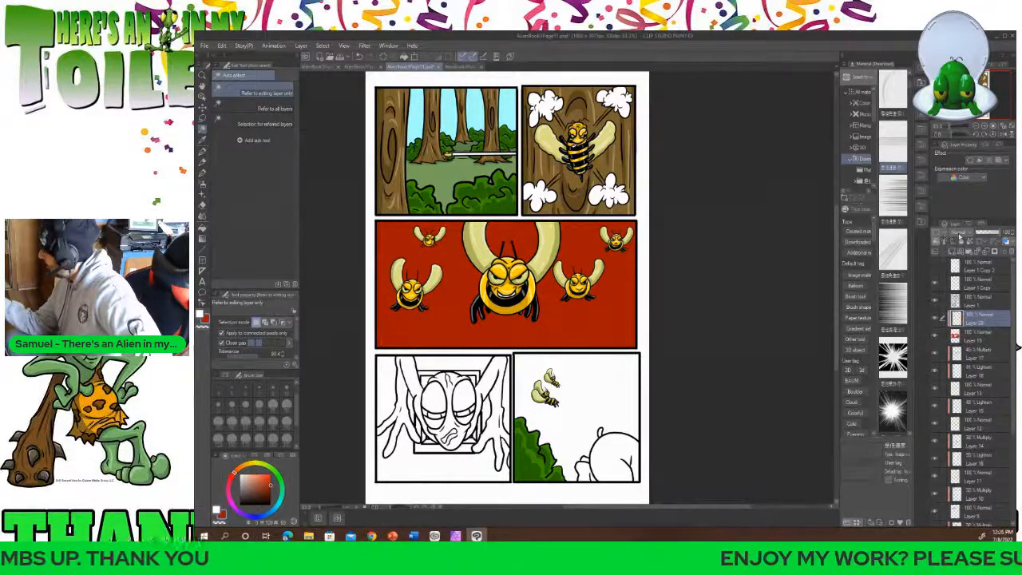
{"action": "left_click", "coordinate": [964, 232]}
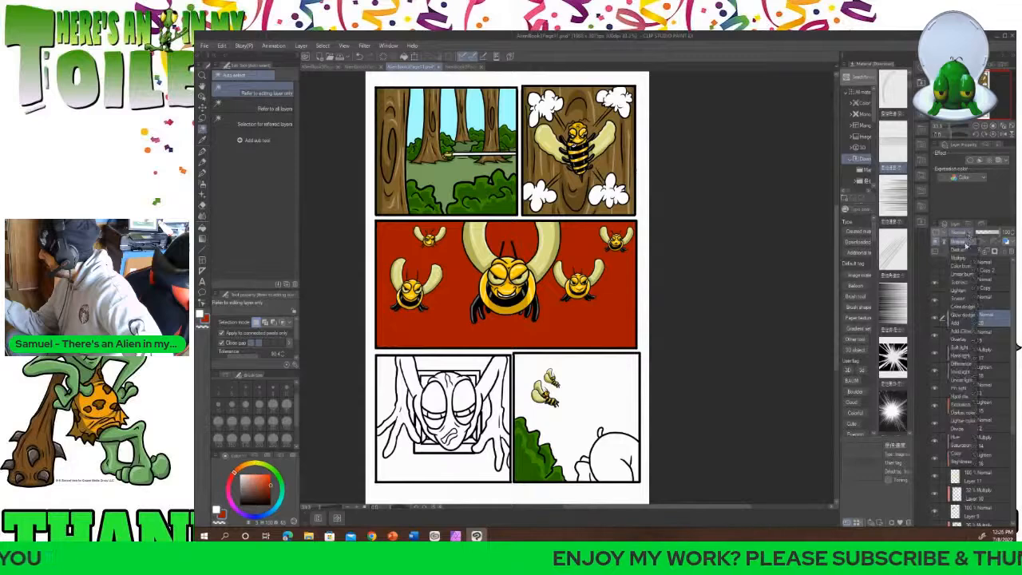
{"action": "left_click", "coordinate": [967, 261]}
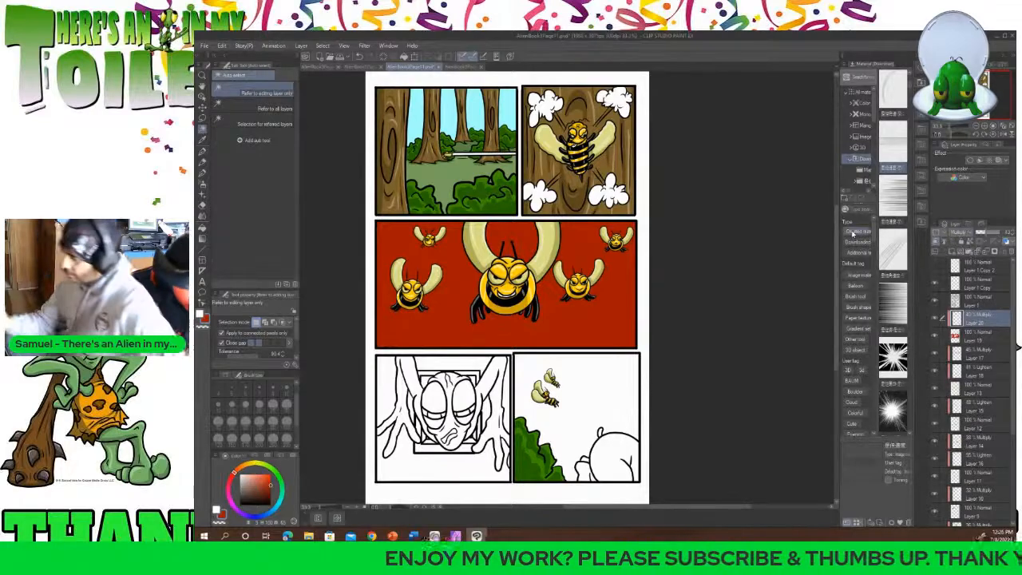
Shade the outer edges of the middle panel's red background on Layer 20 with a darker red, using the Soft airbrush at size 300.
{"action": "left_click", "coordinate": [203, 171]}
{"action": "left_click", "coordinate": [203, 182]}
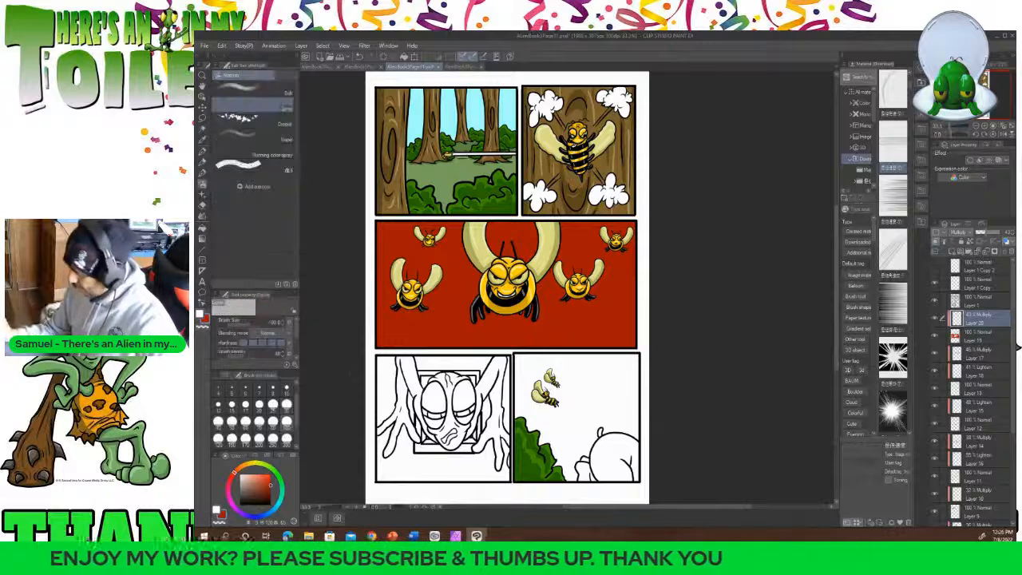
{"action": "left_click", "coordinate": [273, 438]}
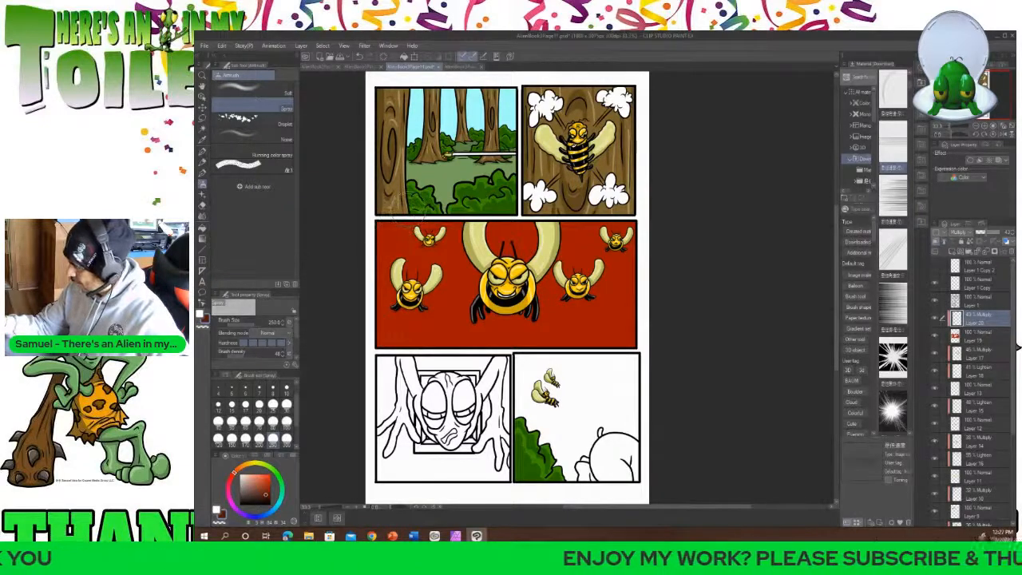
{"action": "left_click", "coordinate": [254, 90]}
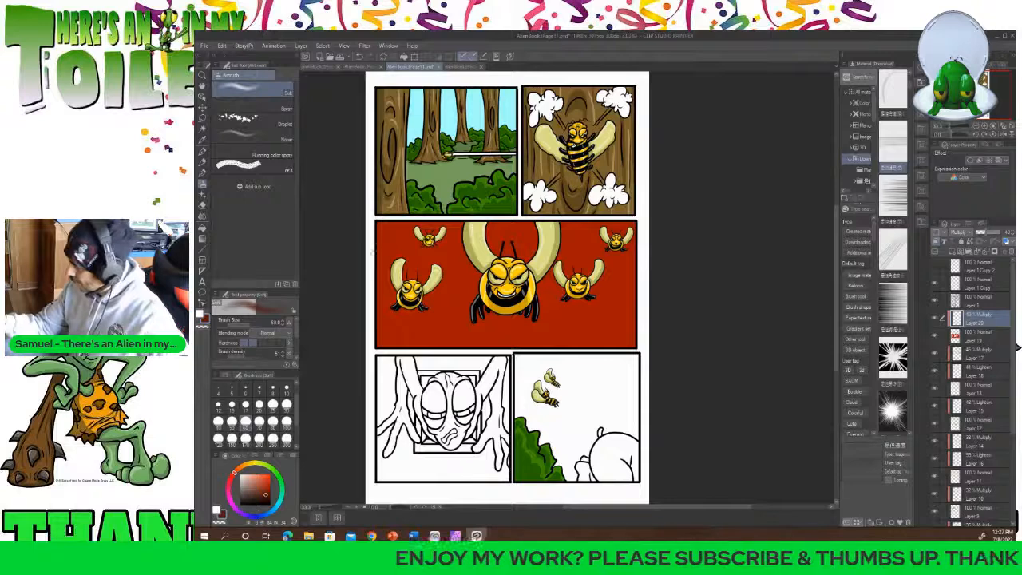
{"action": "left_click", "coordinate": [286, 439]}
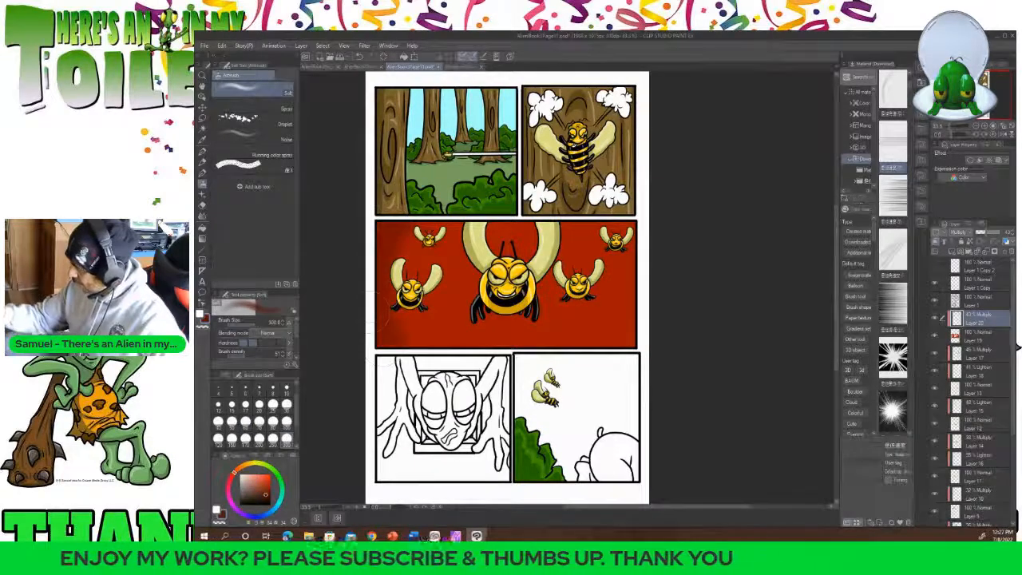
{"action": "mouse_move", "coordinate": [649, 237]}
{"action": "left_mouse_down"}
{"action": "mouse_move", "coordinate": [623, 338]}
{"action": "mouse_move", "coordinate": [646, 347]}
{"action": "left_mouse_up"}
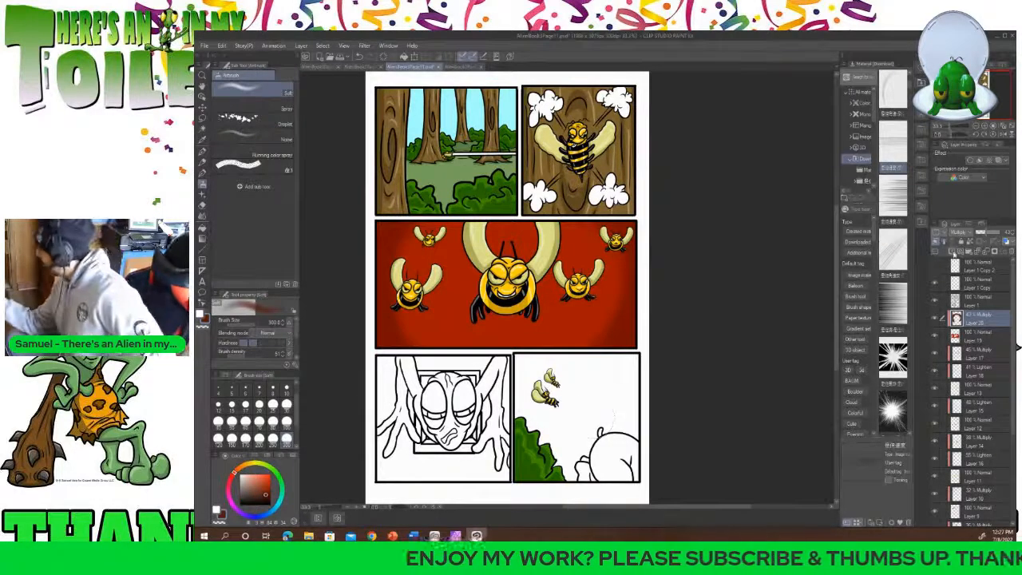
Add a new layer between Layer 20 and Layer 19, set to Add (Glow) at about 50% opacity.
{"action": "left_click", "coordinate": [949, 240]}
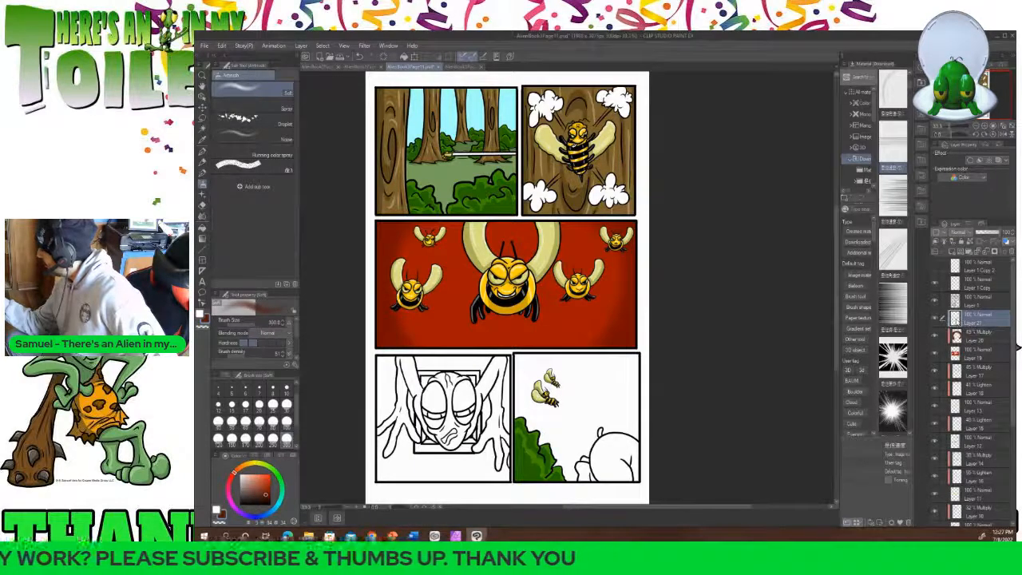
{"action": "left_click_drag", "start_coordinate": [968, 323], "coordinate": [965, 339]}
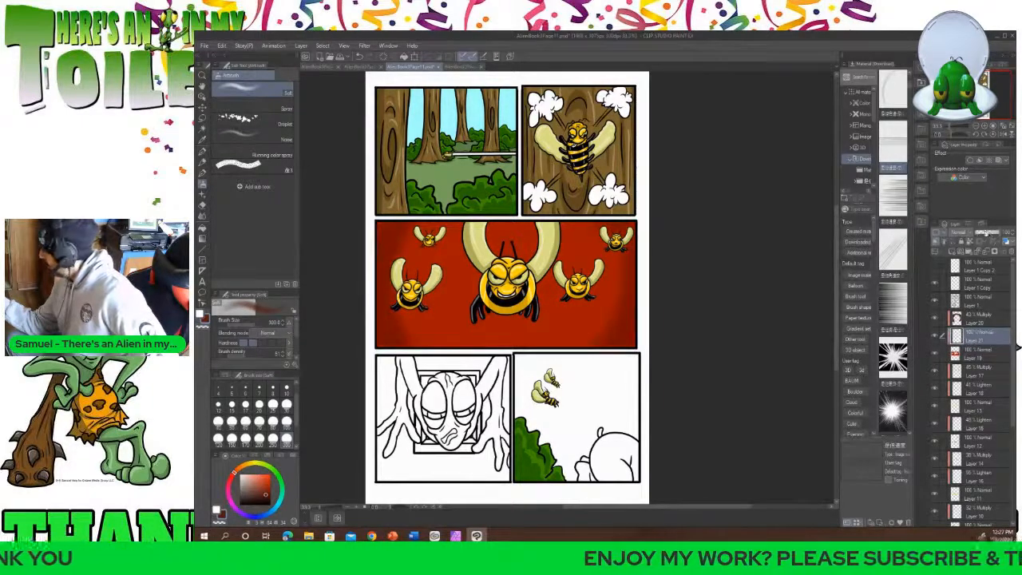
{"action": "left_click", "coordinate": [968, 233]}
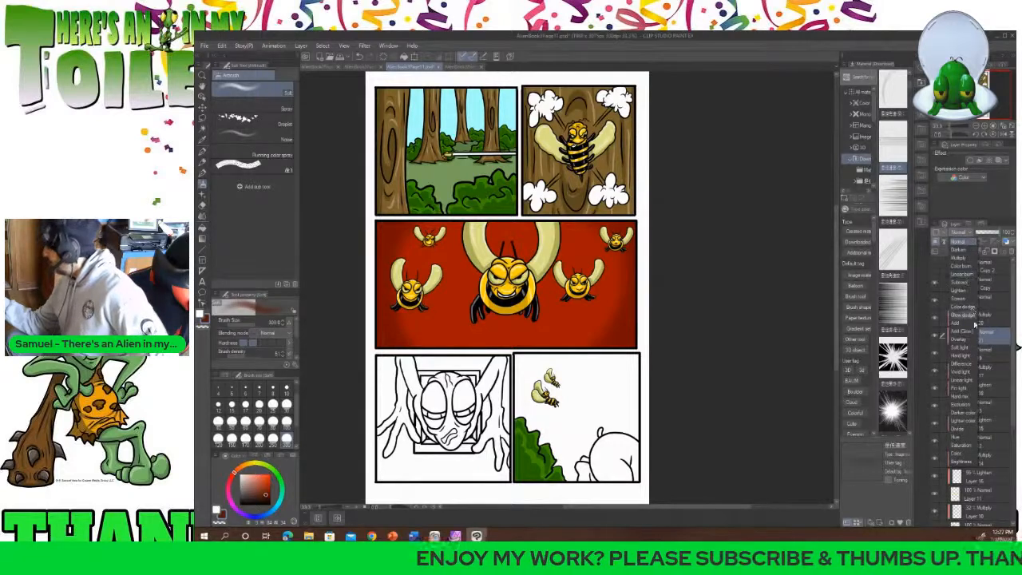
{"action": "left_click", "coordinate": [973, 333]}
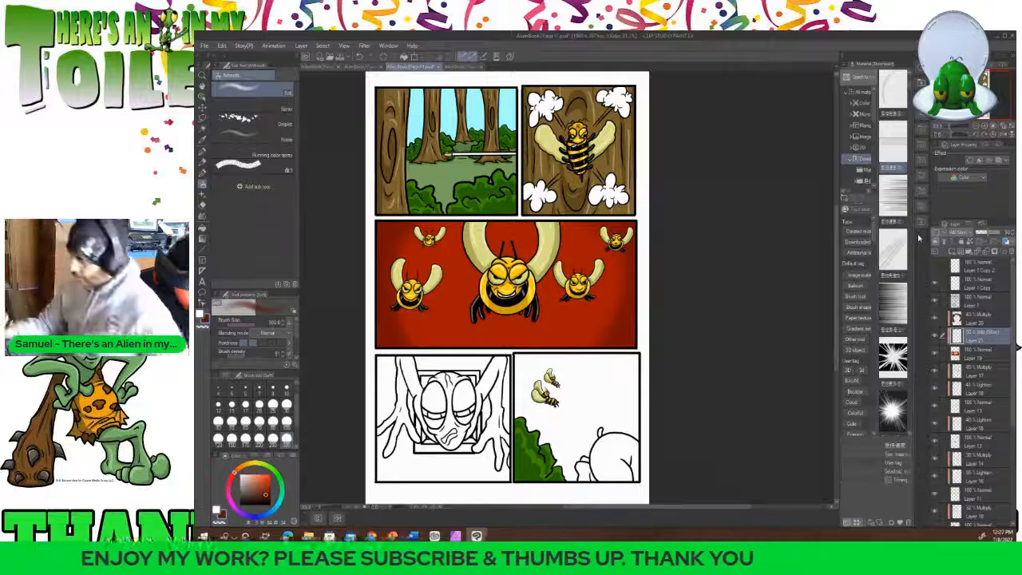
Airbrush a soft light-pink glow around the middle panel's bees on Layer 21, reducing the brush size to 120 for smaller areas.
{"action": "left_click", "coordinate": [250, 476]}
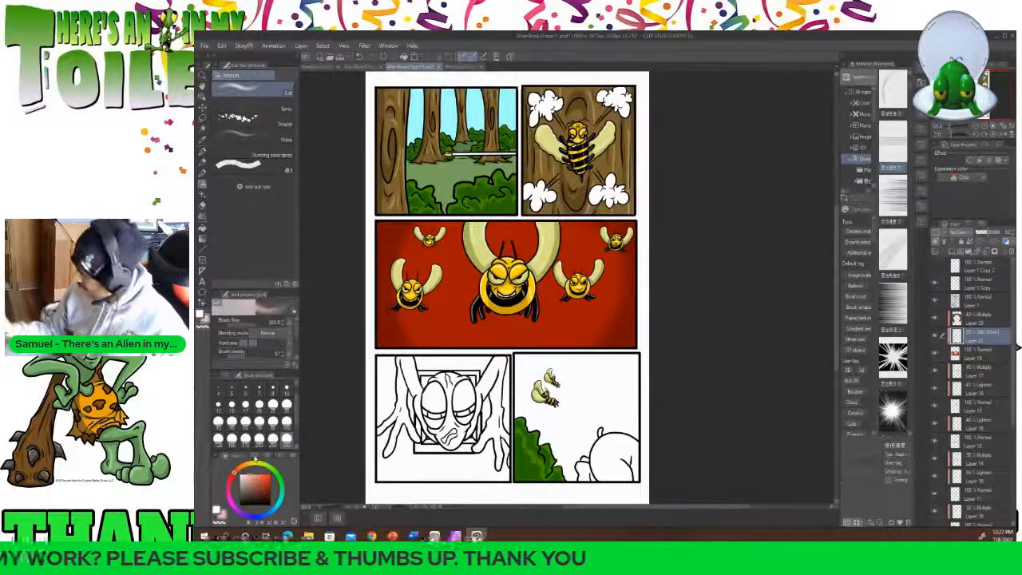
{"action": "left_click", "coordinate": [470, 284]}
{"action": "mouse_move", "coordinate": [470, 288]}
{"action": "left_mouse_down"}
{"action": "mouse_move", "coordinate": [503, 321]}
{"action": "mouse_move", "coordinate": [521, 246]}
{"action": "mouse_move", "coordinate": [539, 292]}
{"action": "mouse_move", "coordinate": [471, 262]}
{"action": "left_mouse_up"}
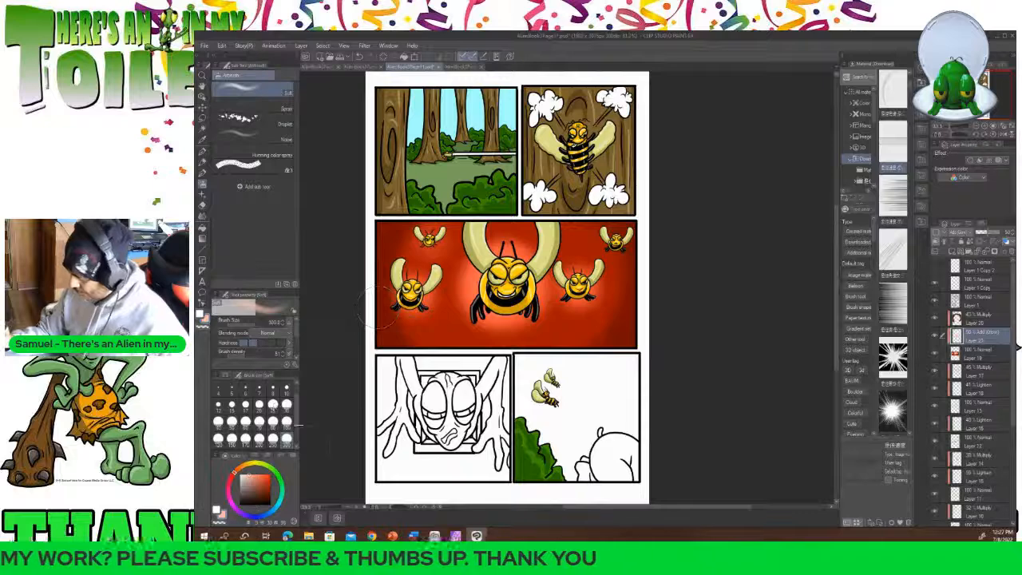
{"action": "left_click", "coordinate": [219, 437]}
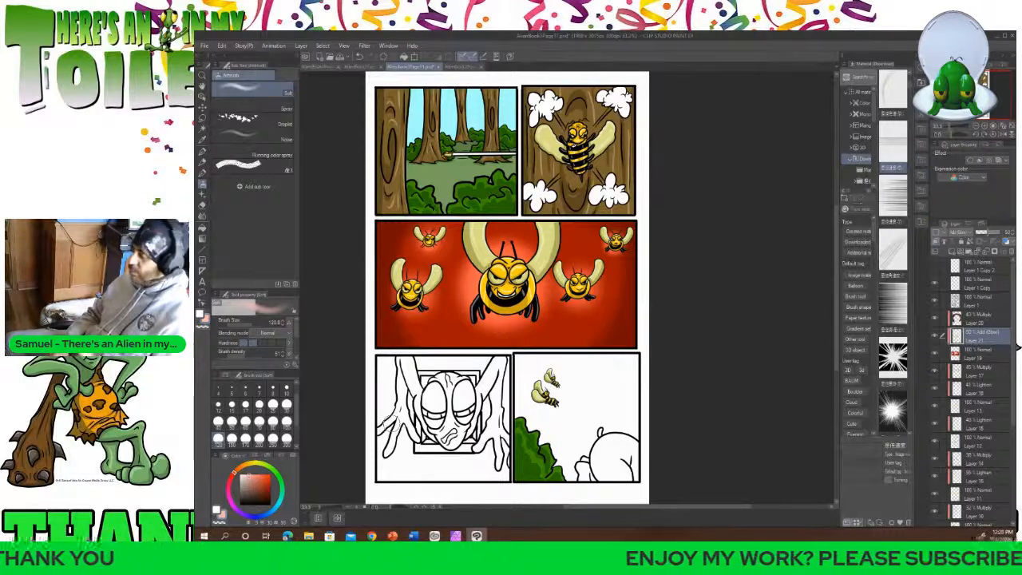
View the open comic page with the alien and the blue door for reference, and return to the bee page.
{"action": "left_click", "coordinate": [462, 68]}
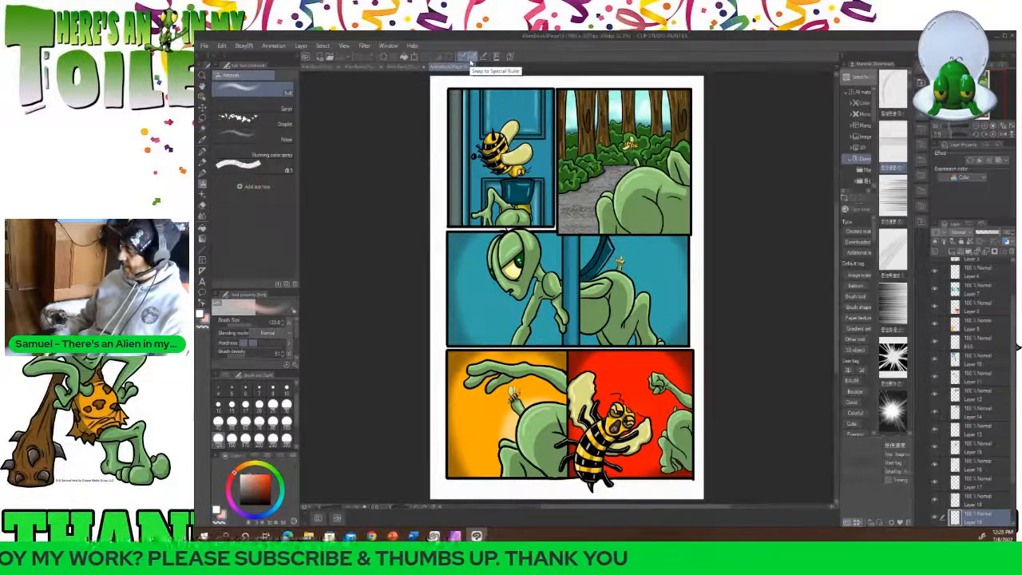
{"action": "left_click", "coordinate": [399, 68]}
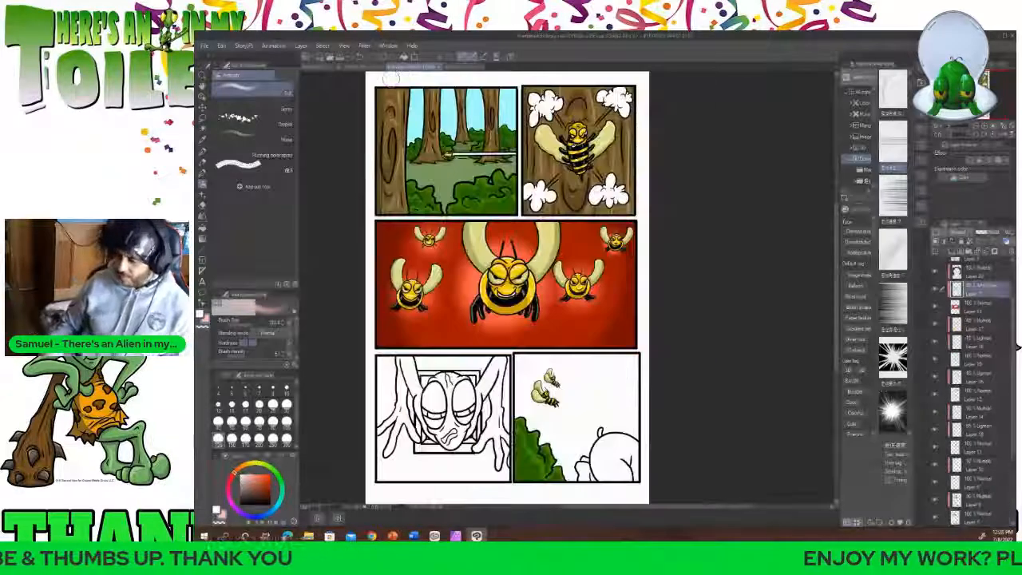